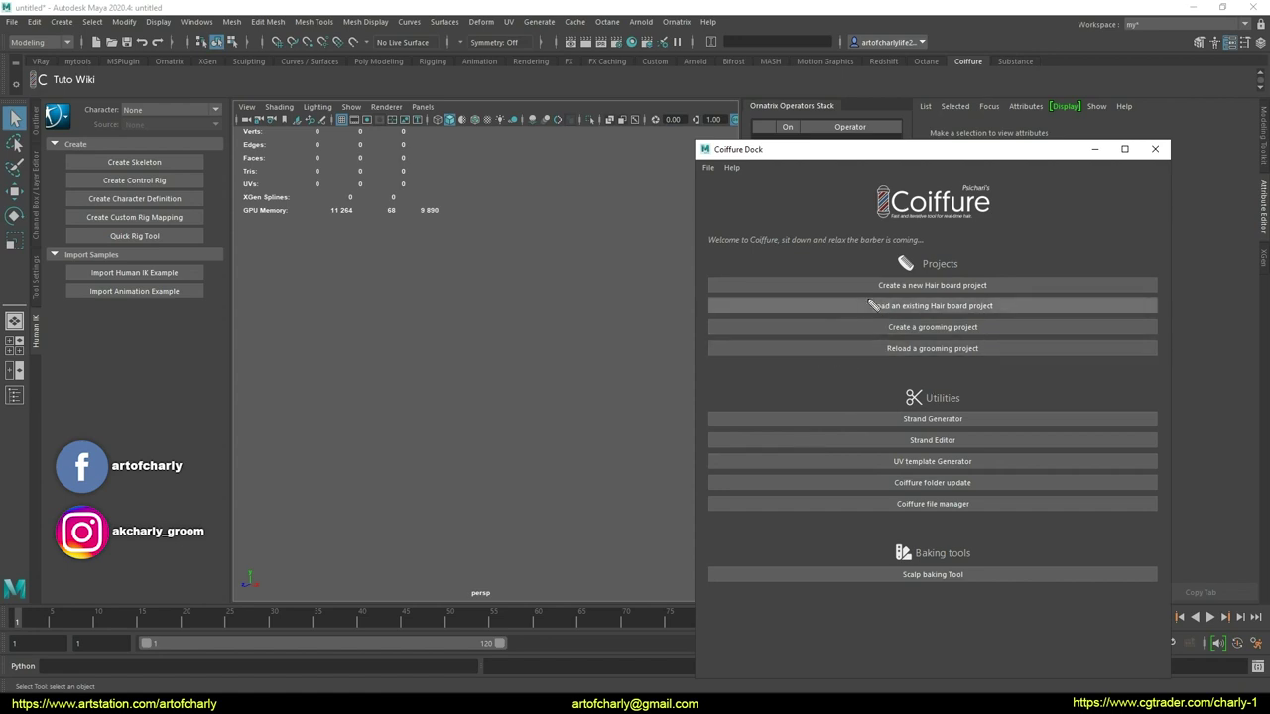
- Mark the Create a new Hair board project button, then open the LongStrand_Curly_Loose_001 curly hair scene
drag(851, 293, 1004, 292)
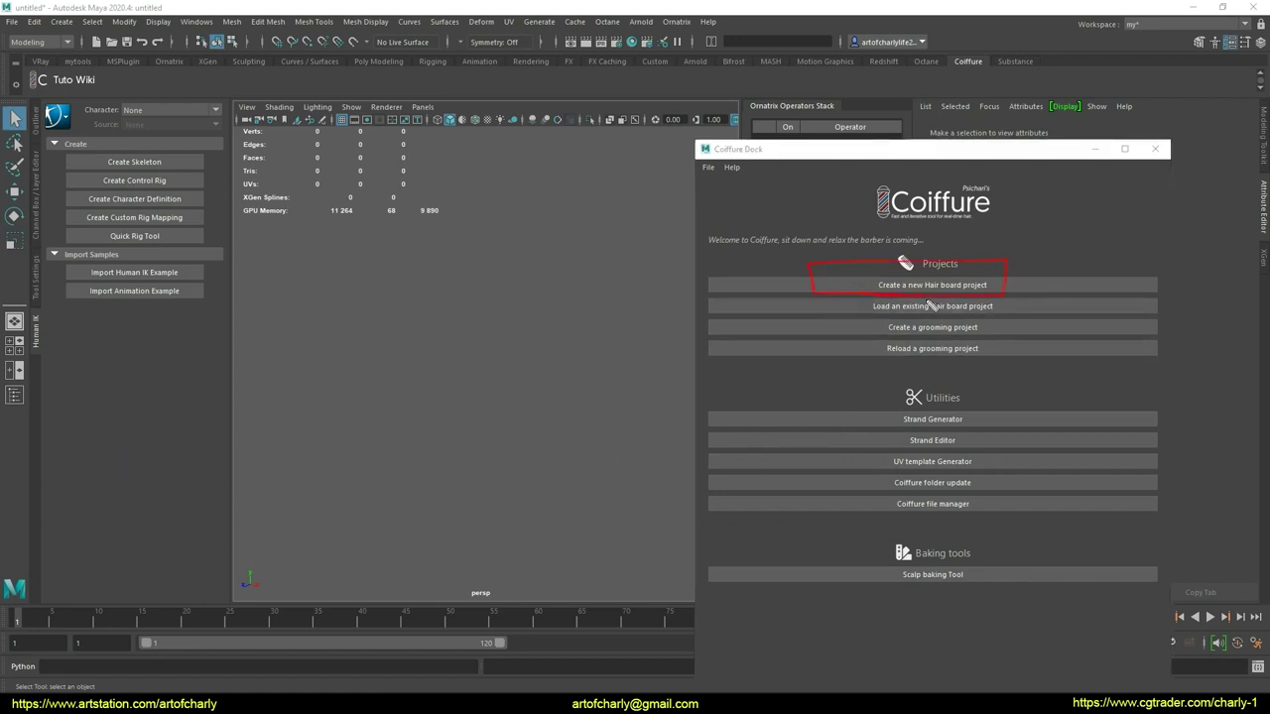
key(Escape)
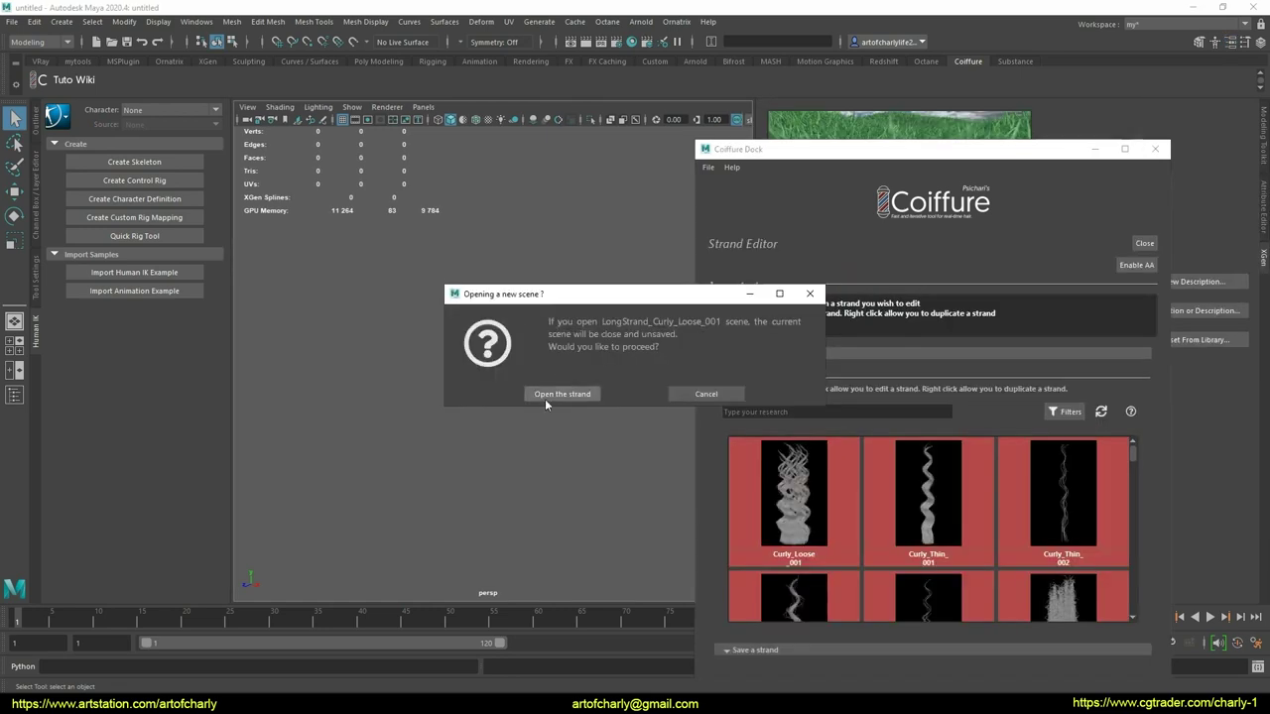
click(547, 396)
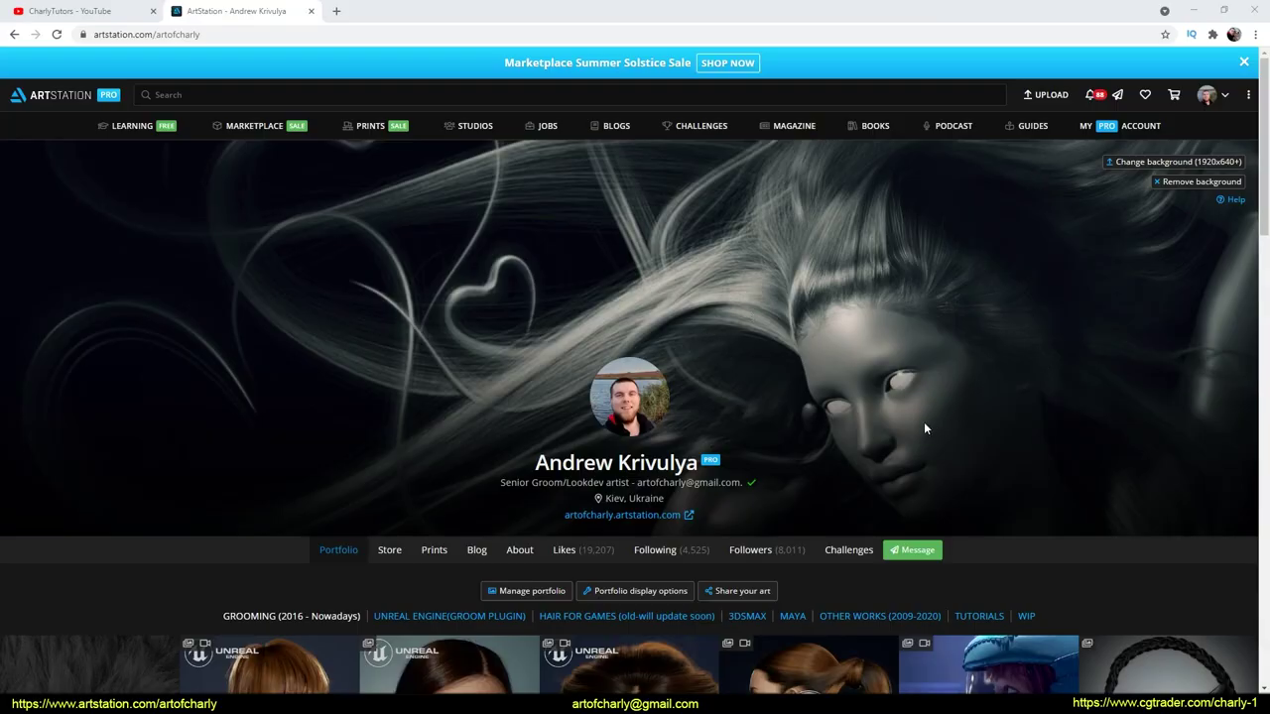
- Browse the ArtStation and YouTube channel pages, then scroll Patreon to the $1, $5 and $10 tiers
scroll(923, 429, down, 6)
scroll(924, 429, down, 8)
key(ctrl+shift+Tab)
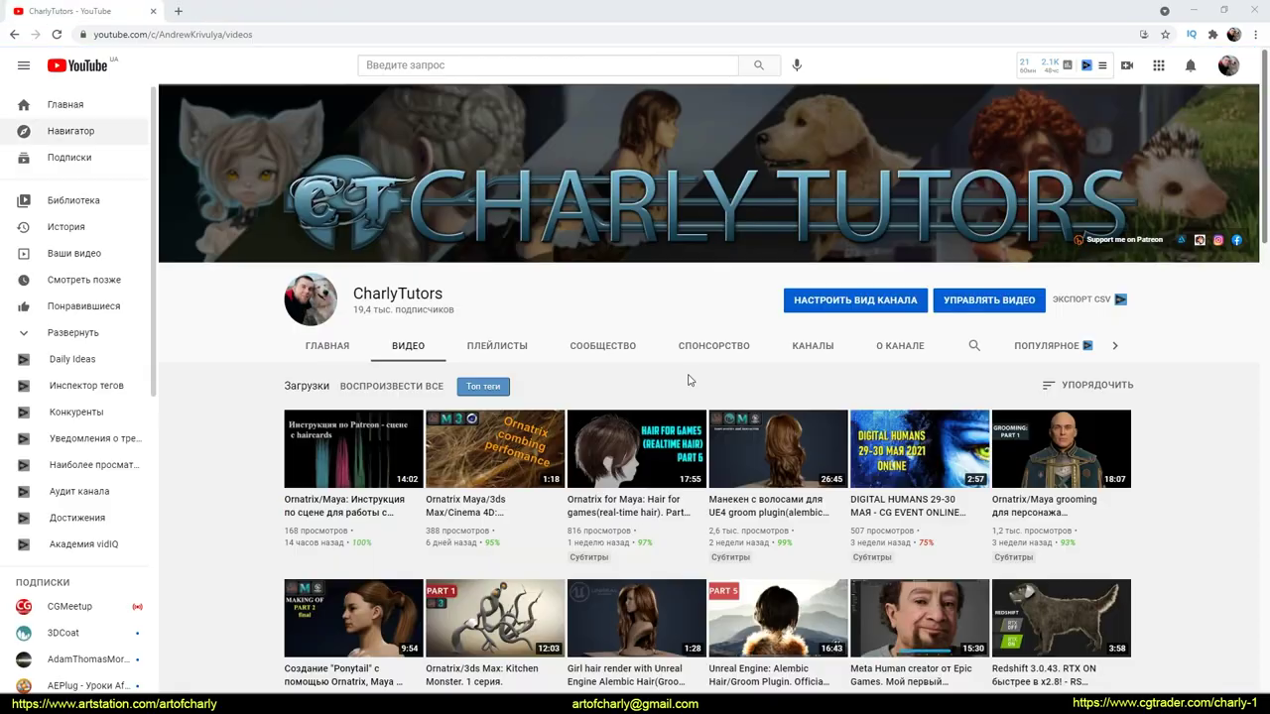
scroll(689, 380, down, 3)
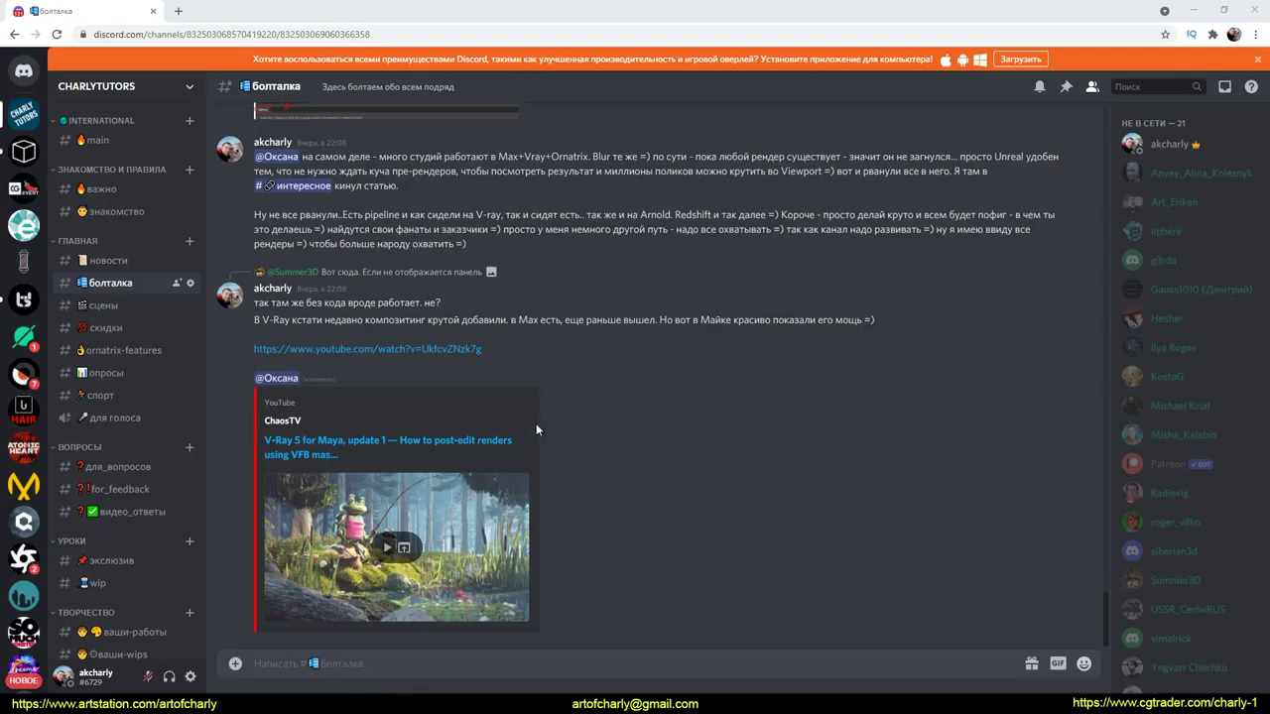
scroll(530, 425, up, 4)
scroll(551, 393, down, 4)
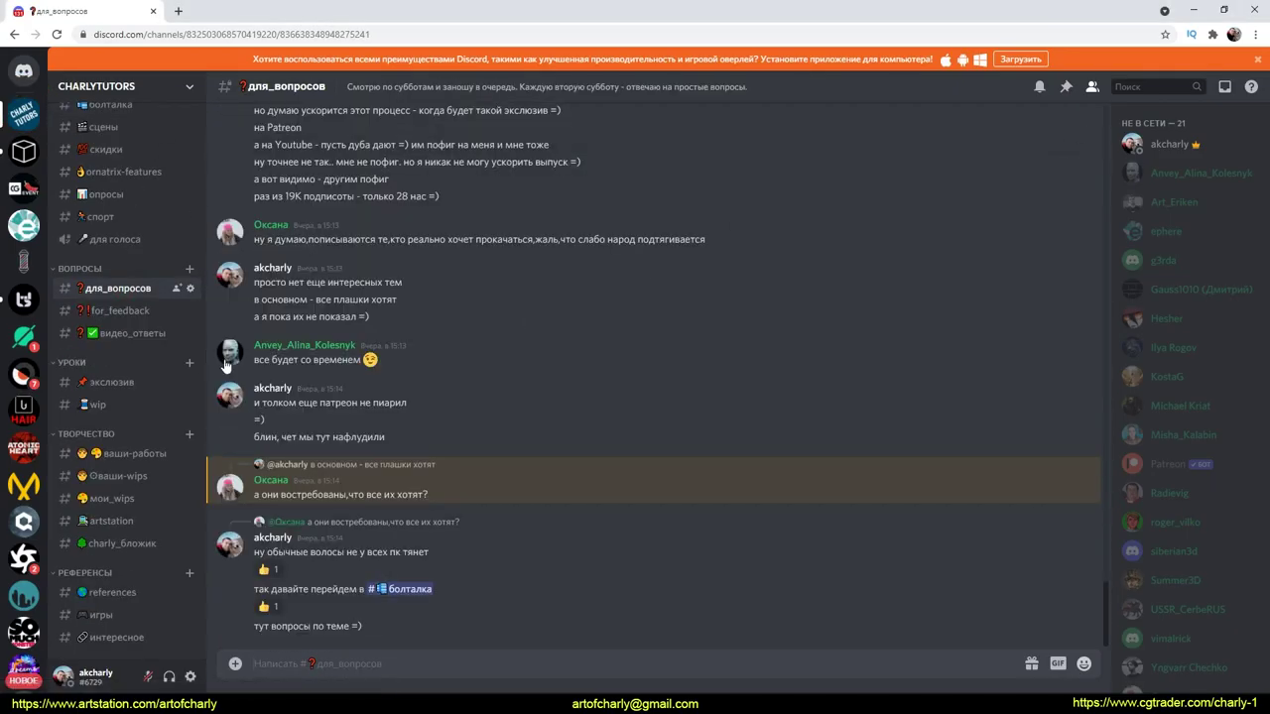
- Scroll through the Discord video-answer channel messages
drag(219, 483, 233, 466)
scroll(424, 516, up, 5)
scroll(424, 516, up, 5)
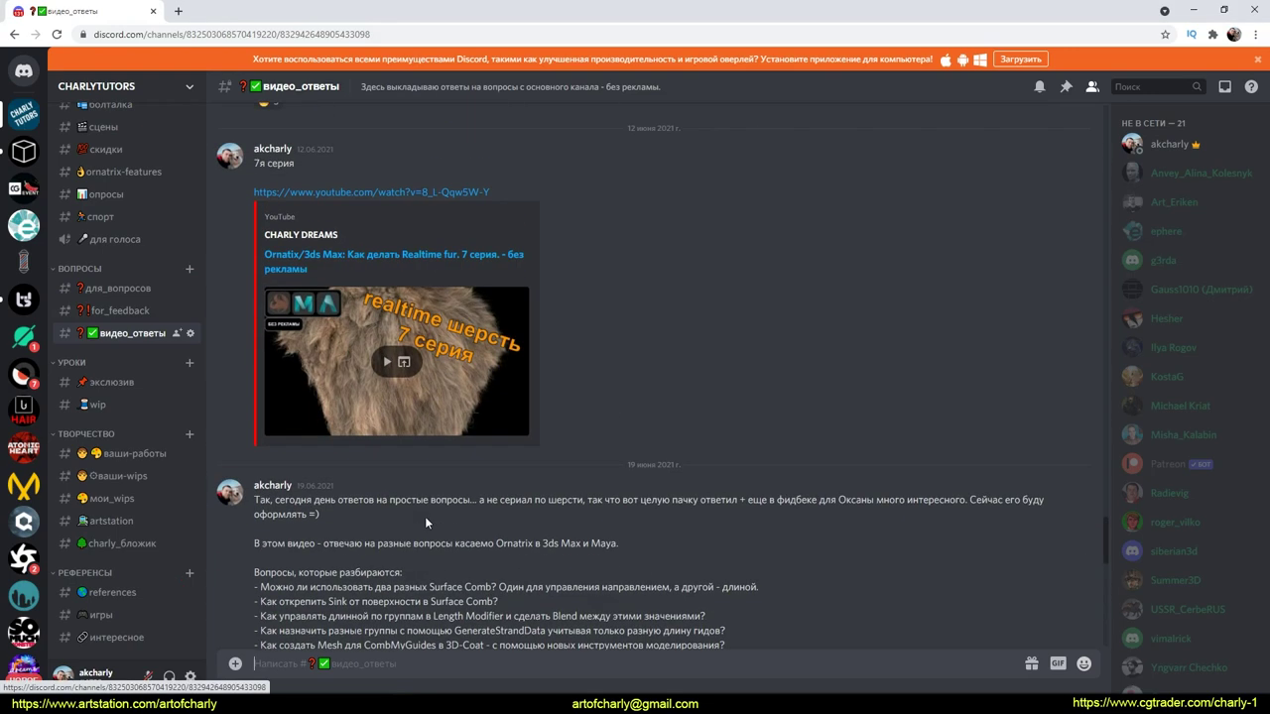
scroll(425, 515, up, 3)
scroll(426, 517, up, 2)
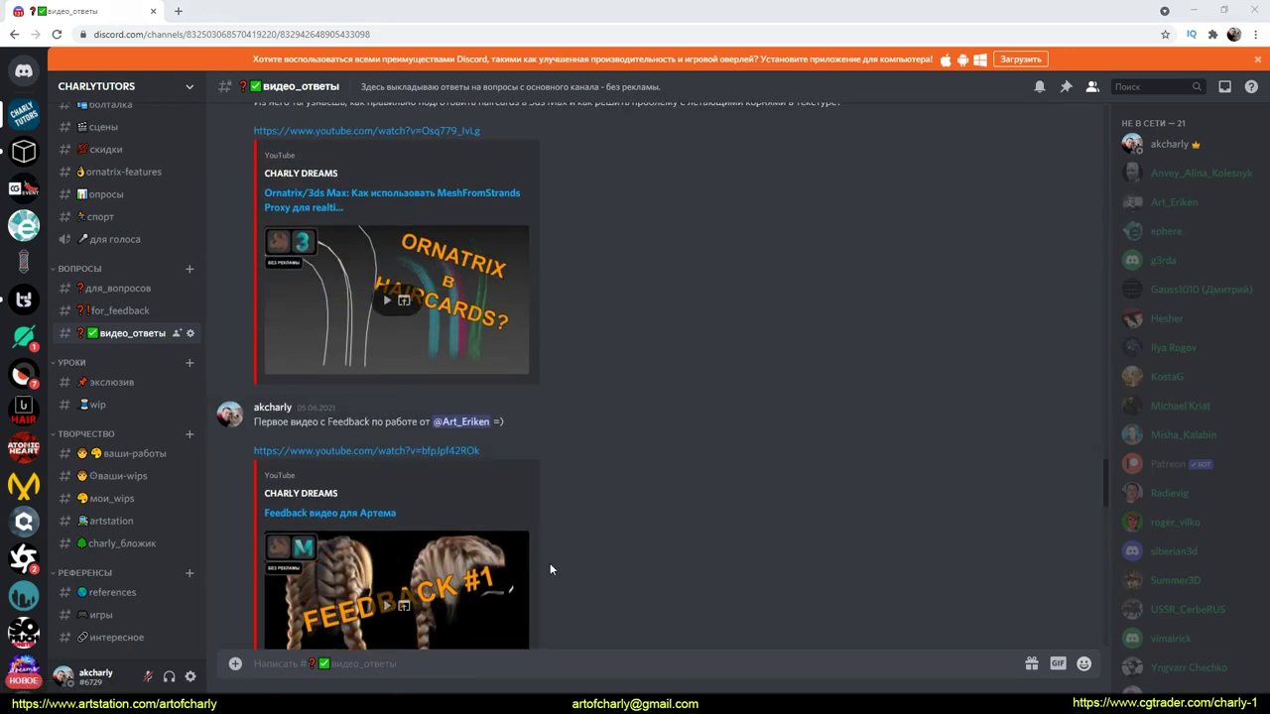
scroll(546, 555, down, 1)
scroll(542, 541, down, 2)
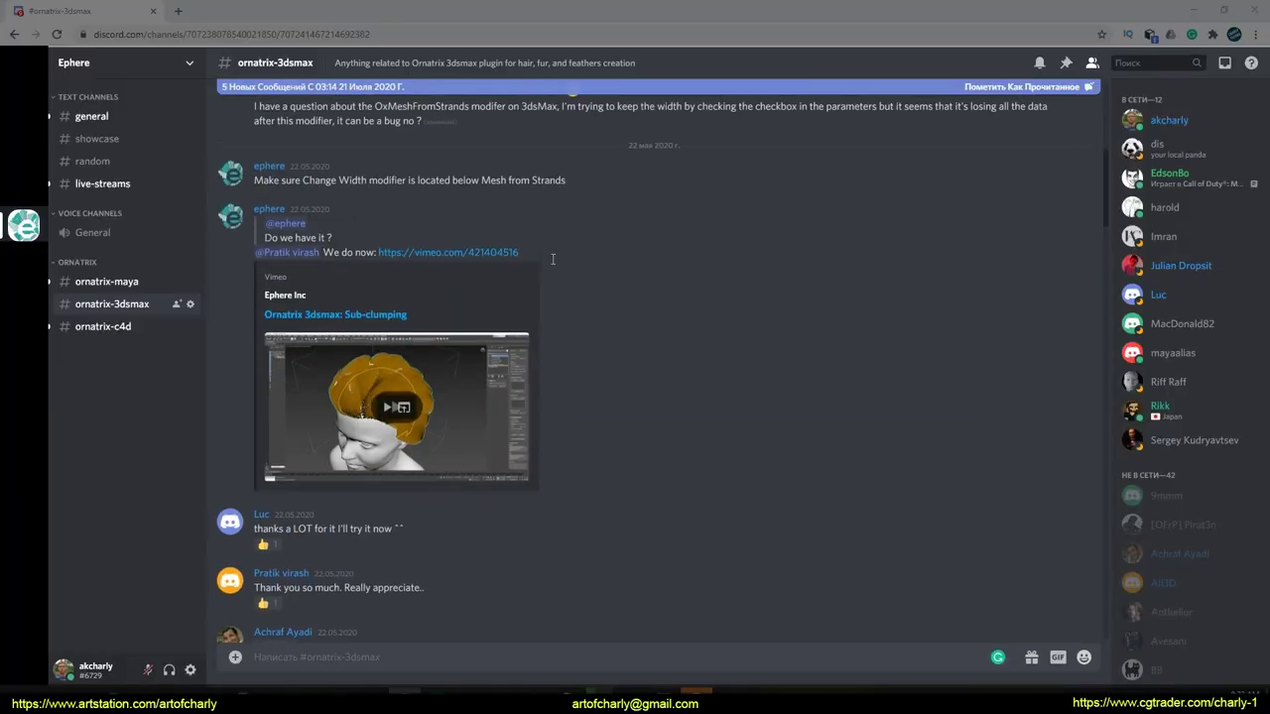
- Scroll the ornatrix-3dsmax and Telegram Ornatrix chats, circling the Maya and 3dsmax community groups
scroll(552, 259, up, 3)
scroll(551, 259, down, 3)
scroll(554, 242, down, 5)
scroll(510, 247, down, 5)
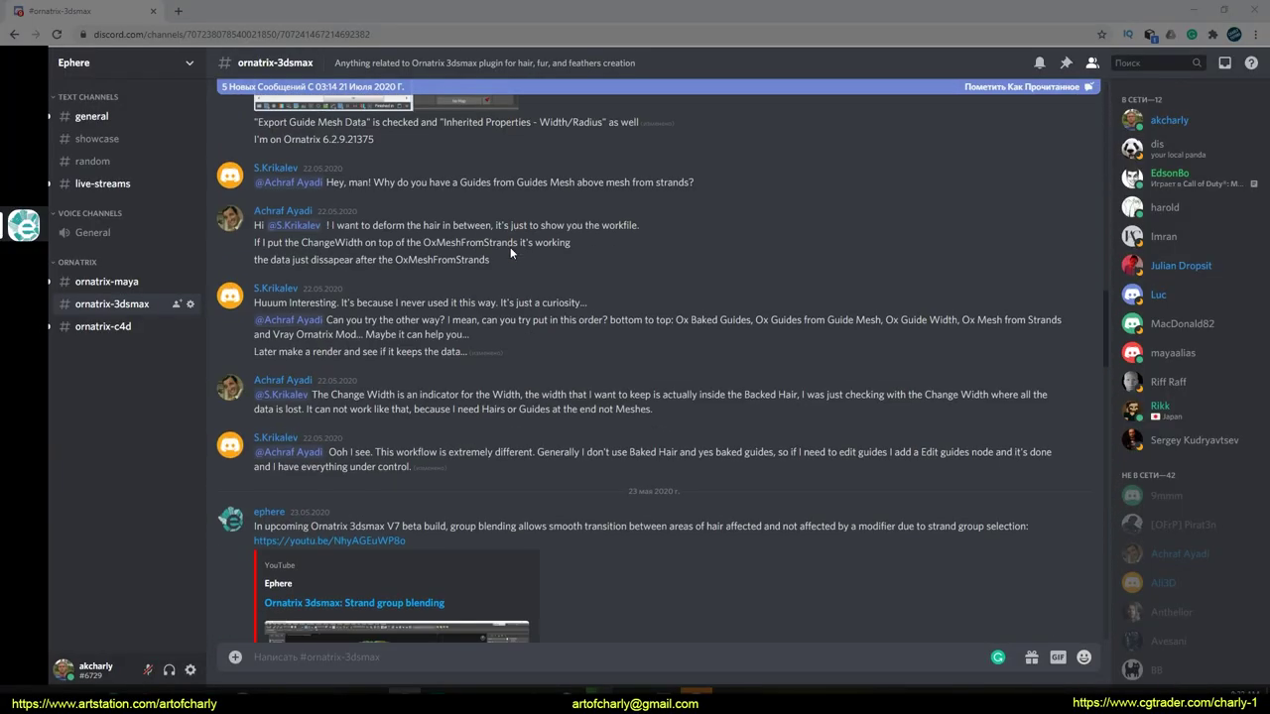
scroll(510, 247, down, 3)
scroll(510, 247, down, 2)
scroll(506, 263, down, 5)
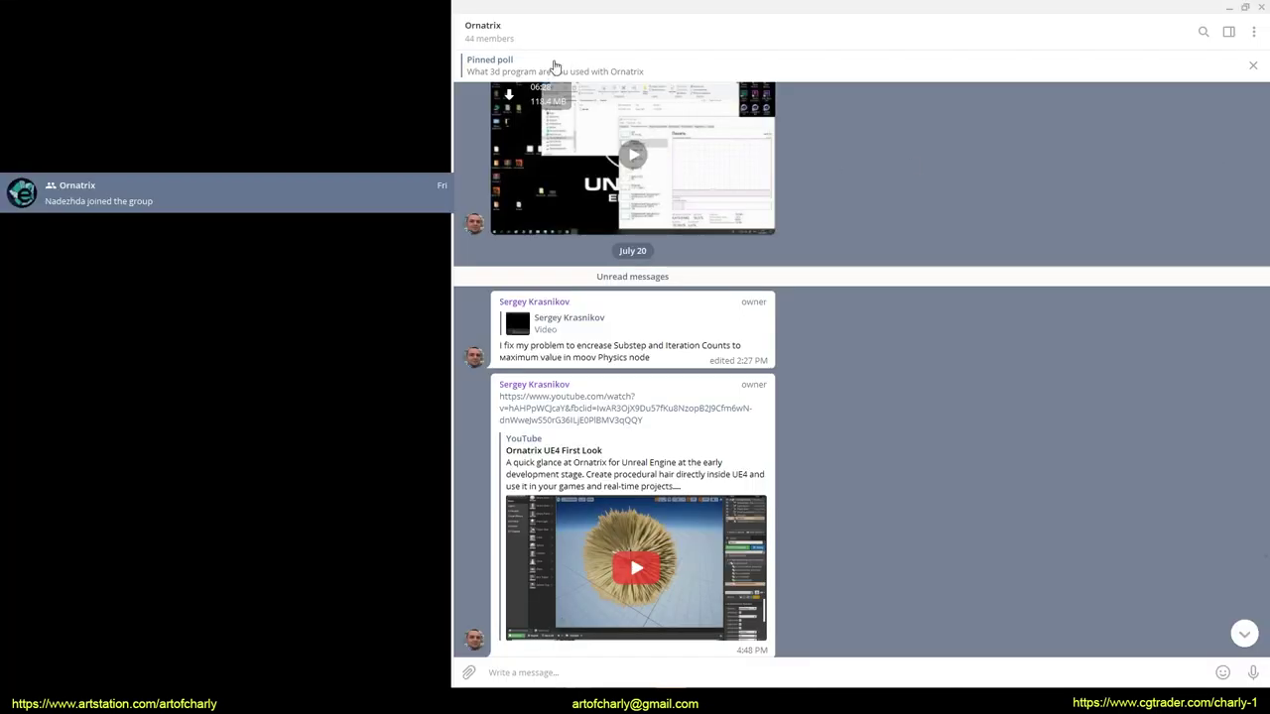
scroll(751, 188, down, 1)
scroll(851, 265, down, 2)
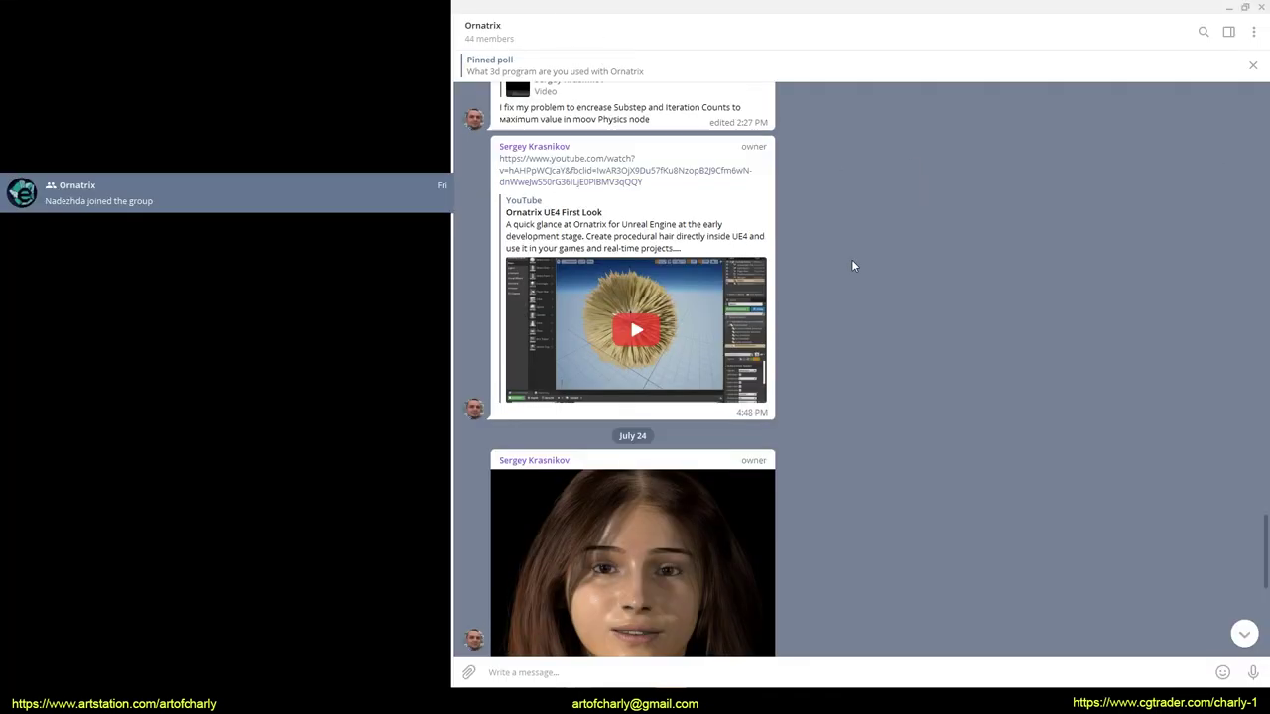
scroll(858, 248, down, 5)
scroll(862, 229, down, 2)
scroll(853, 258, up, 3)
scroll(830, 295, up, 5)
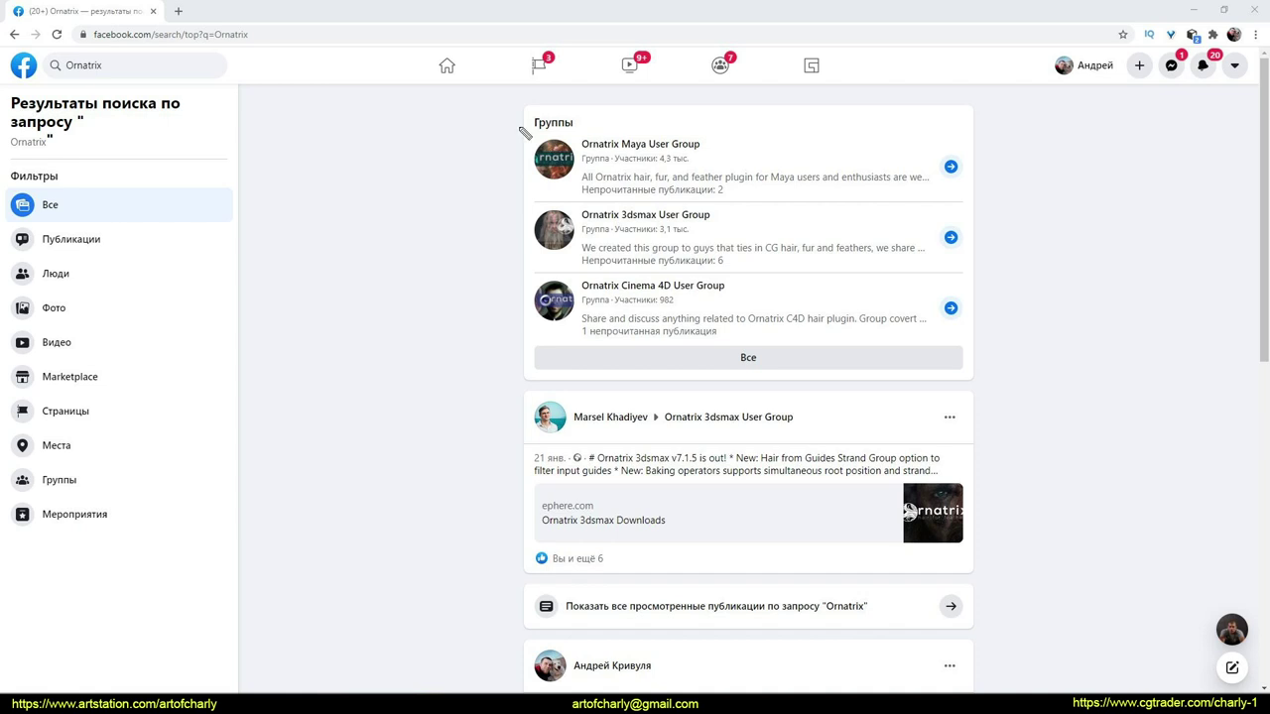
drag(533, 124, 508, 260)
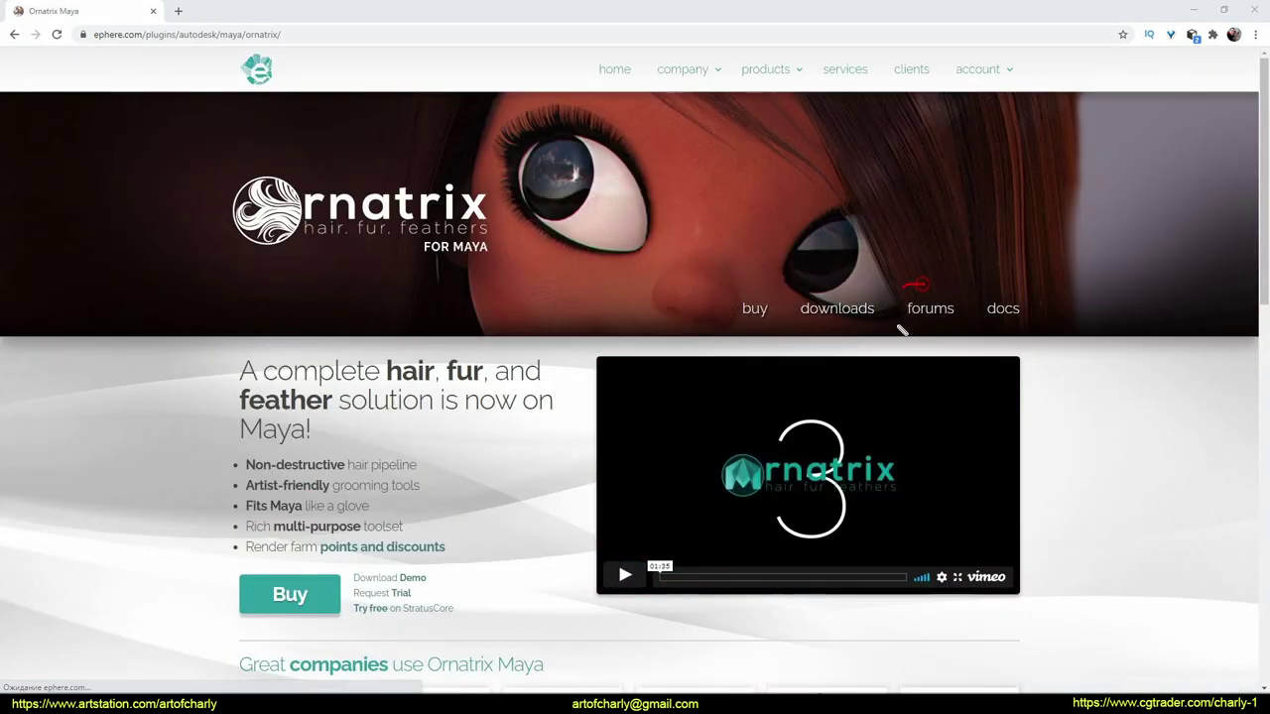
- Circle the forums link on the ephere.com Ornatrix page
drag(928, 286, 914, 297)
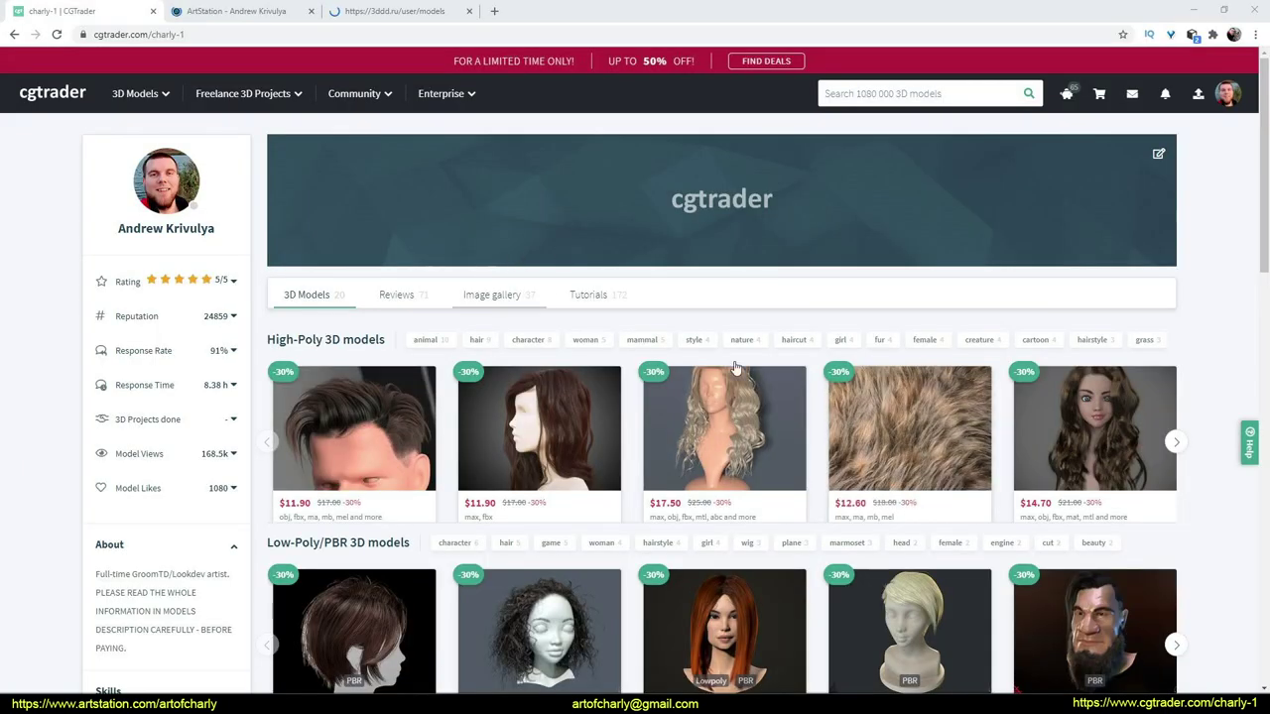
- Scroll the CGTrader profile, then move to the ArtStation store's Prints and scroll the forest artwork
scroll(524, 390, down, 2)
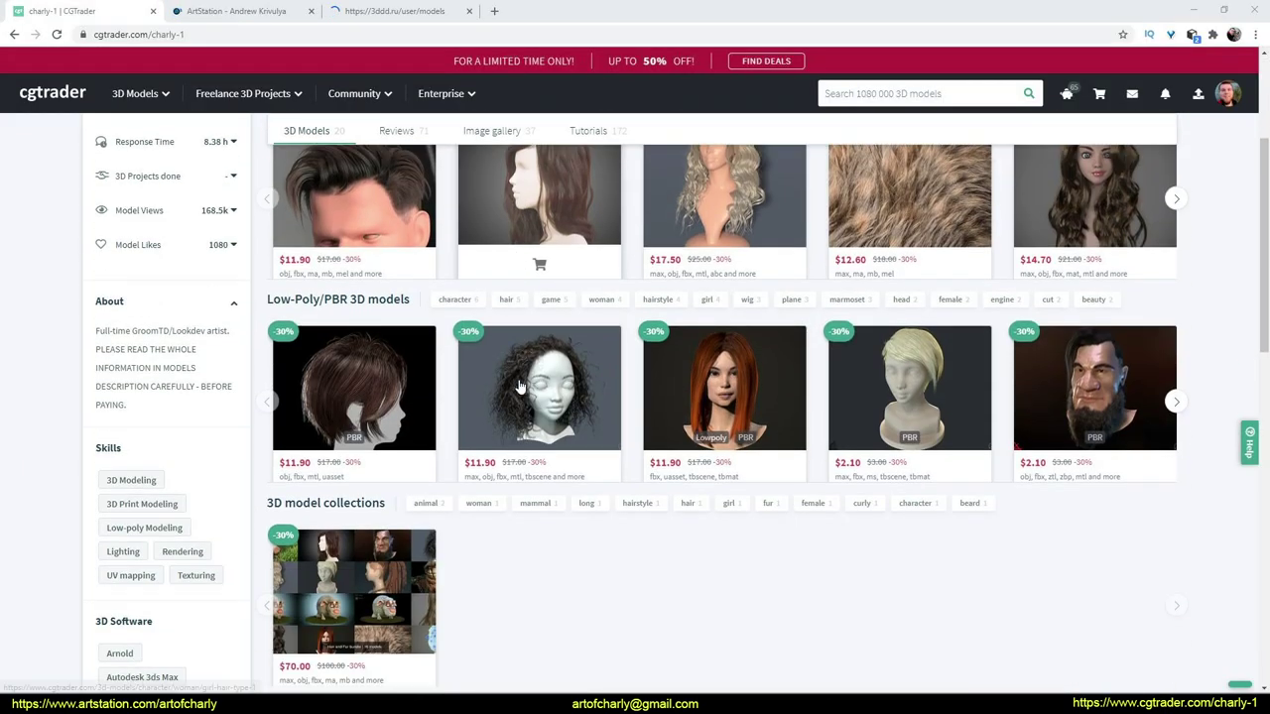
scroll(524, 389, up, 2)
key(ctrl+Tab)
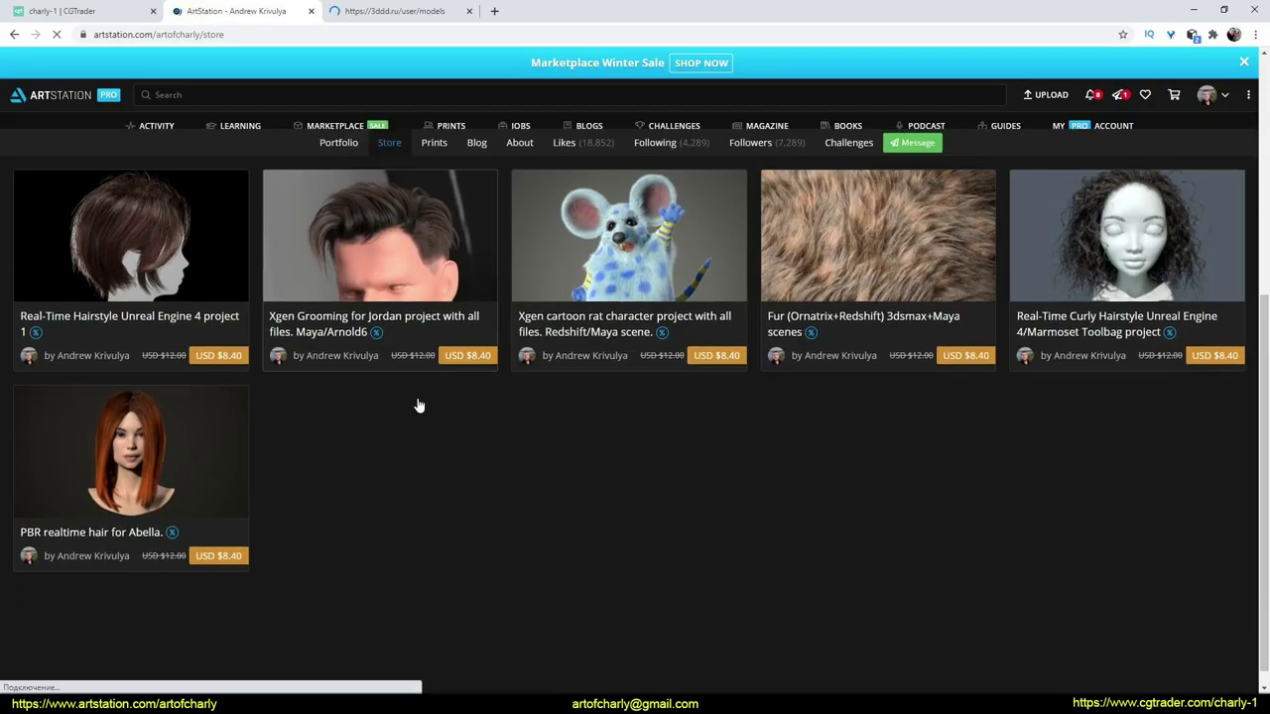
key(ctrl+Tab)
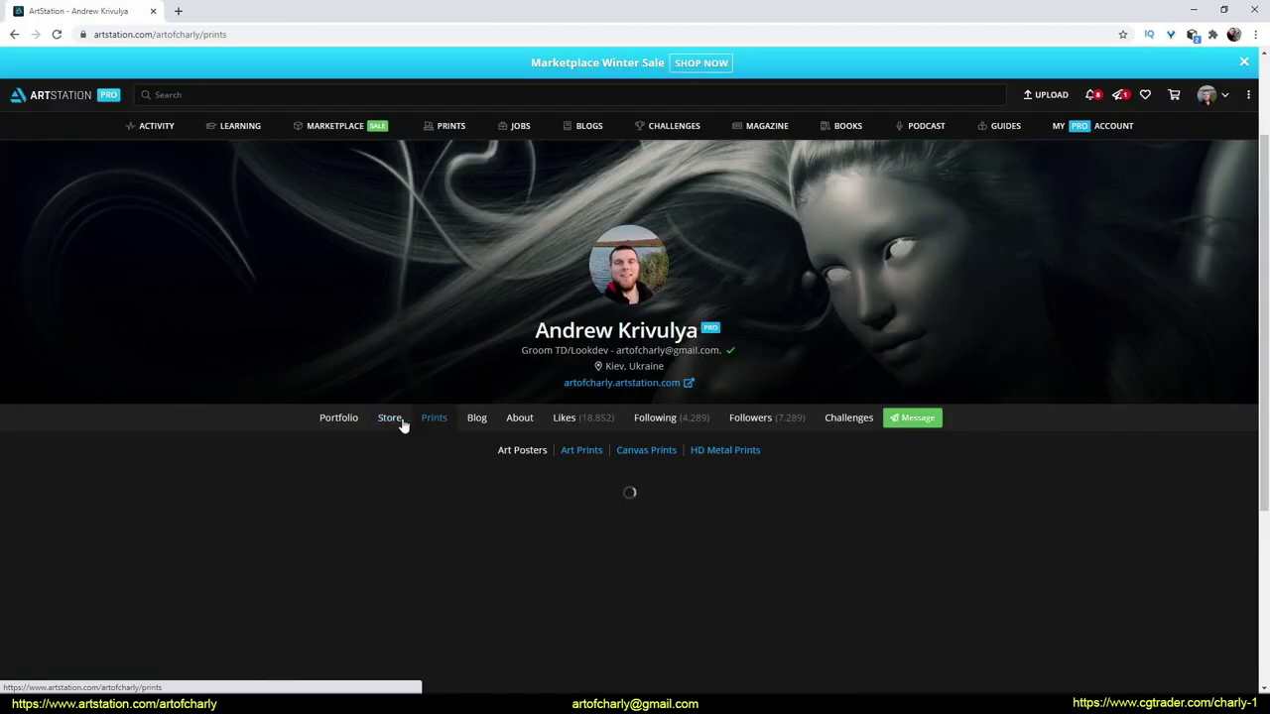
scroll(349, 467, down, 5)
scroll(351, 469, down, 5)
scroll(350, 467, down, 5)
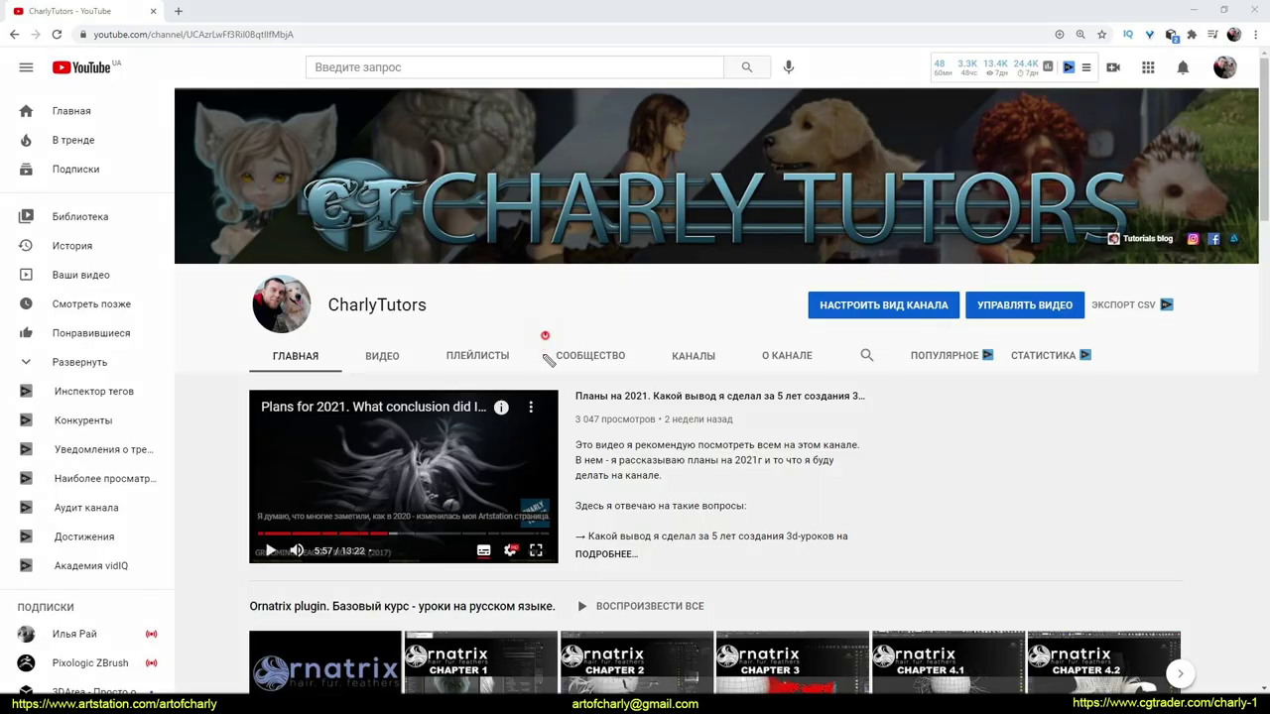
- Circle the channel's Community section and scroll down to the Q&A Part 5 post
drag(543, 333, 657, 328)
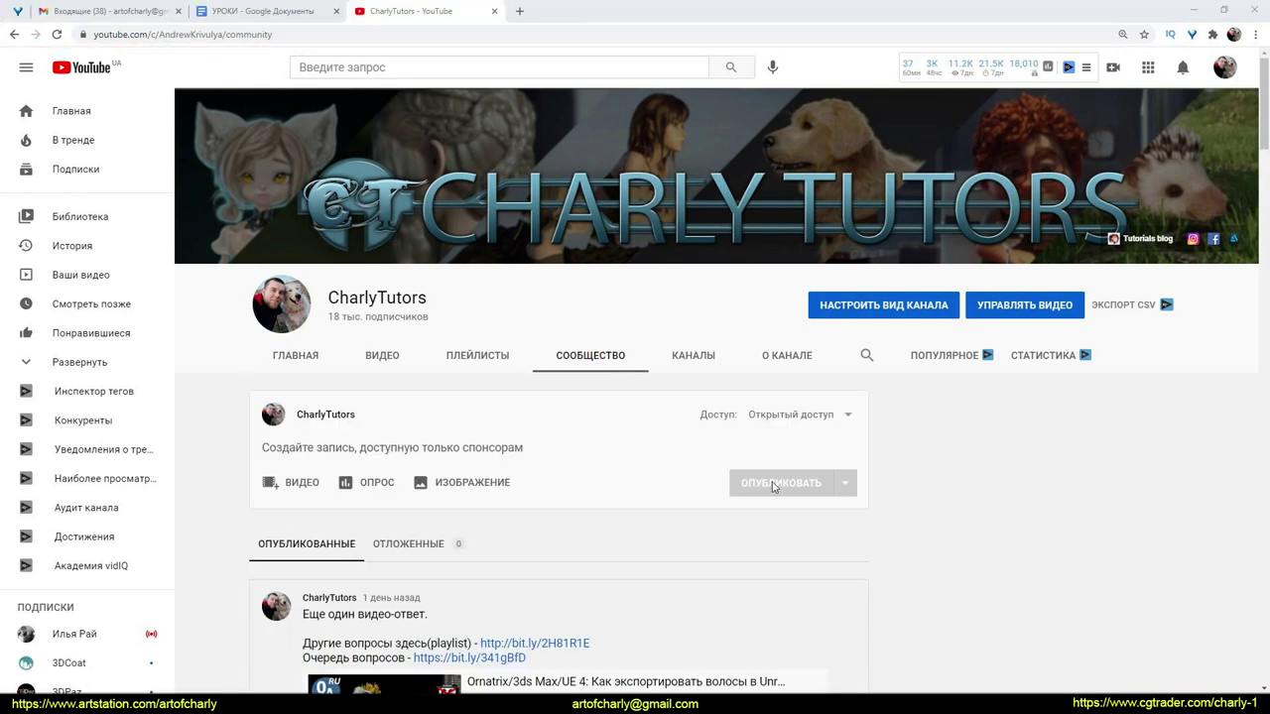
scroll(772, 485, down, 2)
scroll(772, 485, down, 1)
scroll(774, 487, down, 4)
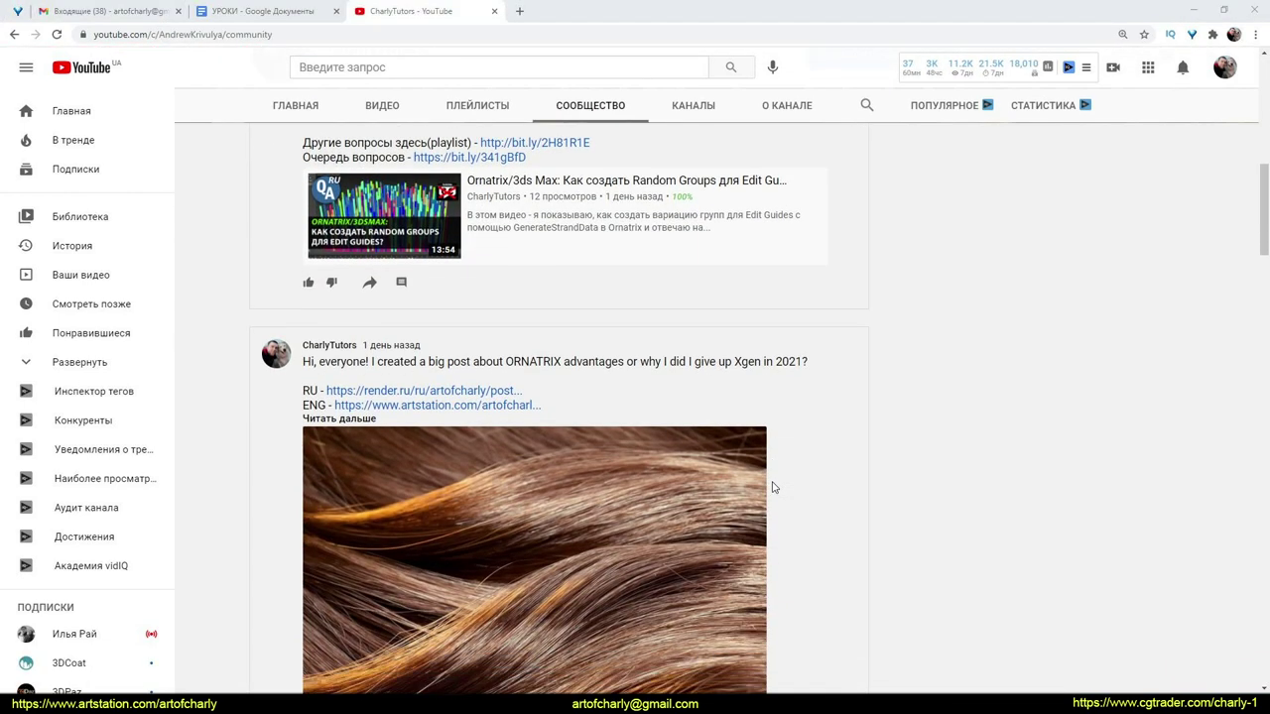
scroll(773, 487, down, 4)
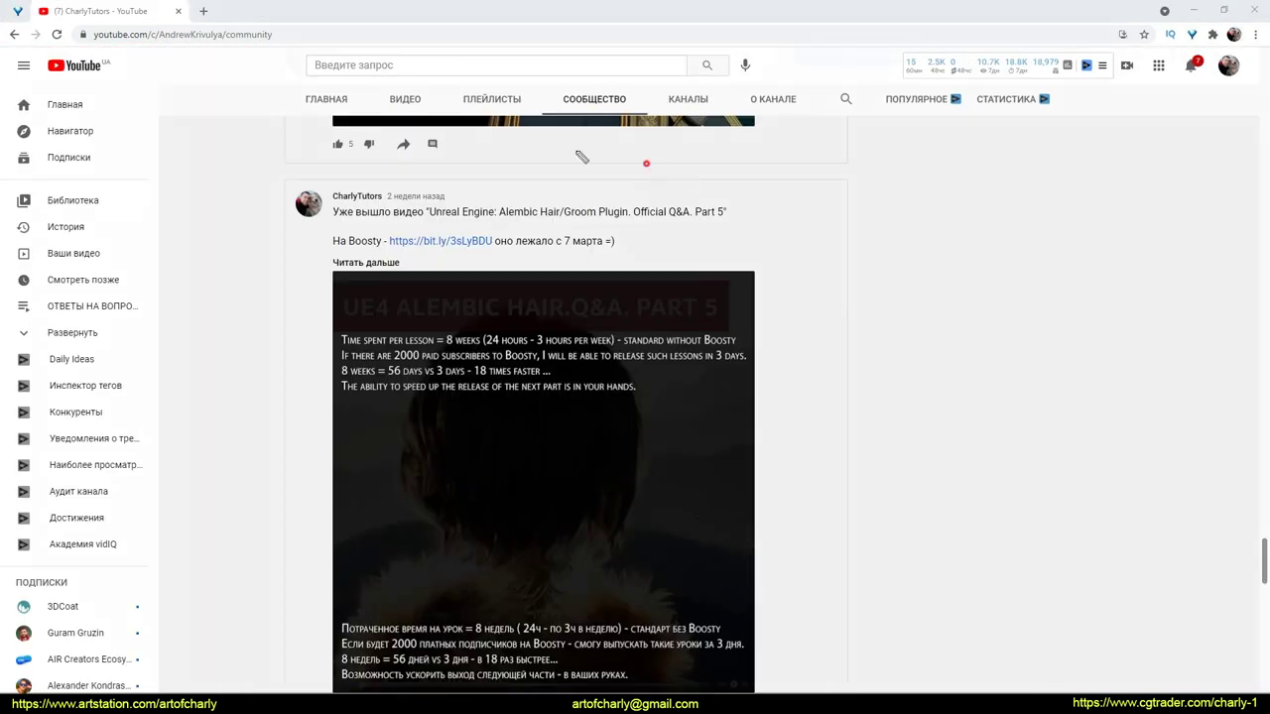
- Annotate the Q&A Part 5 post with a circle, an arrow and a scribble
mouse_move(671, 171)
mouse_down()
mouse_move(765, 519)
mouse_move(401, 375)
mouse_up()
drag(649, 448, 491, 526)
drag(422, 545, 580, 615)
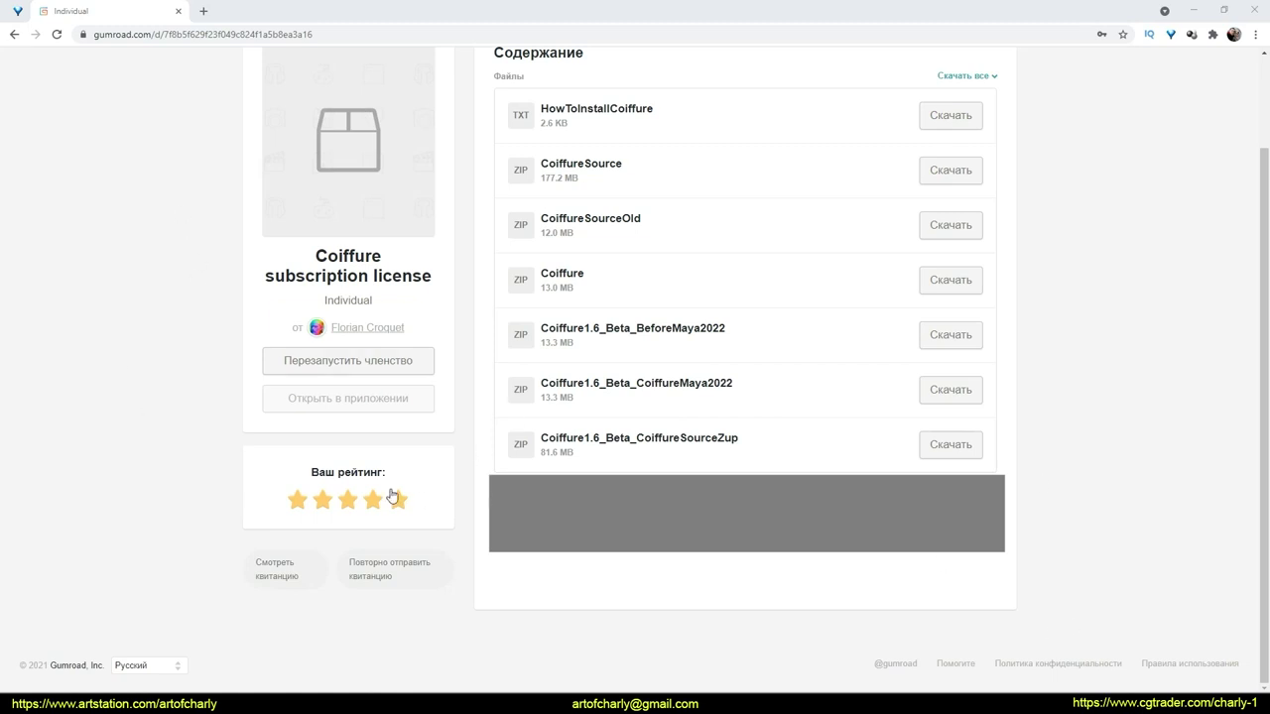
- Circle the Coiffure subscription license title with a 5$ price note, then circle the Files list
drag(333, 234, 350, 227)
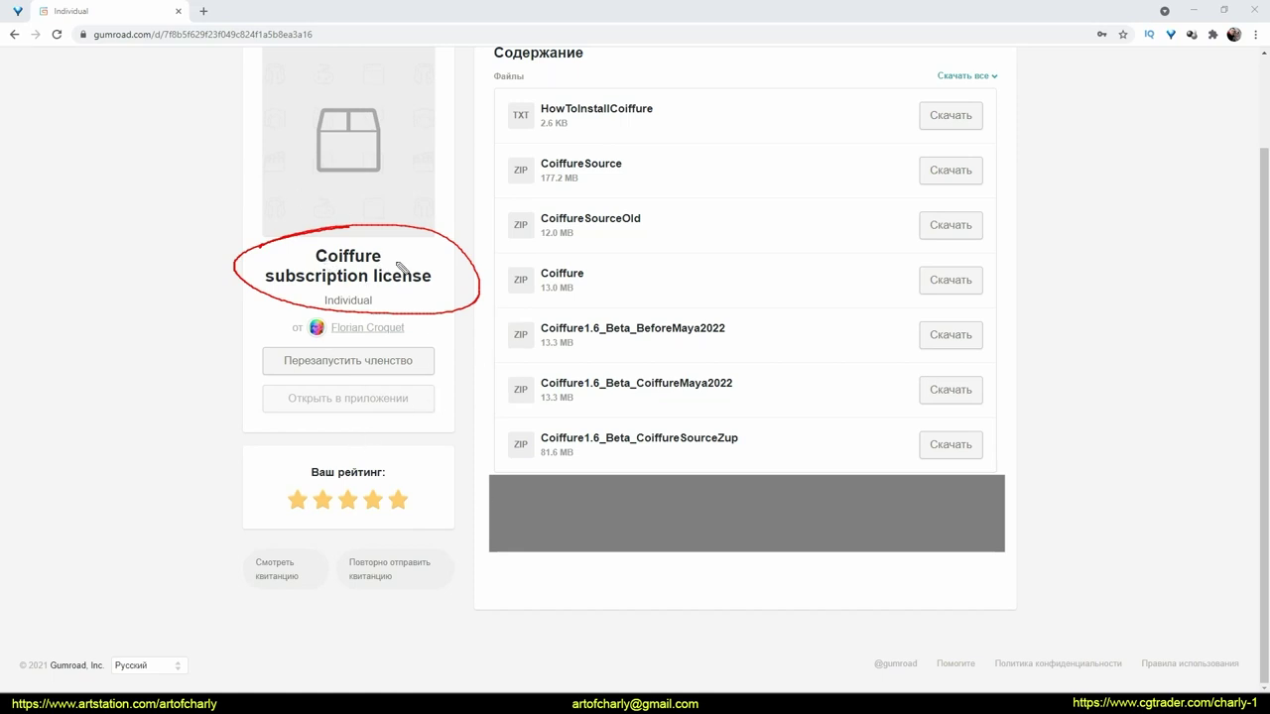
mouse_move(407, 250)
mouse_down()
mouse_move(411, 278)
mouse_move(427, 244)
mouse_move(440, 280)
mouse_up()
key(Escape)
drag(595, 55, 635, 74)
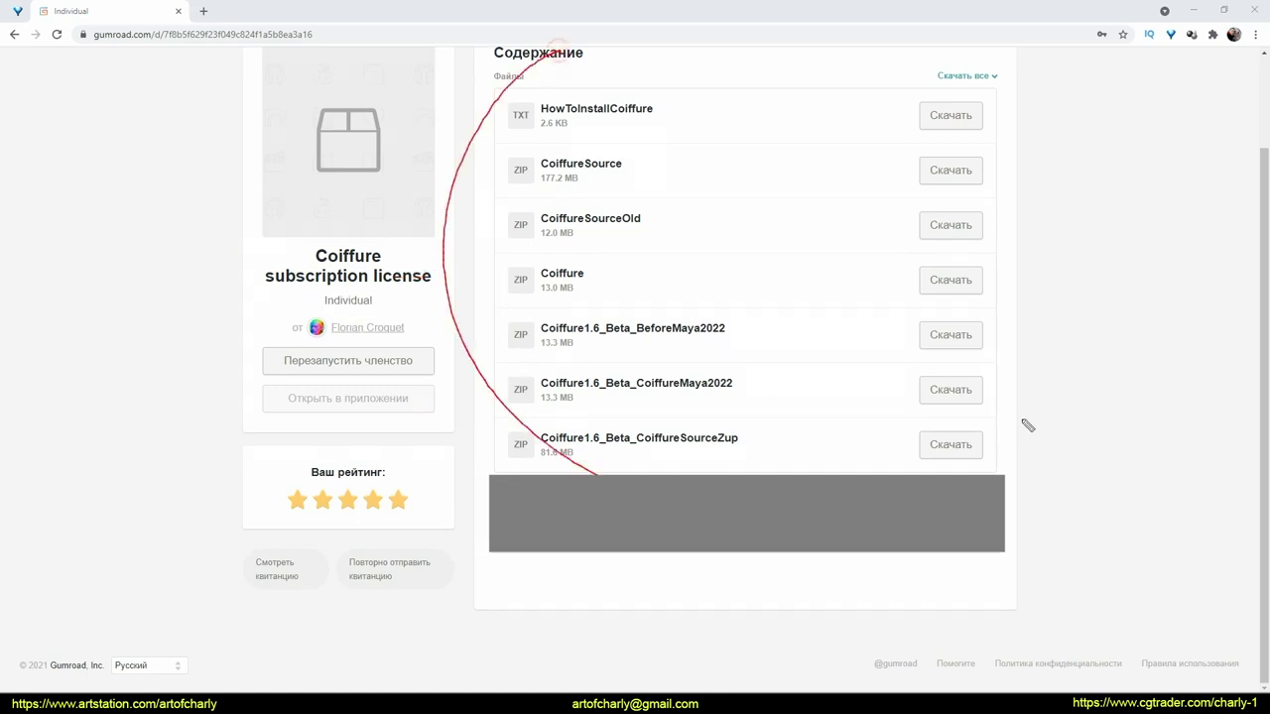
key(Escape)
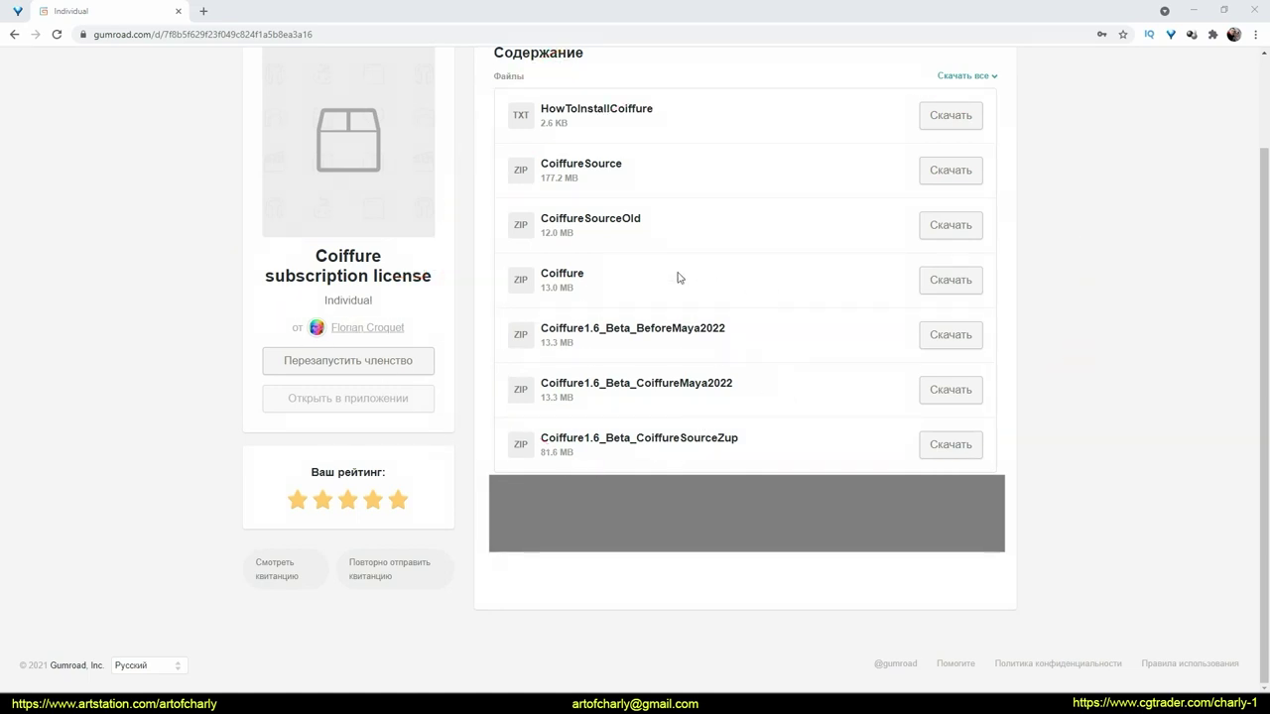
drag(503, 193, 507, 187)
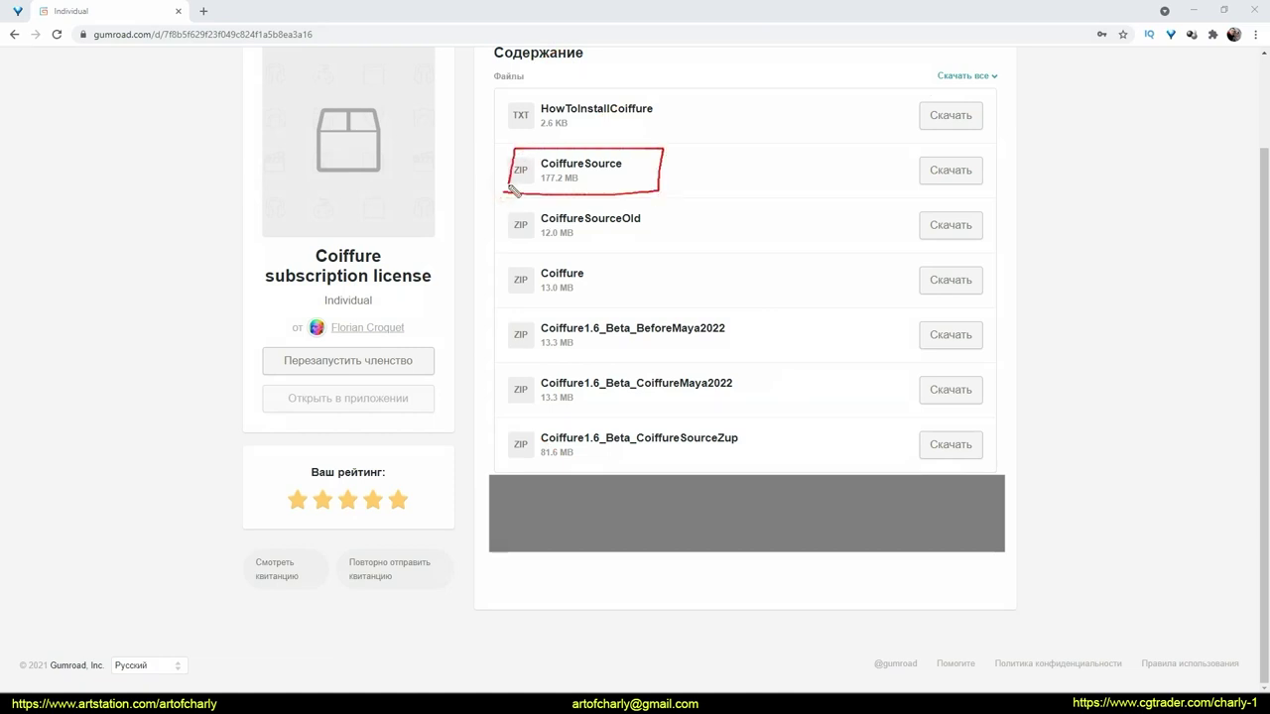
mouse_move(502, 245)
mouse_down()
mouse_move(700, 244)
mouse_move(516, 224)
mouse_up()
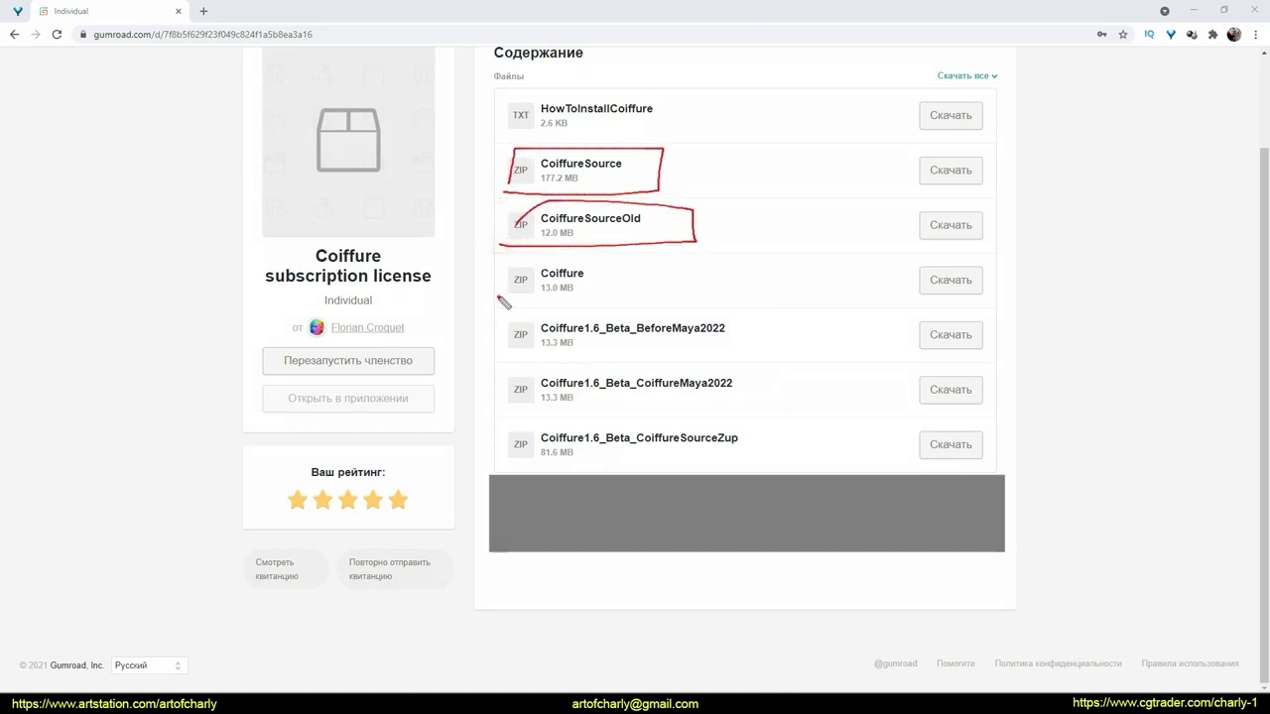
drag(498, 300, 510, 272)
mouse_move(497, 138)
mouse_down()
mouse_move(717, 129)
mouse_move(448, 127)
mouse_up()
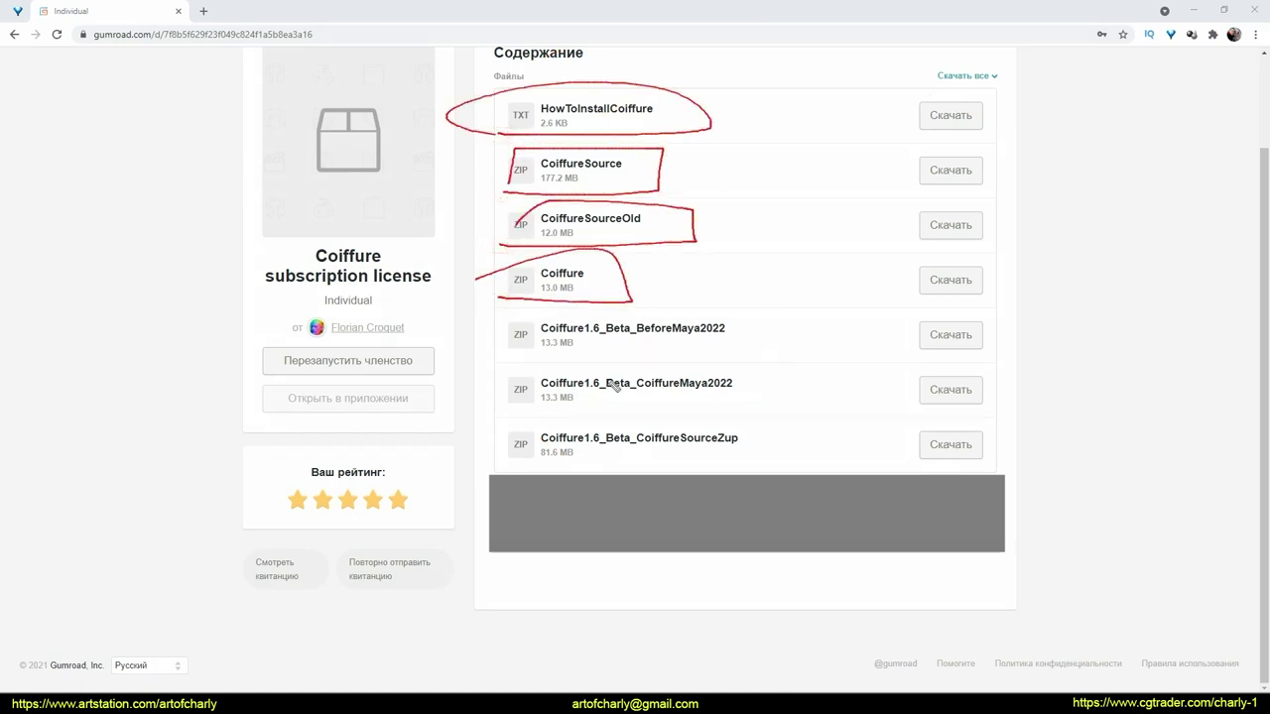
key(Escape)
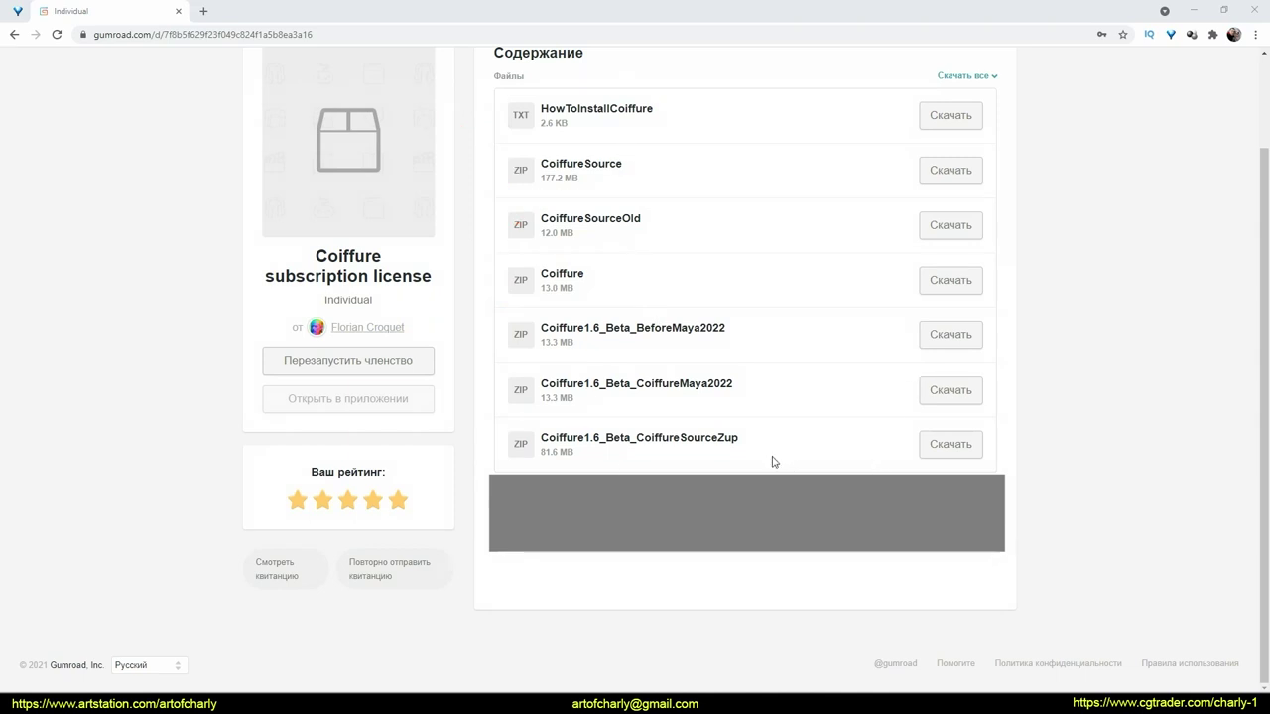
mouse_move(499, 215)
mouse_down()
mouse_move(706, 211)
mouse_move(562, 241)
mouse_move(675, 239)
mouse_move(706, 214)
mouse_move(730, 242)
mouse_move(856, 238)
mouse_up()
drag(751, 228, 890, 254)
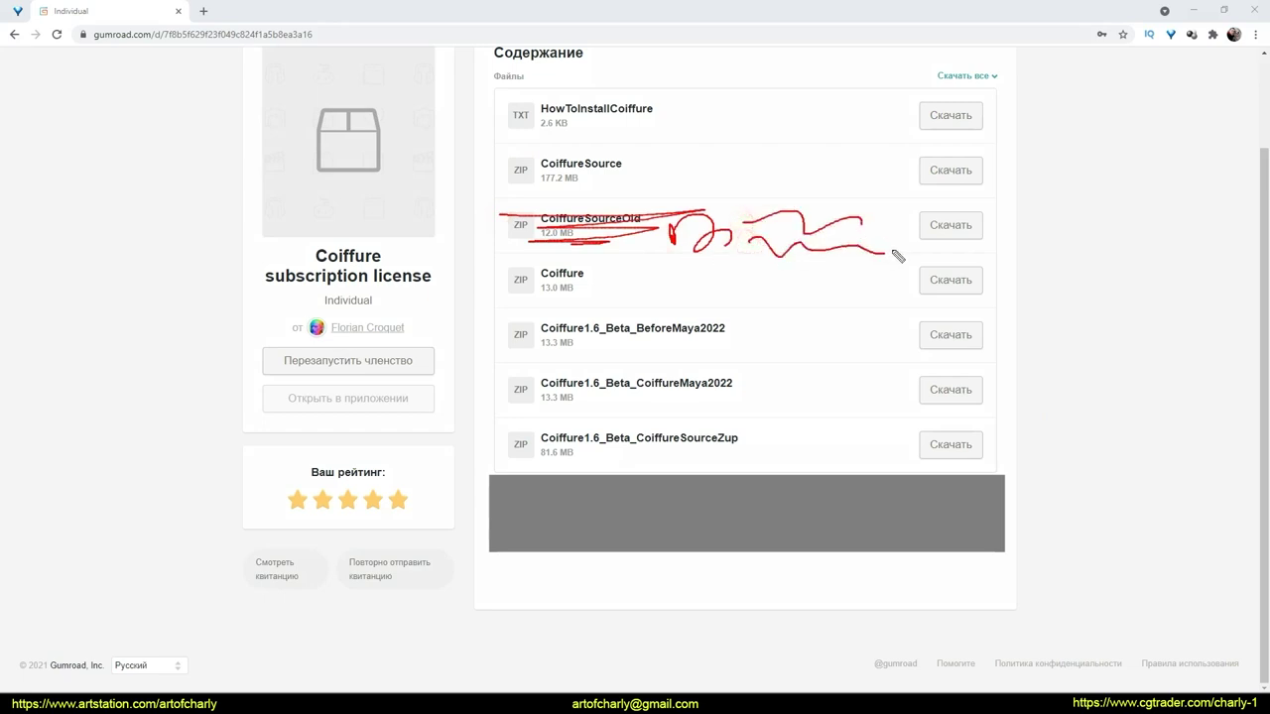
mouse_move(784, 233)
mouse_down()
mouse_move(745, 248)
mouse_move(853, 211)
mouse_move(881, 262)
mouse_move(591, 230)
mouse_move(694, 222)
mouse_move(437, 226)
mouse_move(645, 233)
mouse_move(607, 225)
mouse_move(861, 213)
mouse_up()
key(e)
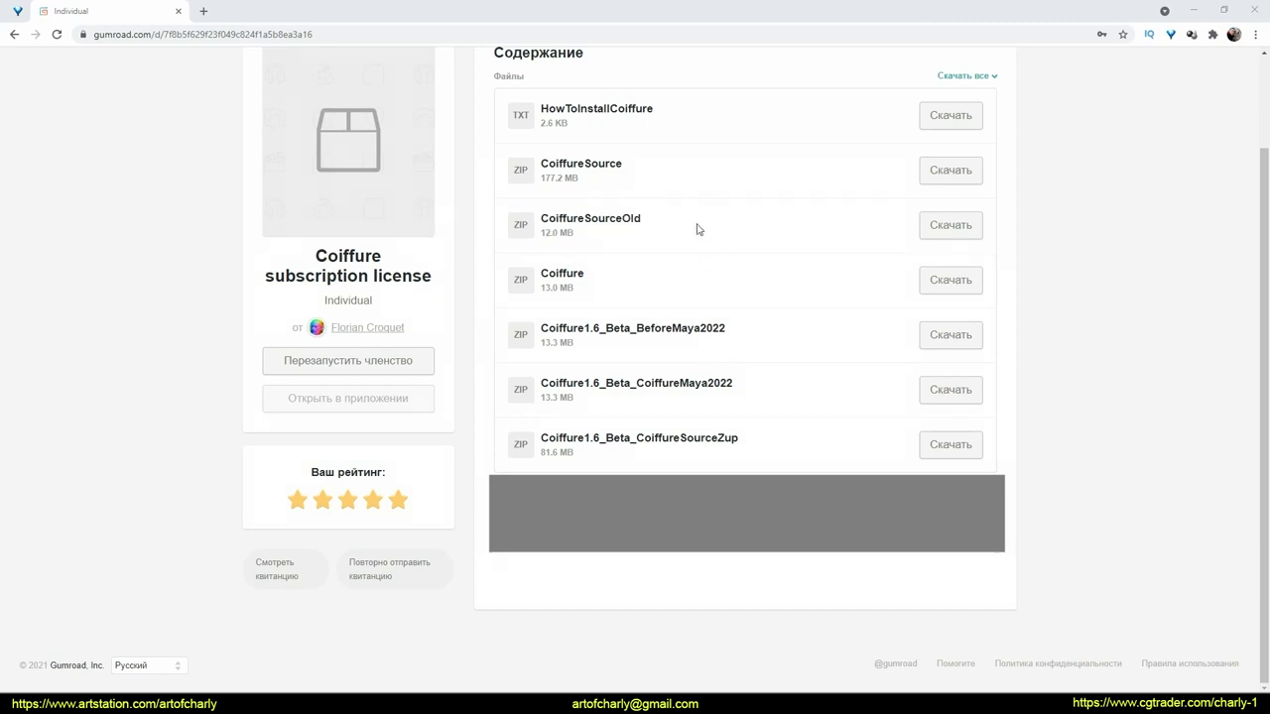
drag(635, 169, 518, 167)
mouse_move(651, 177)
mouse_down()
mouse_move(751, 176)
mouse_move(712, 177)
mouse_up()
drag(724, 176, 750, 174)
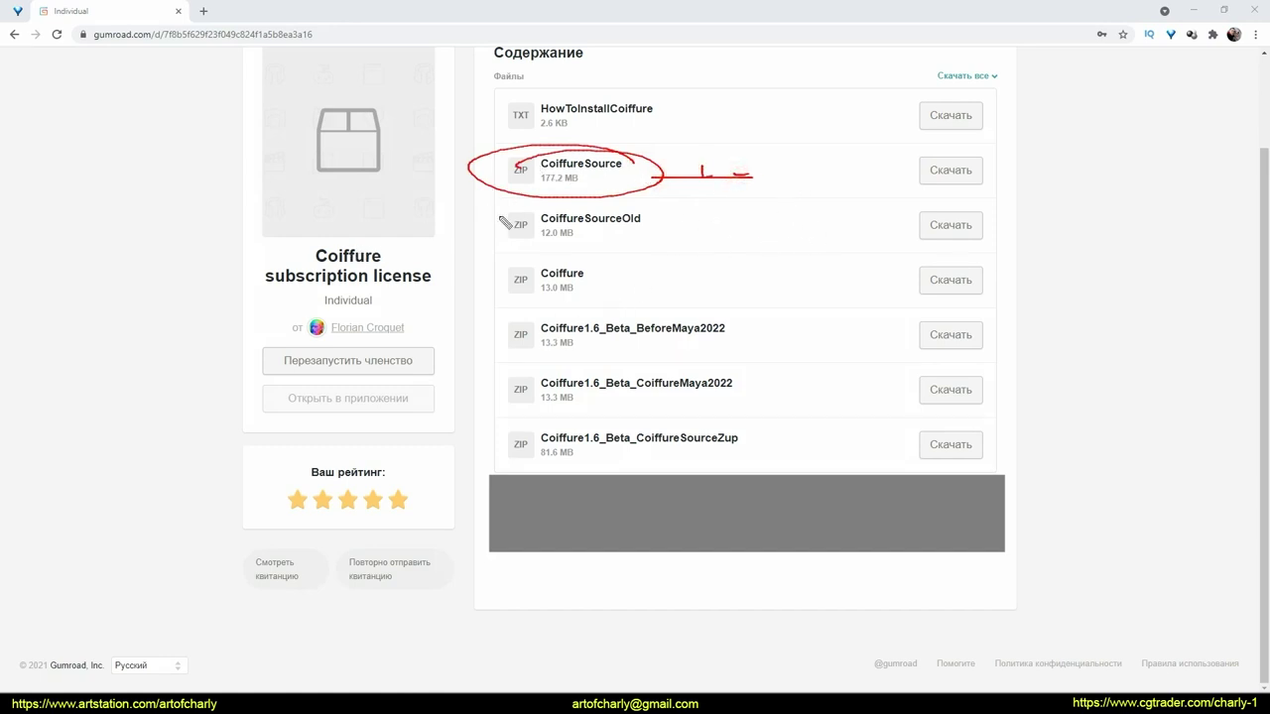
mouse_move(508, 303)
mouse_down()
mouse_move(644, 304)
mouse_move(519, 264)
mouse_move(507, 317)
mouse_move(815, 347)
mouse_move(797, 430)
mouse_move(715, 421)
mouse_up()
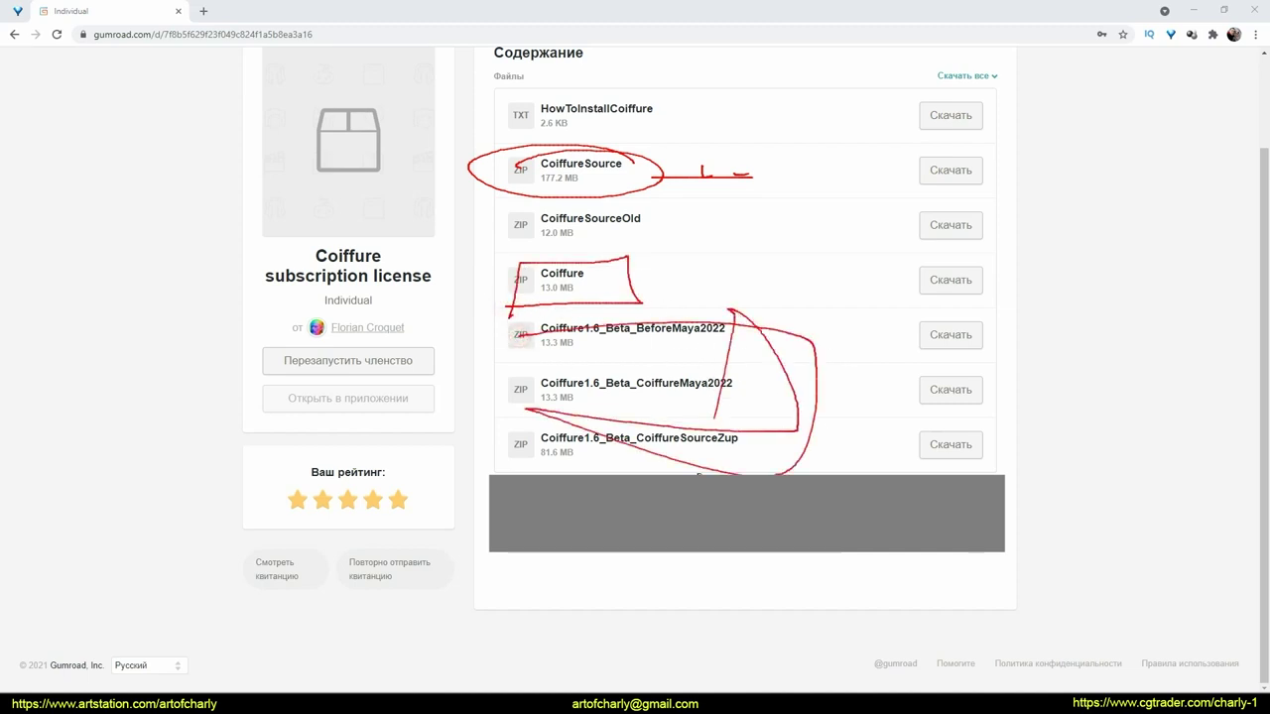
drag(699, 332, 802, 363)
key(Escape)
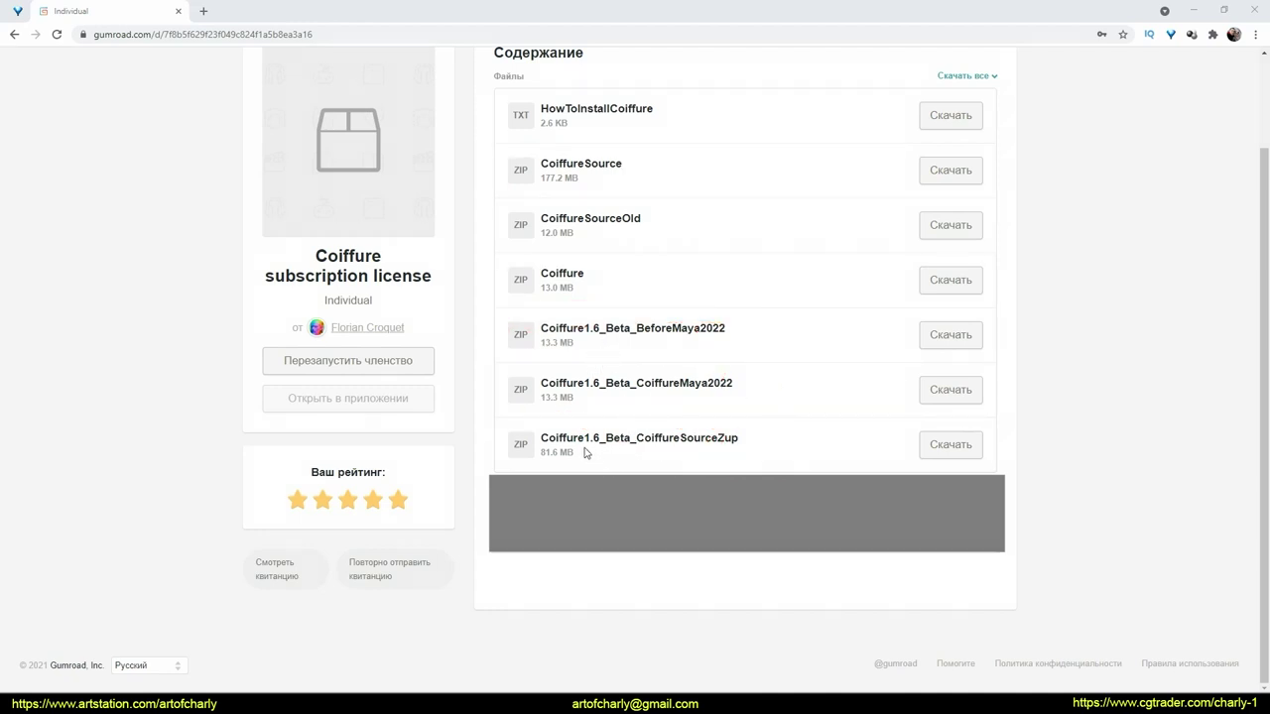
mouse_move(740, 318)
mouse_down()
mouse_move(467, 413)
mouse_move(595, 318)
mouse_up()
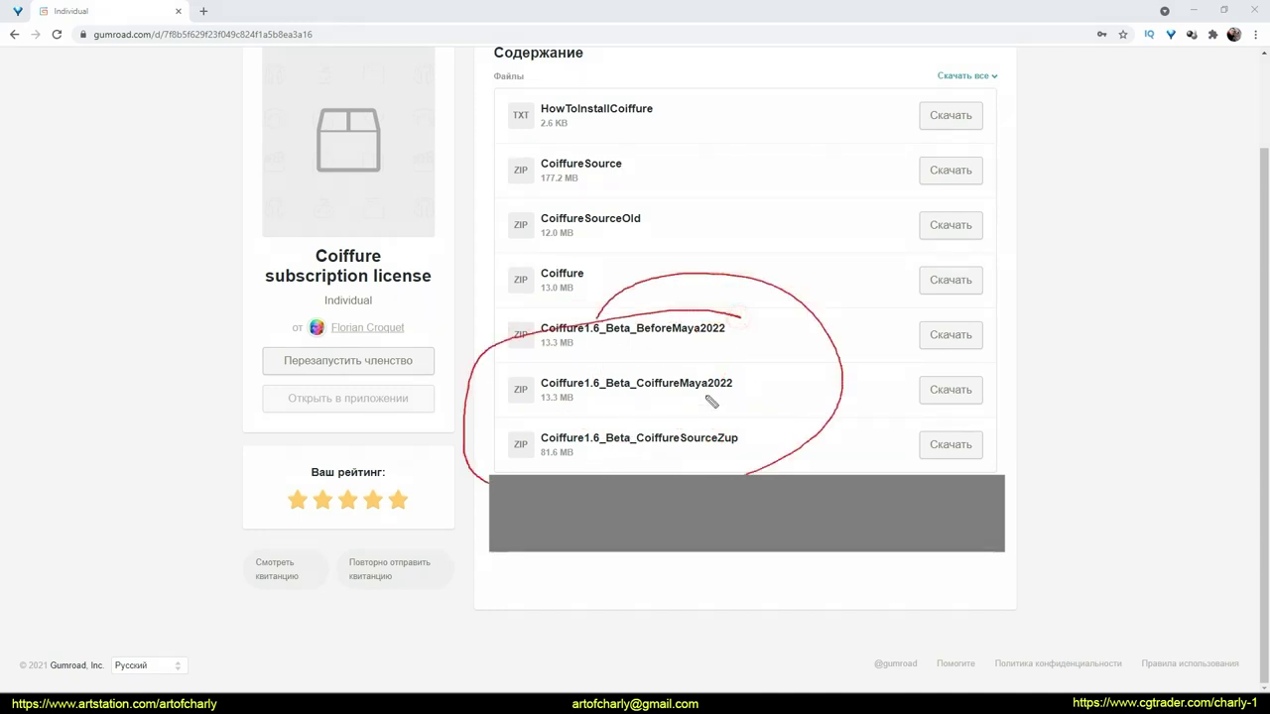
key(Escape)
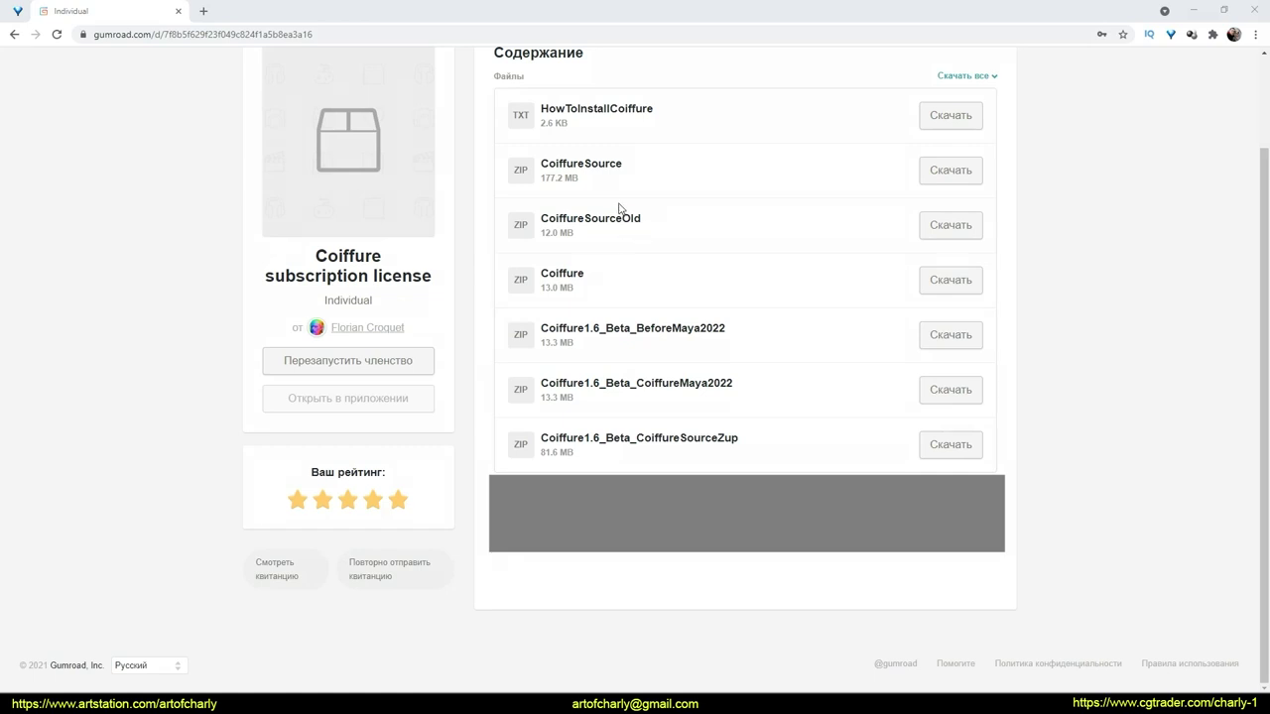
- Download the Coiffure zip and save it as Coiffure (1).zip in a new New folder (8)
click(934, 283)
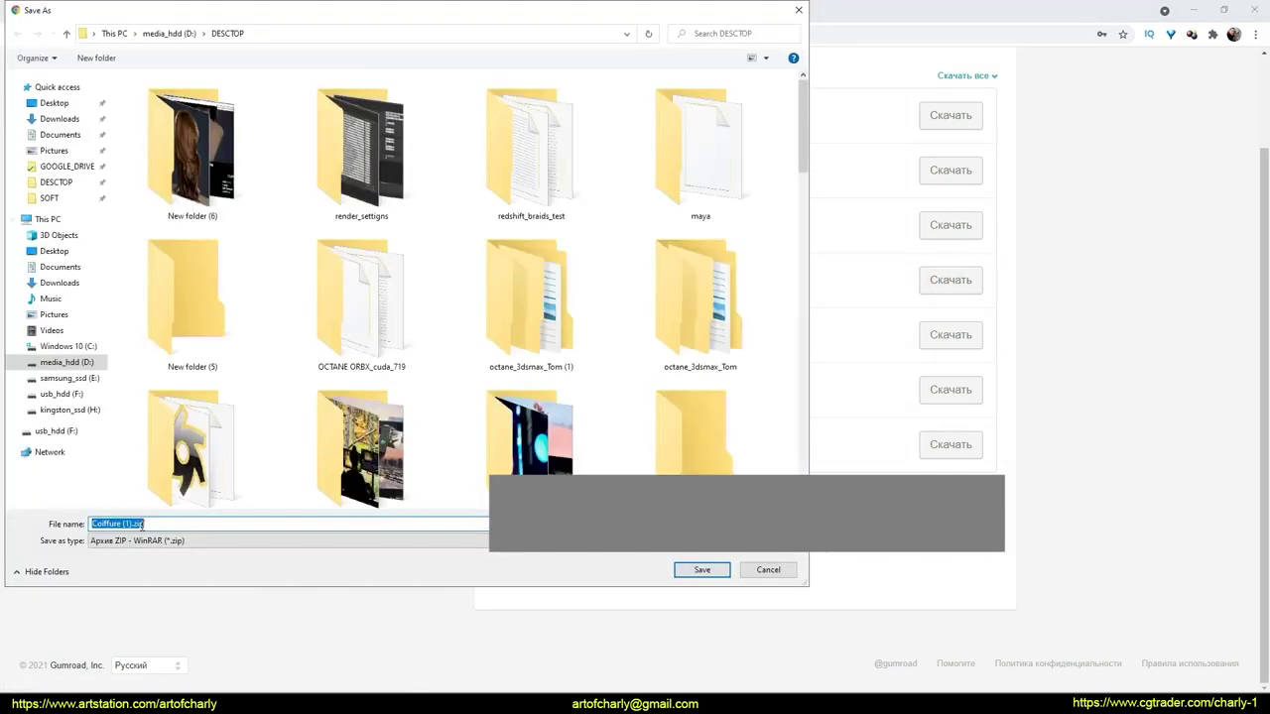
mouse_move(57, 212)
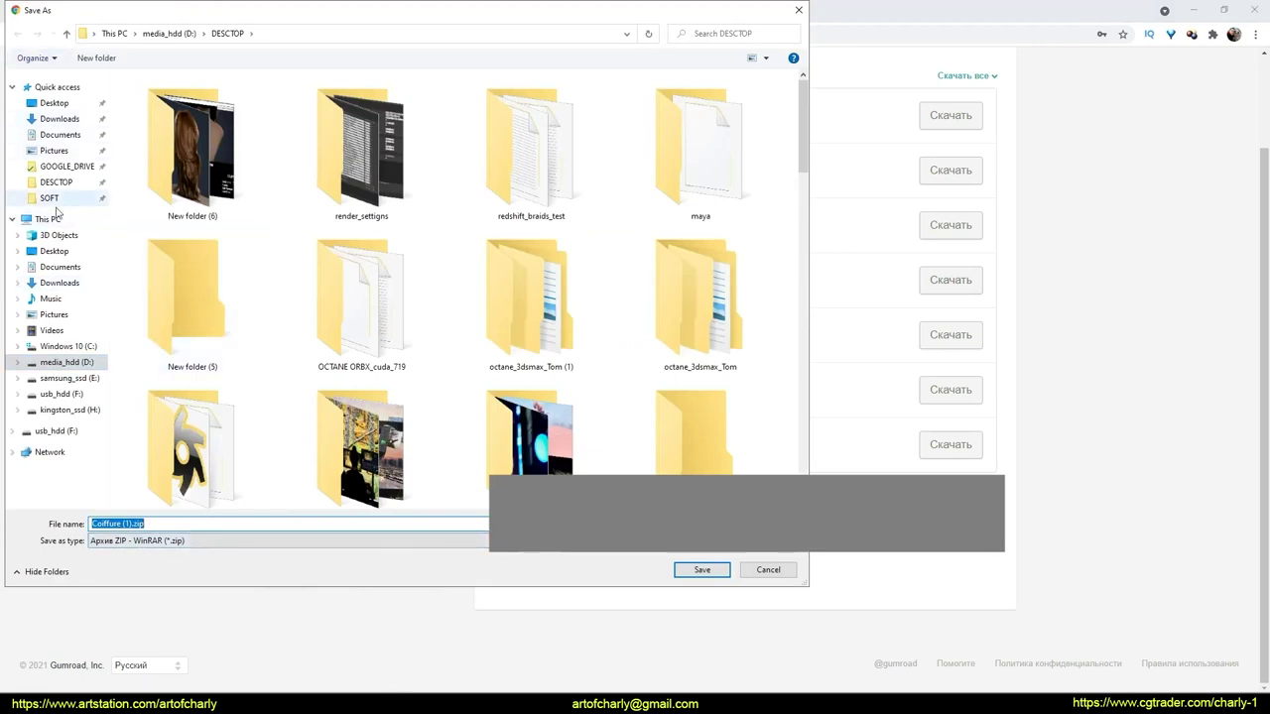
right_click(782, 216)
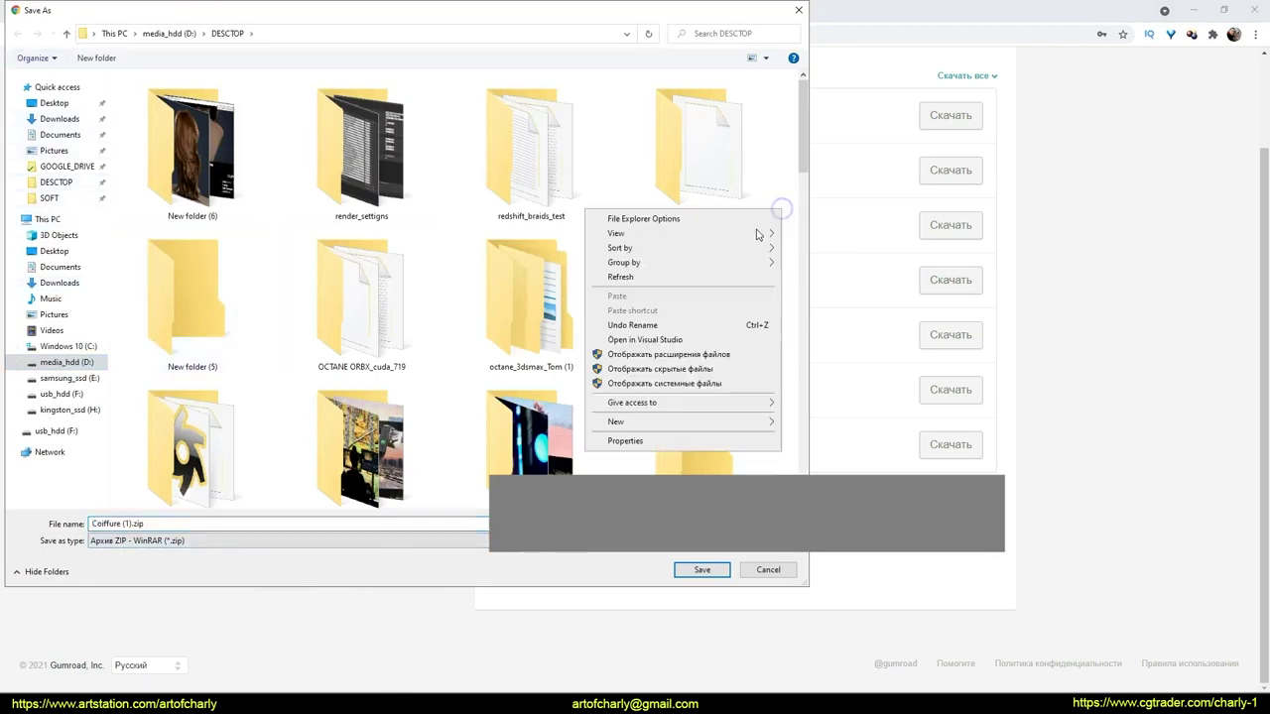
click(808, 416)
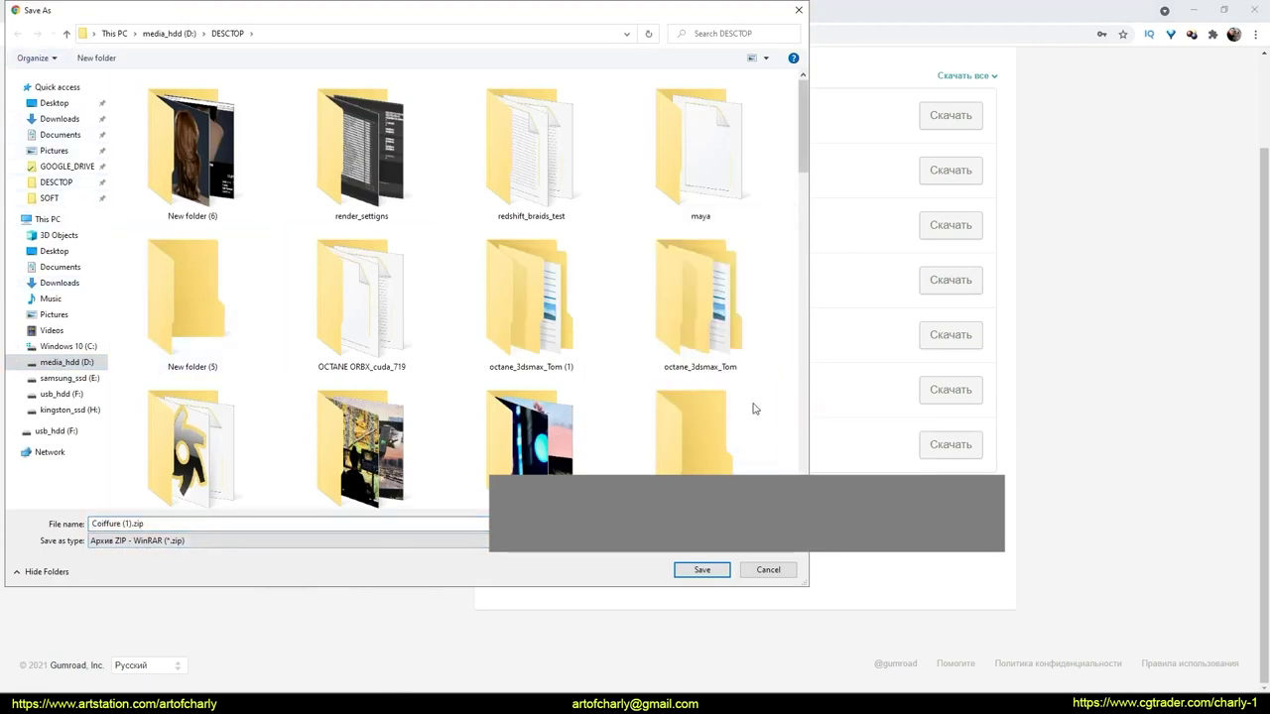
right_click(785, 263)
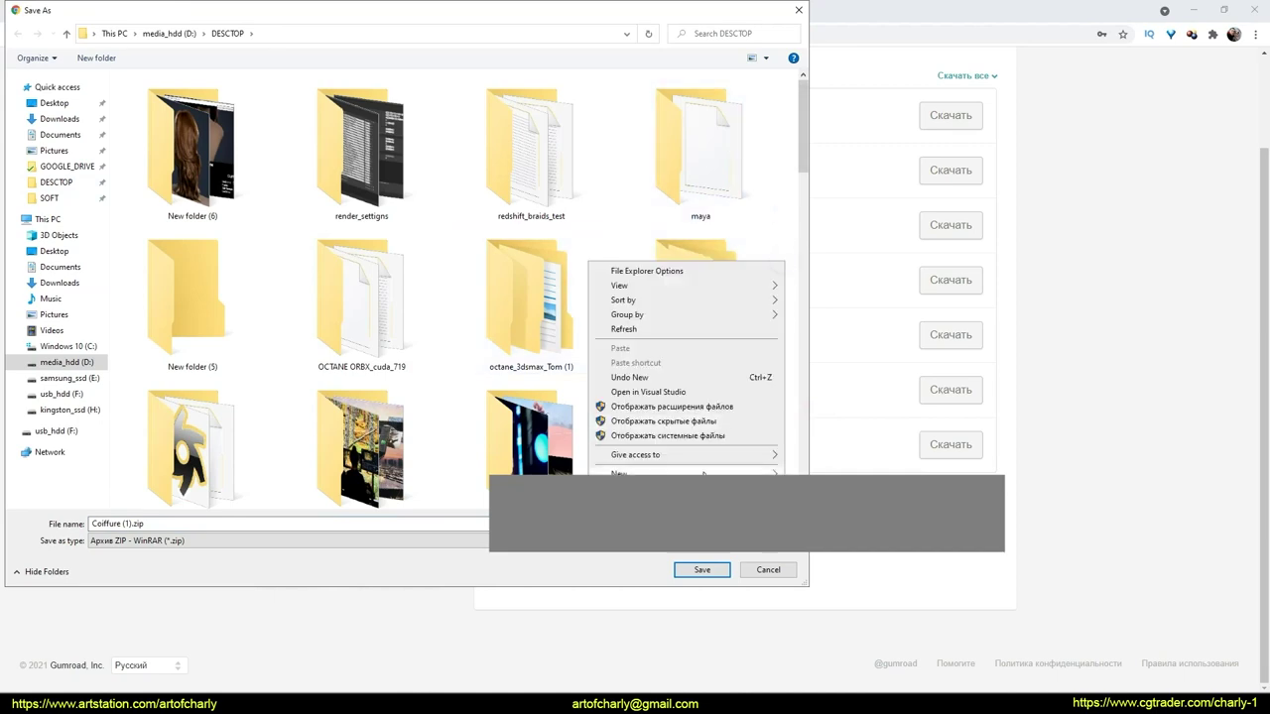
key(Escape)
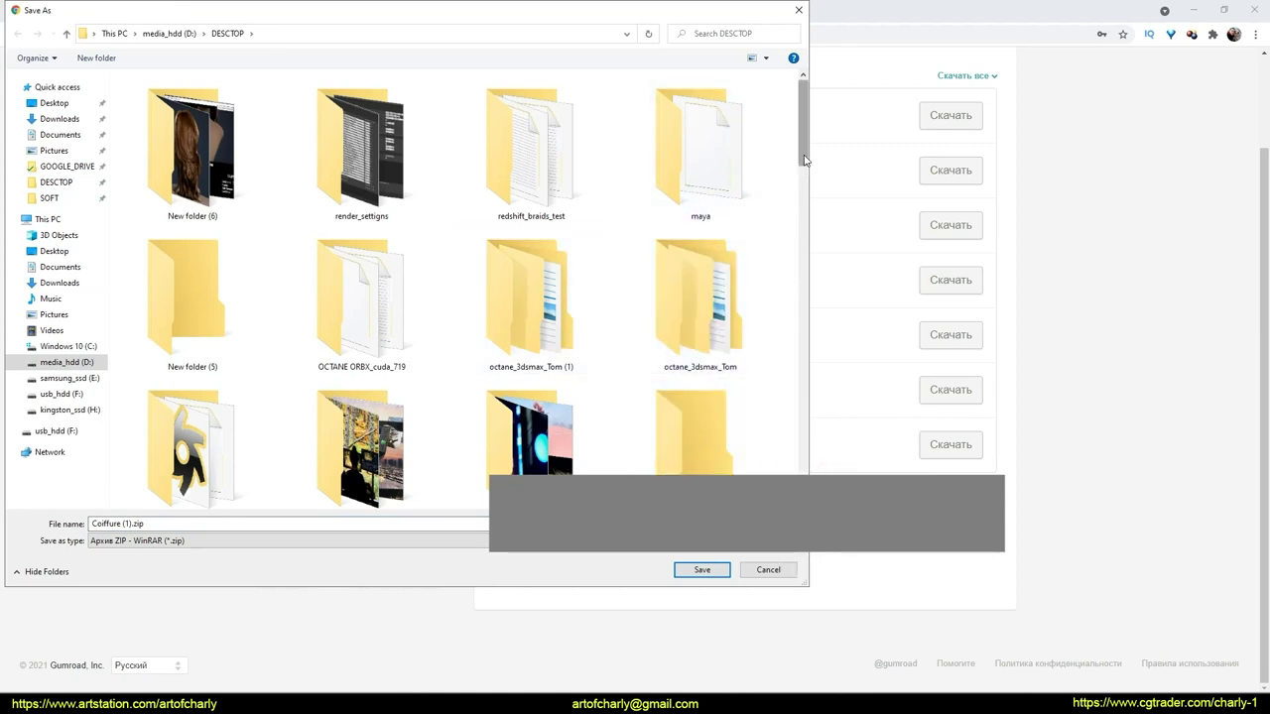
scroll(769, 201, down, 2)
scroll(770, 201, down, 10)
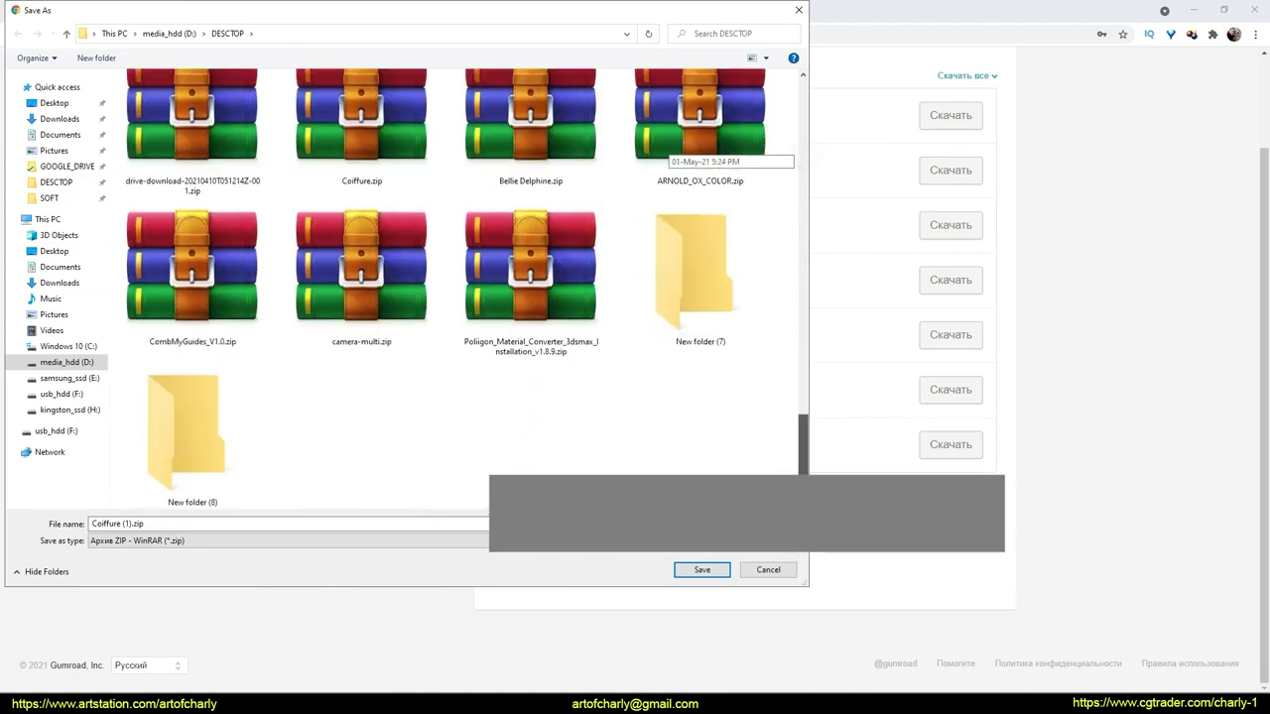
double_click(210, 429)
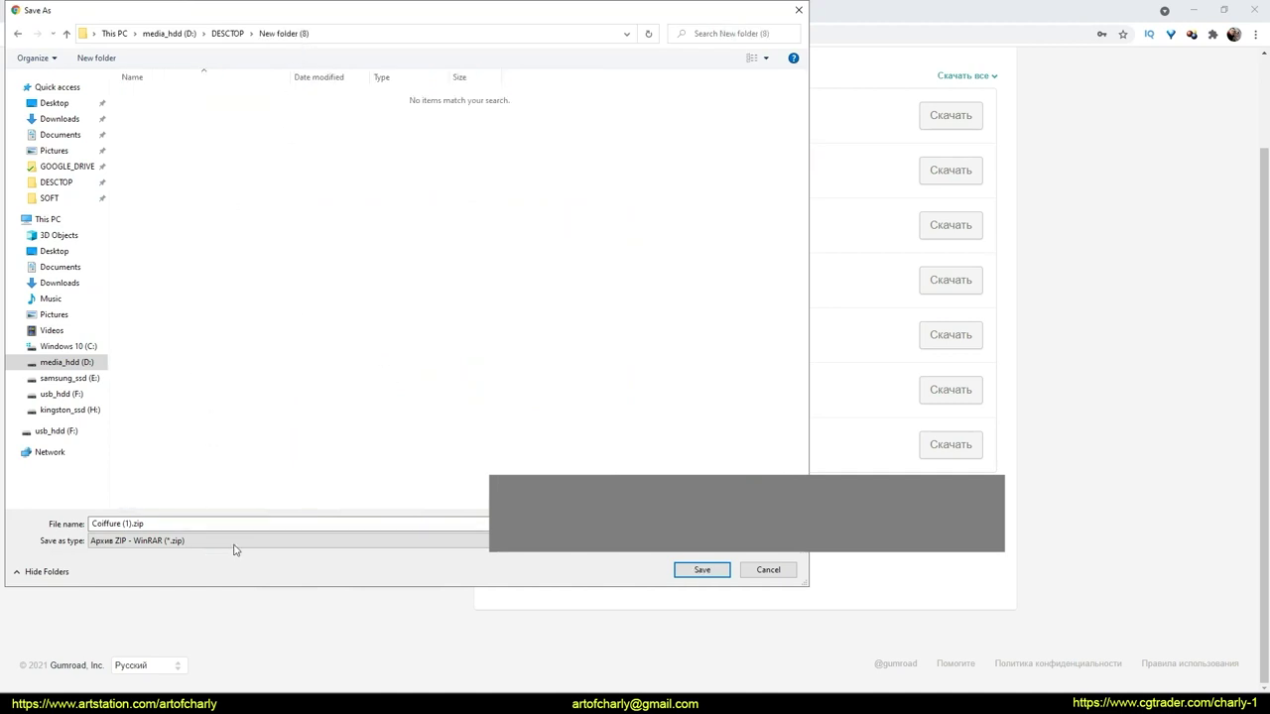
click(701, 568)
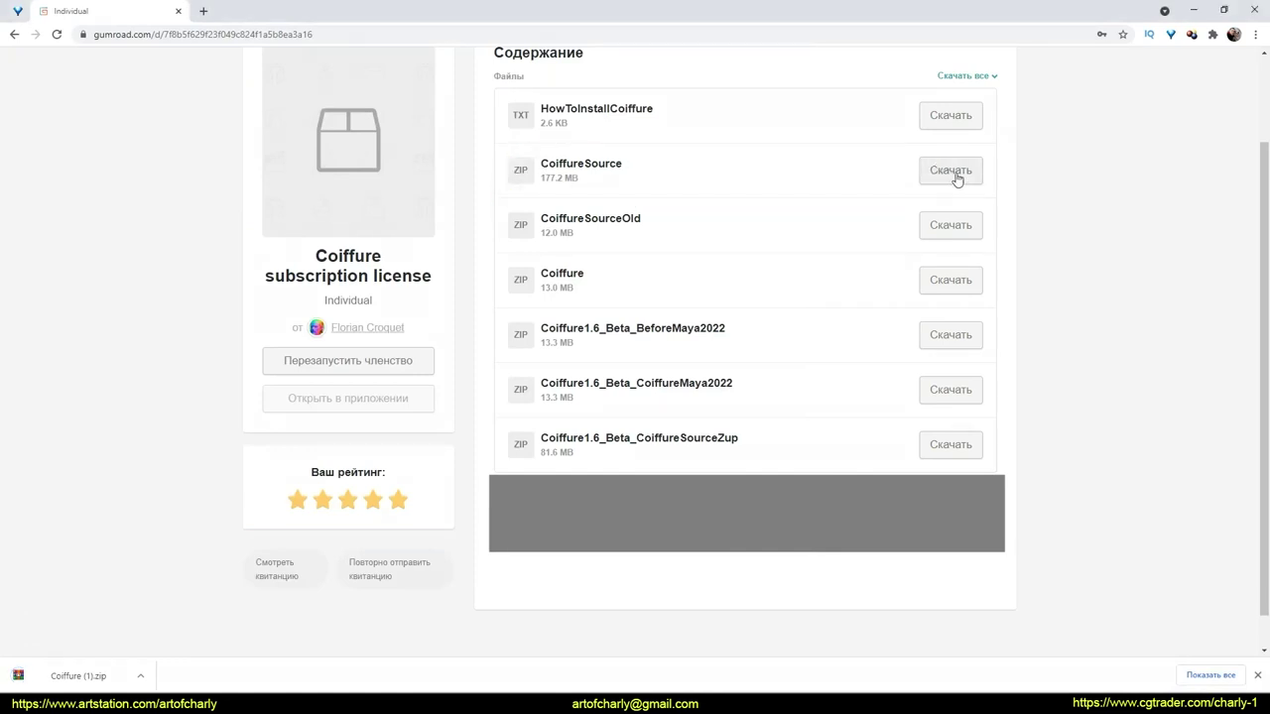
- Save CoiffureSource.zip into the same folder and show the downloads in File Explorer
click(953, 170)
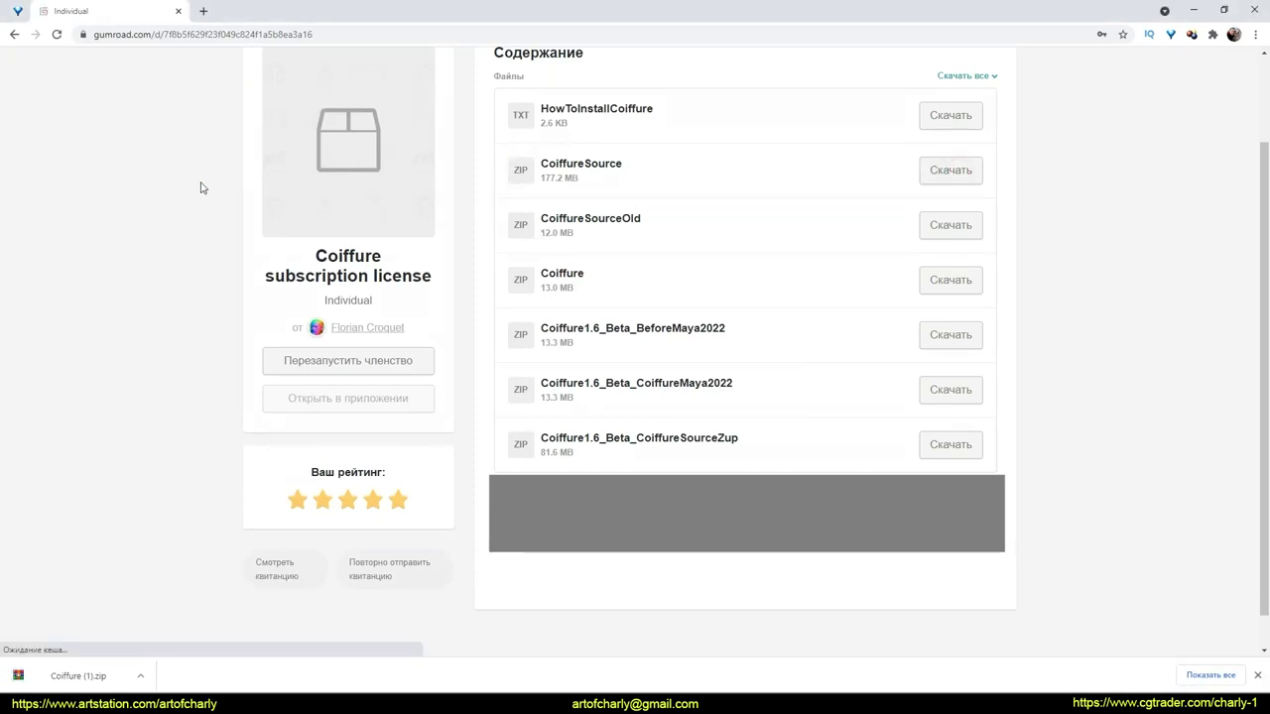
click(728, 575)
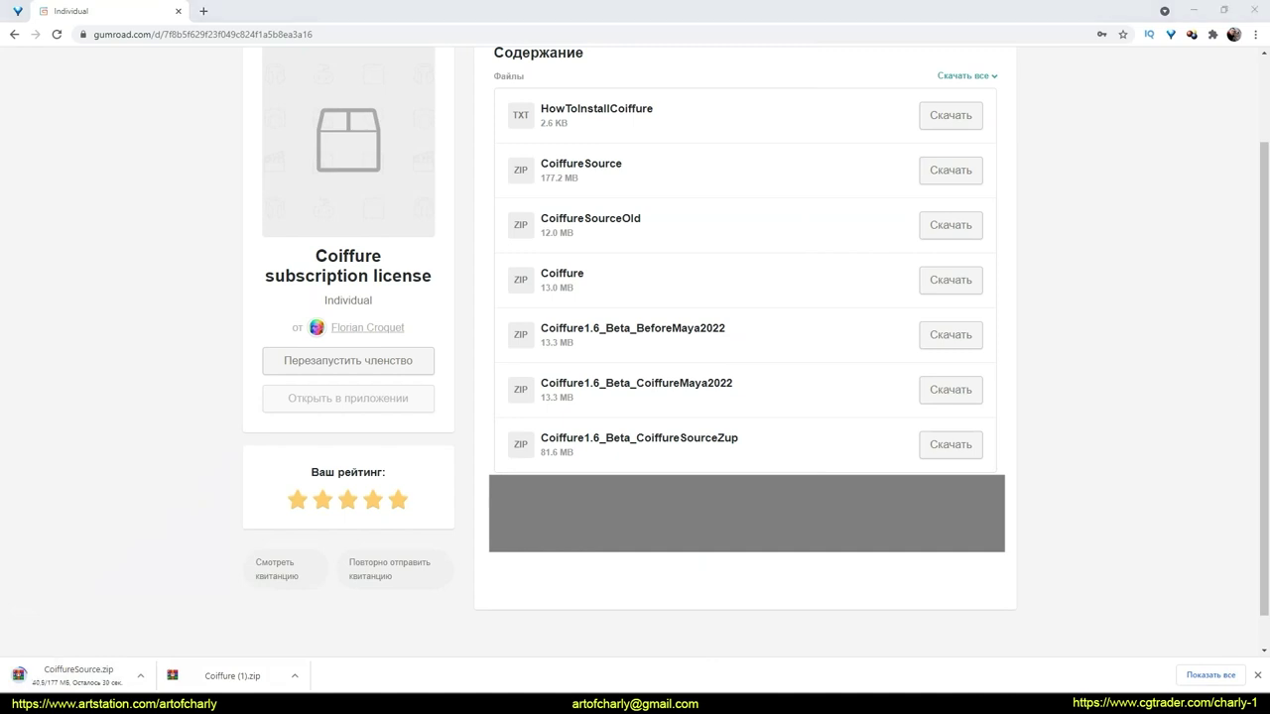
right_click(256, 684)
click(302, 630)
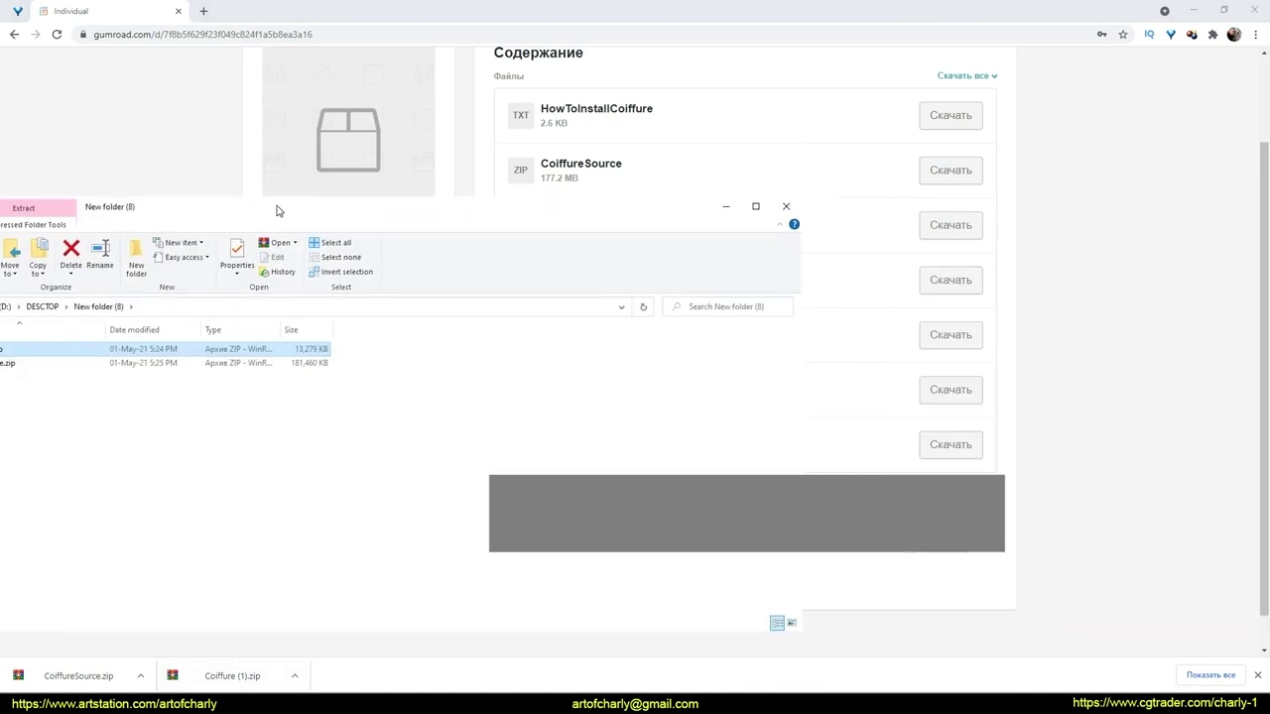
- Extract CoiffureSource.zip here with WinRAR and delete the archive
double_click(321, 206)
right_drag(163, 160, 252, 317)
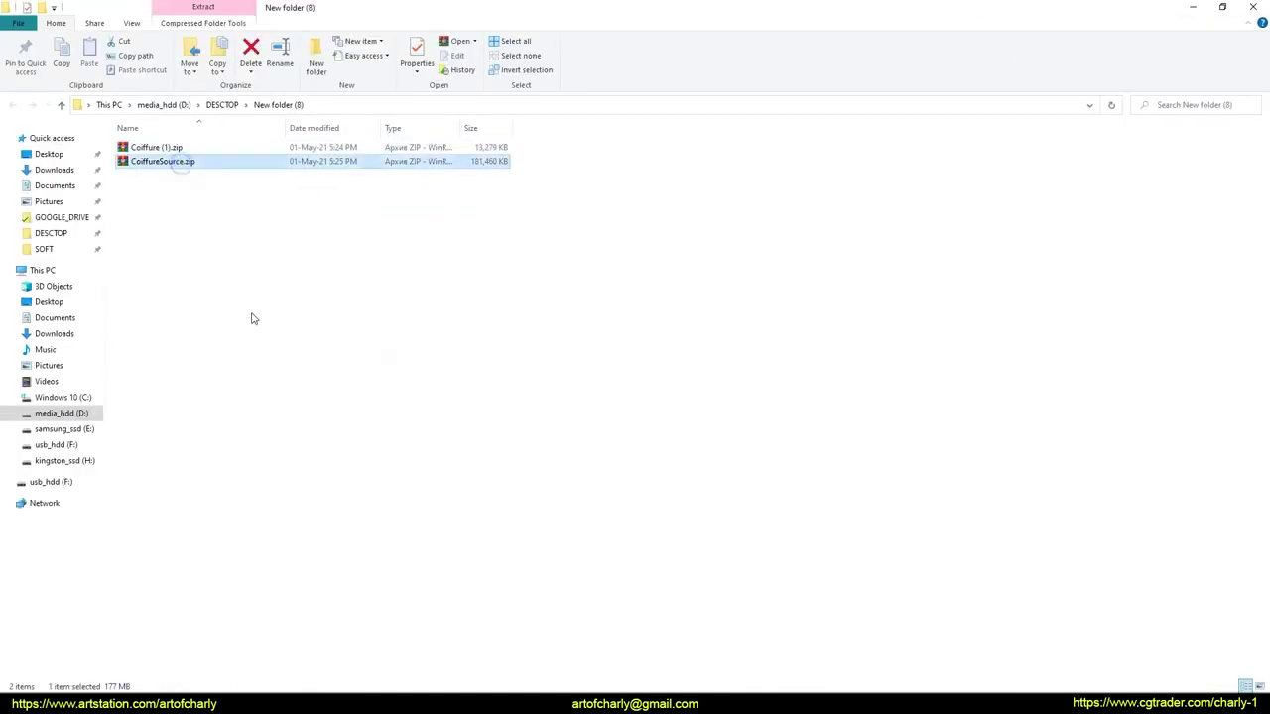
click(377, 381)
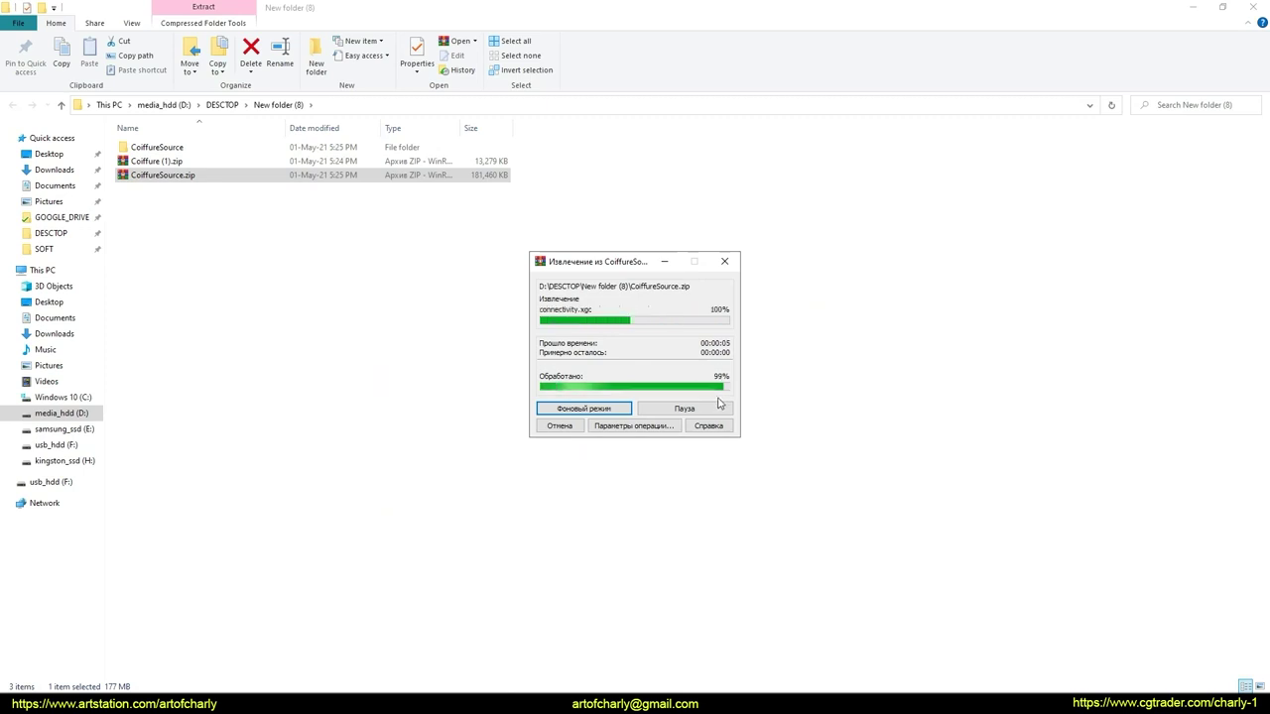
click(183, 175)
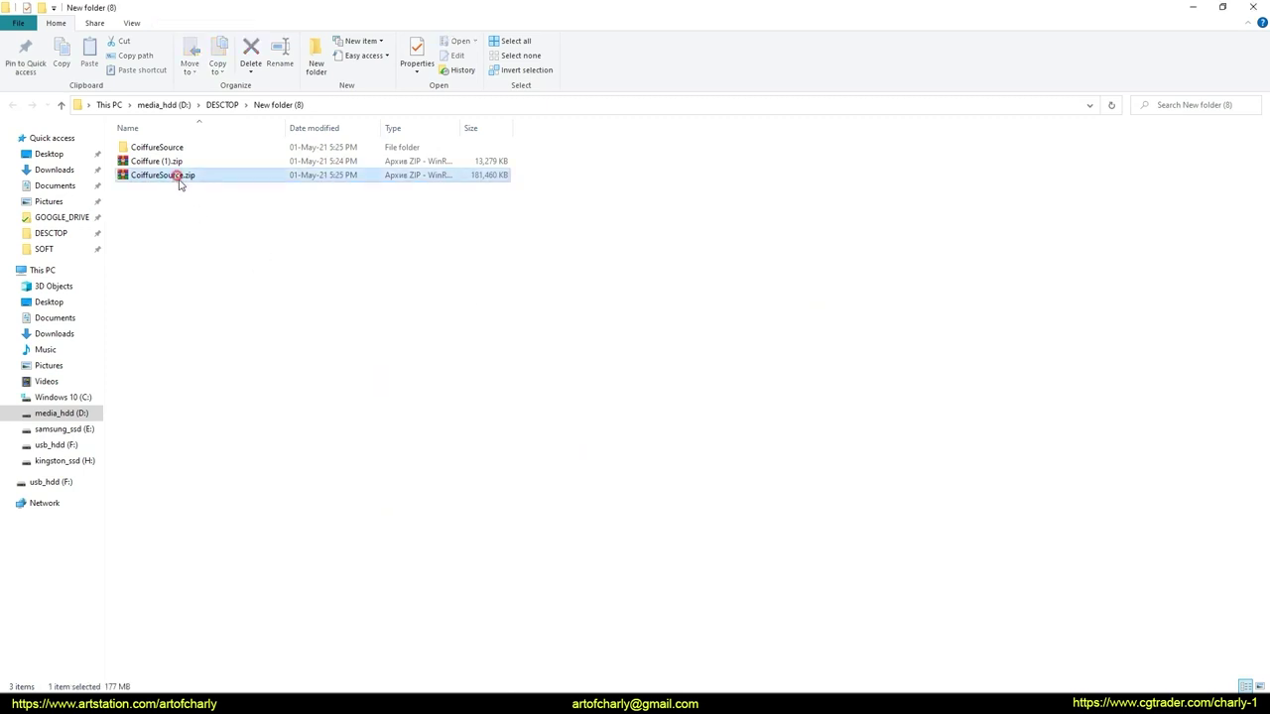
key(Delete)
key(Escape)
key(Return)
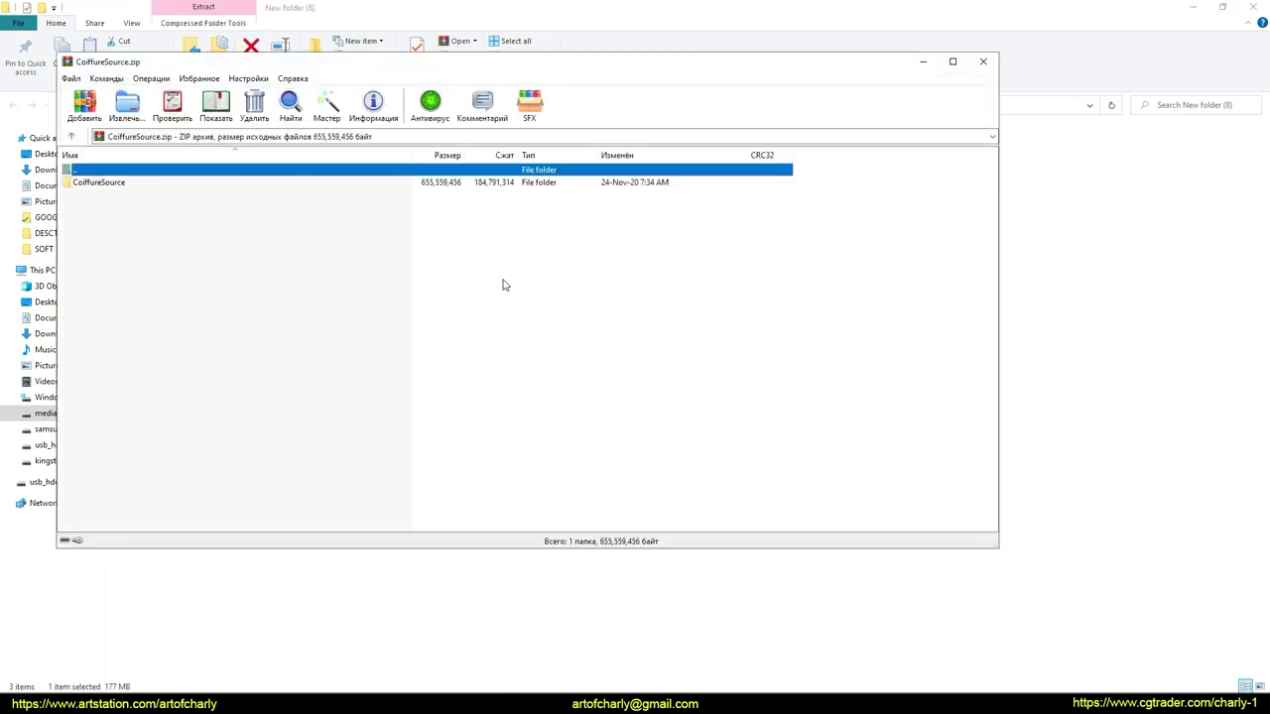
key(Delete)
key(Return)
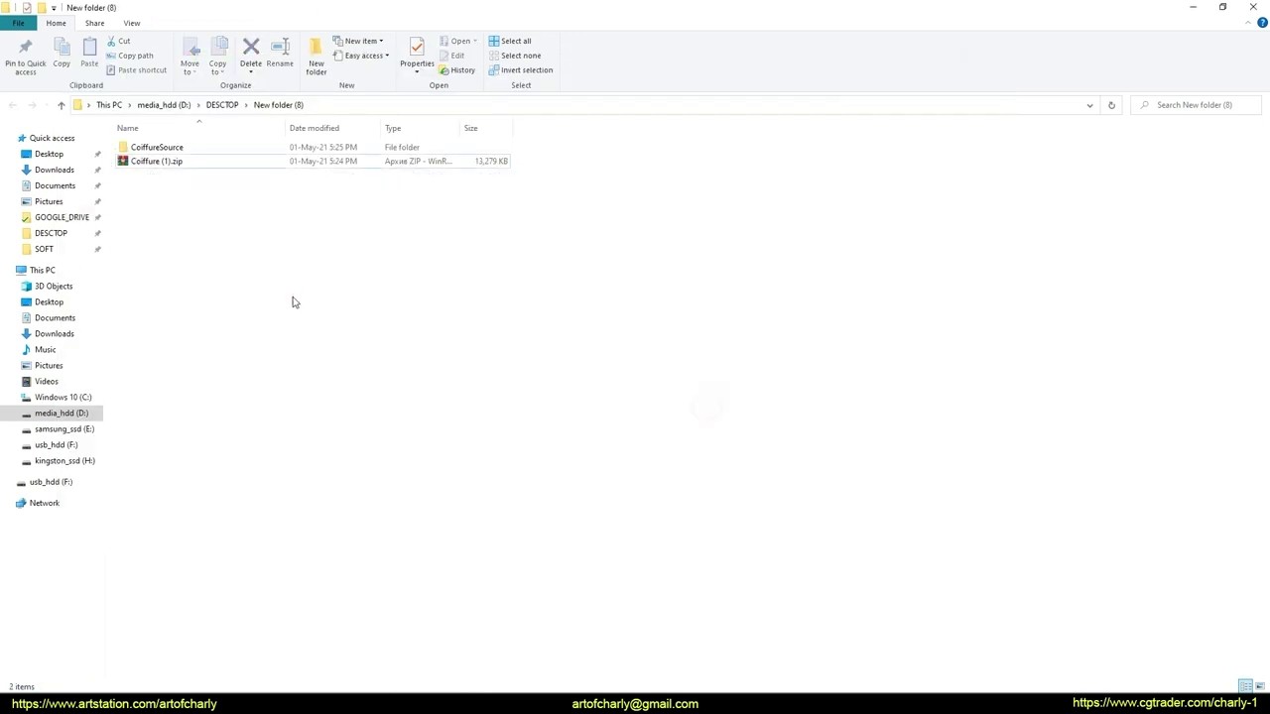
- Extract Coiffure (1).zip here and delete that archive
right_drag(165, 171, 230, 303)
click(456, 365)
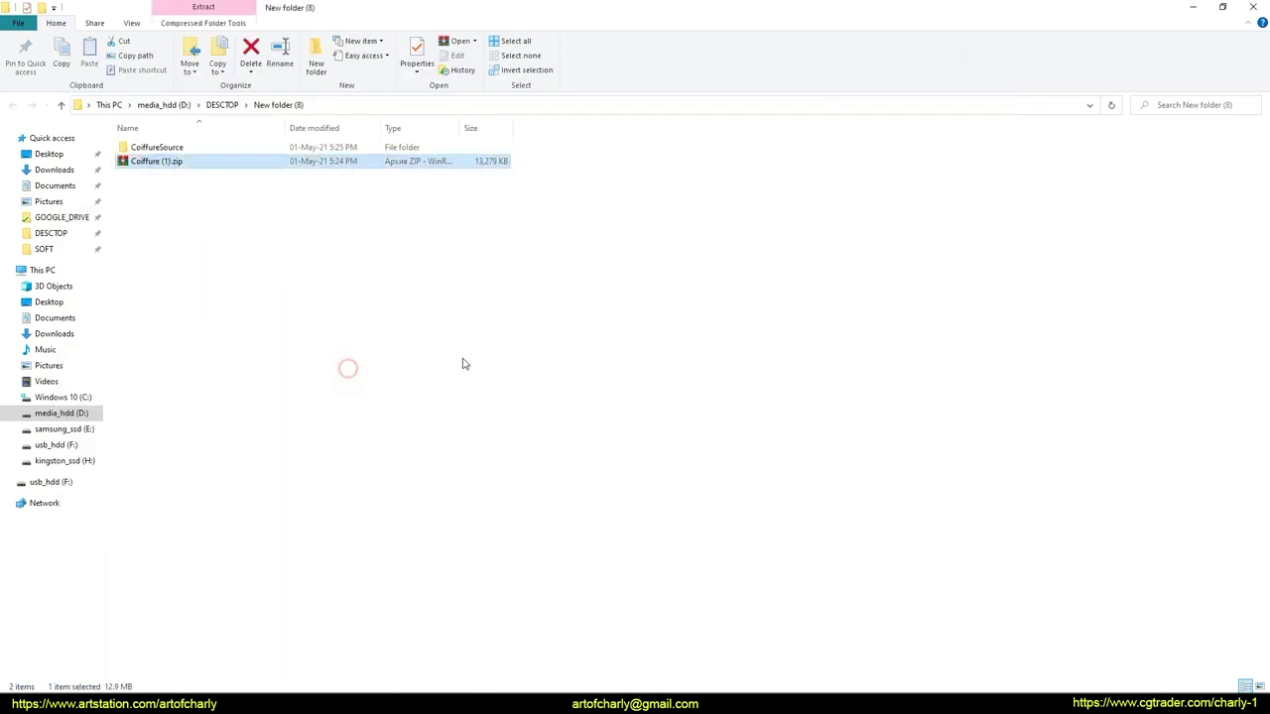
click(169, 175)
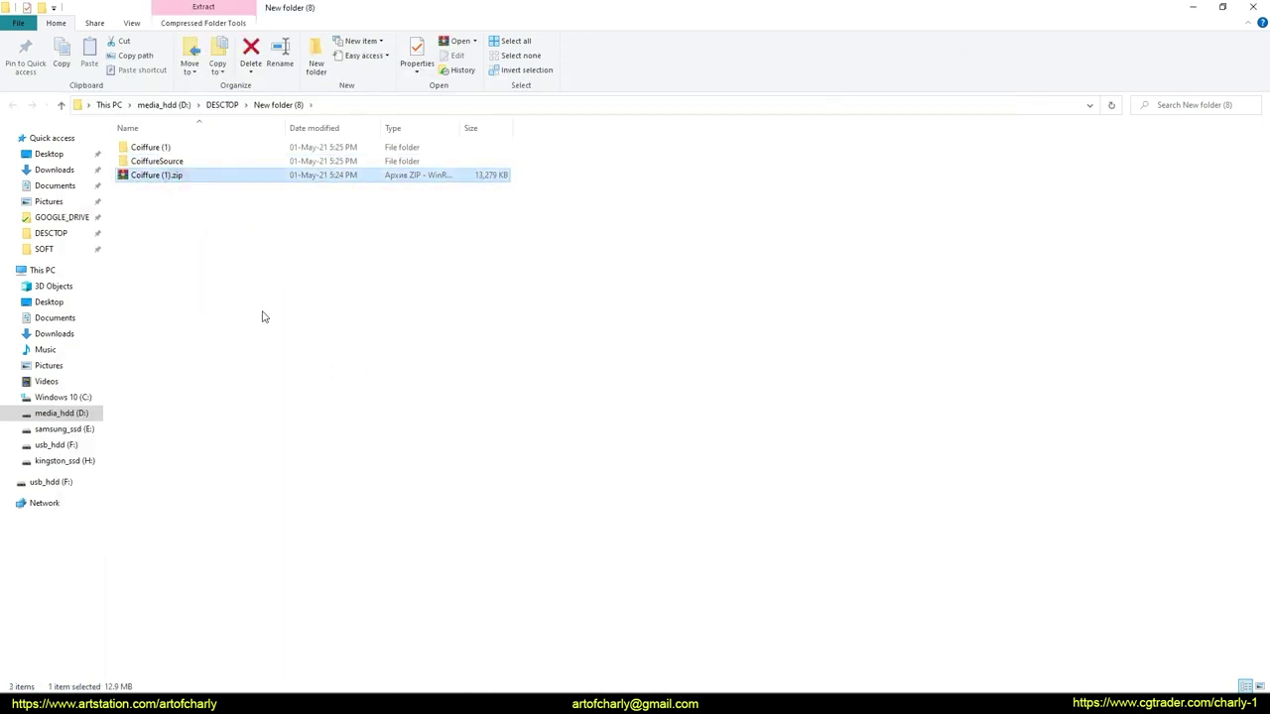
key(Delete)
key(Return)
- Rename the Coiffure (1) folder to Coiffure and open the CoiffureSource folder
click(164, 150)
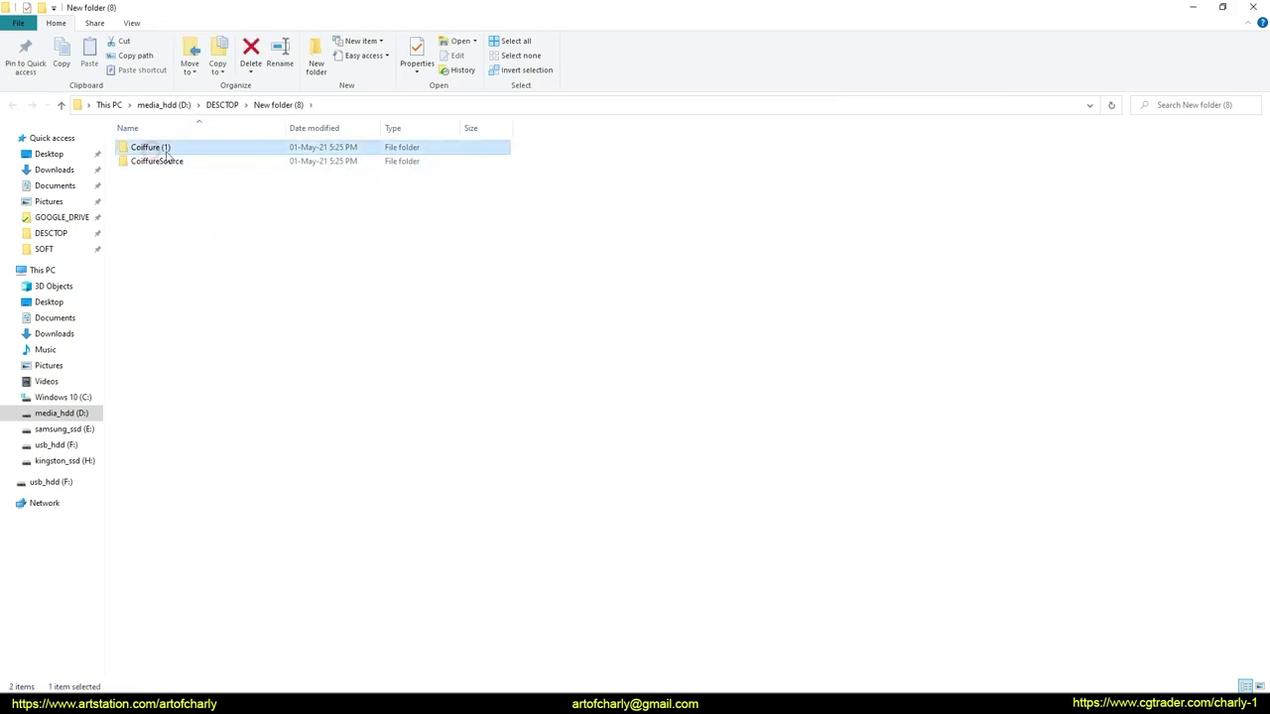
key(F2)
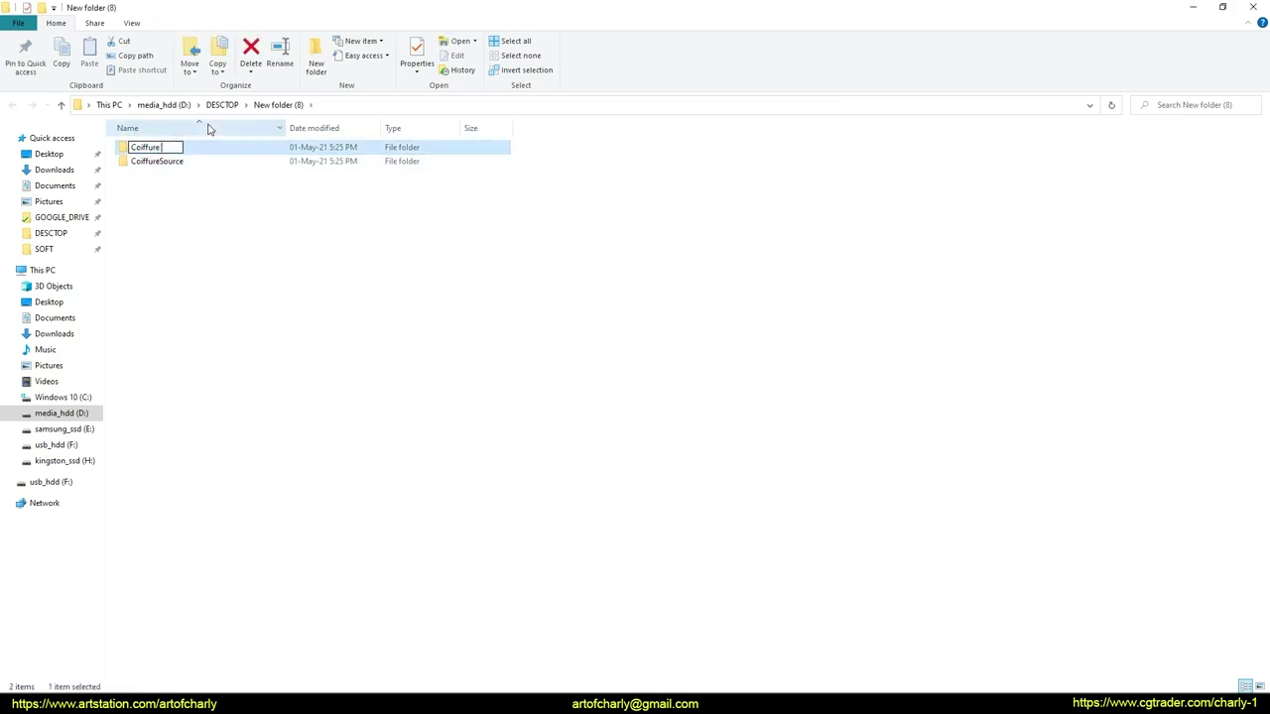
key(Return)
double_click(146, 160)
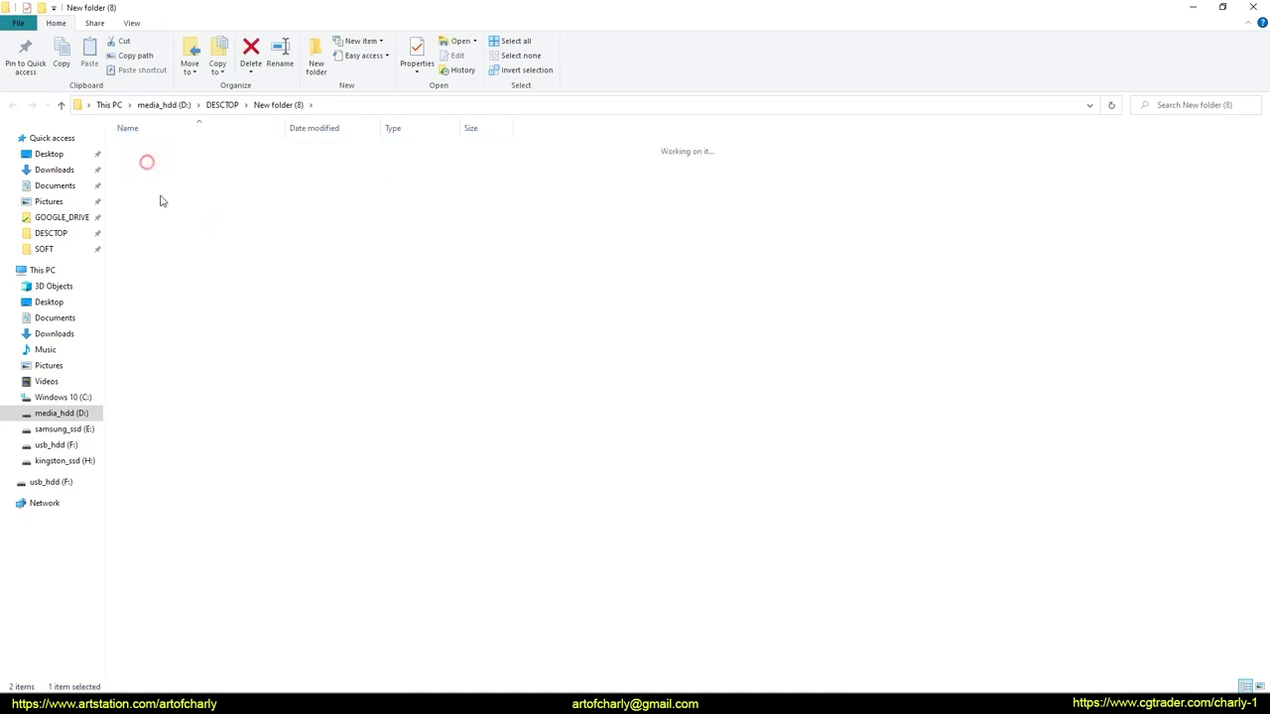
click(158, 151)
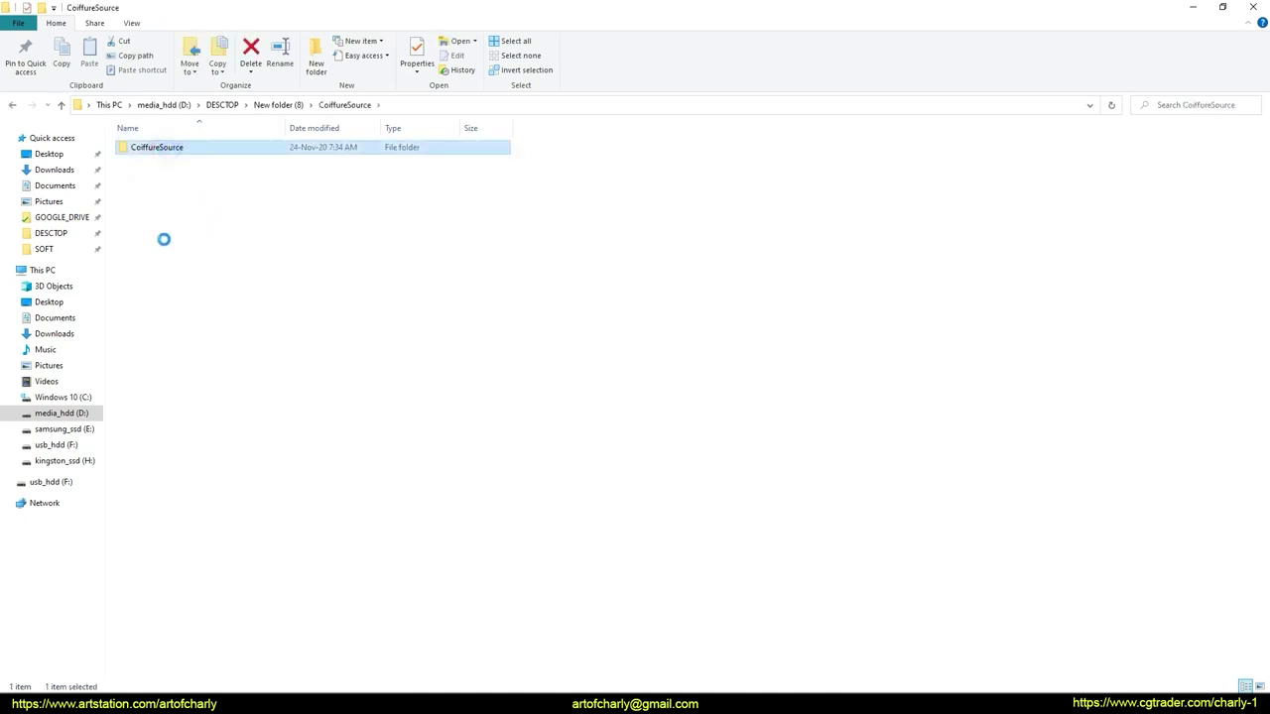
- Move all 20 items from the inner CoiffureSource folder up into the outer CoiffureSource folder
right_click(294, 149)
click(248, 157)
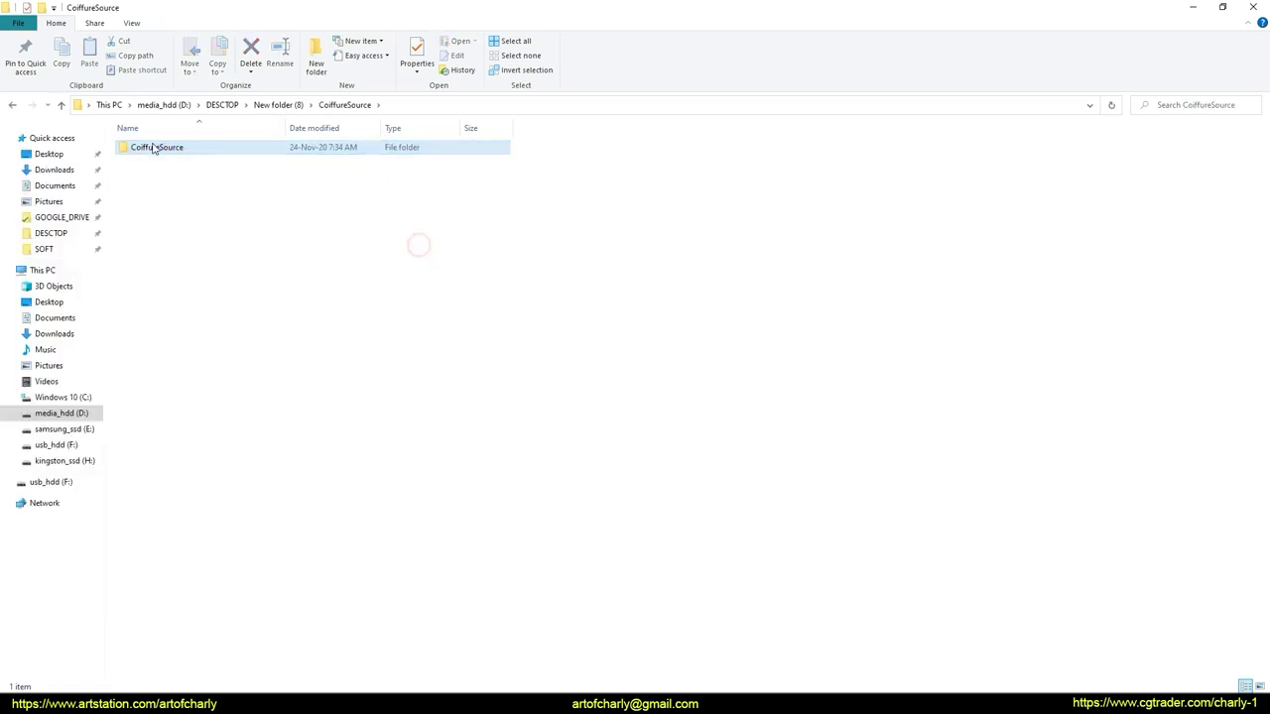
drag(539, 502, 123, 145)
right_click(292, 149)
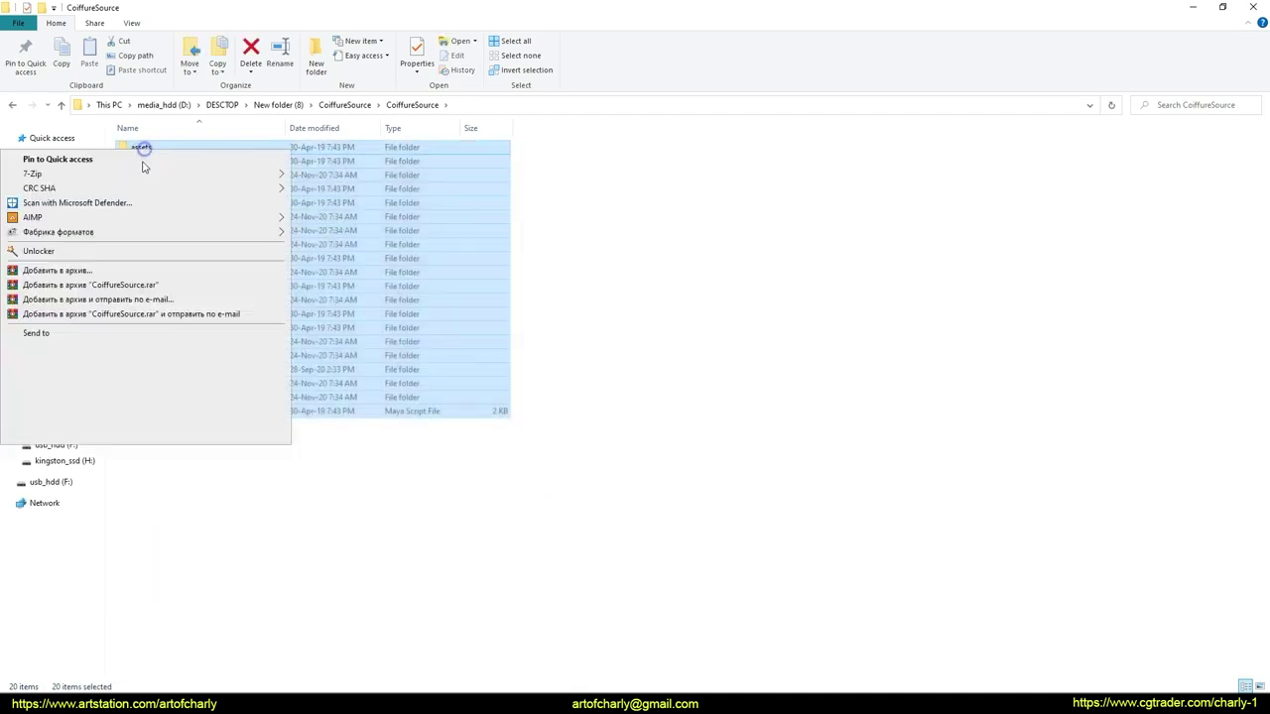
click(63, 349)
click(344, 104)
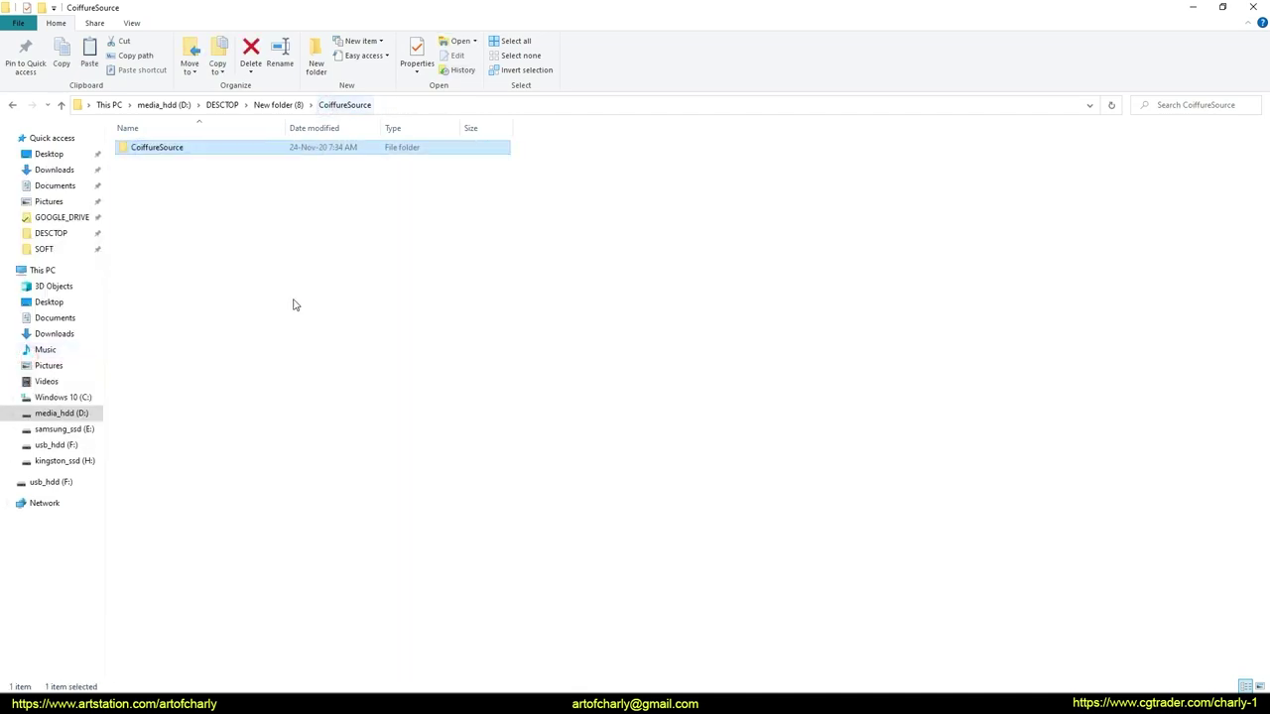
right_click(293, 299)
click(195, 405)
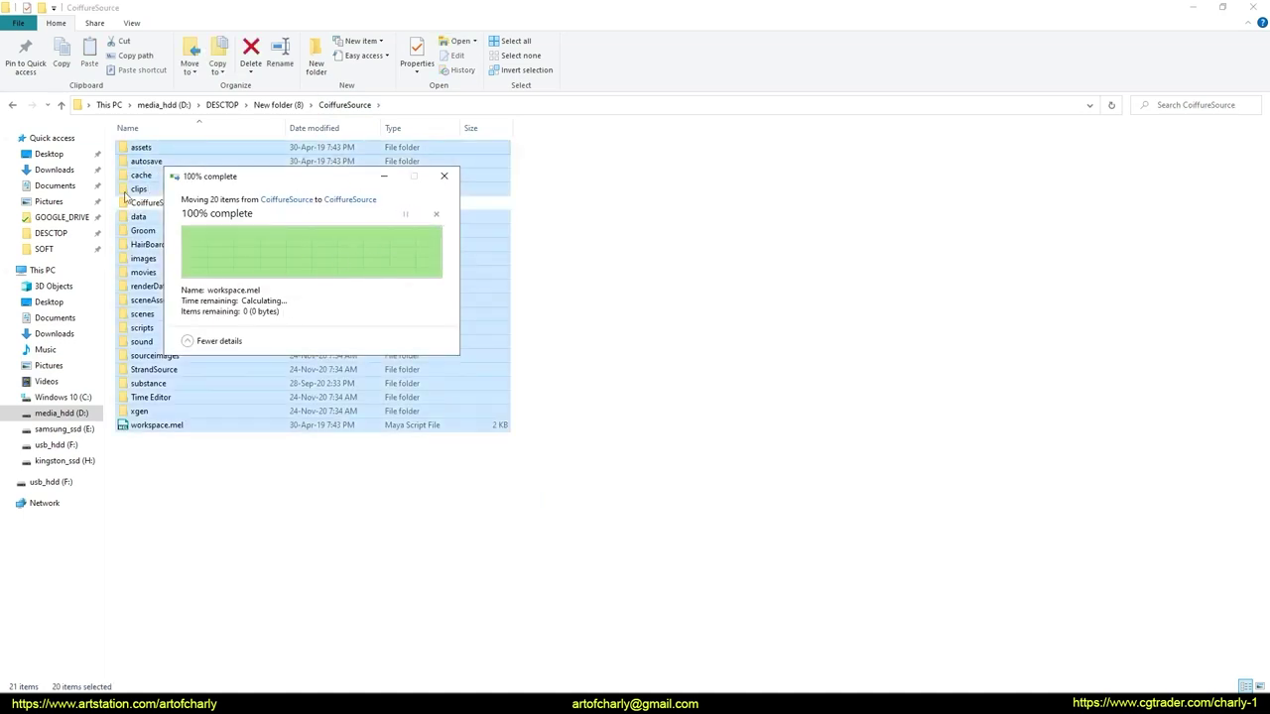
- Remove the emptied inner CoiffureSource folder and check the outer folder's contents
key(alt+Left)
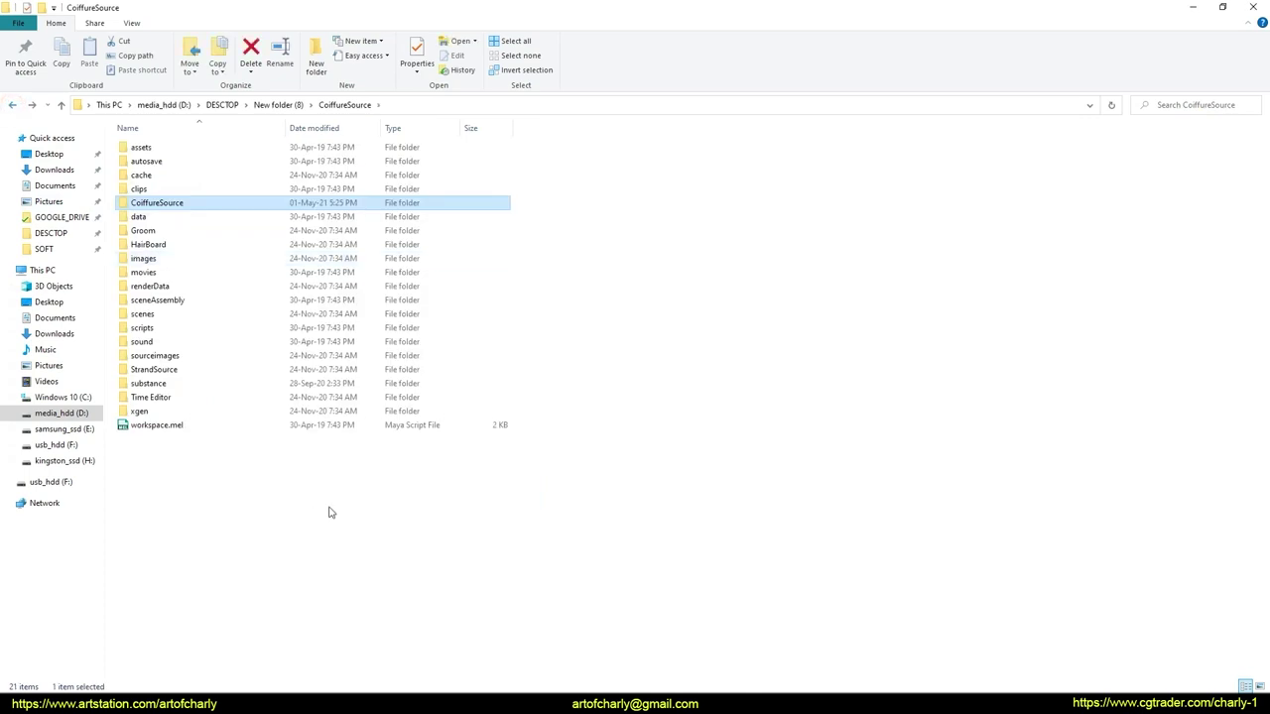
click(278, 104)
double_click(157, 161)
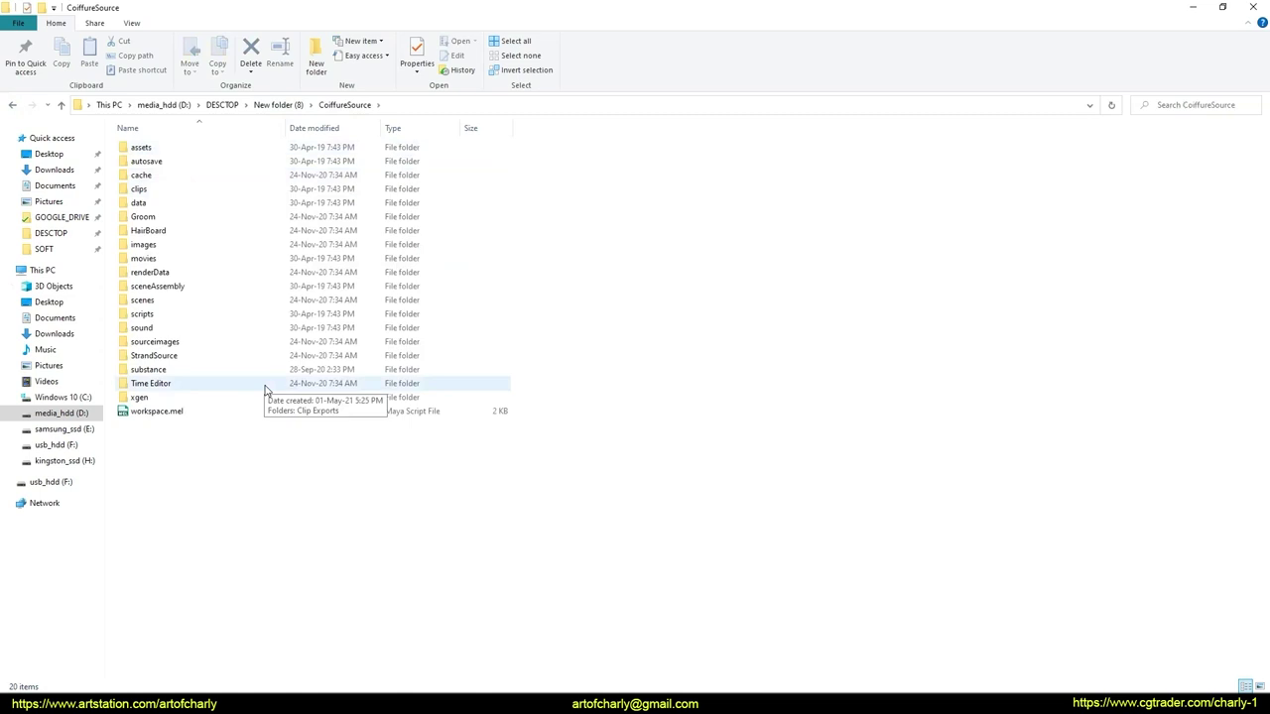
click(13, 105)
- Move the 12 items from the inner Coiffure subfolder up into the outer Coiffure folder
double_click(139, 148)
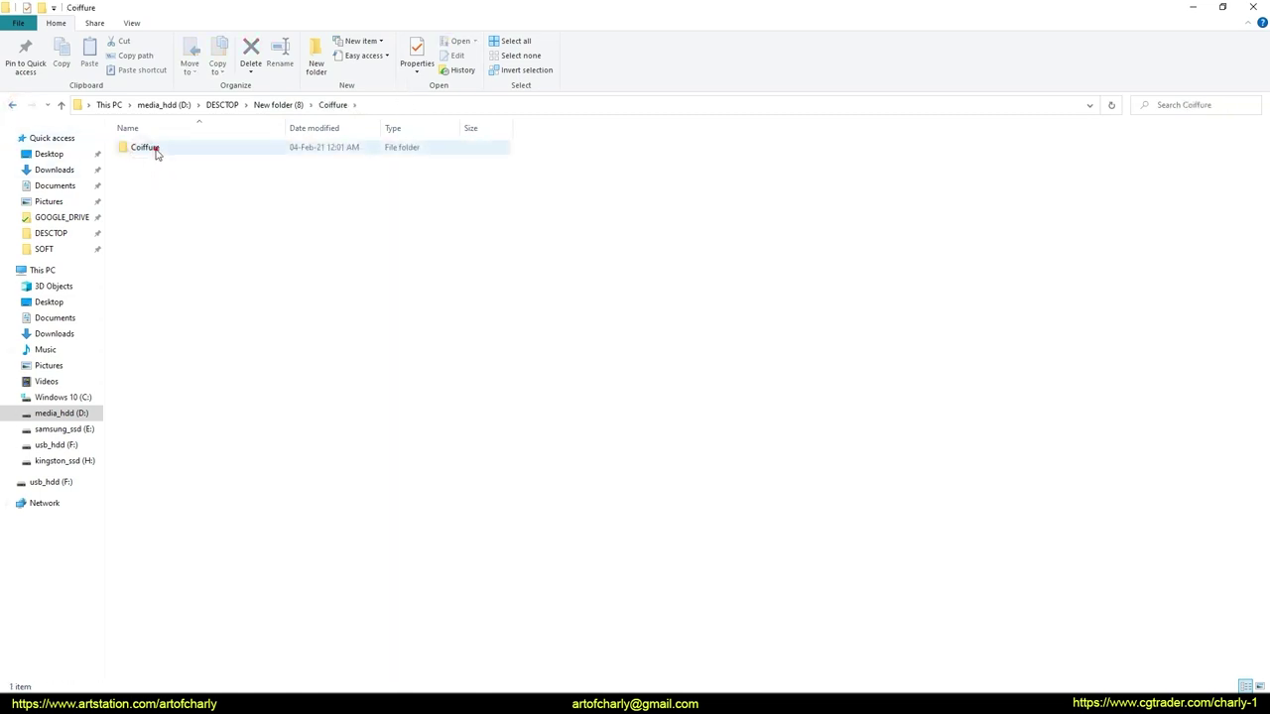
double_click(143, 149)
drag(311, 371, 133, 148)
right_click(139, 149)
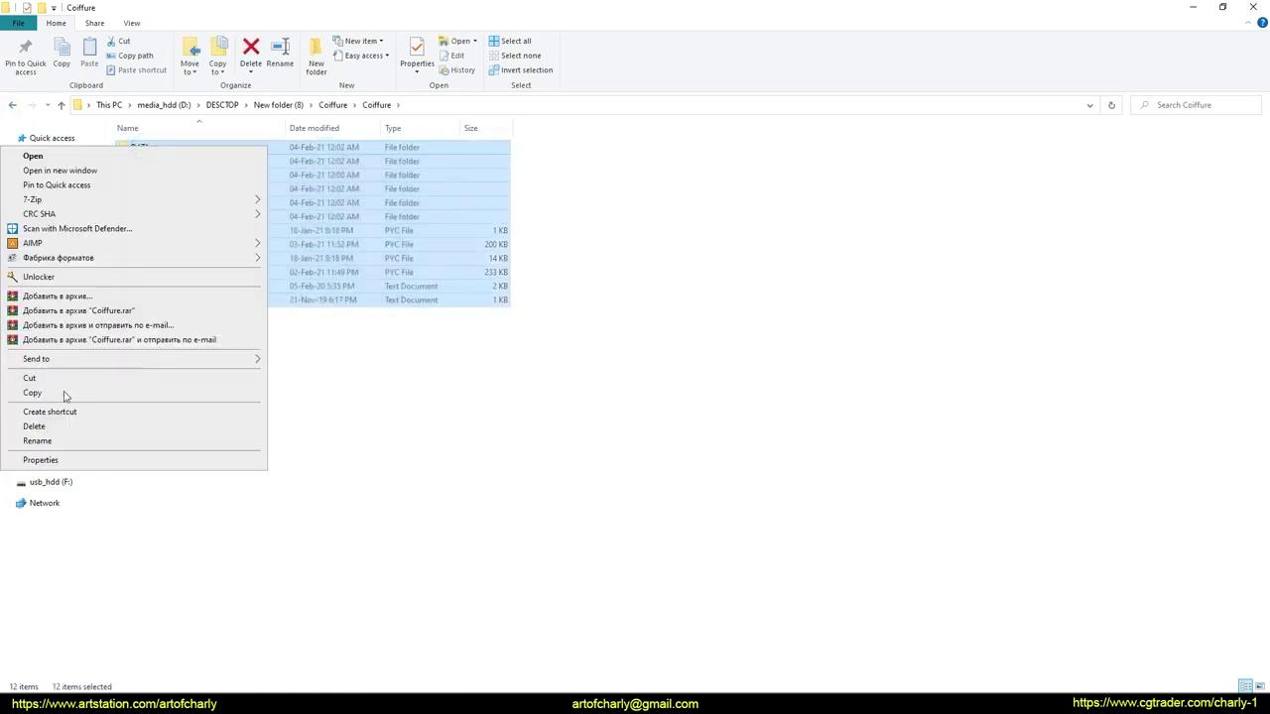
click(30, 378)
click(13, 105)
right_click(191, 210)
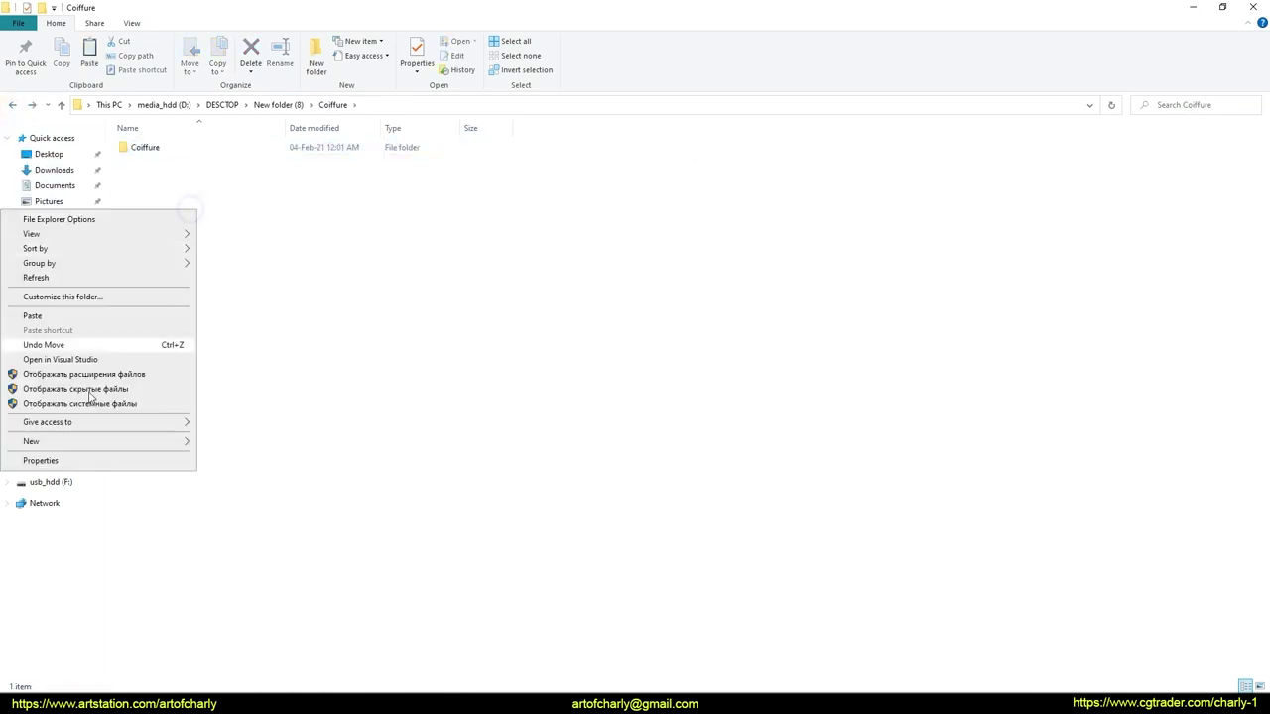
click(33, 315)
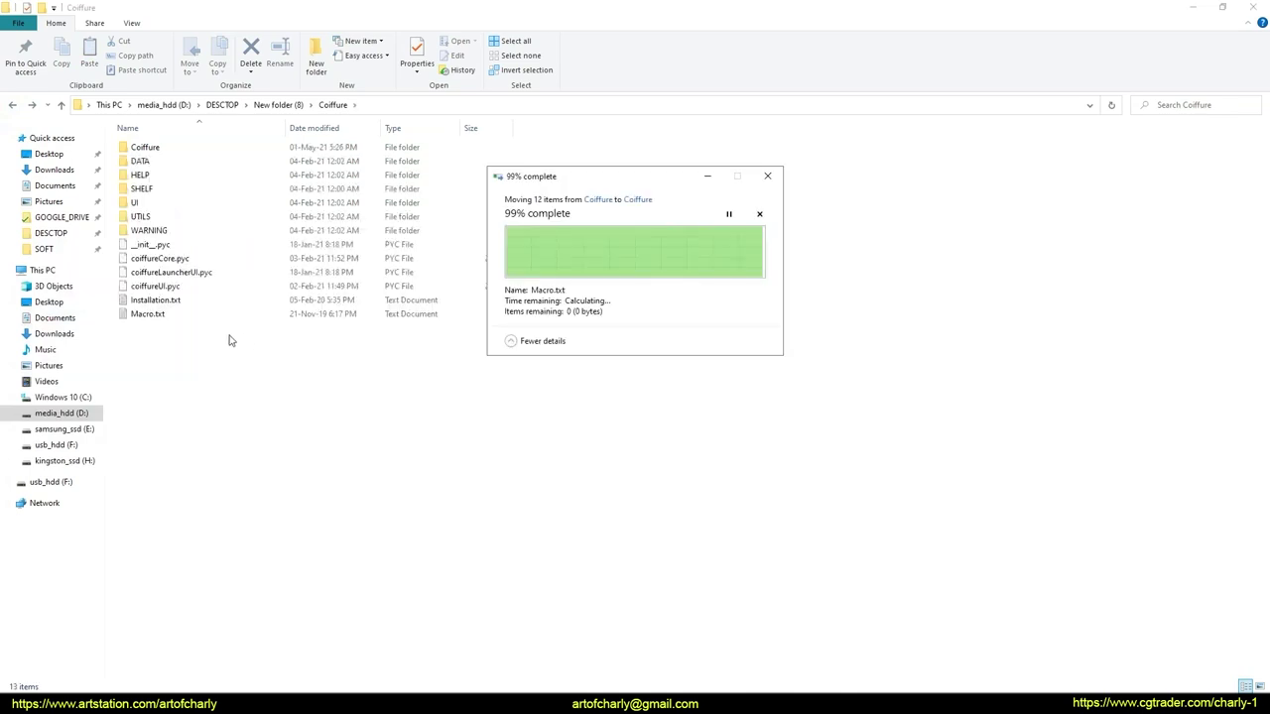
- Confirm the inner Coiffure subfolder is empty, permanently delete it, and reopen Coiffure
click(147, 161)
double_click(145, 148)
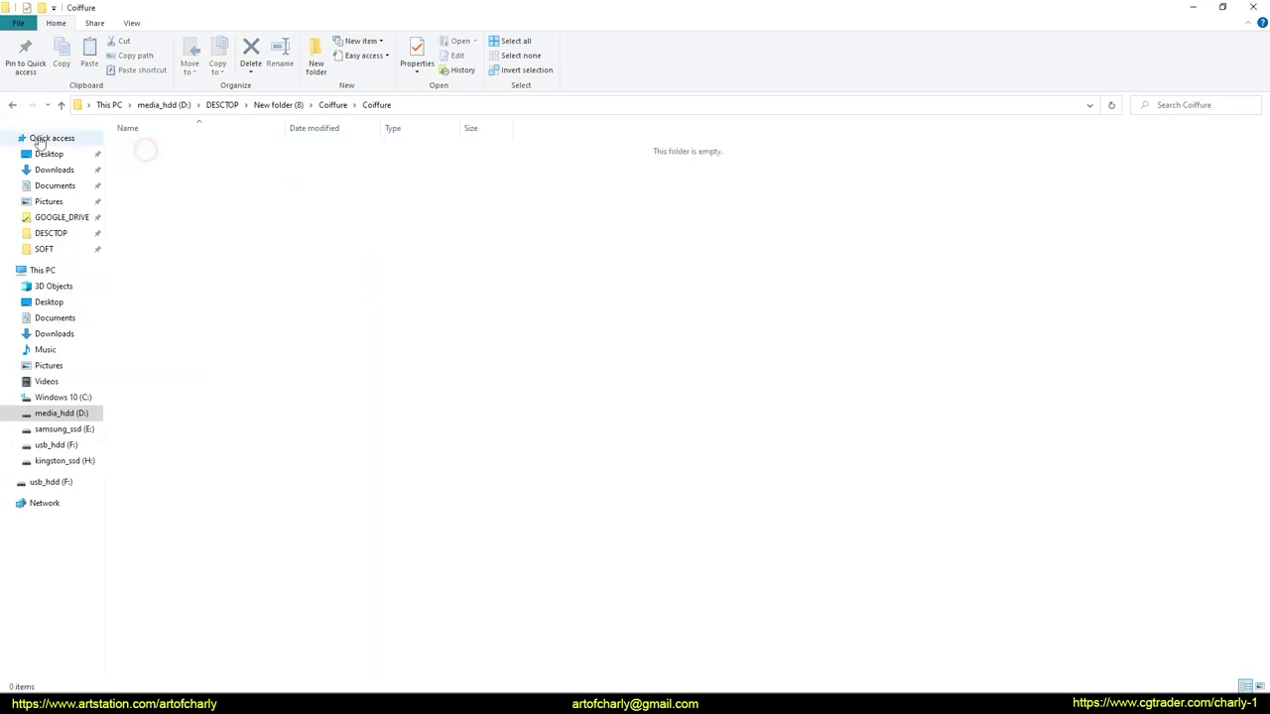
click(13, 105)
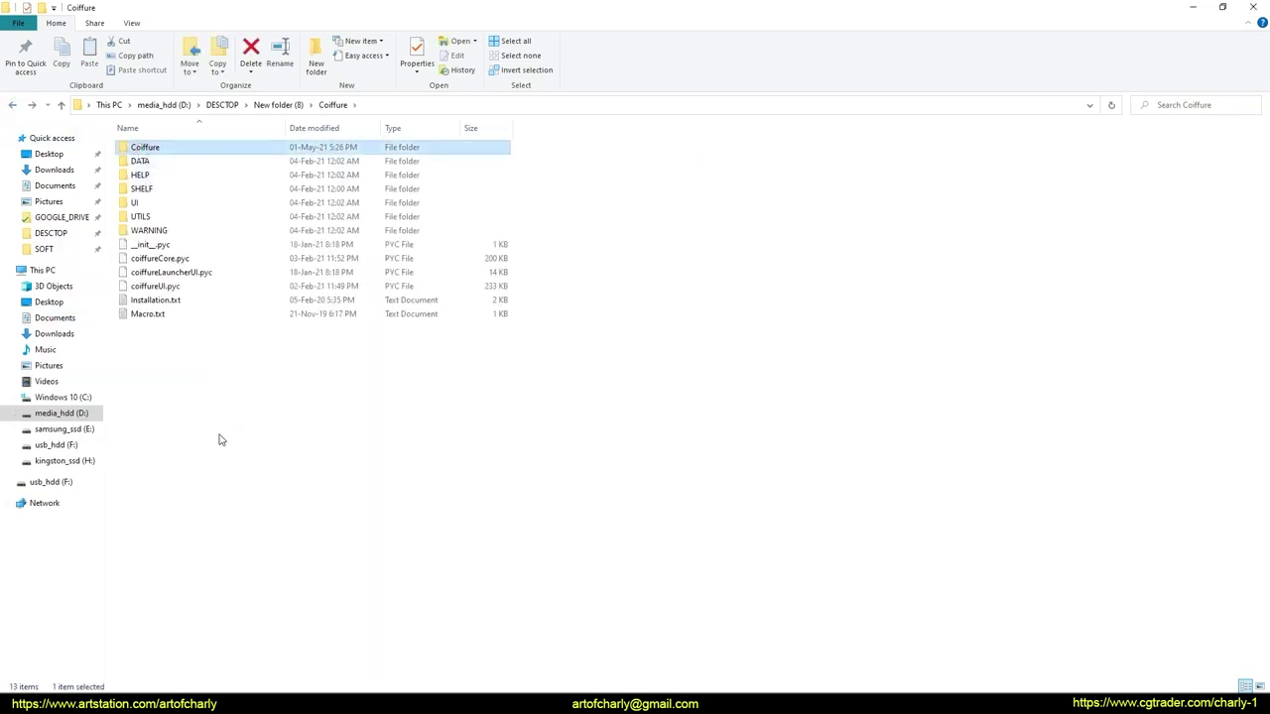
key(shift+Delete)
key(Return)
click(12, 104)
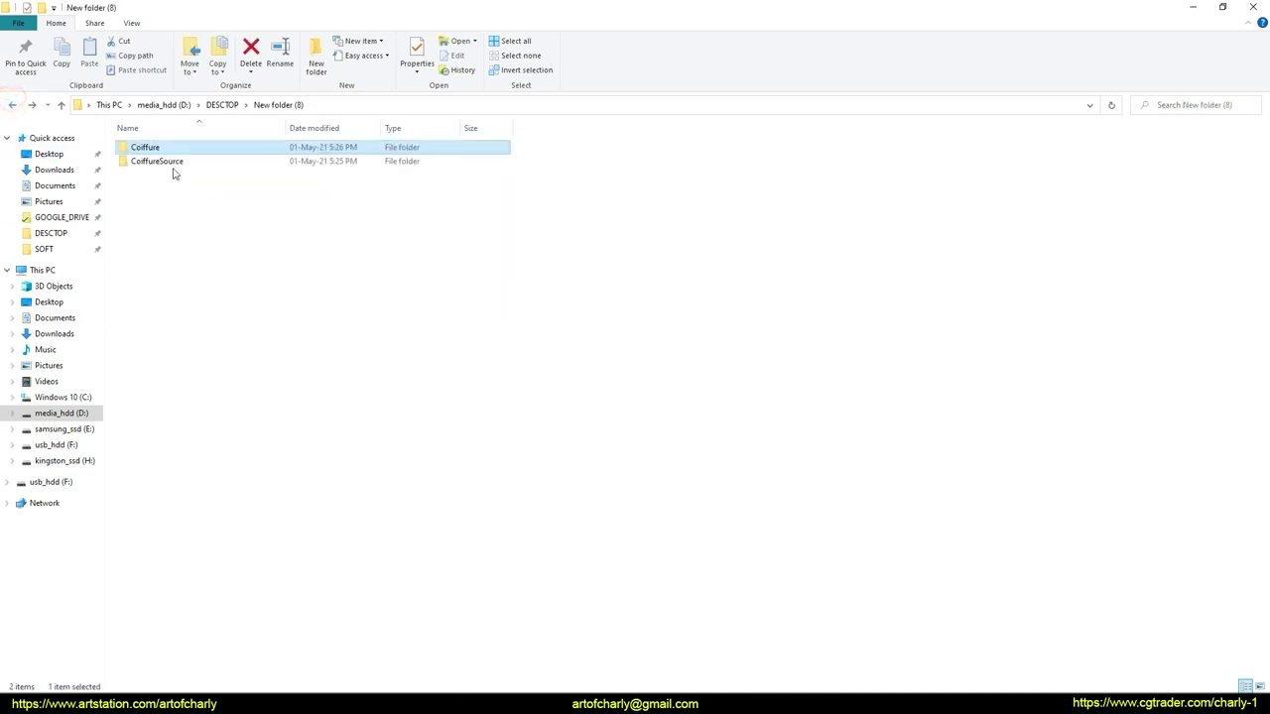
double_click(145, 147)
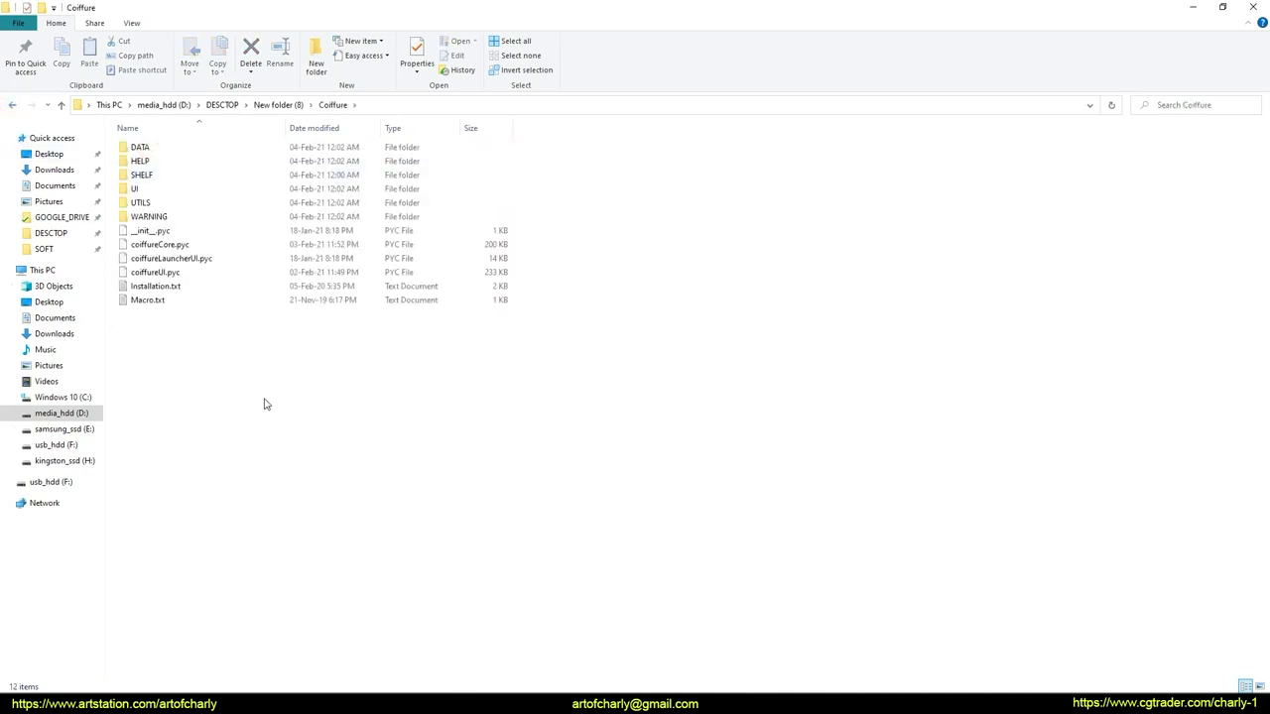
- Read the launcher code in Installation.txt, close Notepad and go back to New folder (8)
double_click(156, 286)
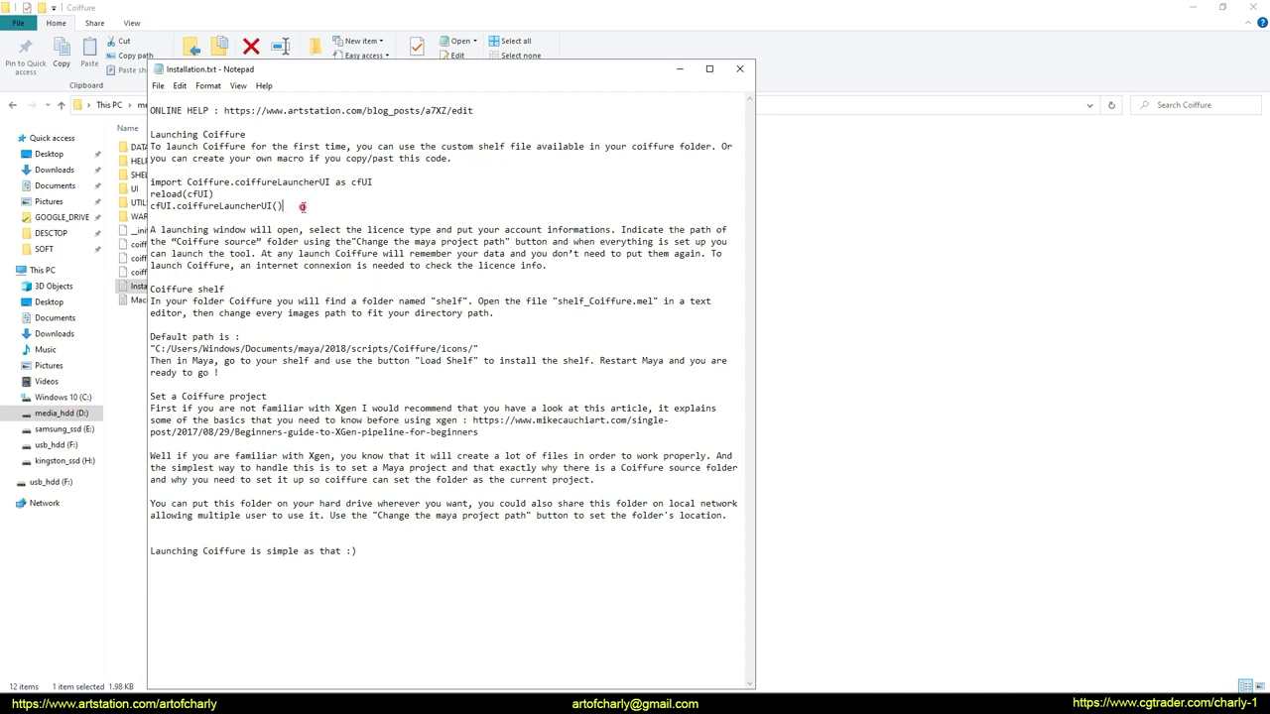
mouse_move(283, 206)
mouse_down()
mouse_move(150, 195)
mouse_move(150, 181)
mouse_up()
click(282, 205)
click(739, 68)
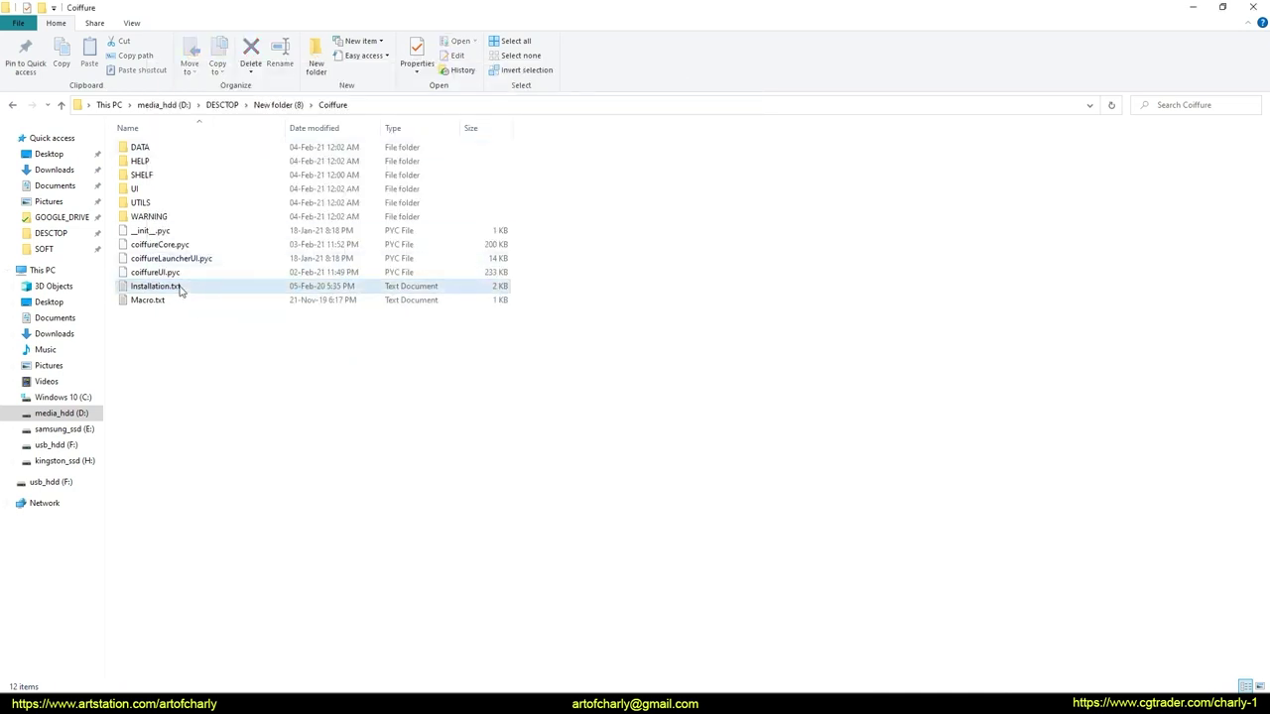
click(12, 104)
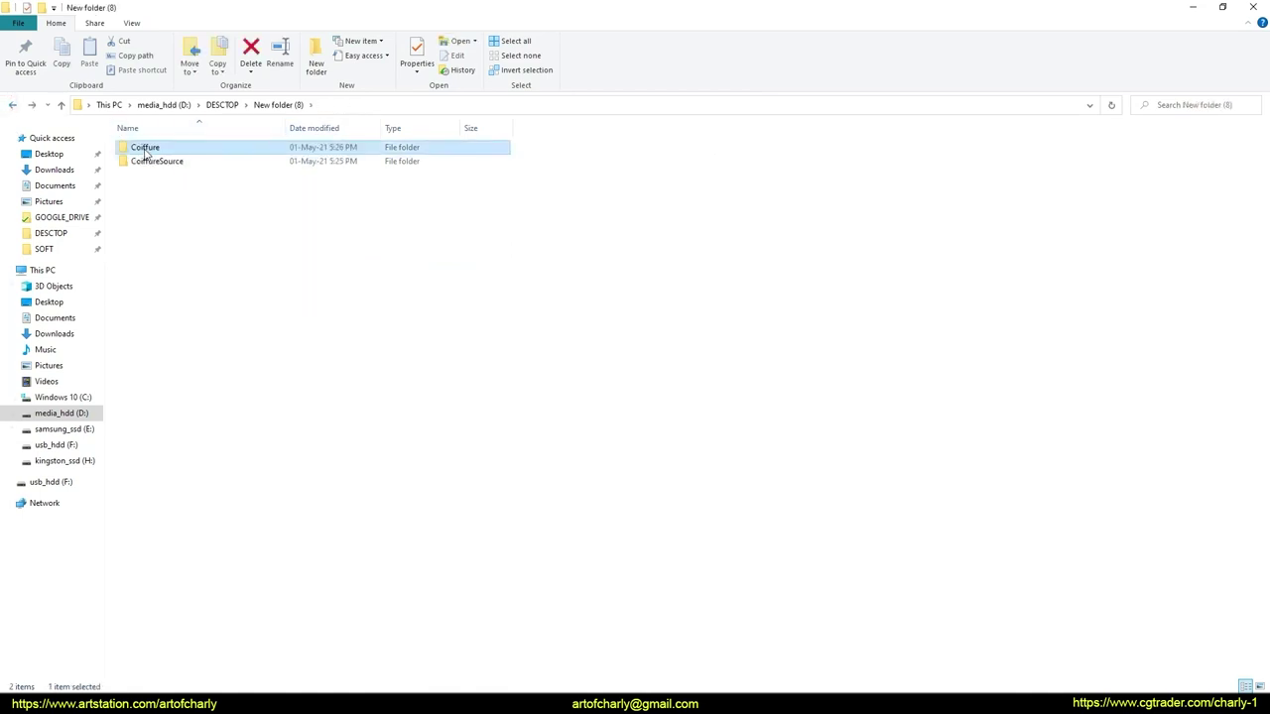
- Open a second, maximized Explorer window and browse from Documents into the maya scripts folder
key(super)
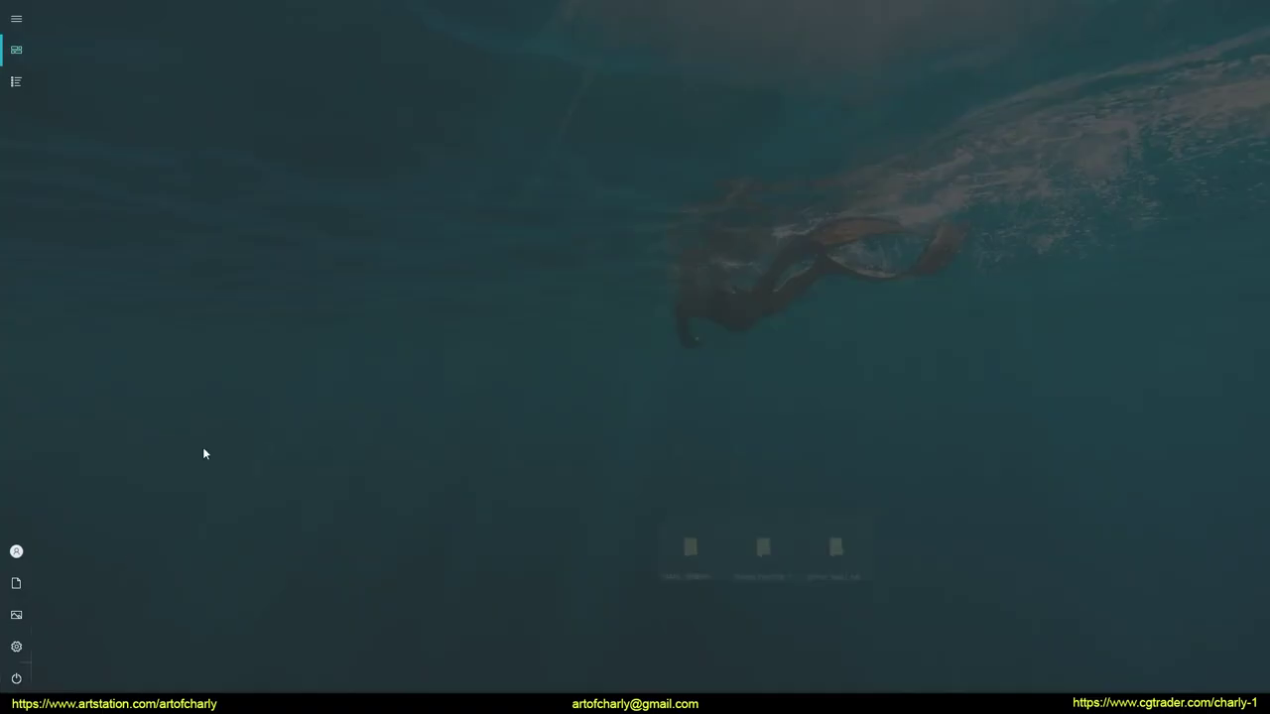
key(super+e)
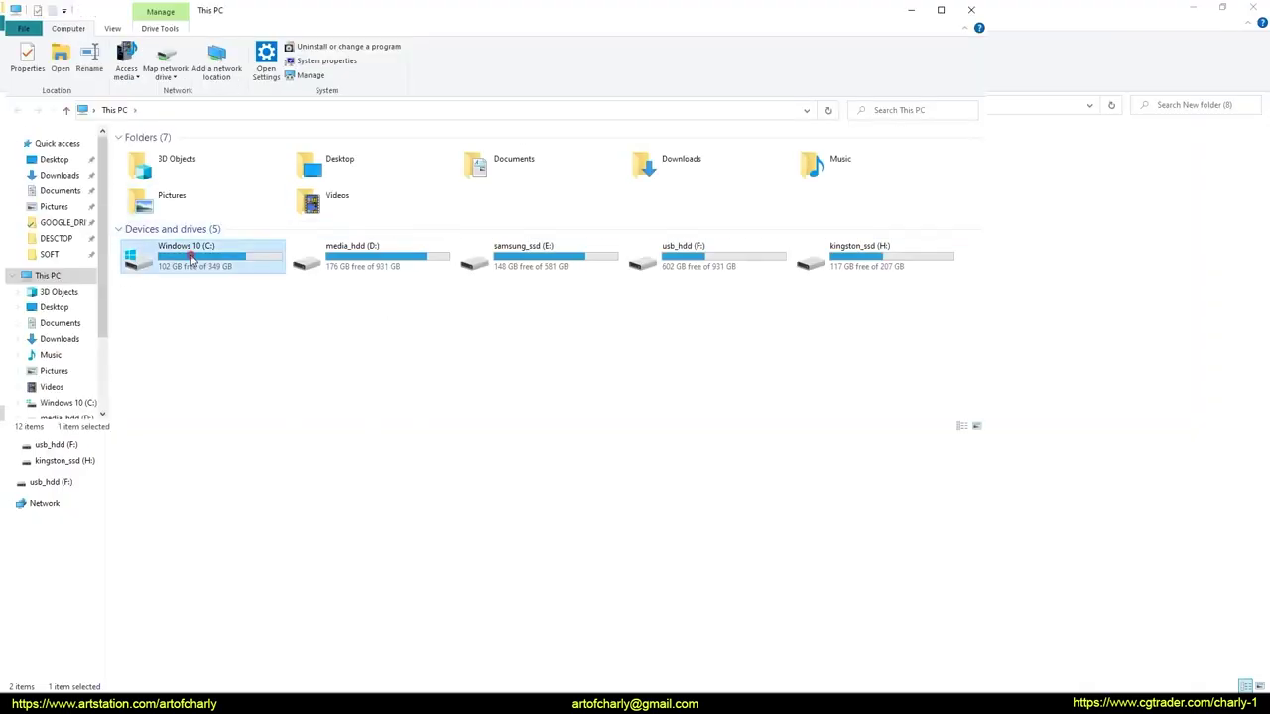
double_click(139, 257)
click(57, 192)
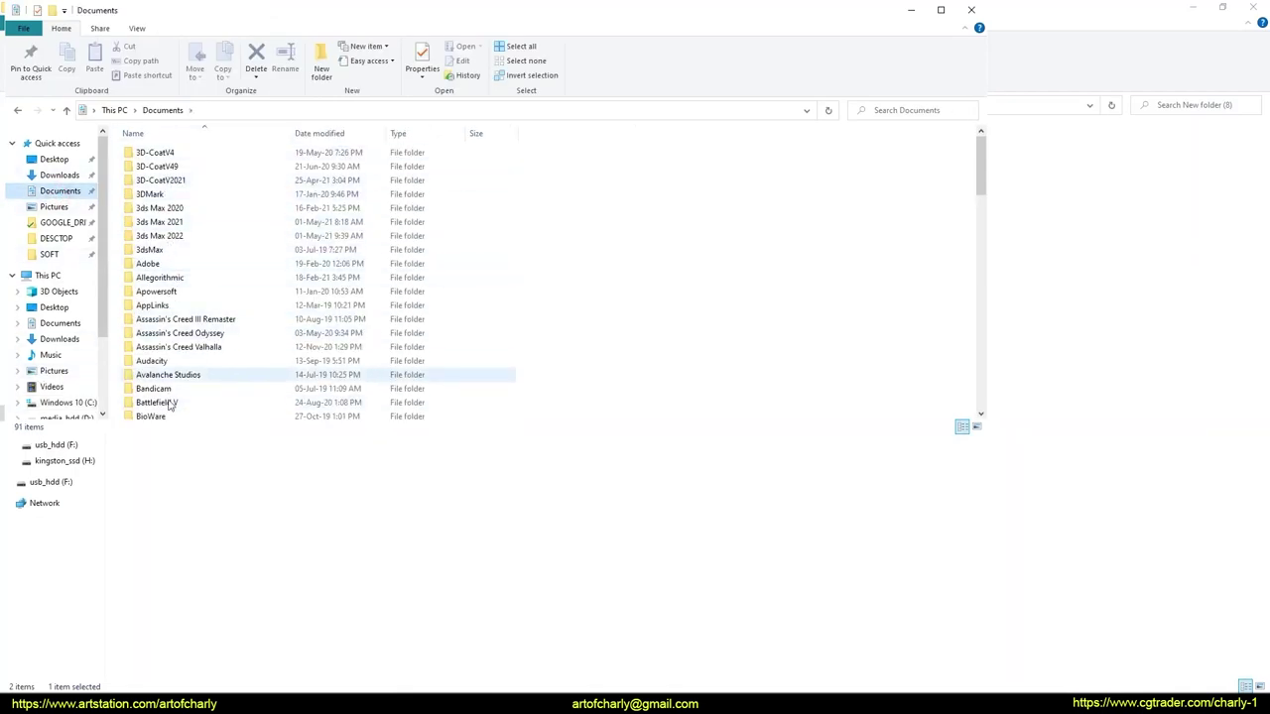
scroll(217, 338, down, 4)
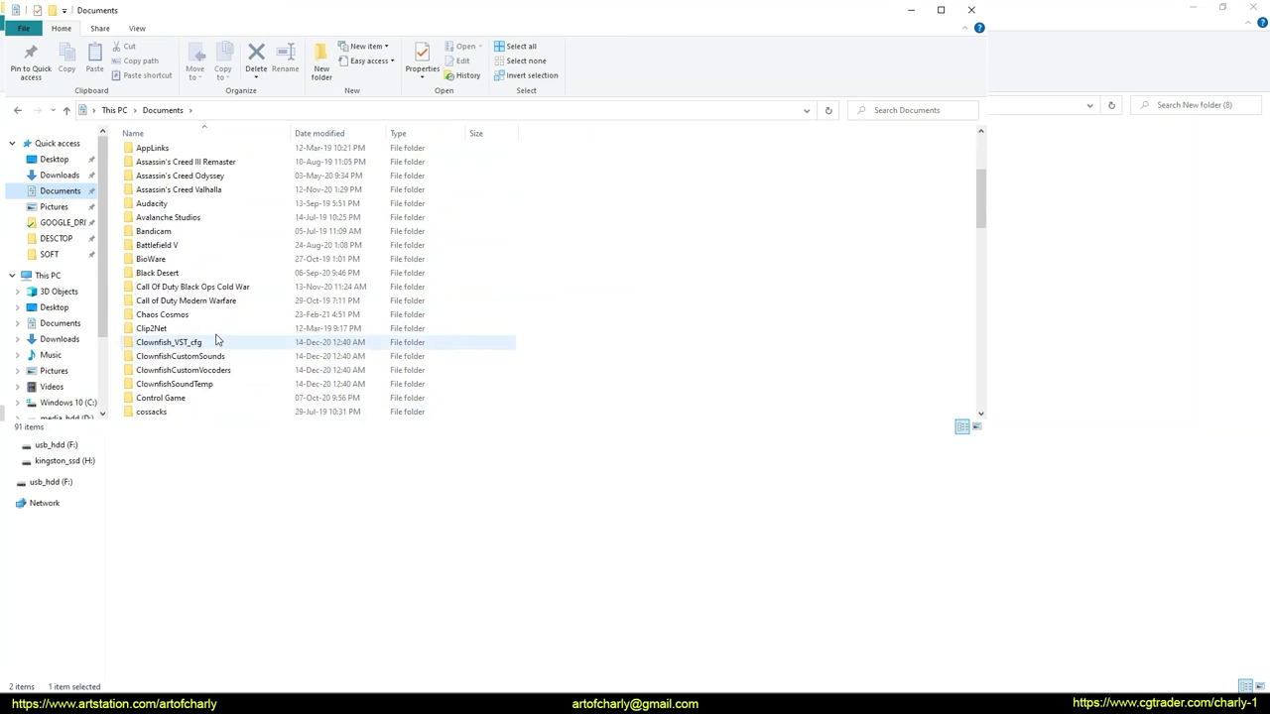
click(940, 10)
scroll(171, 371, down, 5)
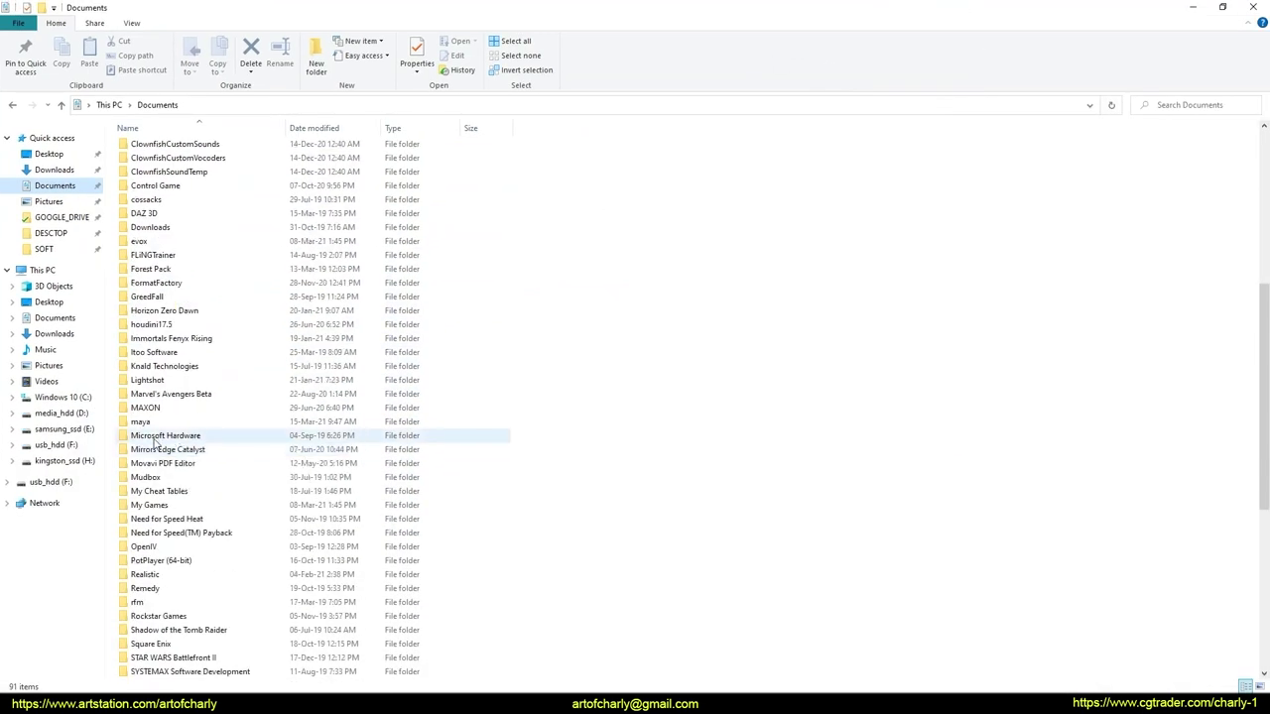
double_click(179, 424)
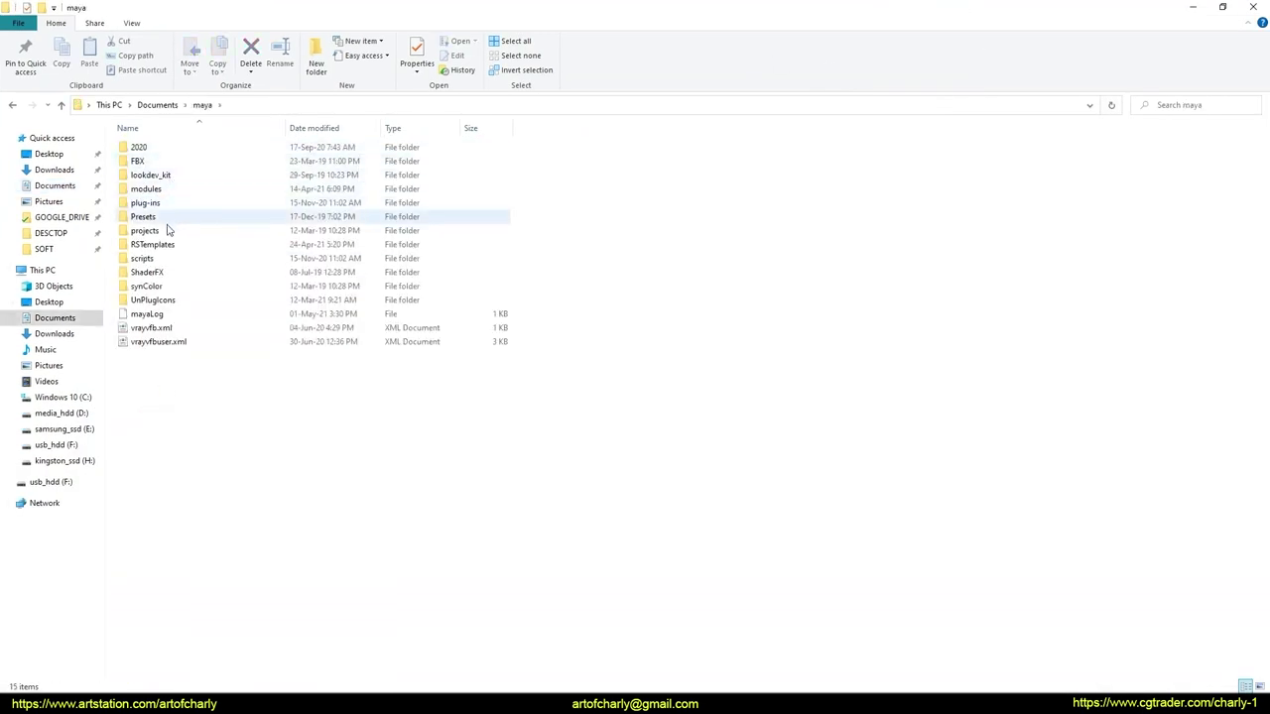
click(165, 258)
double_click(165, 259)
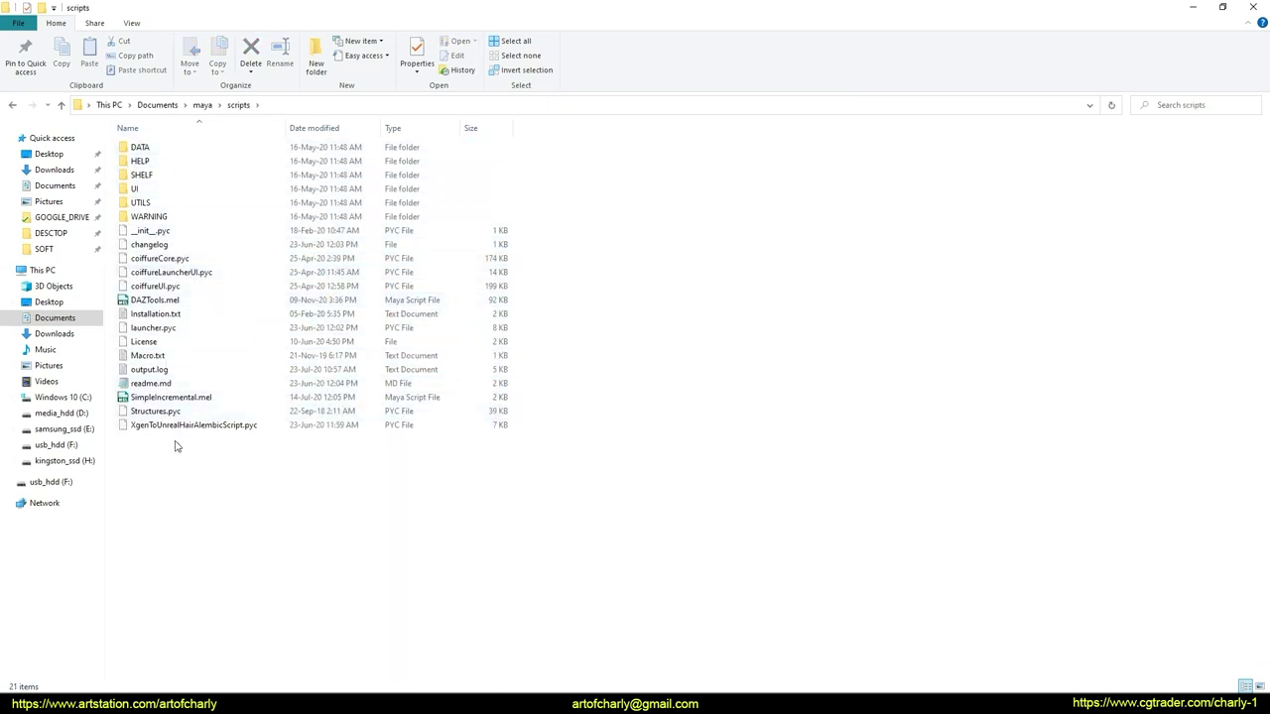
- Navigate to maya\2020\scripts\Coiffure, then bring the New folder (8) window back to front
click(13, 106)
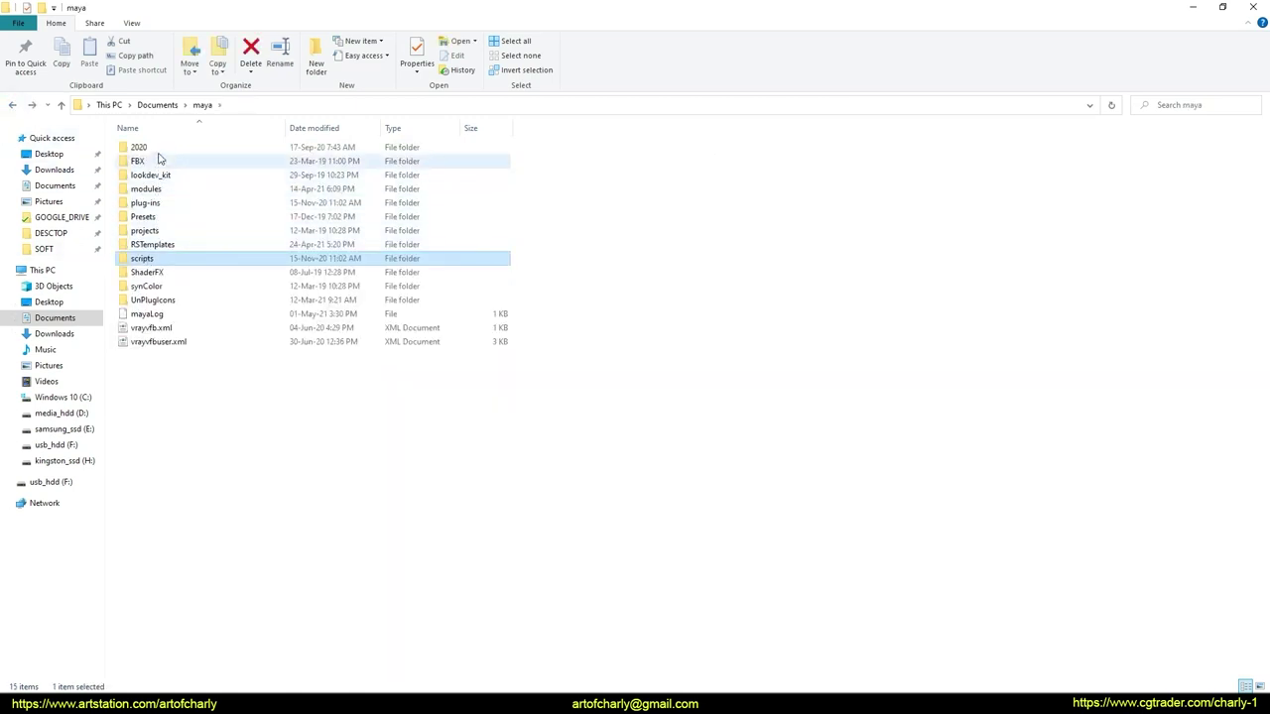
double_click(149, 148)
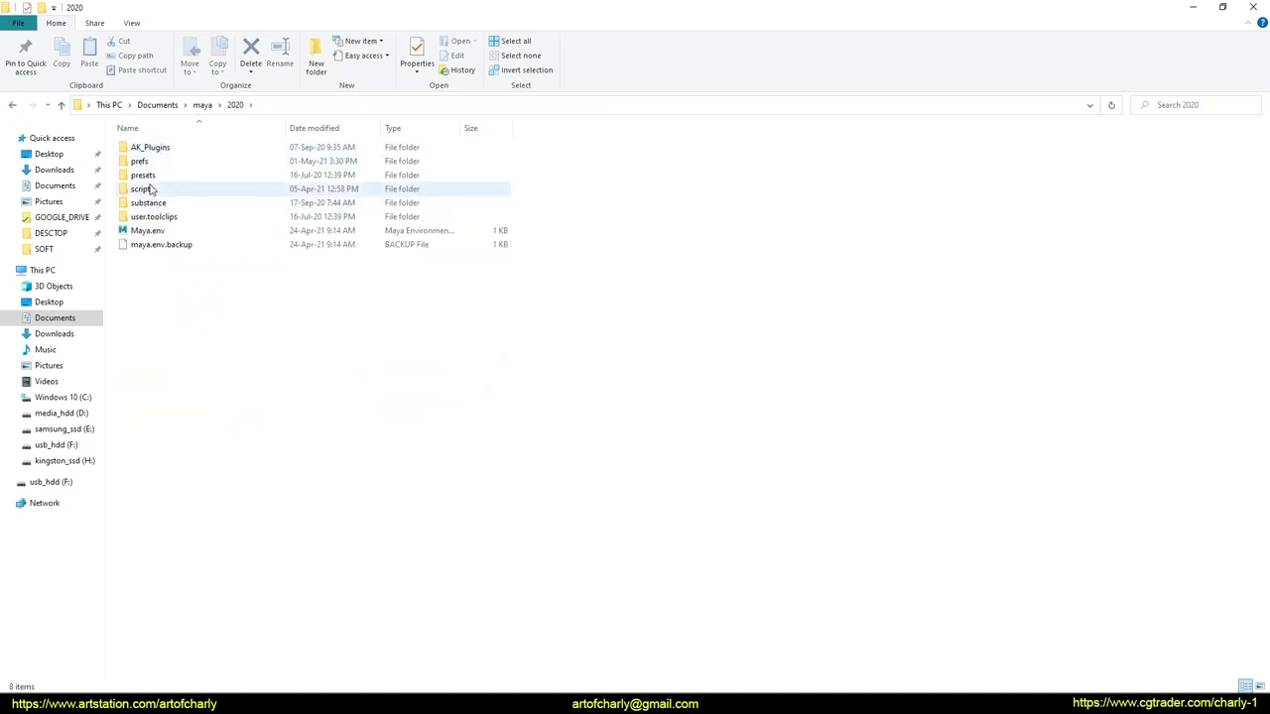
click(147, 189)
double_click(147, 189)
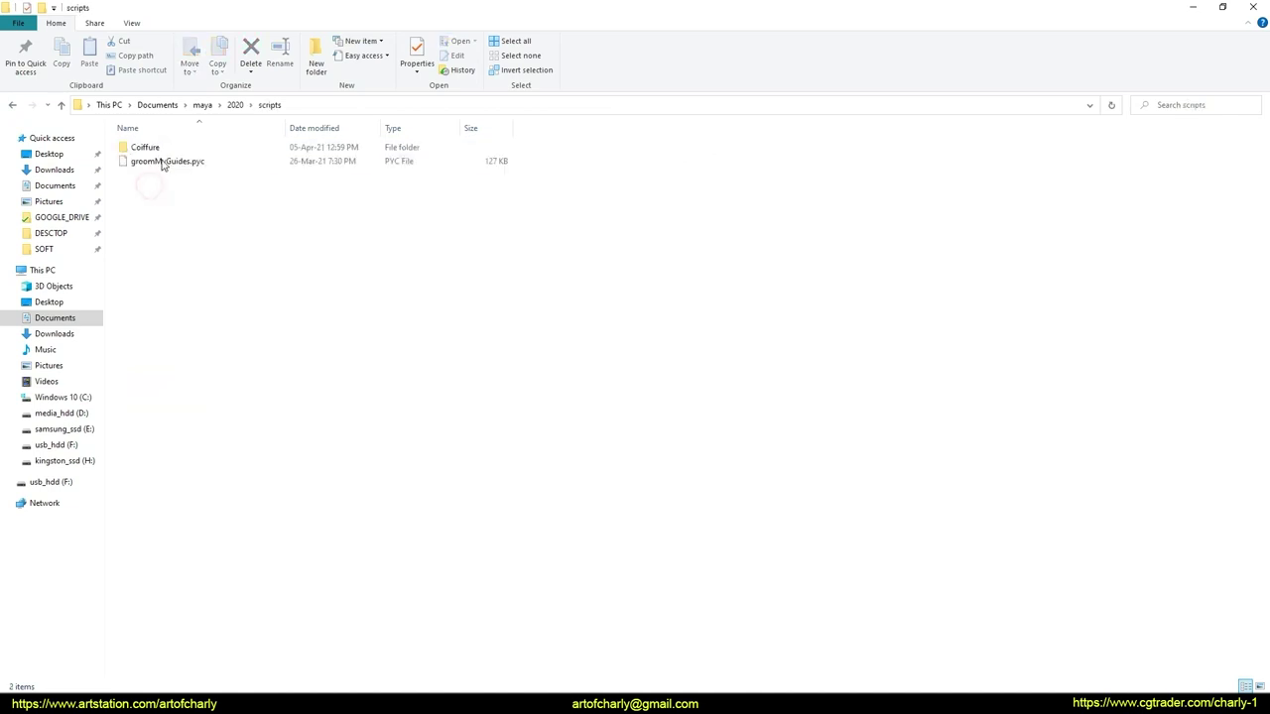
click(17, 108)
click(17, 108)
double_click(156, 148)
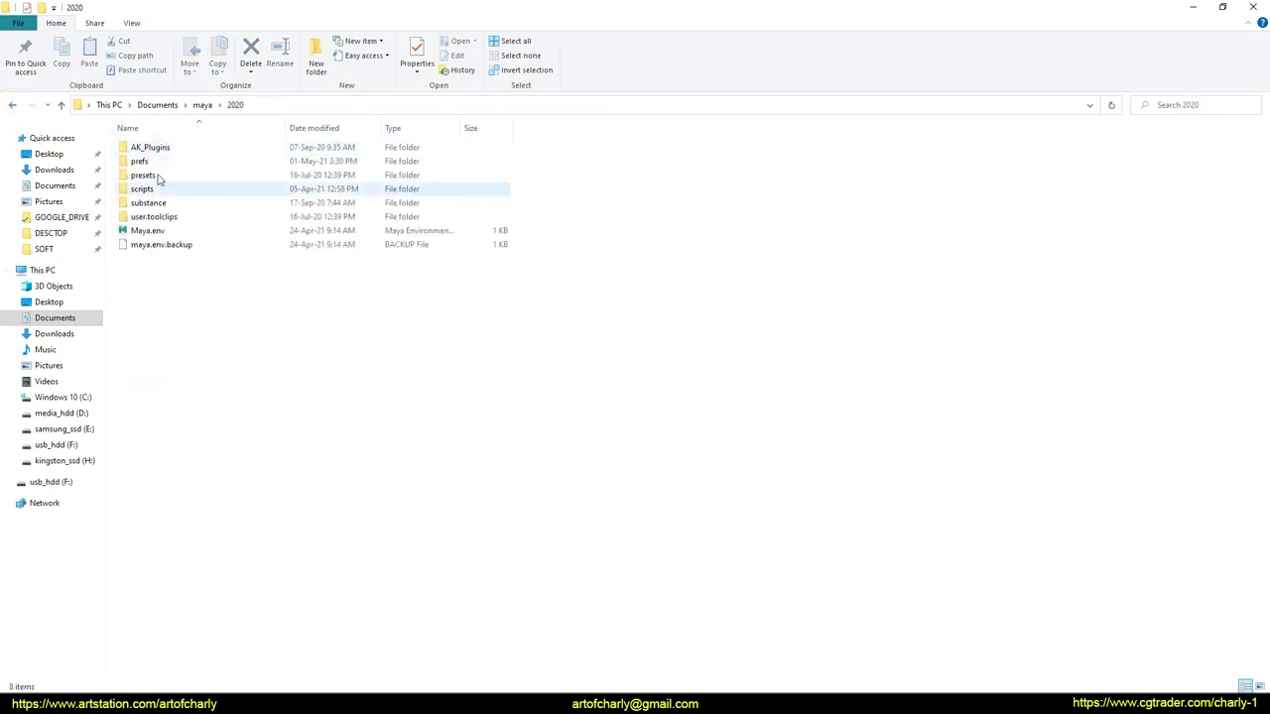
double_click(141, 189)
click(145, 149)
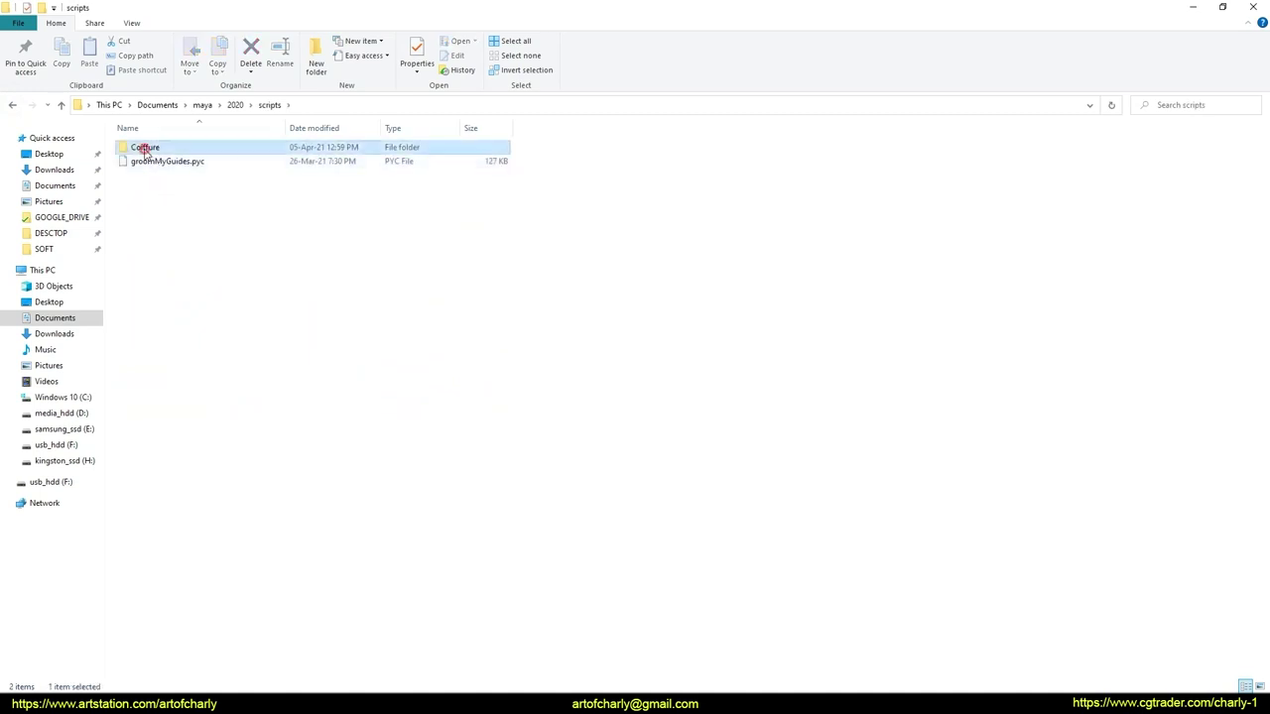
double_click(144, 148)
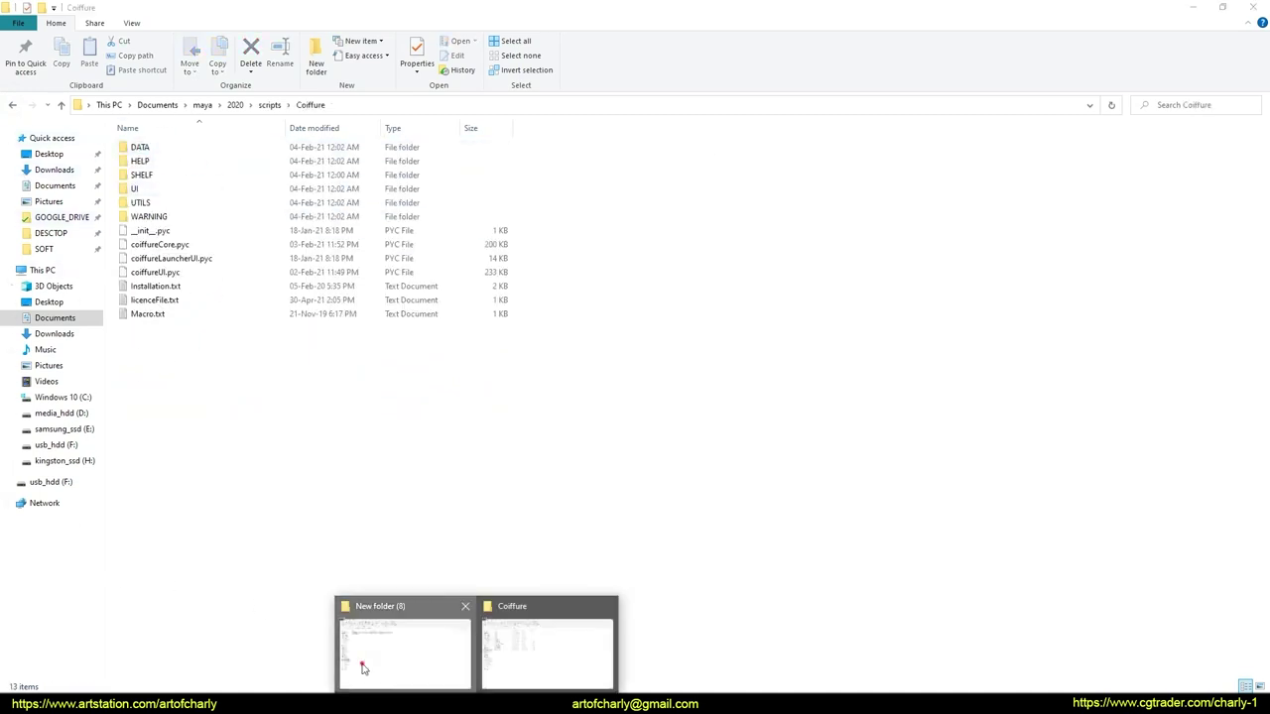
click(362, 663)
- Duplicate the CoiffureSource folder with copy and paste
click(156, 252)
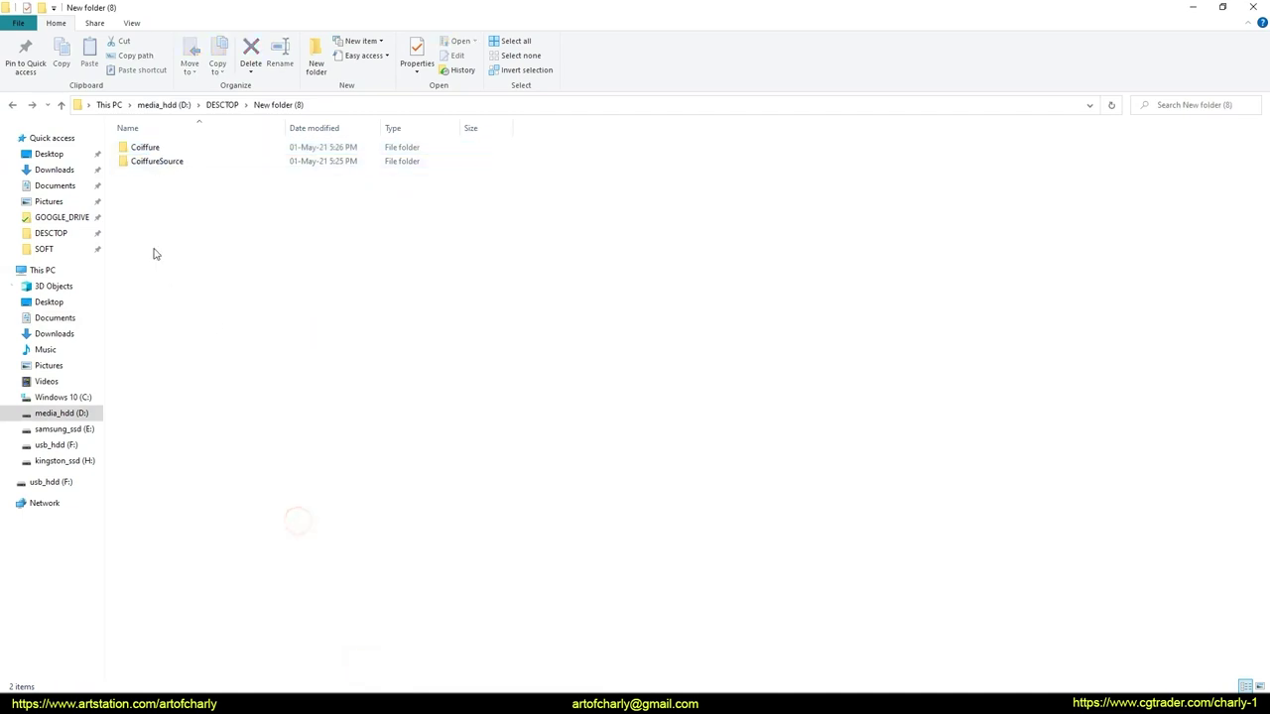
click(161, 162)
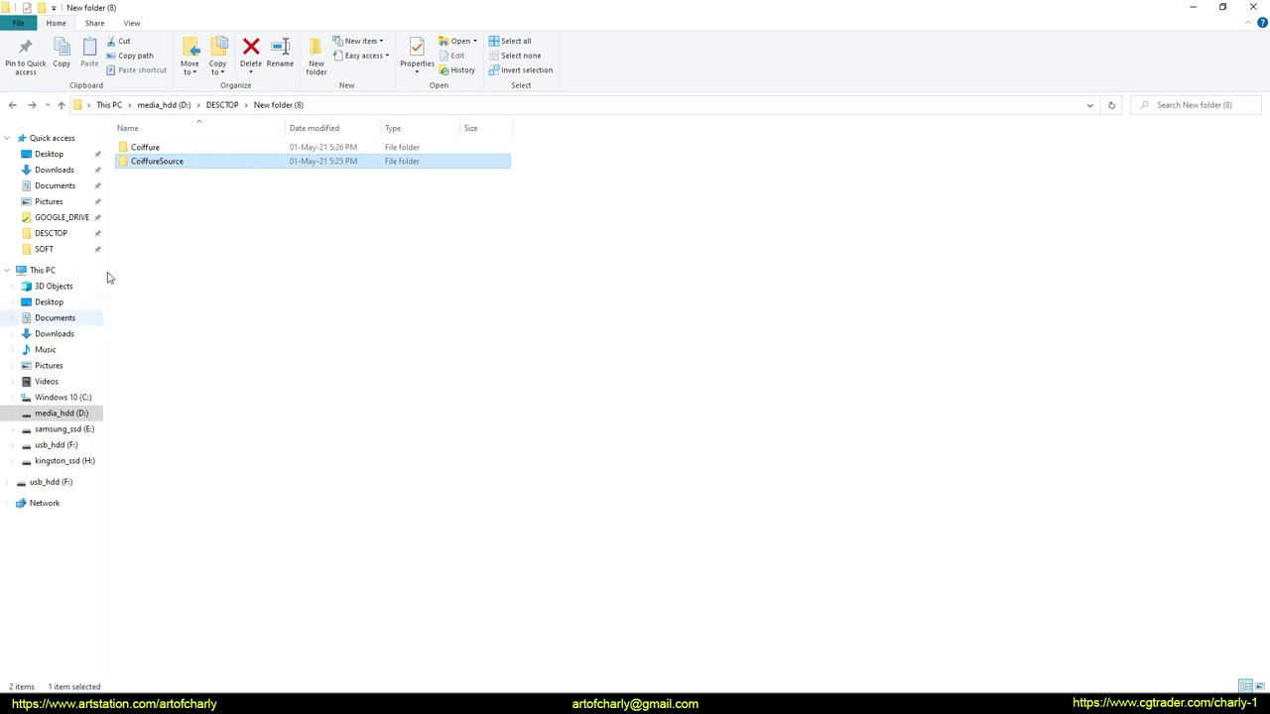
right_click(171, 161)
click(63, 549)
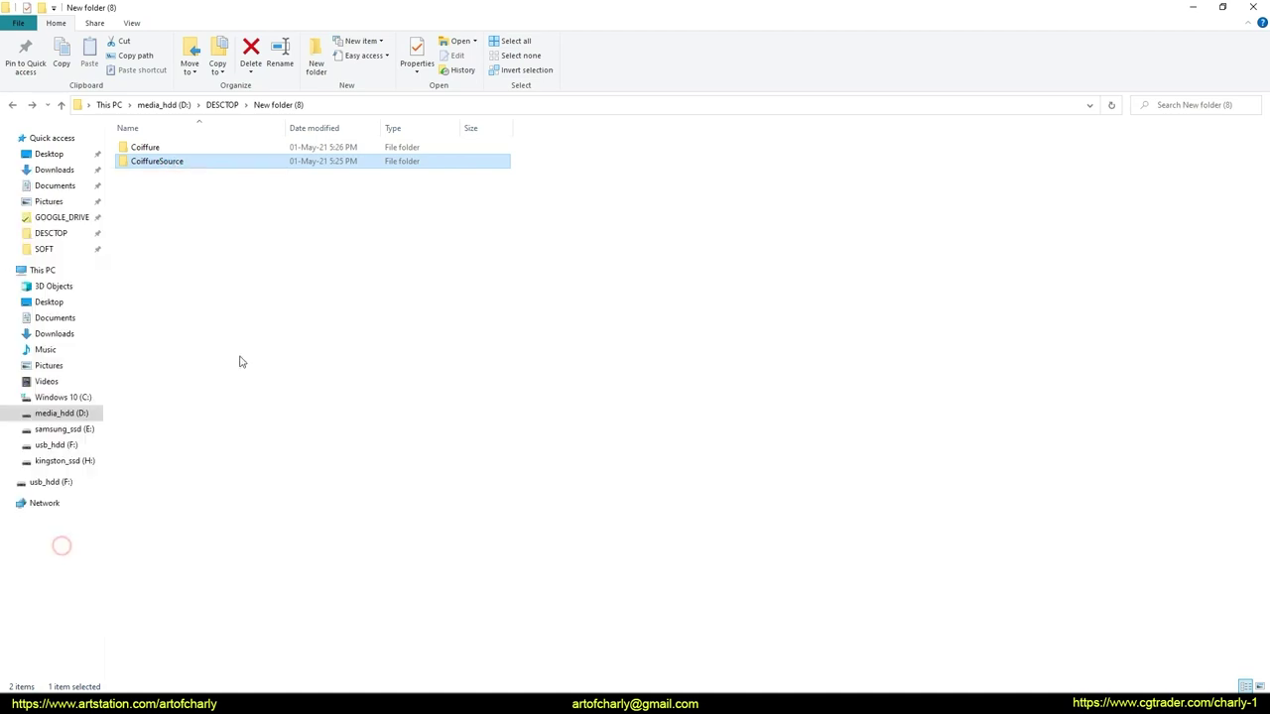
right_click(209, 200)
click(159, 318)
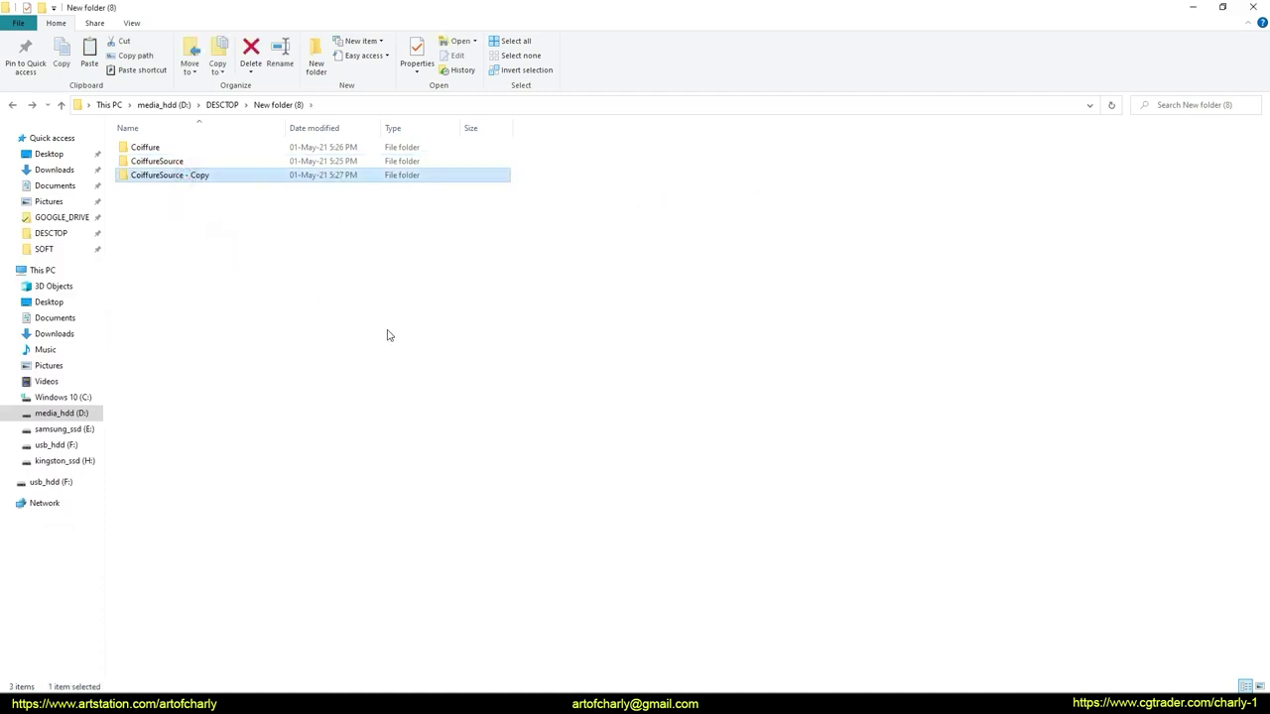
- Delete the CoiffureSource - Copy folder and check the D:\DESCTOP\New folder (8) path
key(Delete)
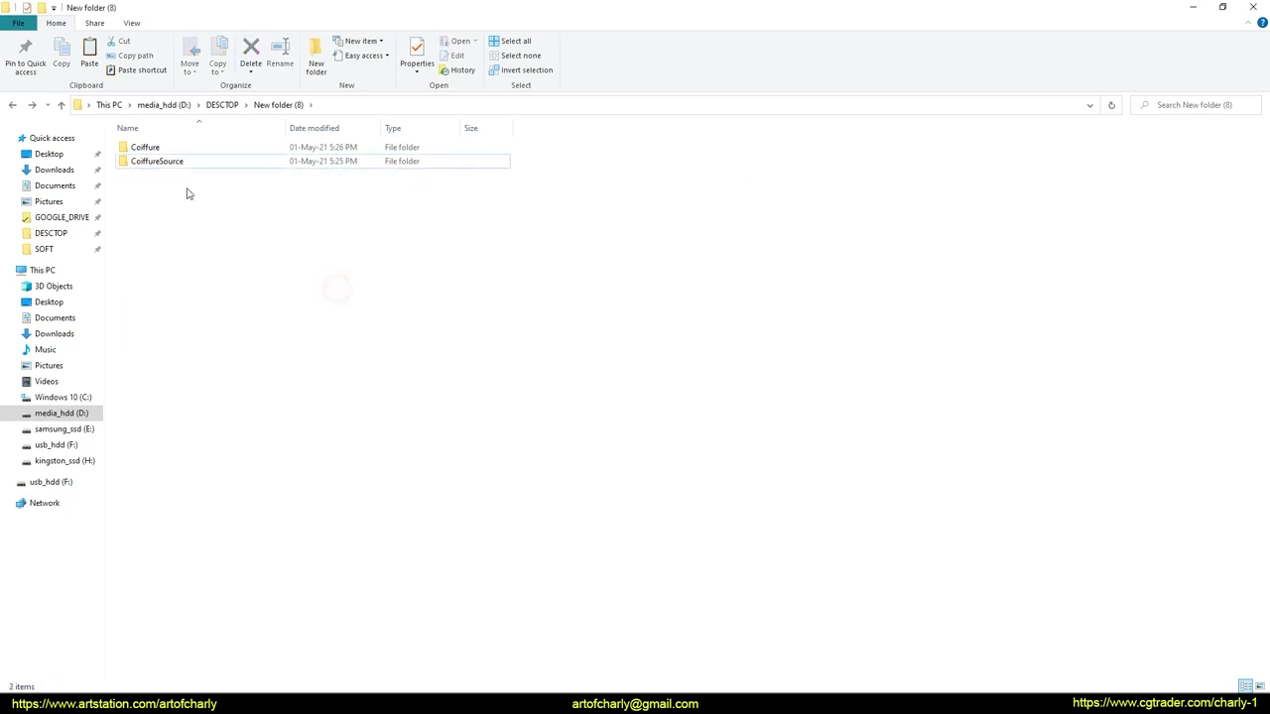
click(174, 169)
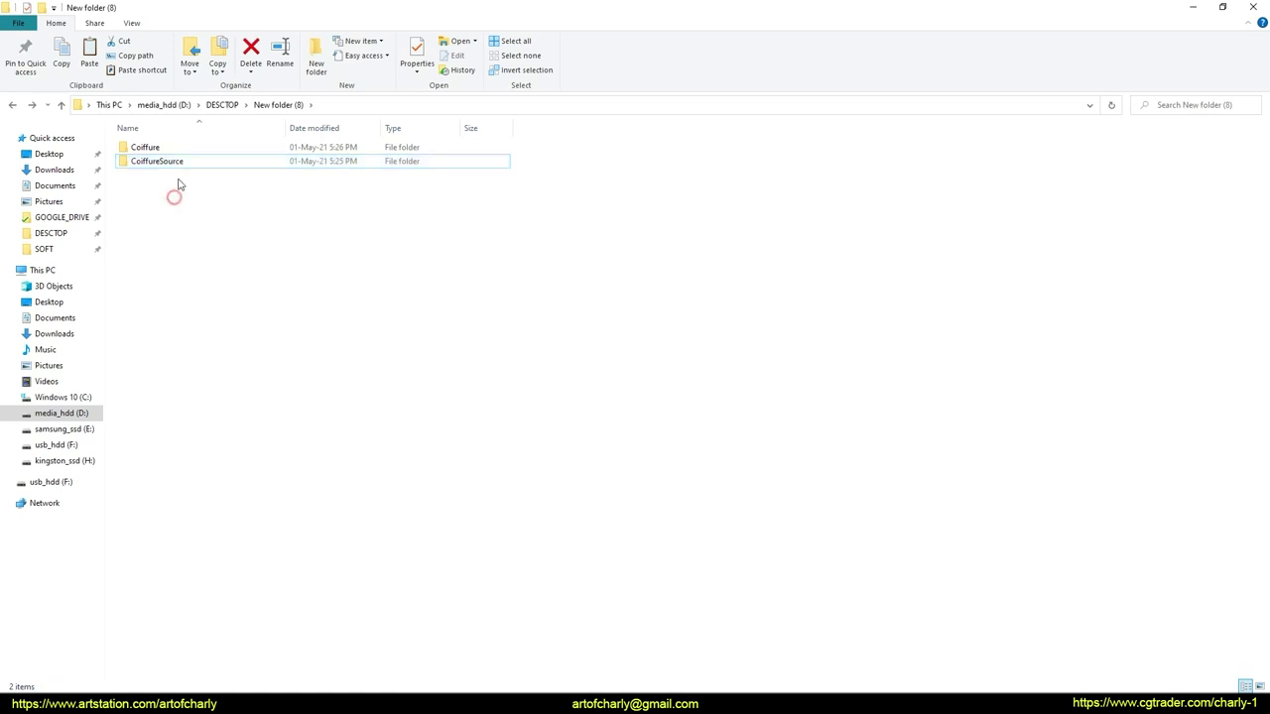
click(375, 105)
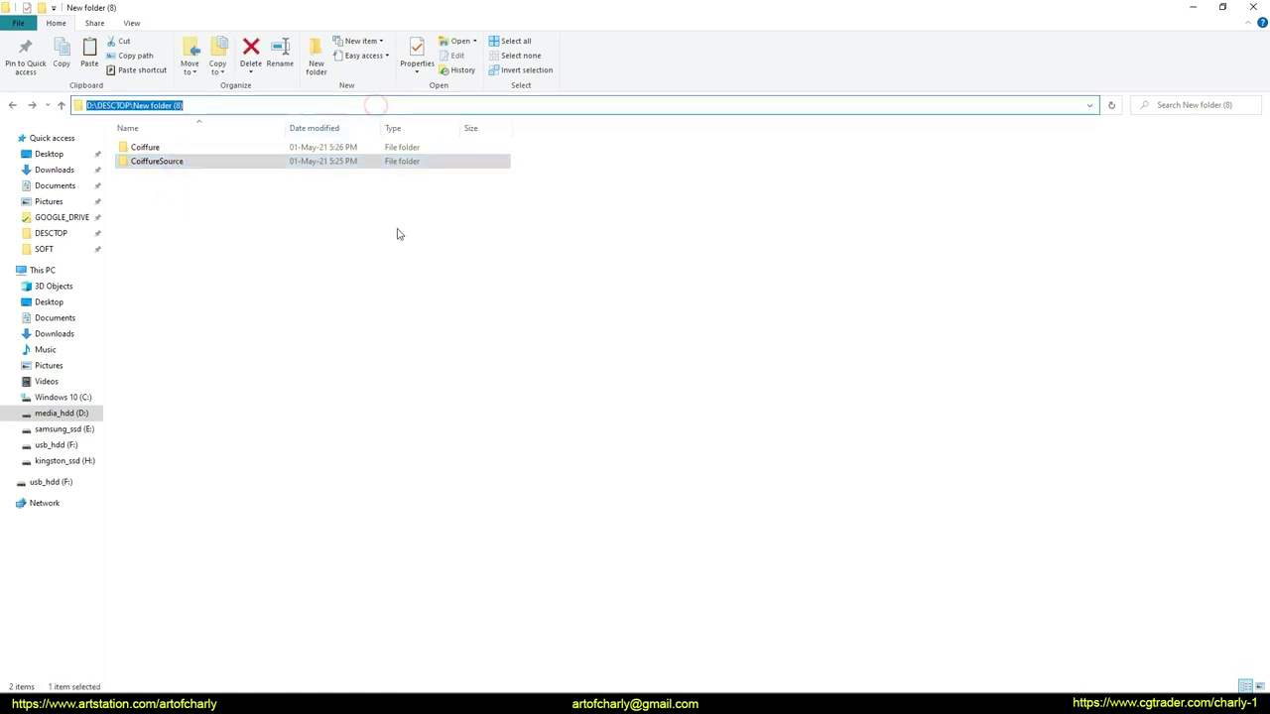
click(255, 303)
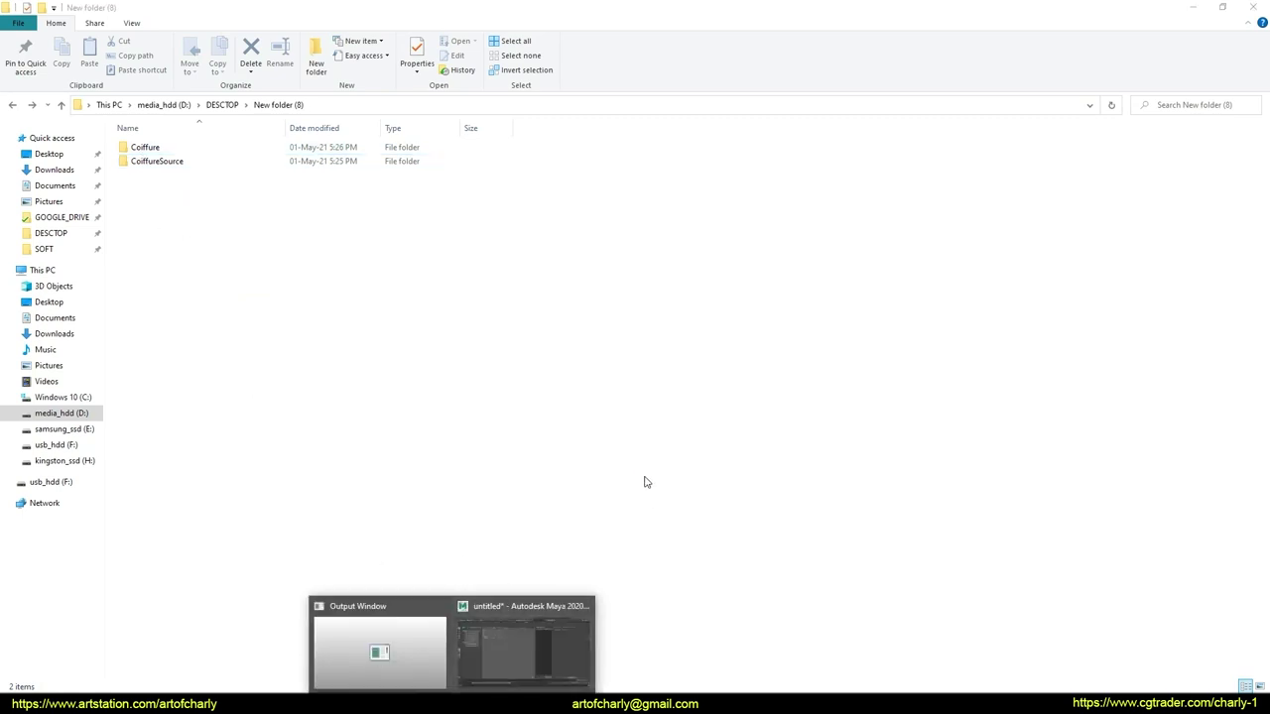
- Open the Coiffure SHELF folder, copy its path from the address bar, and return to Maya
click(507, 633)
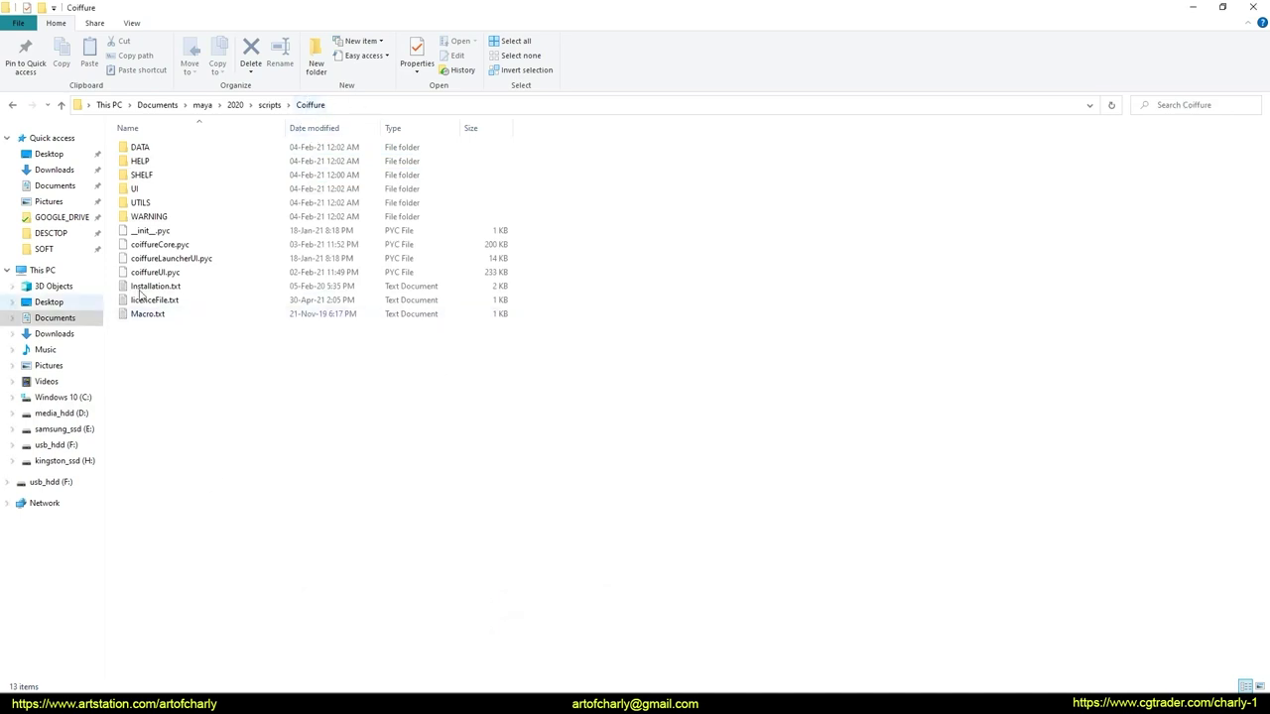
click(141, 177)
double_click(141, 176)
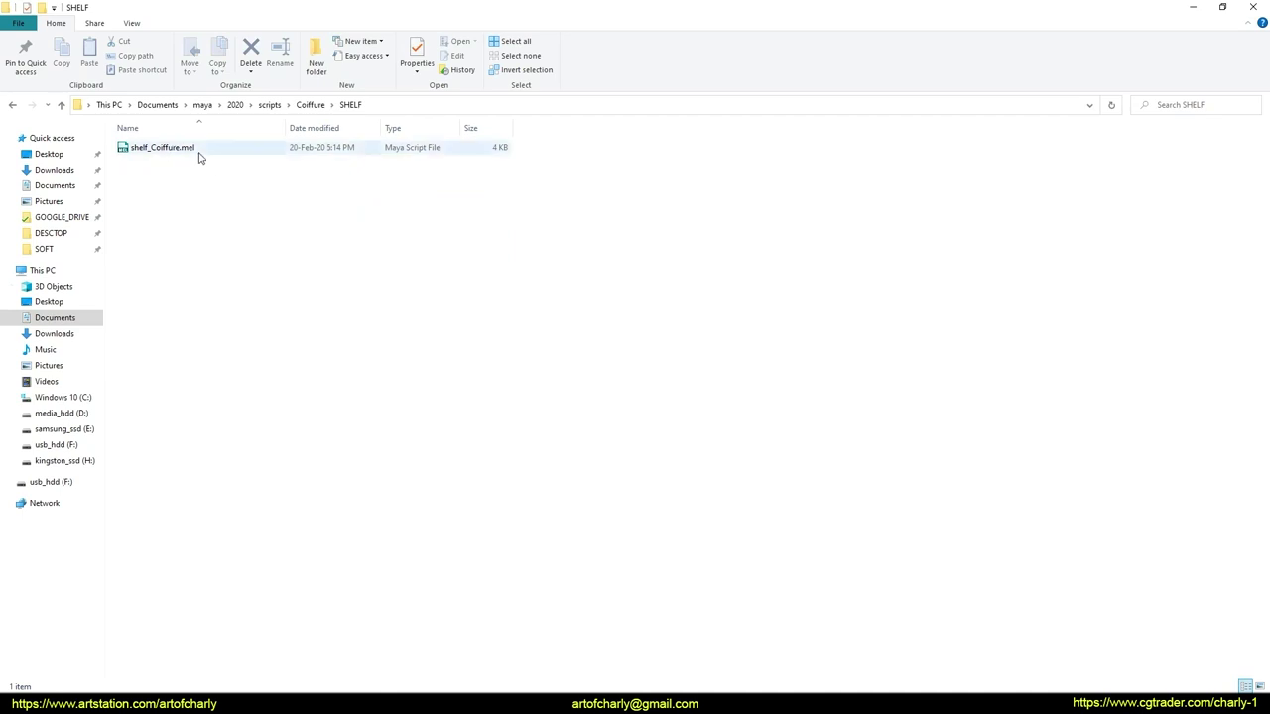
click(388, 106)
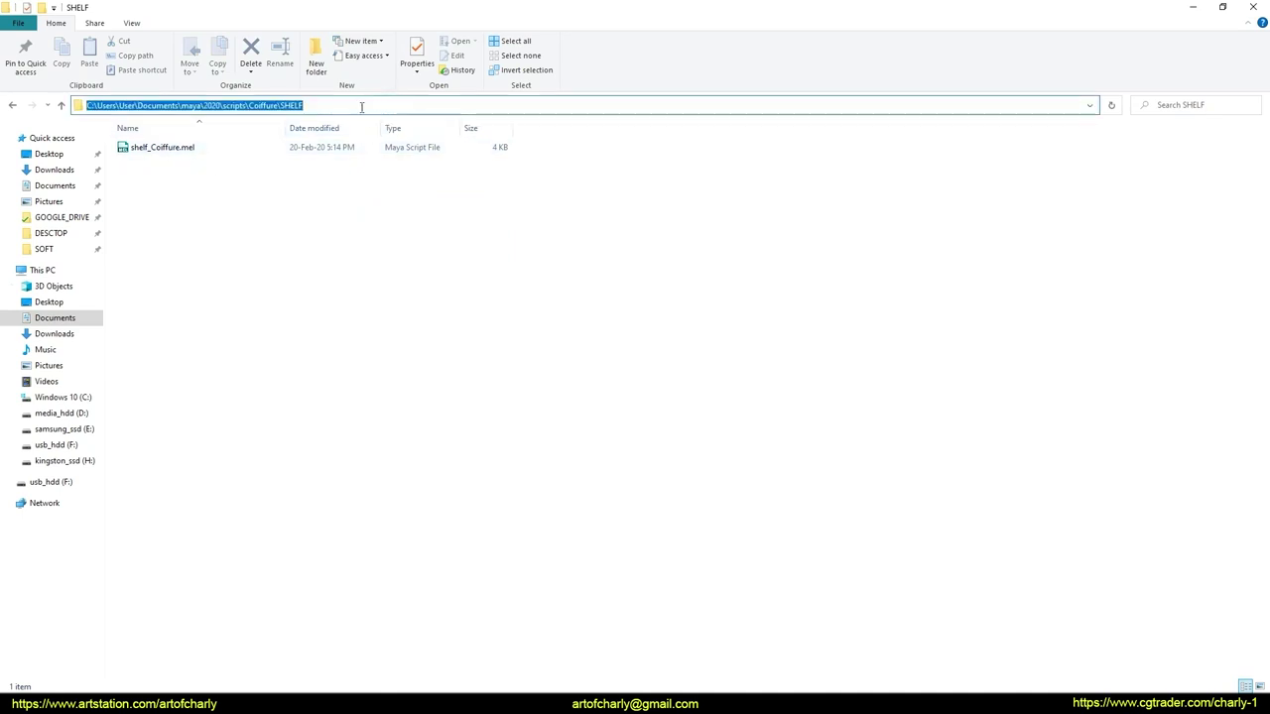
click(340, 105)
key(ctrl+a)
key(ctrl+c)
click(413, 340)
click(524, 655)
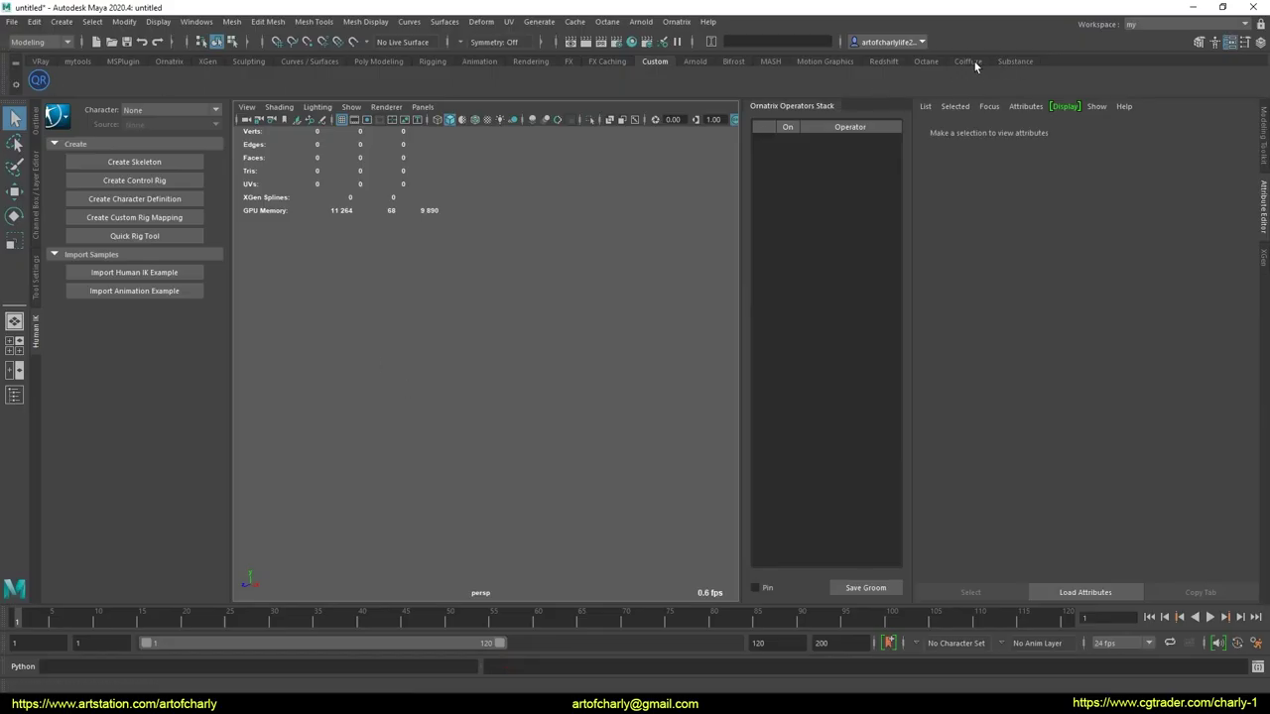
- Load shelf_Coiffure.mel from the pasted SHELF path, then start Coiffure from its shelf
click(17, 61)
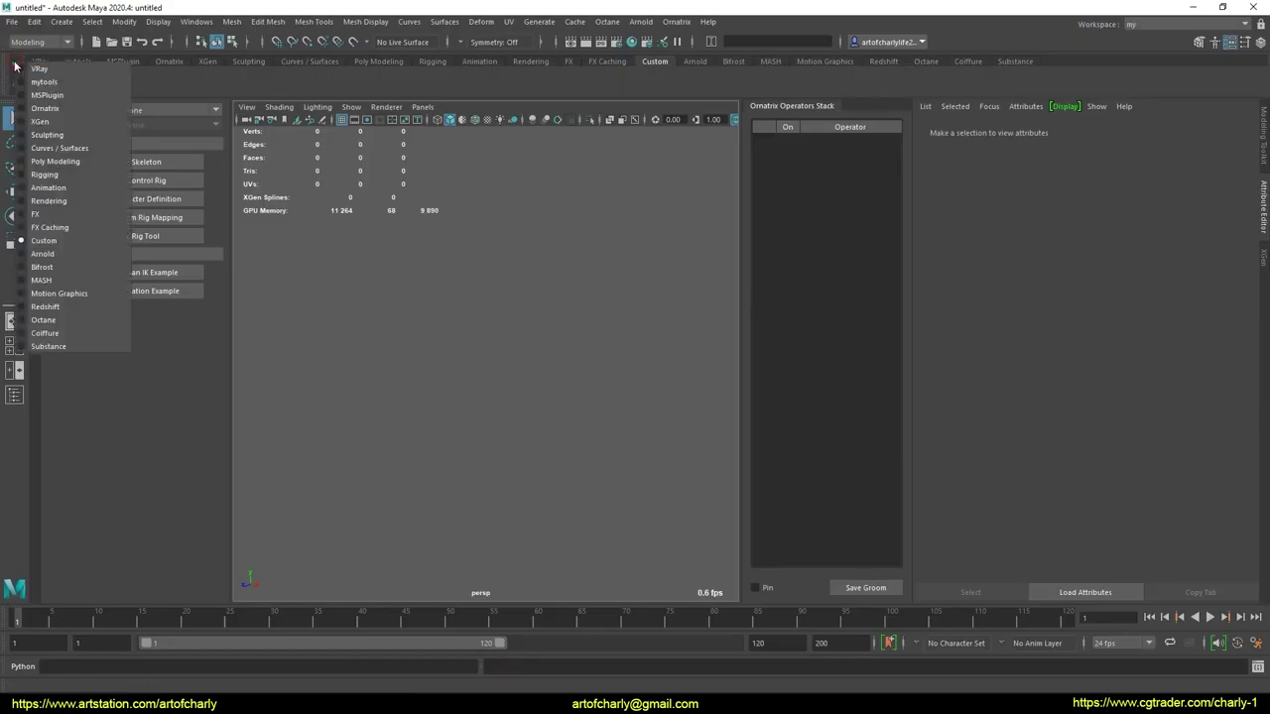
click(20, 68)
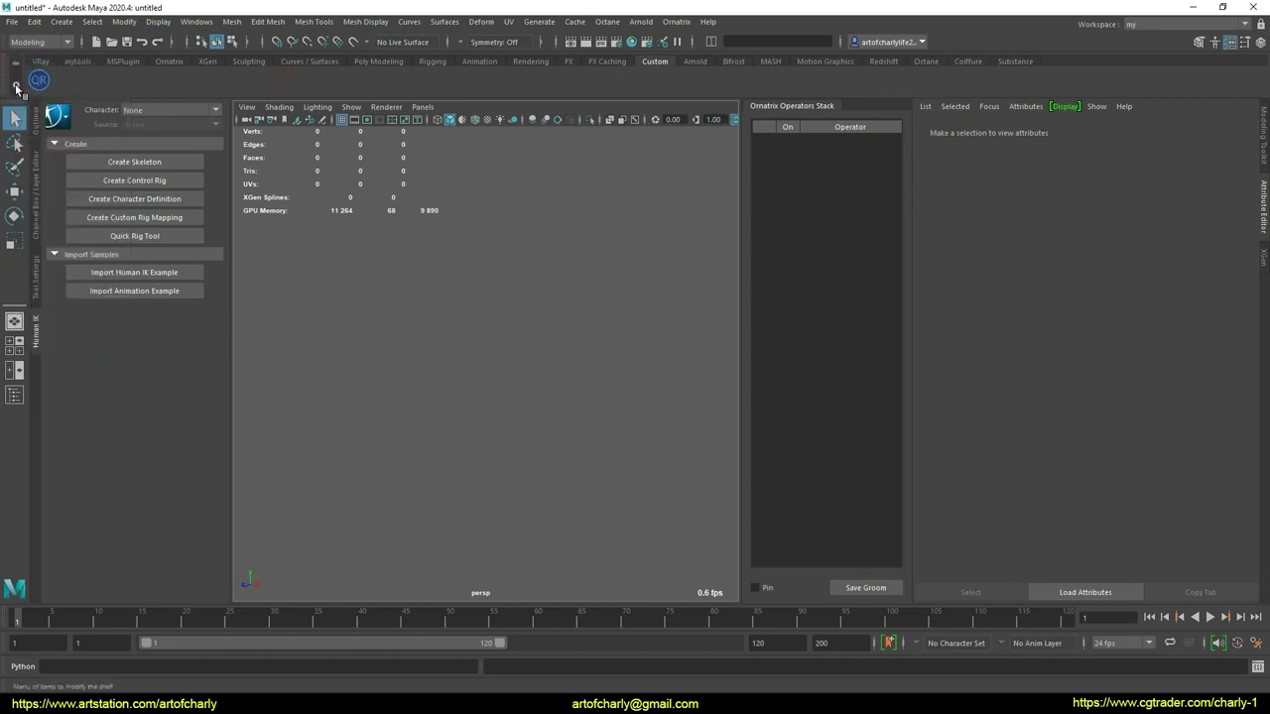
click(17, 85)
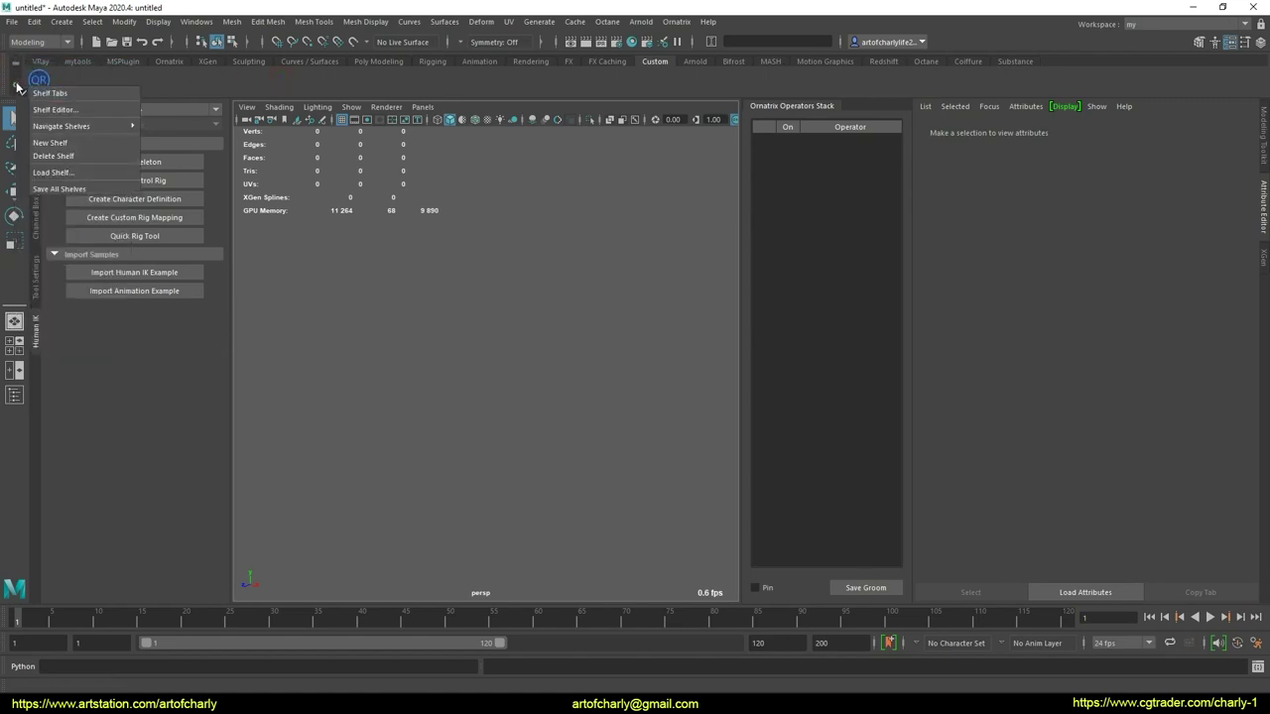
click(58, 172)
key(ctrl+v)
key(Return)
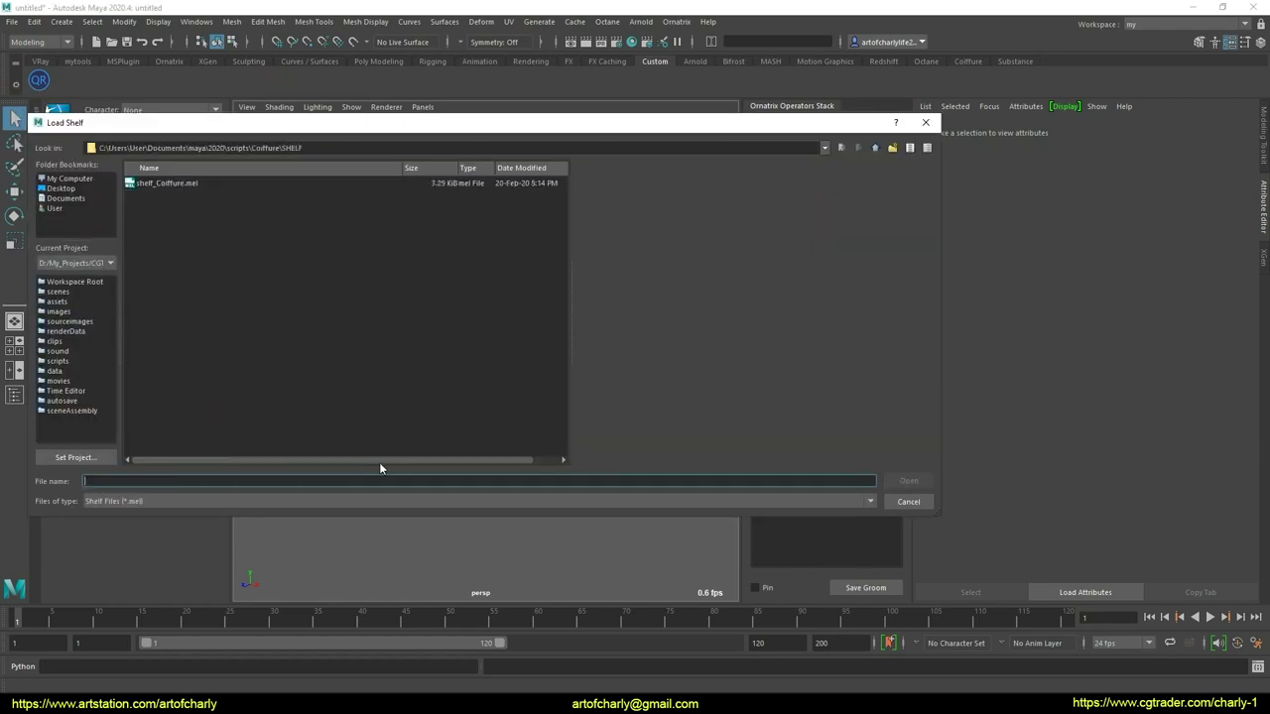
click(170, 187)
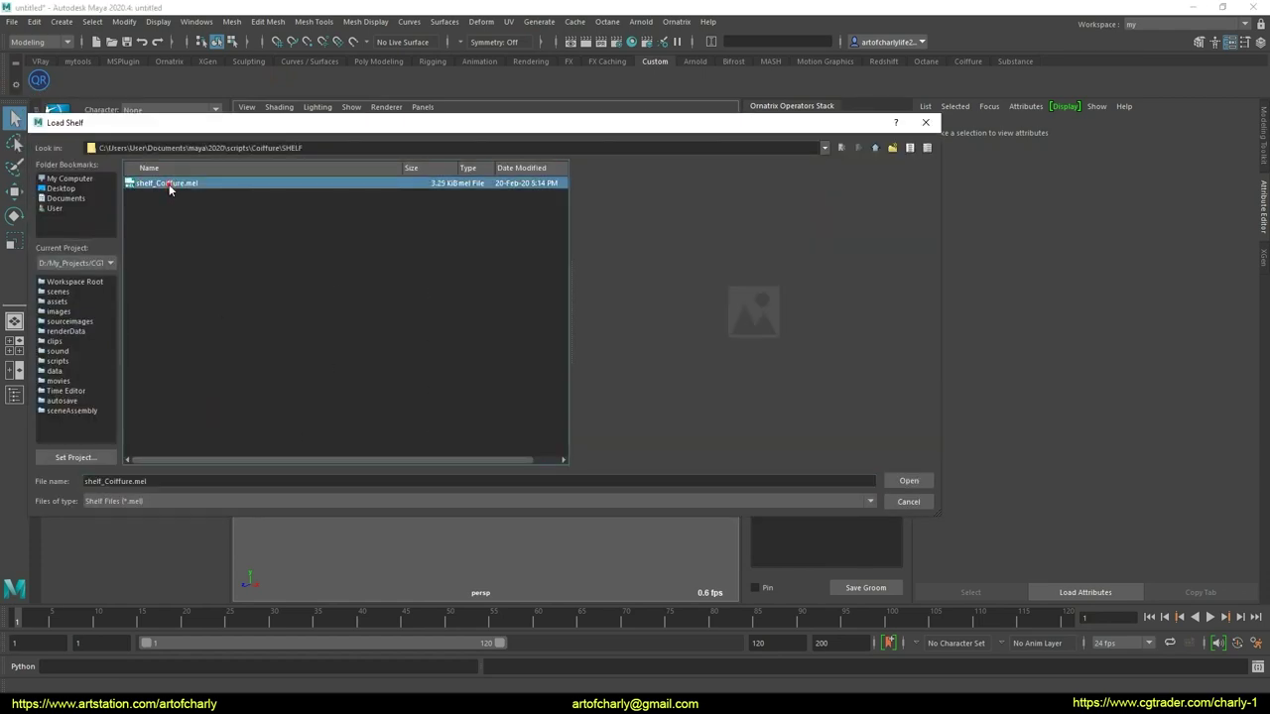
double_click(169, 183)
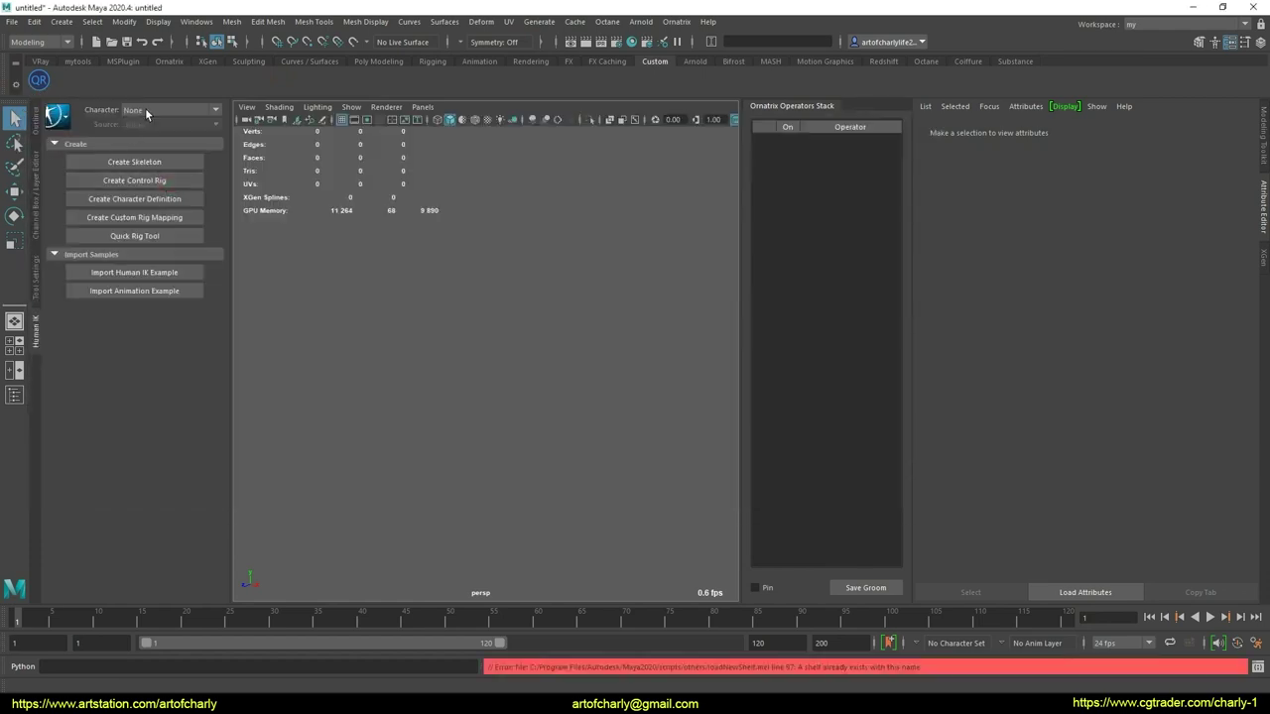
click(971, 64)
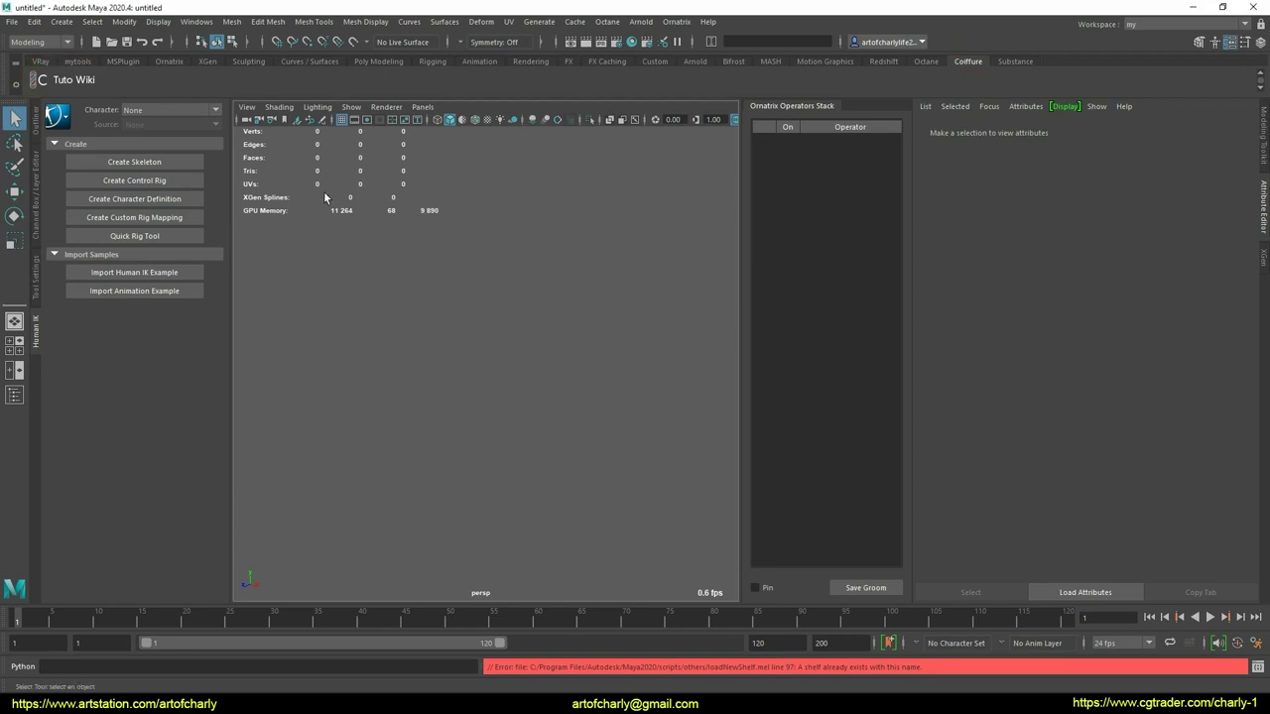
click(37, 82)
- Center the launcher and annotate its licence options and Coiffure Project path heading
drag(615, 223, 541, 208)
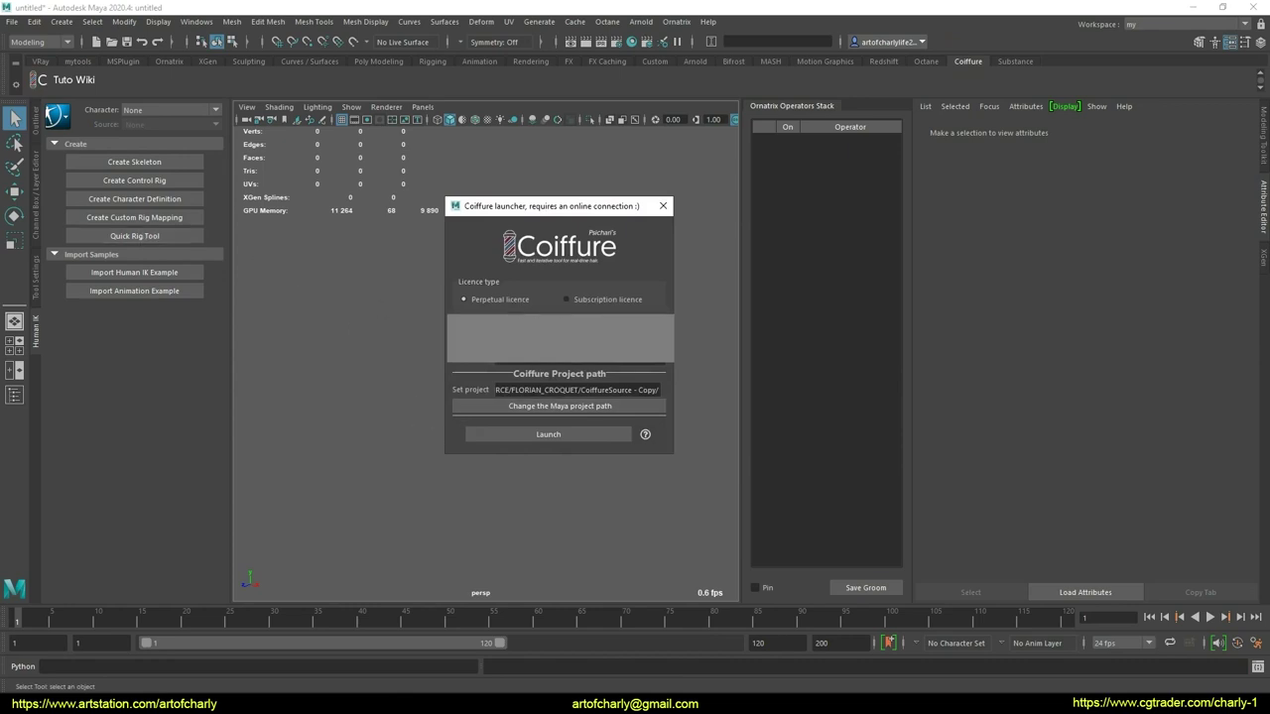
drag(652, 301, 510, 313)
key(Escape)
drag(496, 378, 628, 375)
key(Escape)
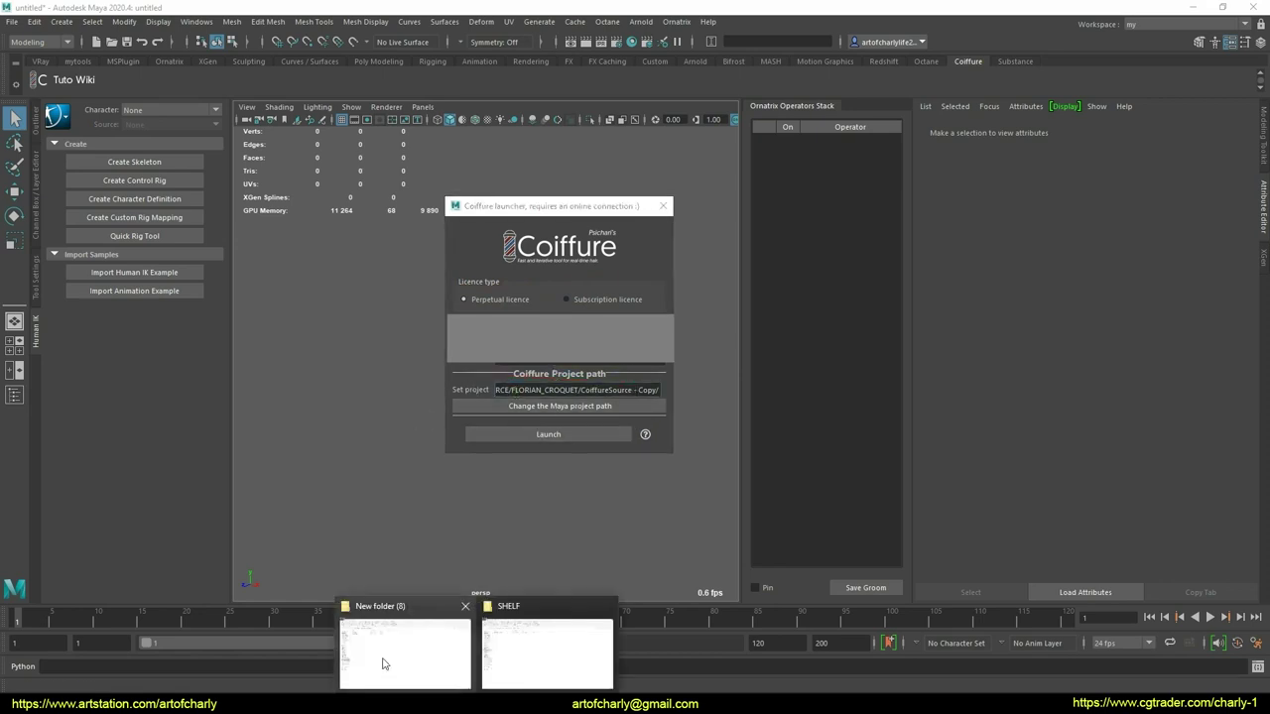
- Copy the New folder (8)\CoiffureSource path and paste it as the launcher's project path
click(395, 650)
double_click(169, 160)
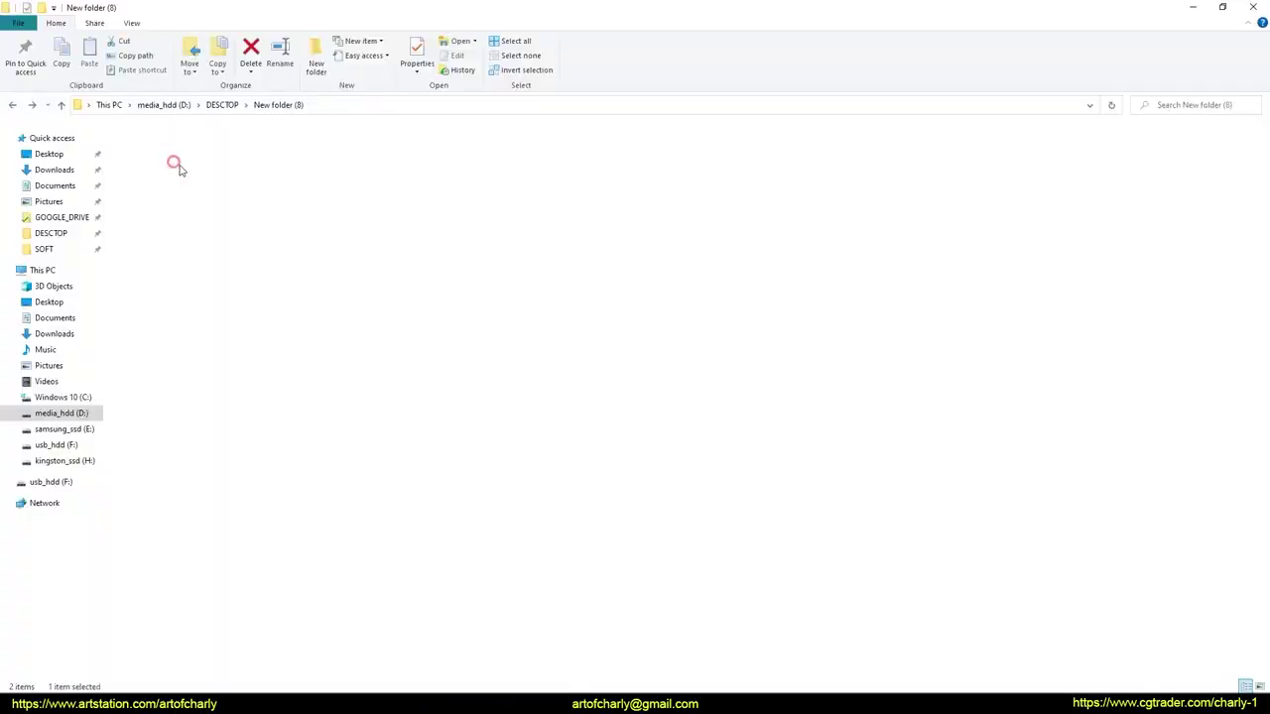
click(423, 104)
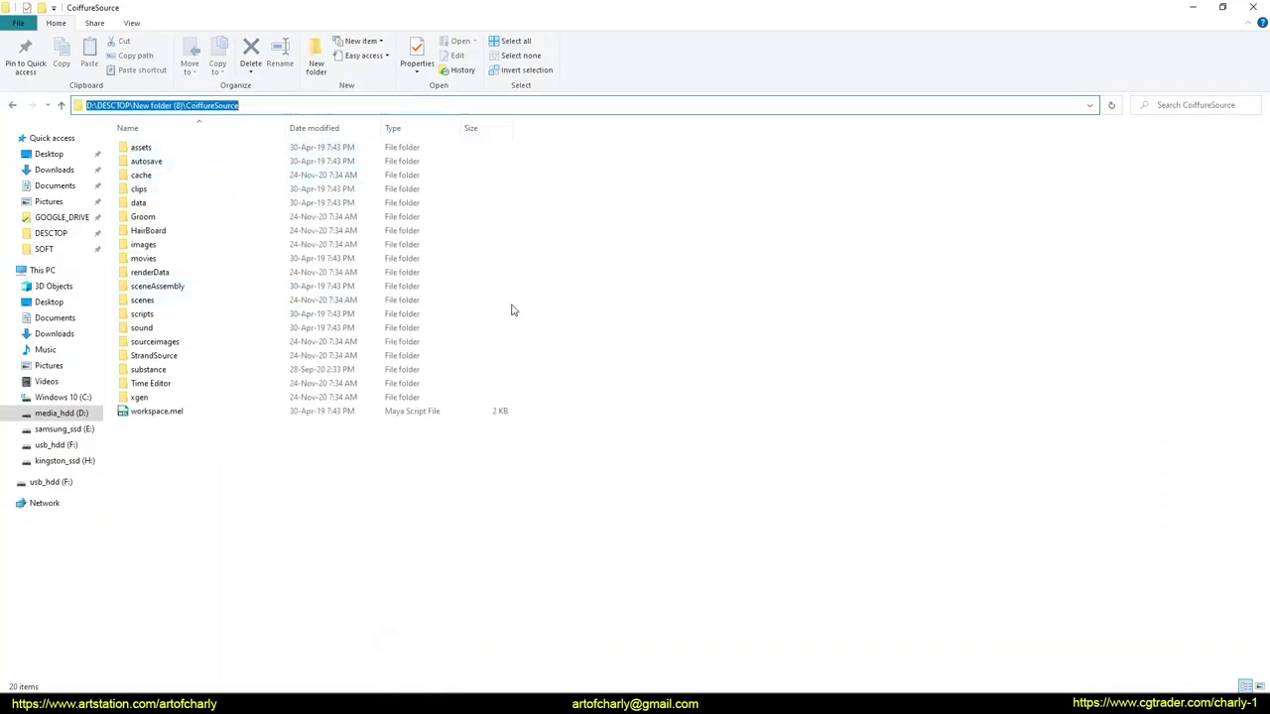
key(alt+Tab)
triple_click(548, 390)
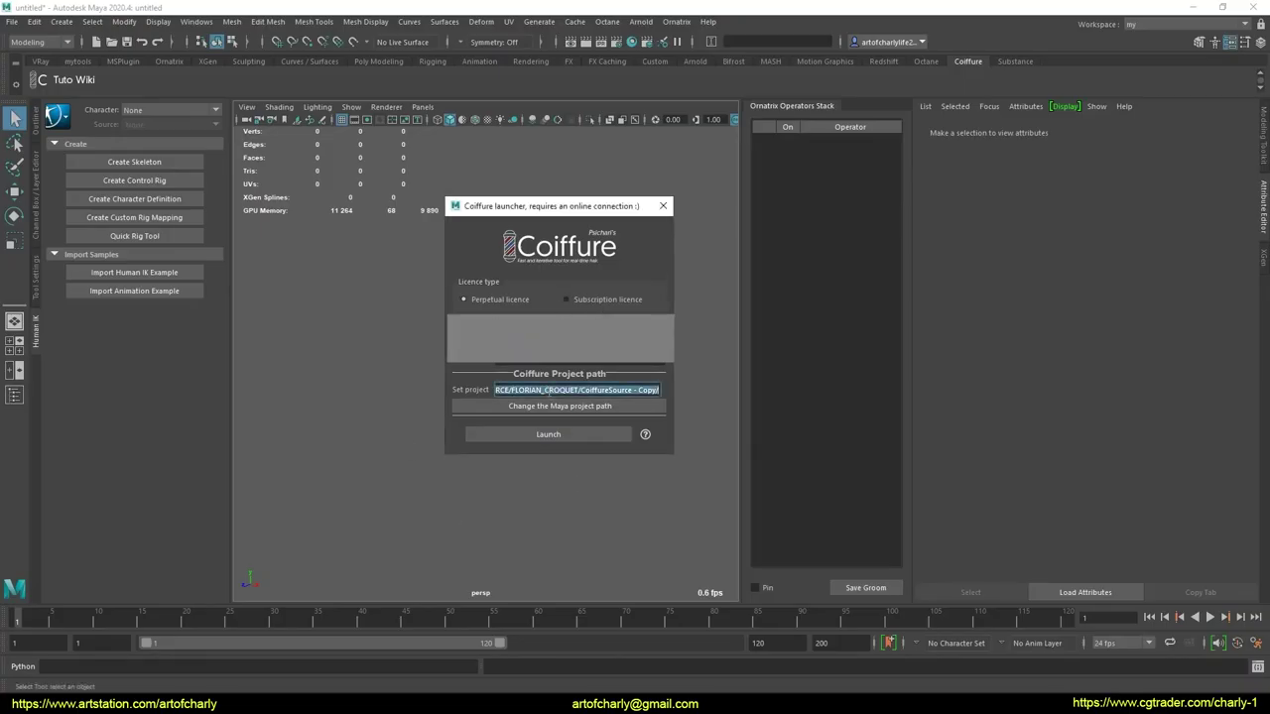
text(D:\DESCTOP\New folder (8)\CoiffureSource)
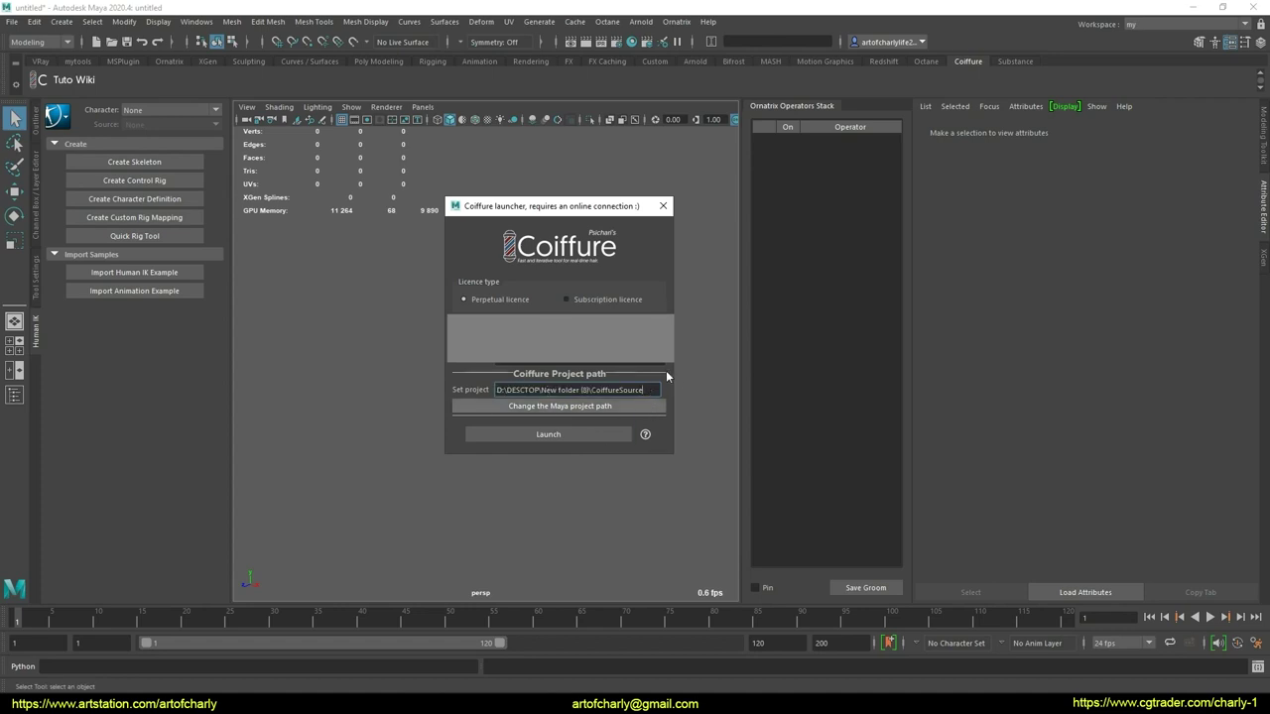
click(560, 407)
click(906, 502)
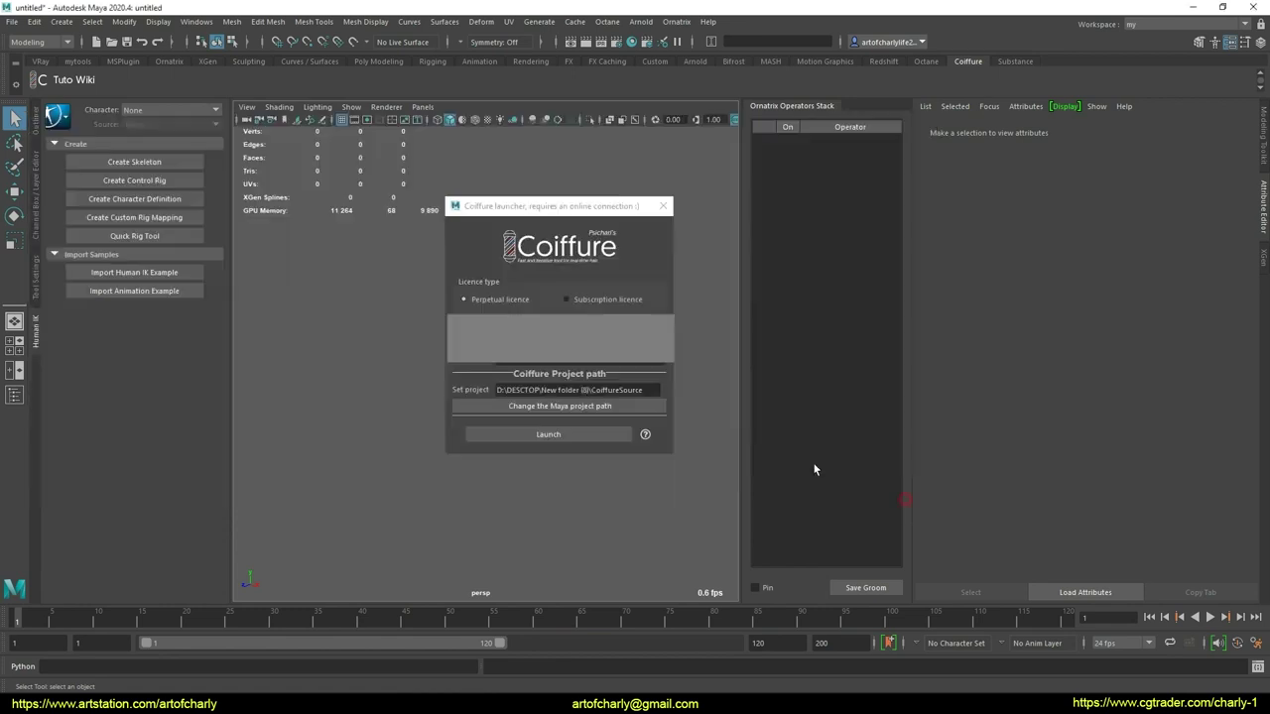
drag(596, 415, 615, 421)
key(Escape)
- Launch Coiffure and mark the new Hair board project option in the Dock
click(548, 433)
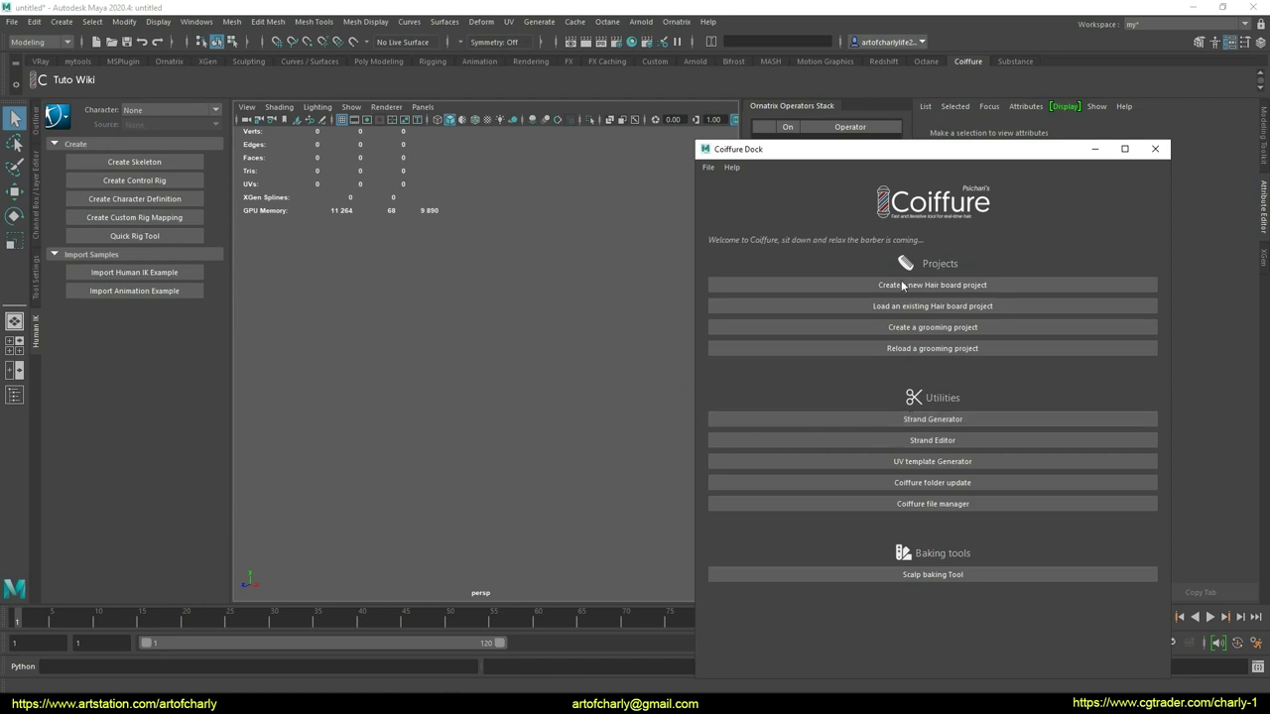
drag(877, 293, 942, 281)
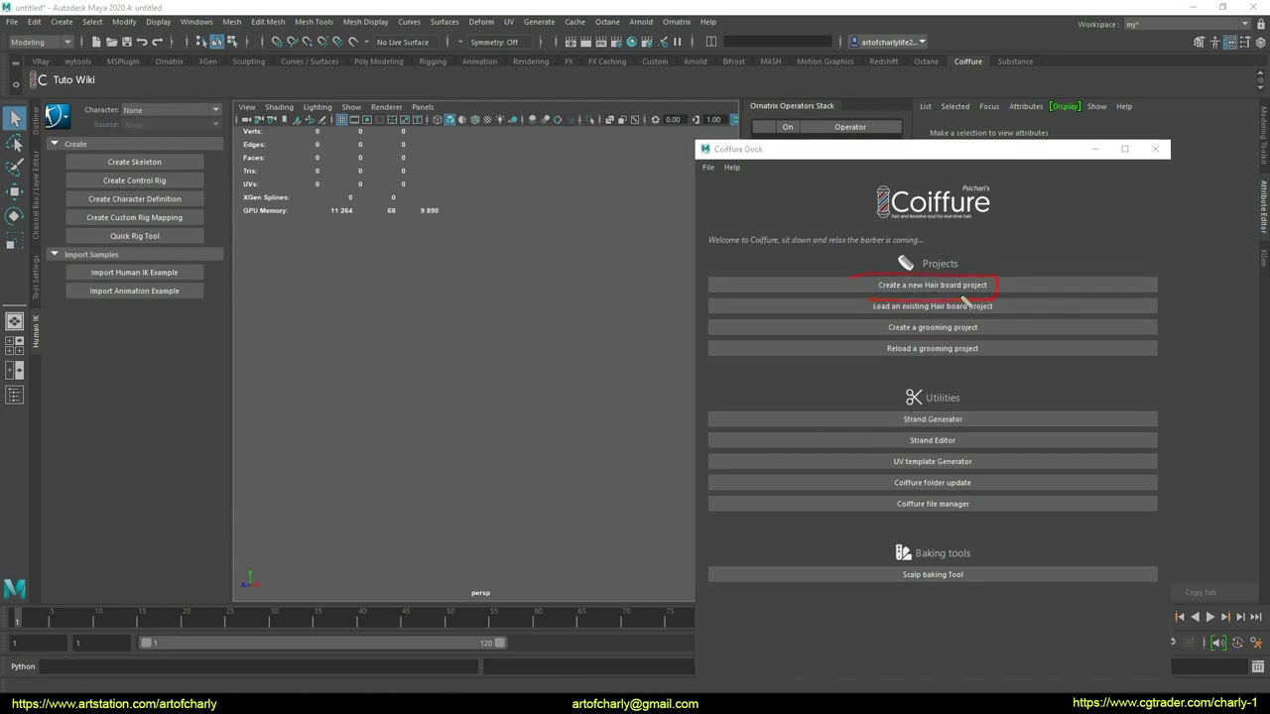
mouse_move(423, 554)
mouse_down()
mouse_move(433, 317)
mouse_move(460, 510)
mouse_move(500, 543)
mouse_up()
drag(521, 444, 528, 488)
drag(591, 271, 598, 536)
key(Escape)
key(Escape)
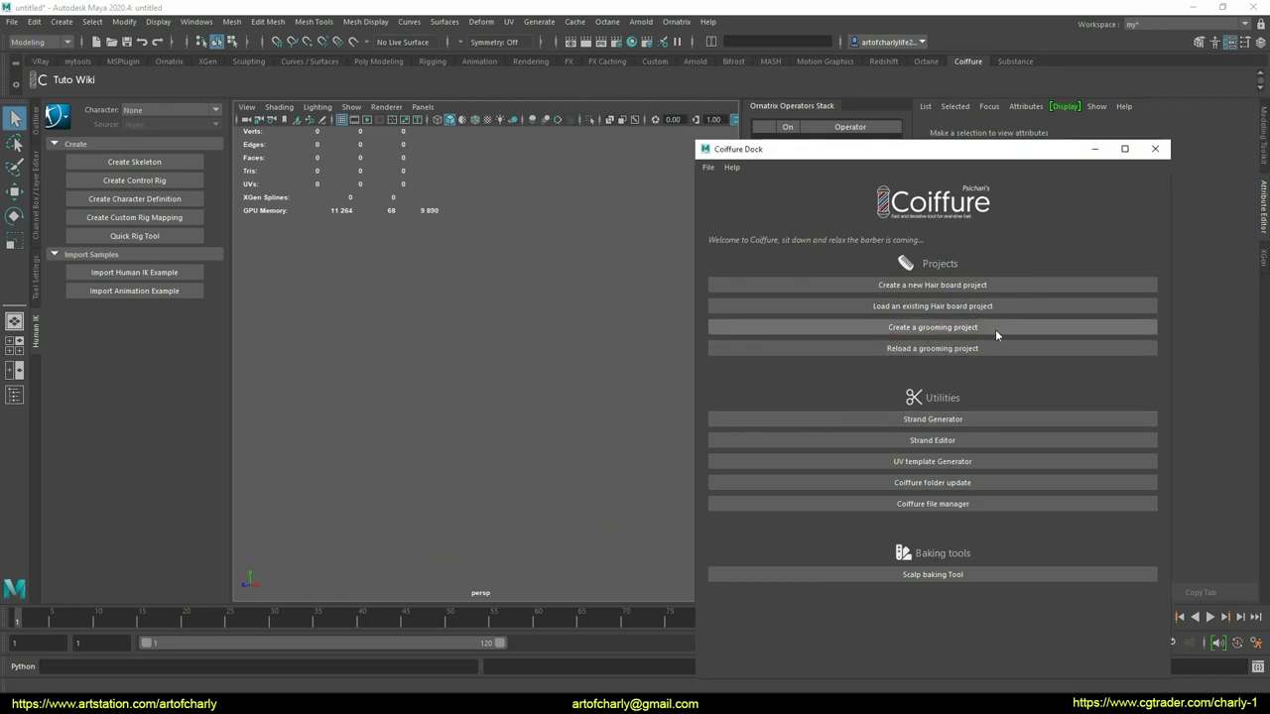
- Highlight the grooming project option, Projects section and Strand Generator utility for viewers
drag(992, 330, 913, 334)
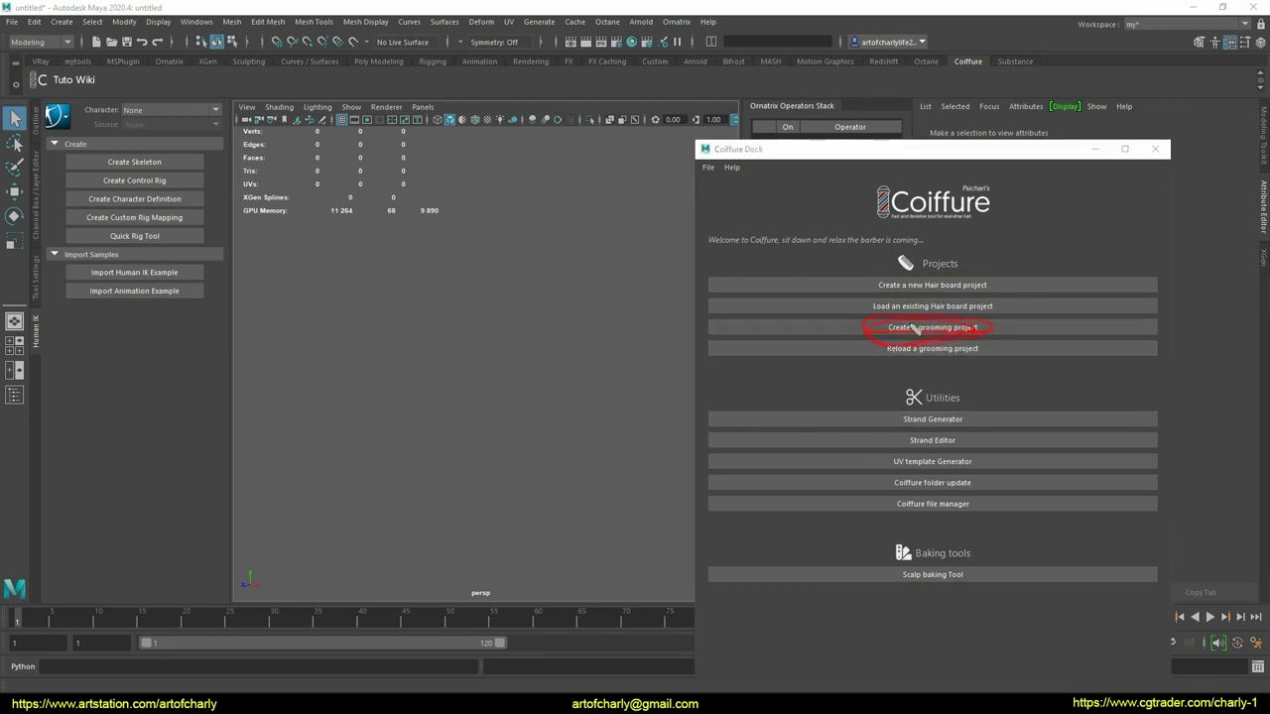
key(Escape)
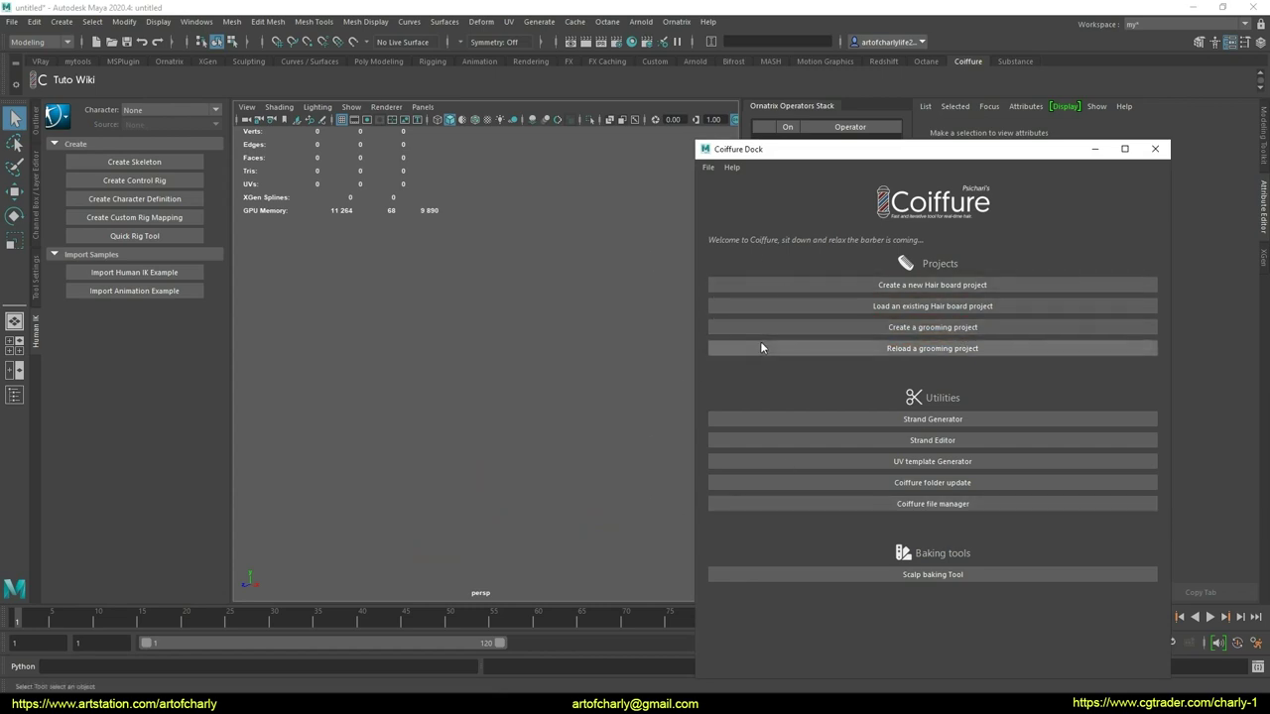
click(869, 306)
drag(959, 302, 1007, 295)
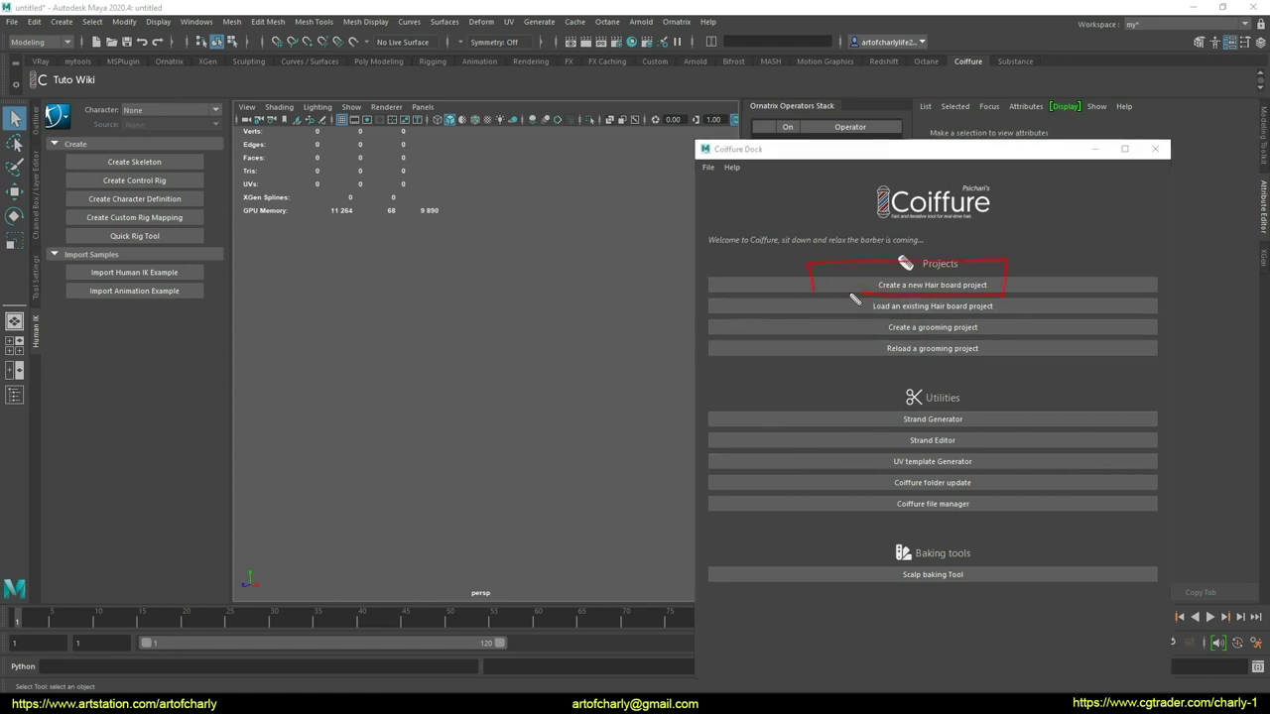
key(Escape)
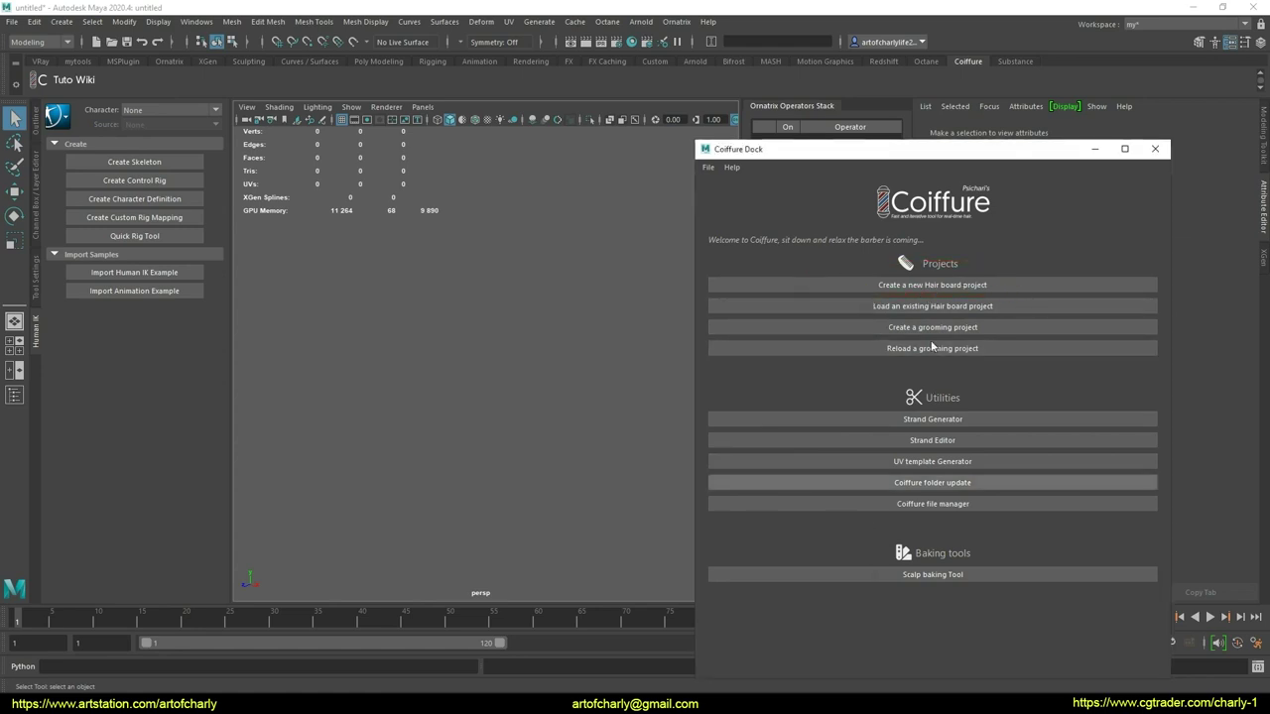
key(ctrl+2)
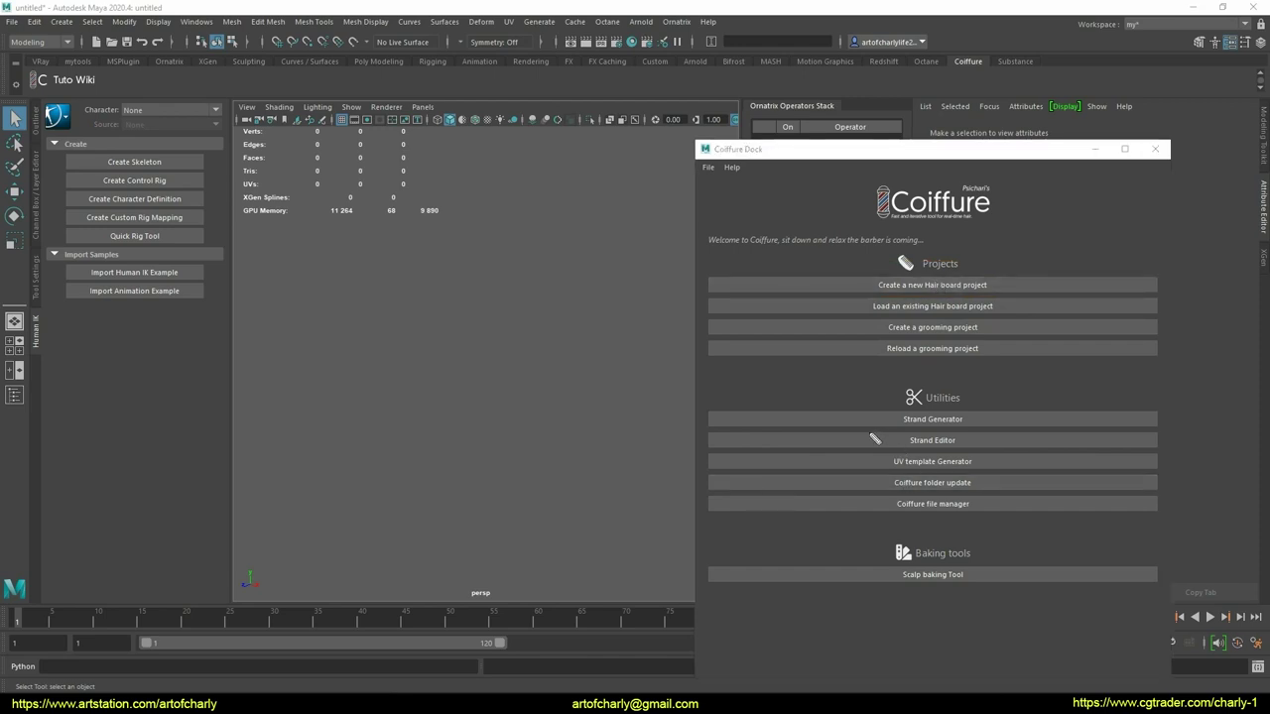
drag(992, 441, 913, 432)
- Close the Strand Generator and skip saving the unsaved scene
click(830, 423)
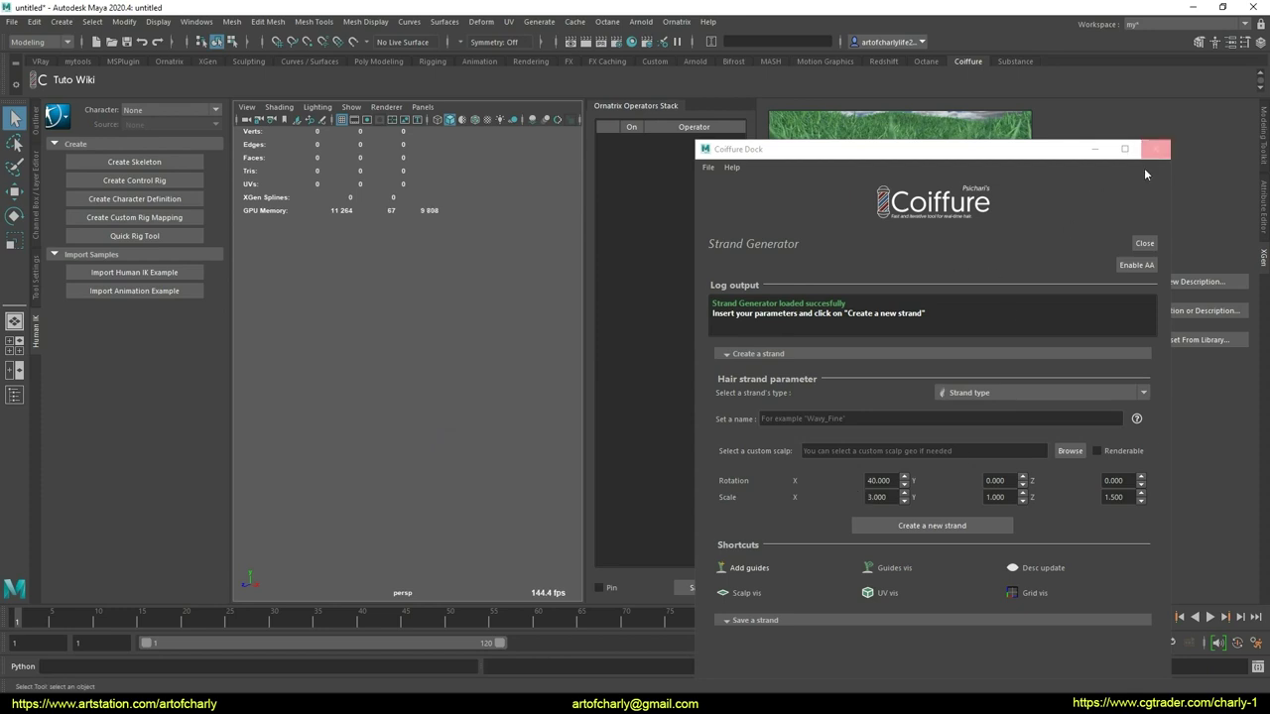
click(1140, 243)
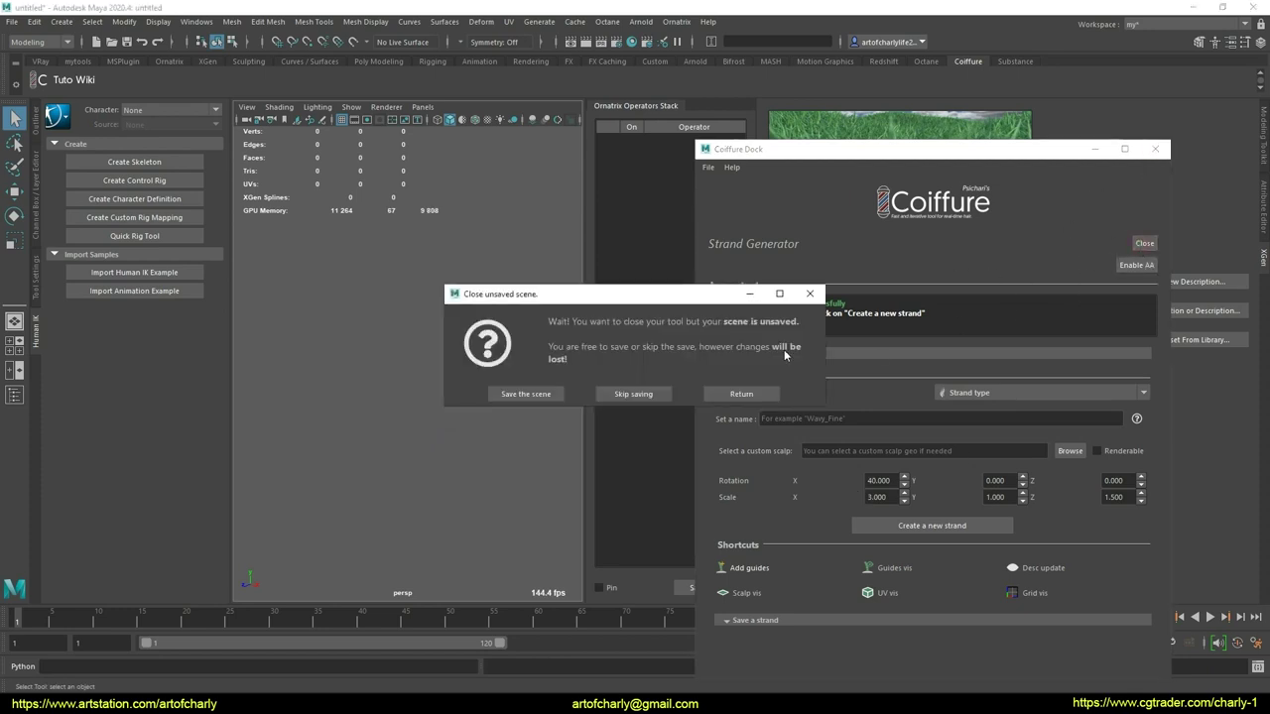
click(658, 393)
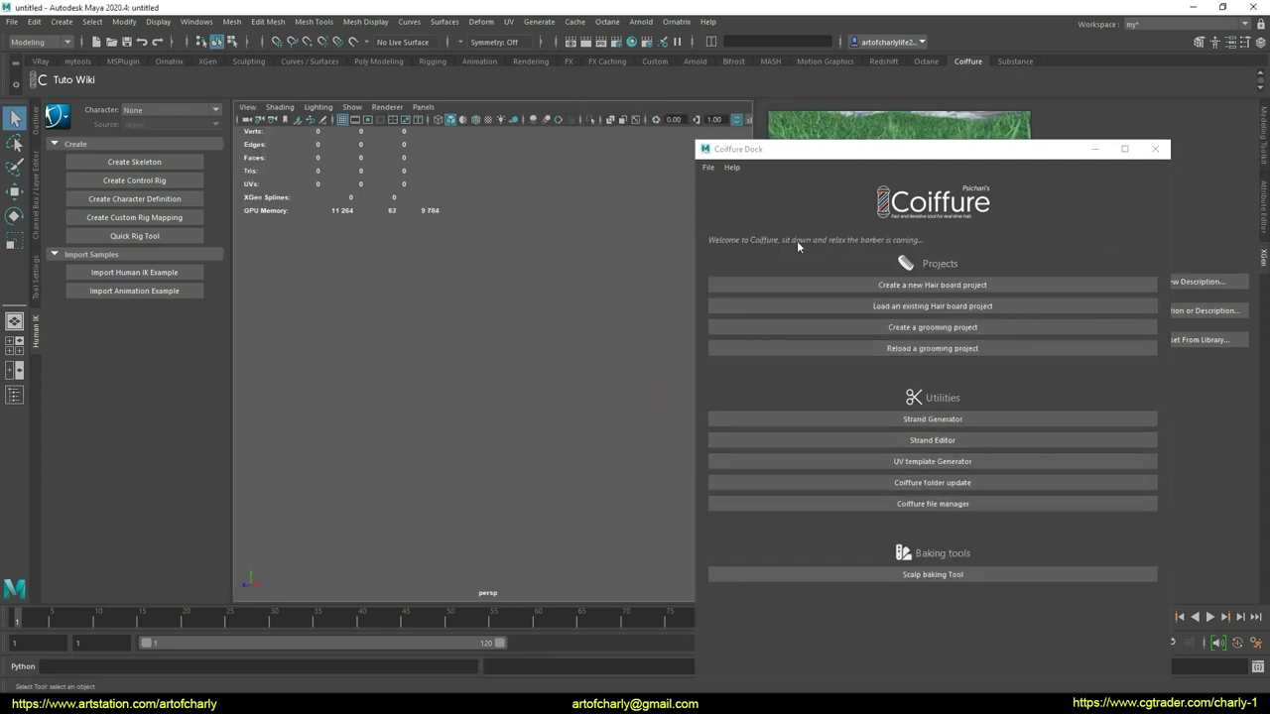
- Open LongStrand_Curly_Loose_001 from the Strand Editor library as a new scene
click(960, 441)
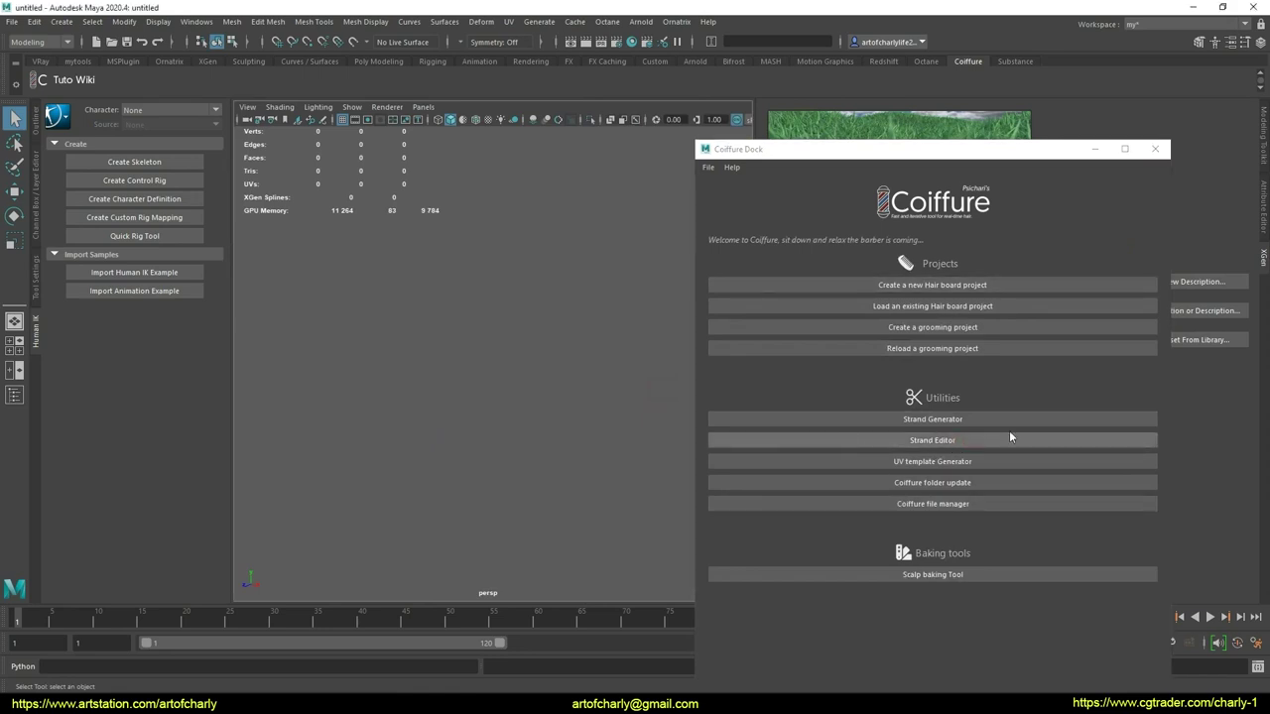
scroll(799, 508, down, 2)
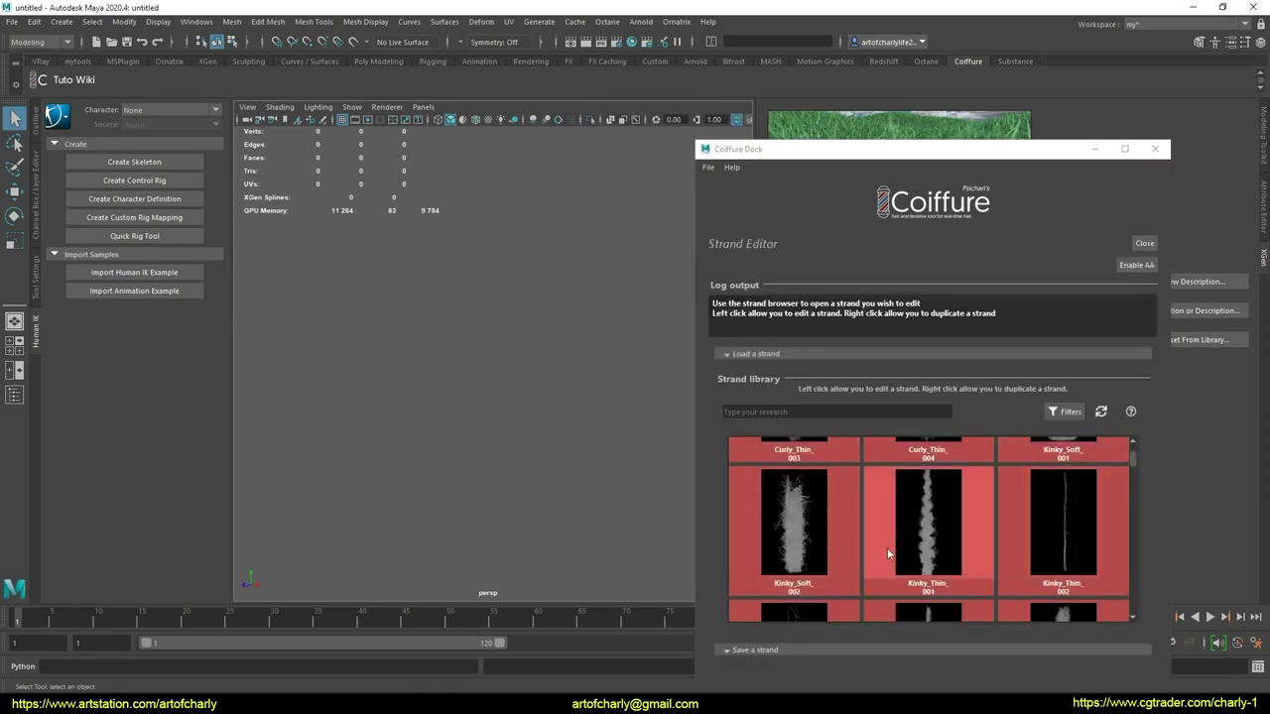
scroll(813, 516, down, 2)
scroll(853, 535, down, 2)
scroll(870, 546, down, 2)
scroll(848, 533, up, 2)
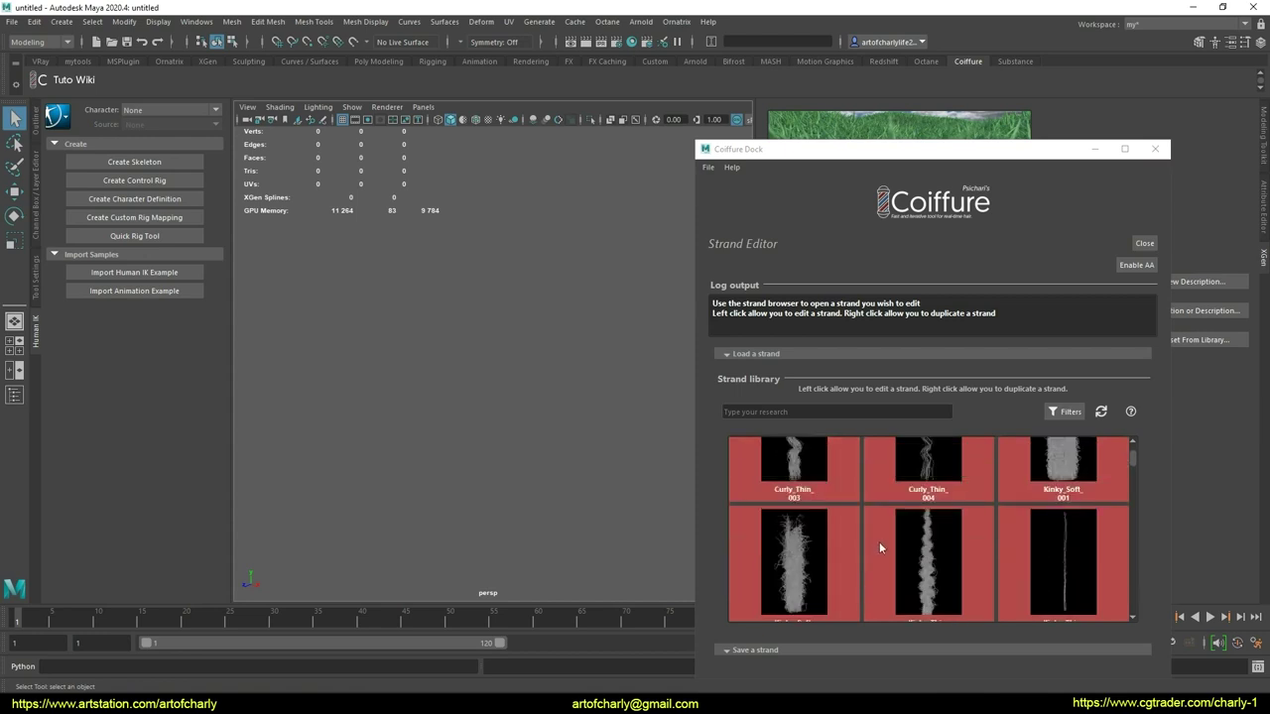
scroll(879, 544, up, 2)
scroll(770, 516, up, 2)
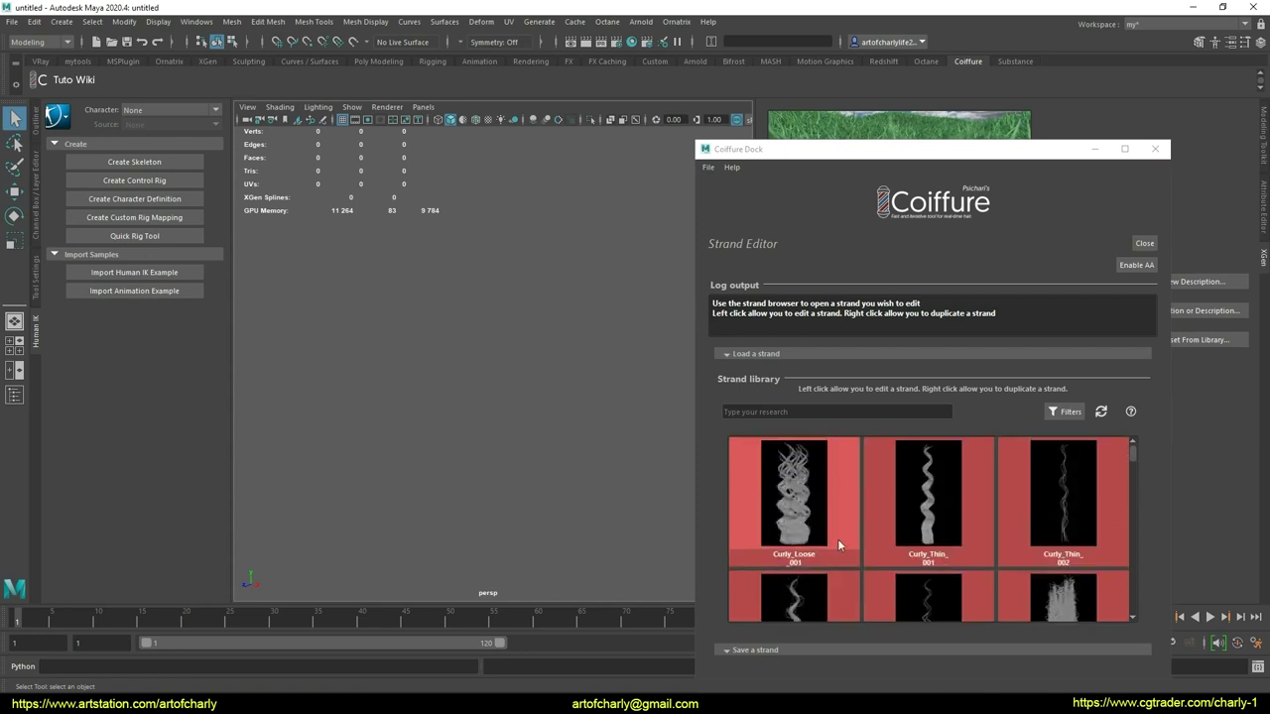
click(796, 499)
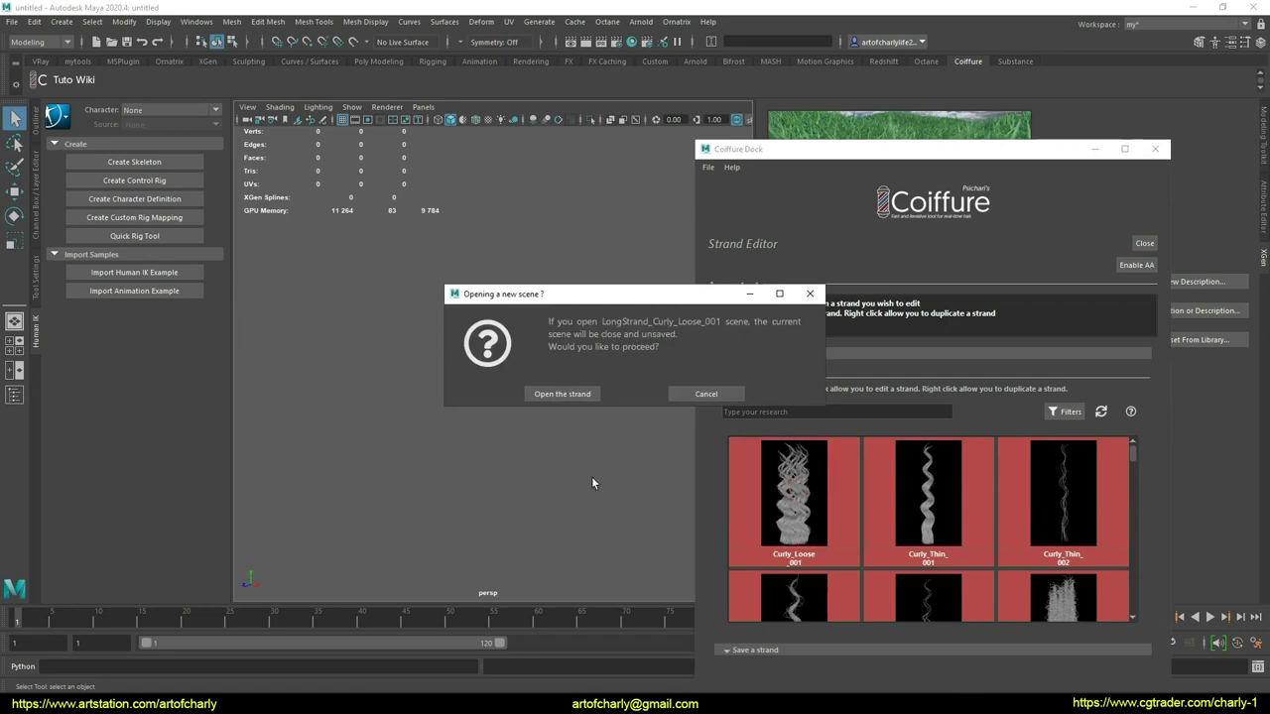
click(563, 396)
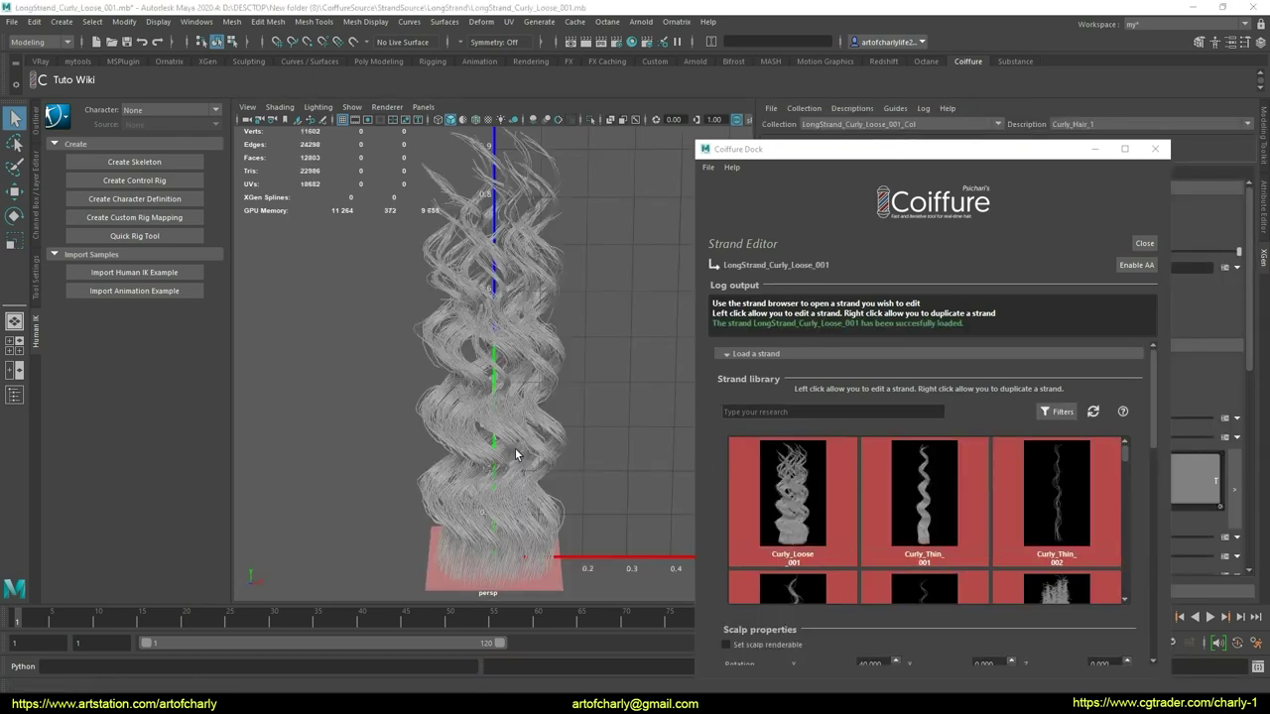
- Select Curly_Hair_1 and show its Noise1, Cut1, Coil1, Clumping2 and Clumping1 modifiers in XGen
mouse_move(602, 418)
alt+mouse_down()
mouse_move(531, 362)
mouse_move(456, 516)
mouse_move(529, 416)
alt+mouse_up()
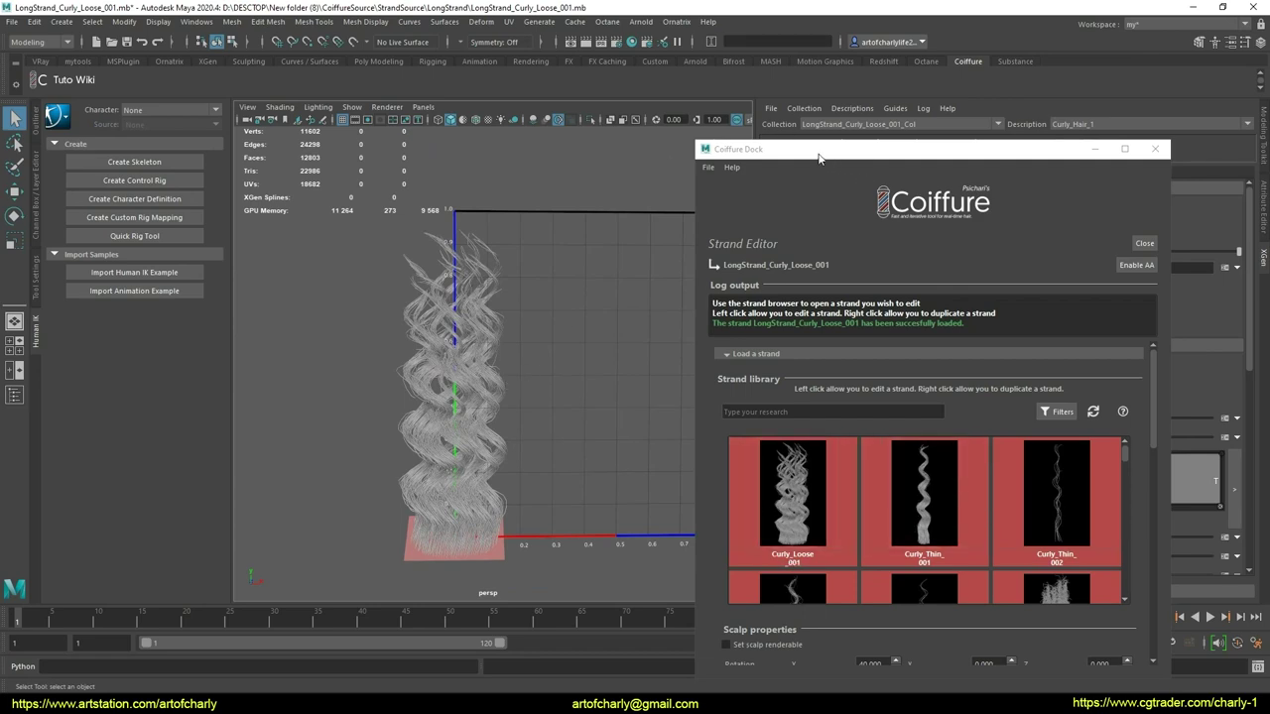
mouse_move(819, 159)
mouse_down()
mouse_move(504, 170)
mouse_move(590, 138)
mouse_move(324, 216)
mouse_move(860, 354)
mouse_move(643, 207)
mouse_move(614, 237)
mouse_move(530, 176)
mouse_move(623, 70)
mouse_move(700, 114)
mouse_move(1190, 93)
mouse_move(1255, 135)
mouse_move(961, 193)
mouse_move(1255, 189)
mouse_up()
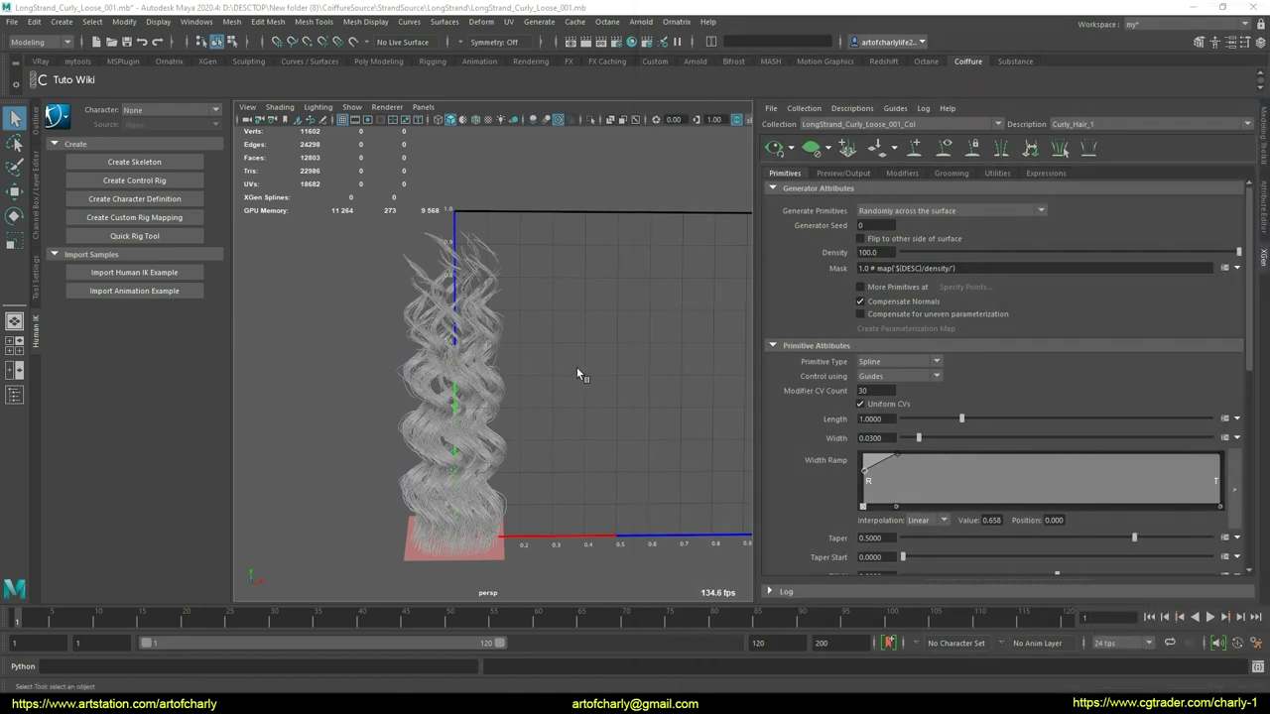
mouse_move(576, 366)
alt+mouse_down()
mouse_move(615, 368)
mouse_move(579, 367)
alt+mouse_up()
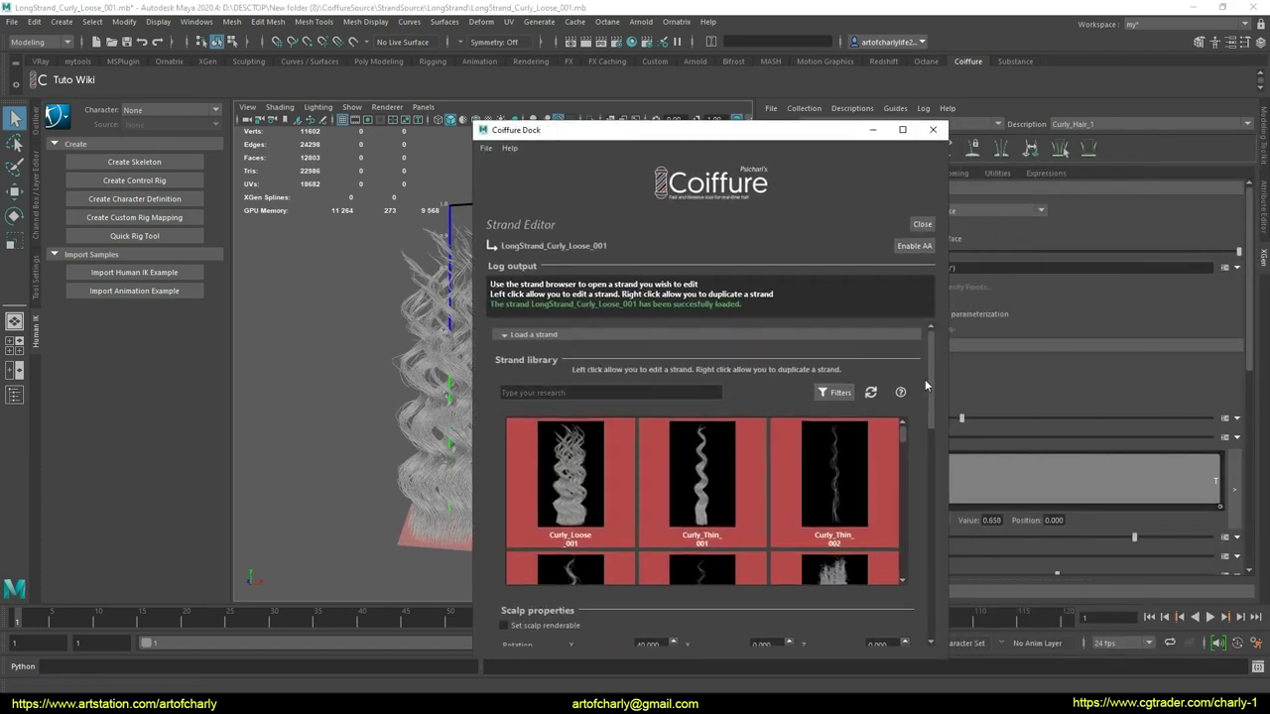
drag(928, 379, 926, 472)
click(551, 462)
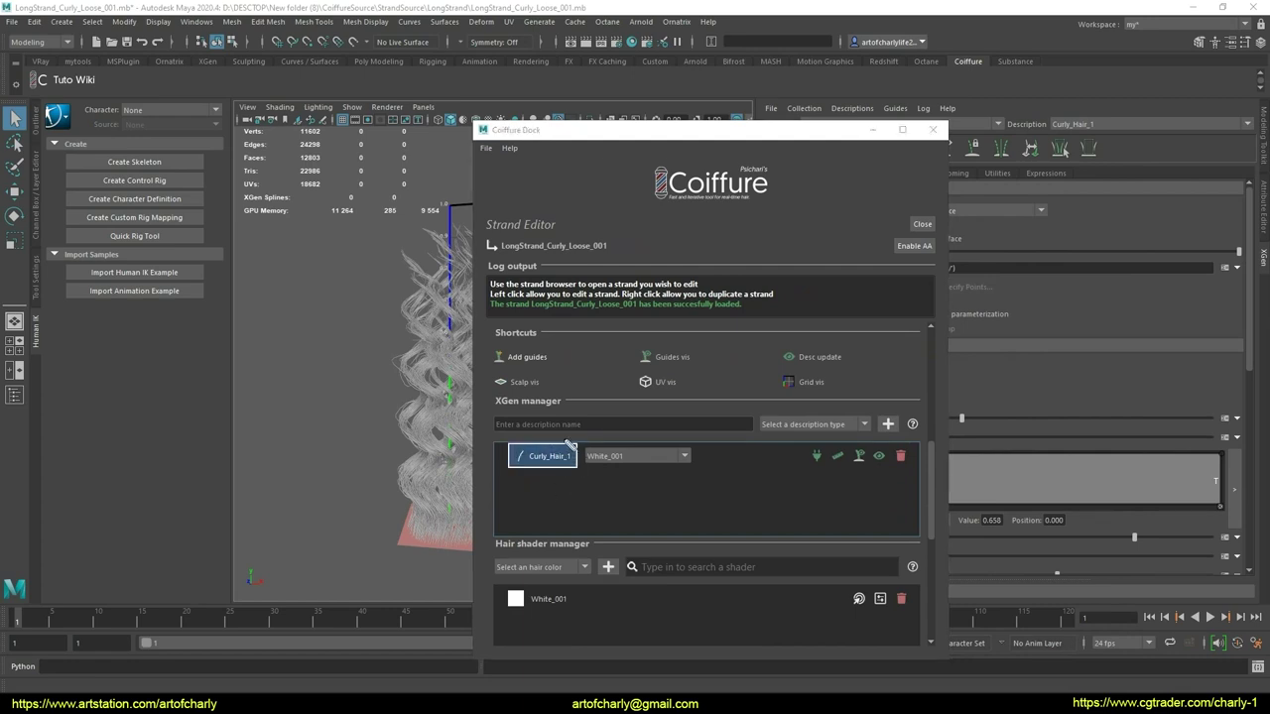
mouse_move(789, 134)
mouse_down()
mouse_move(1147, 182)
mouse_move(1259, 248)
mouse_up()
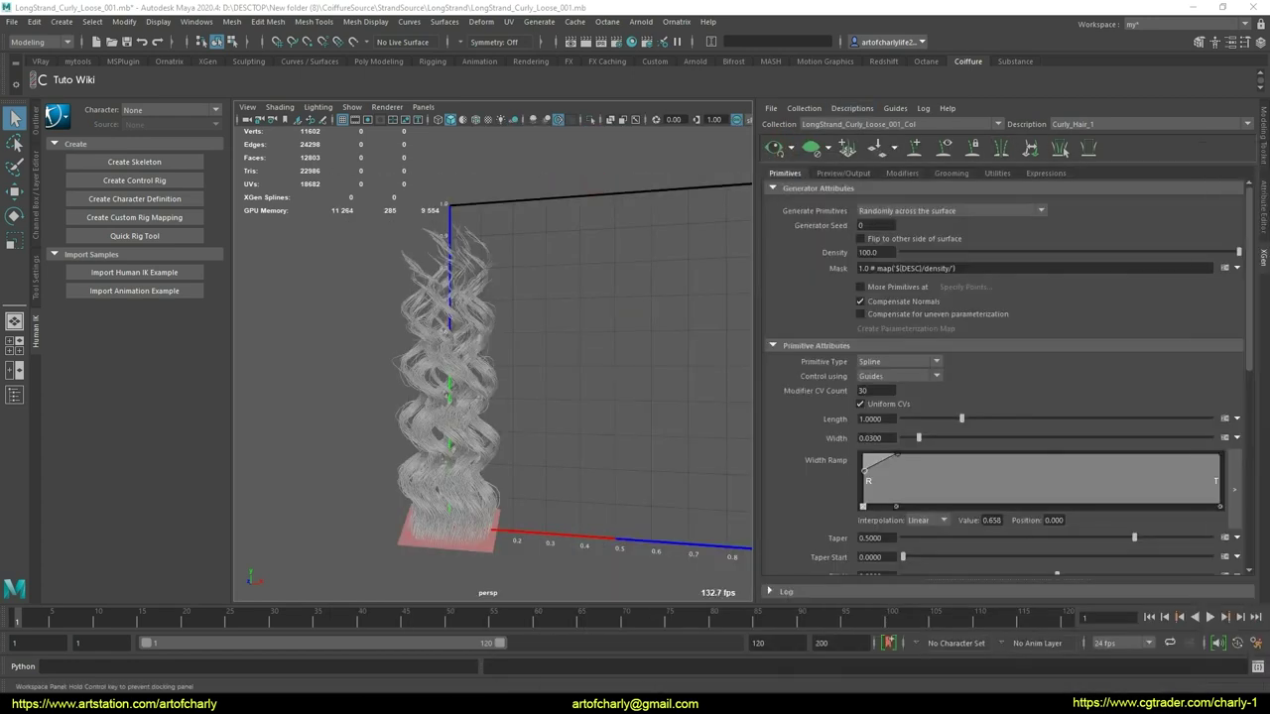
click(908, 173)
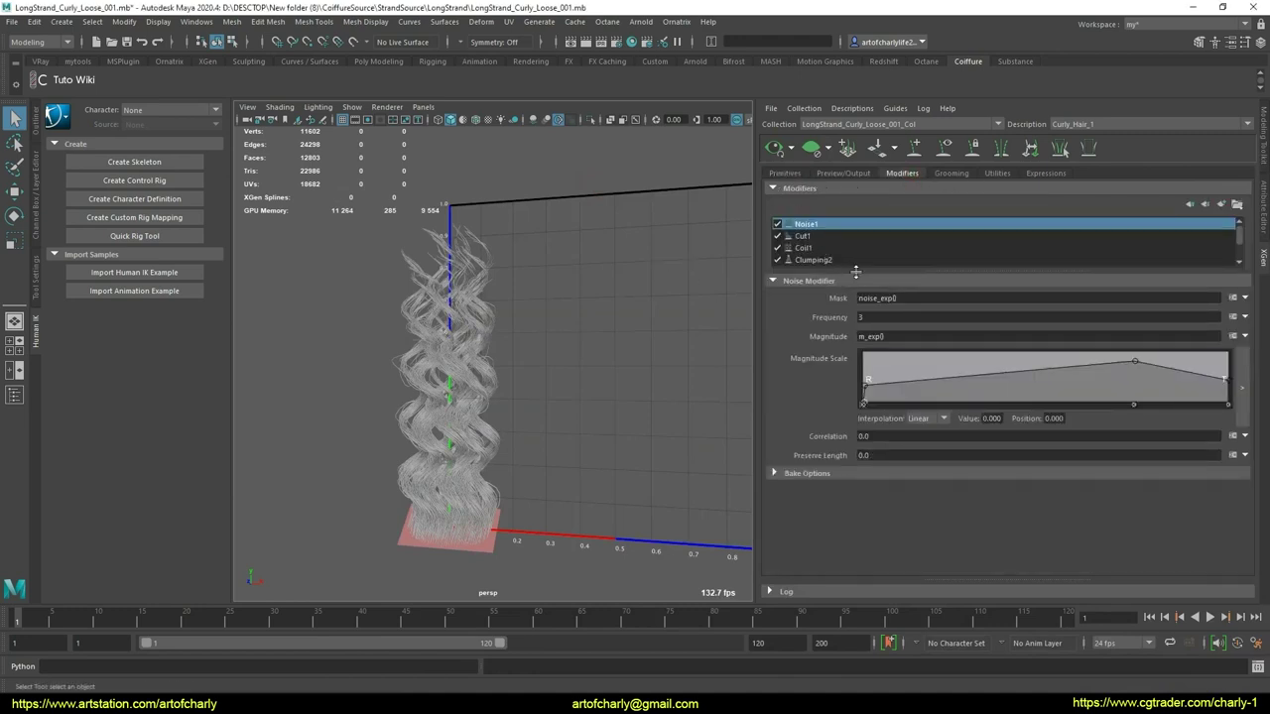
drag(855, 272, 855, 334)
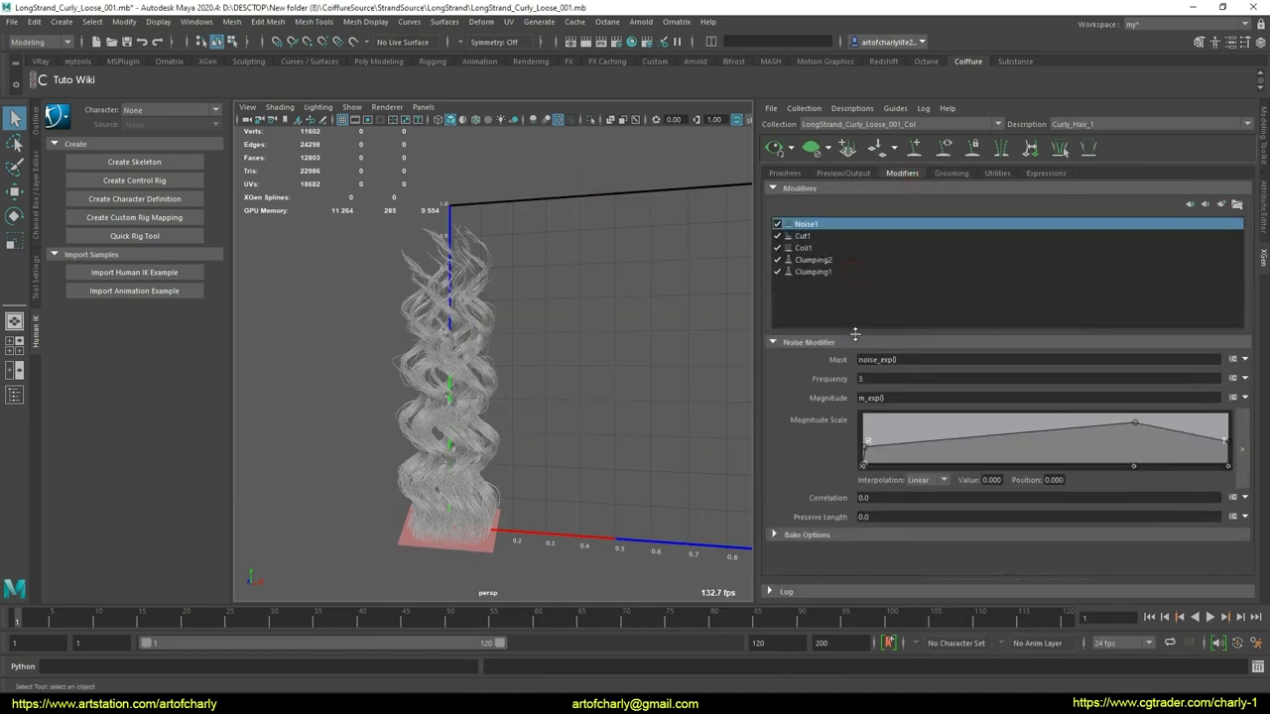
- Disable the Noise1, Cut1, Coil1, Clumping2 and Clumping1 modifiers
click(778, 224)
click(778, 236)
click(777, 248)
click(778, 260)
click(778, 272)
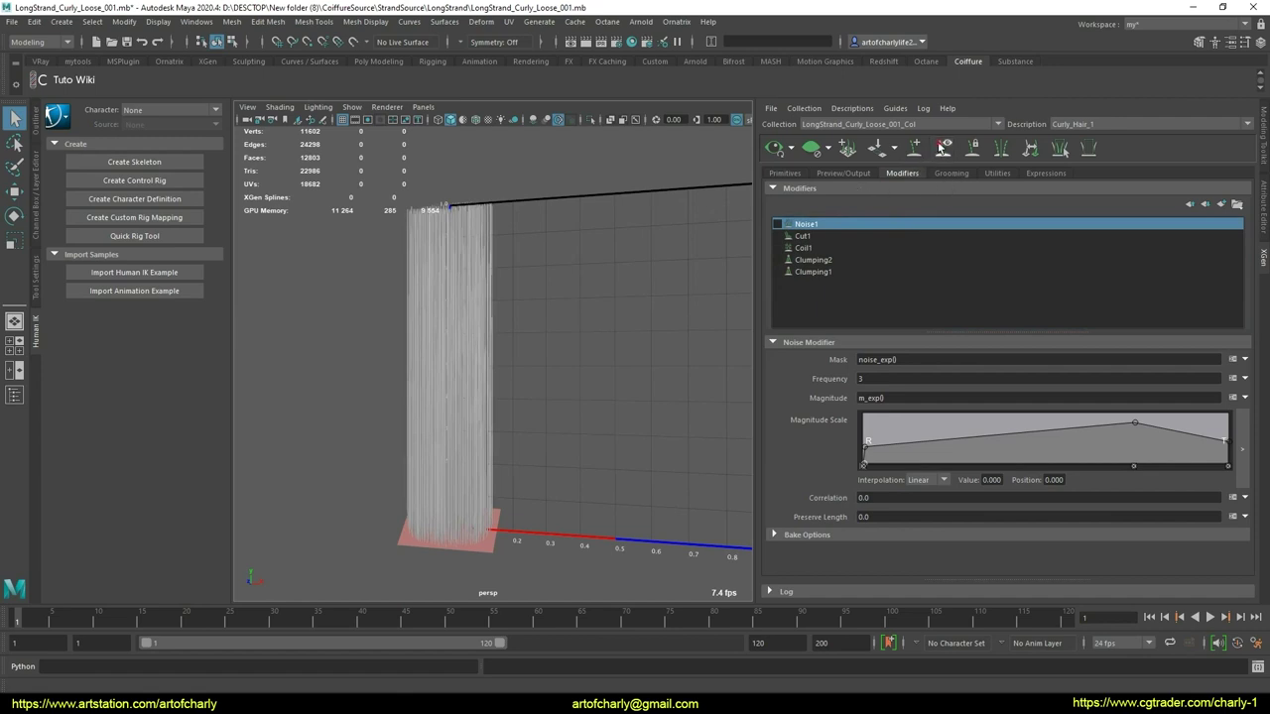
- Preview the hair as guide curves, box-select all the guides, and bring back the Coiffure Dock
click(787, 159)
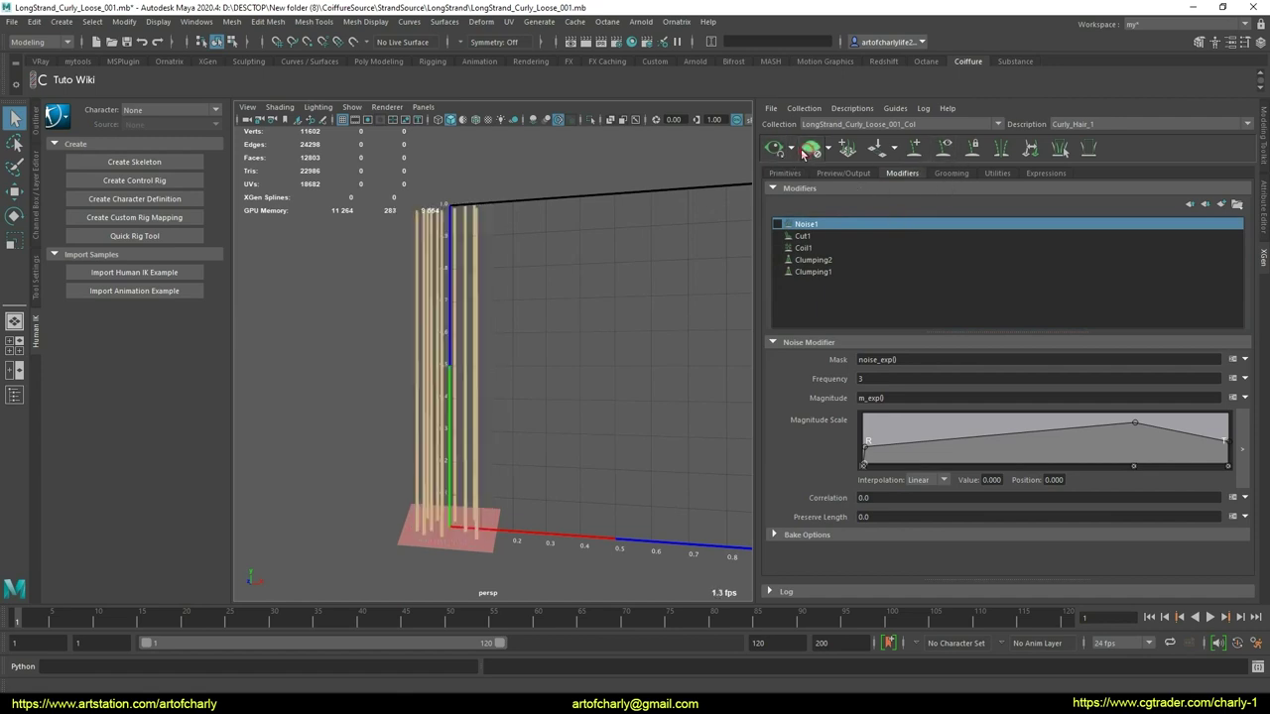
scroll(516, 334, up, 2)
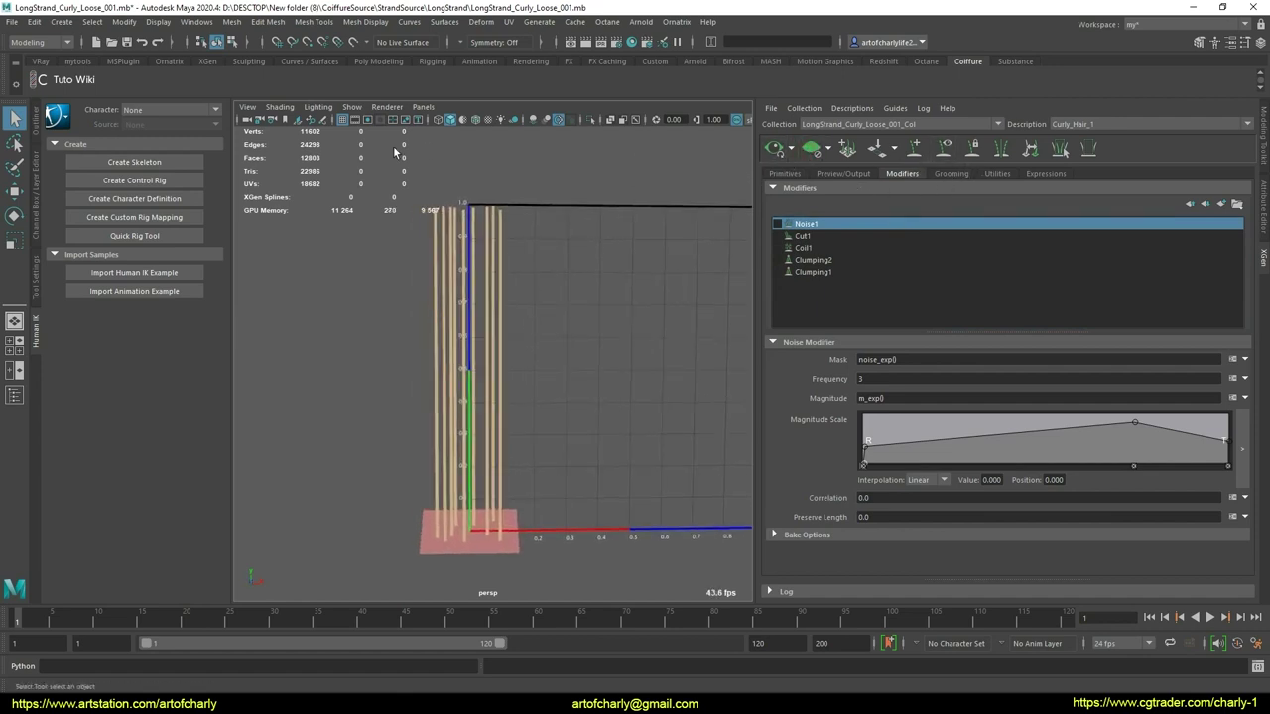
drag(467, 189, 411, 267)
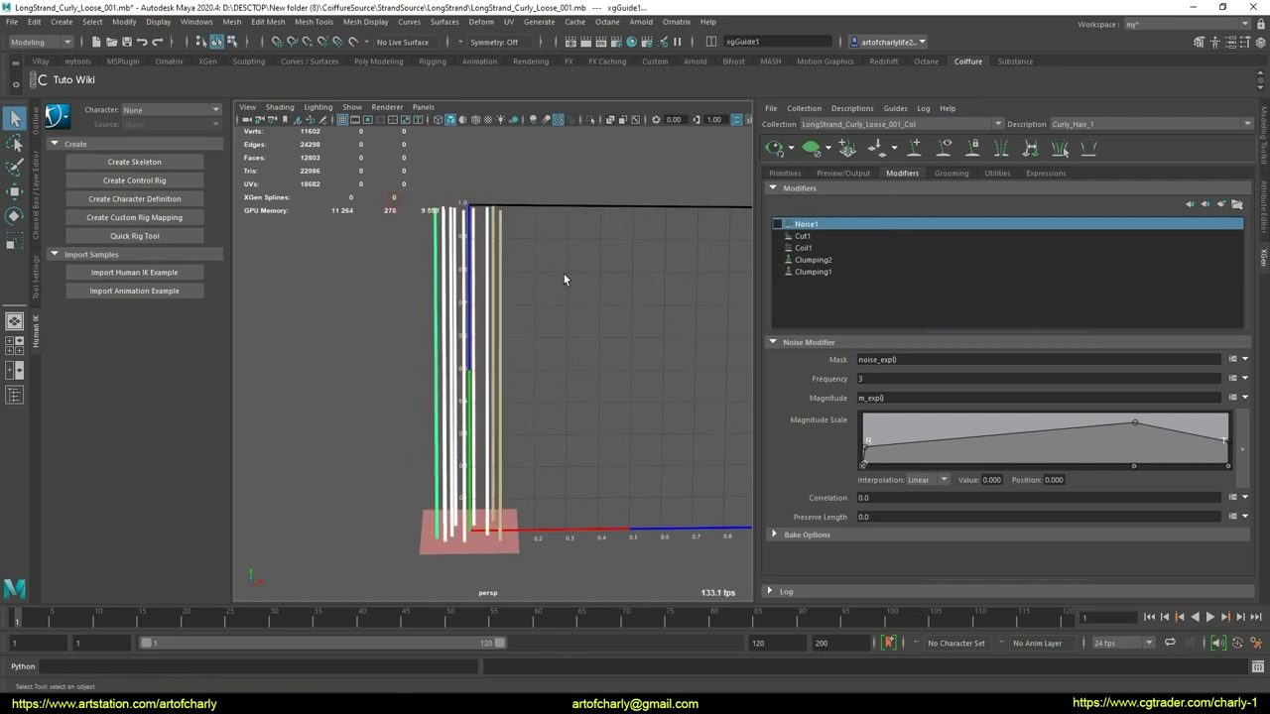
drag(563, 274, 455, 179)
drag(397, 211, 605, 396)
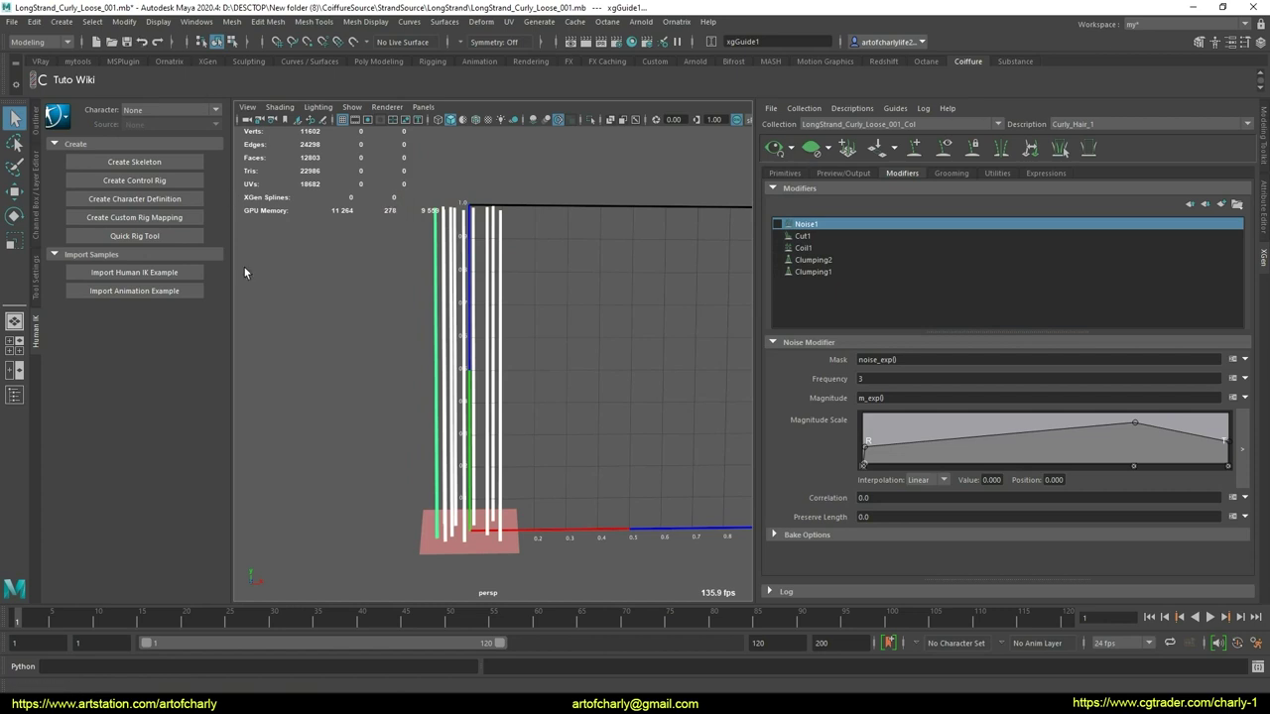
alt+drag(567, 302, 549, 297)
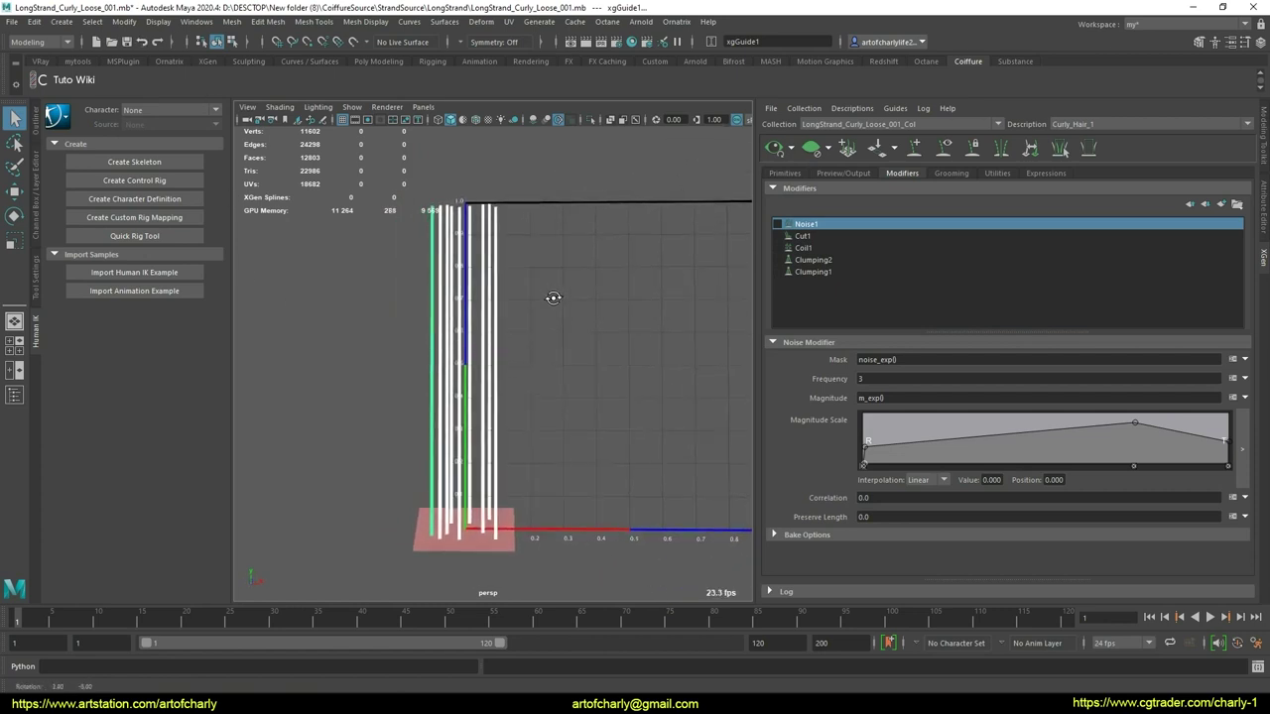
mouse_move(487, 241)
alt+mouse_down()
mouse_move(501, 244)
mouse_move(477, 228)
mouse_move(492, 248)
alt+mouse_up()
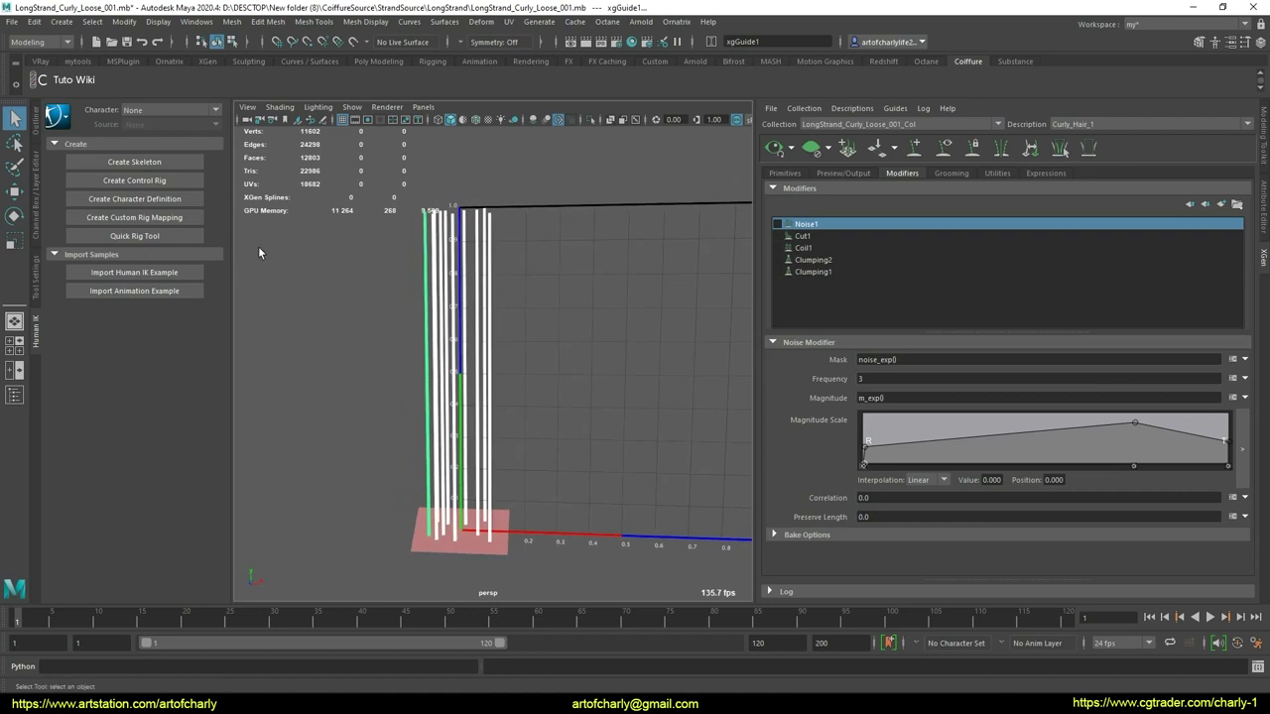
alt+drag(543, 345, 496, 288)
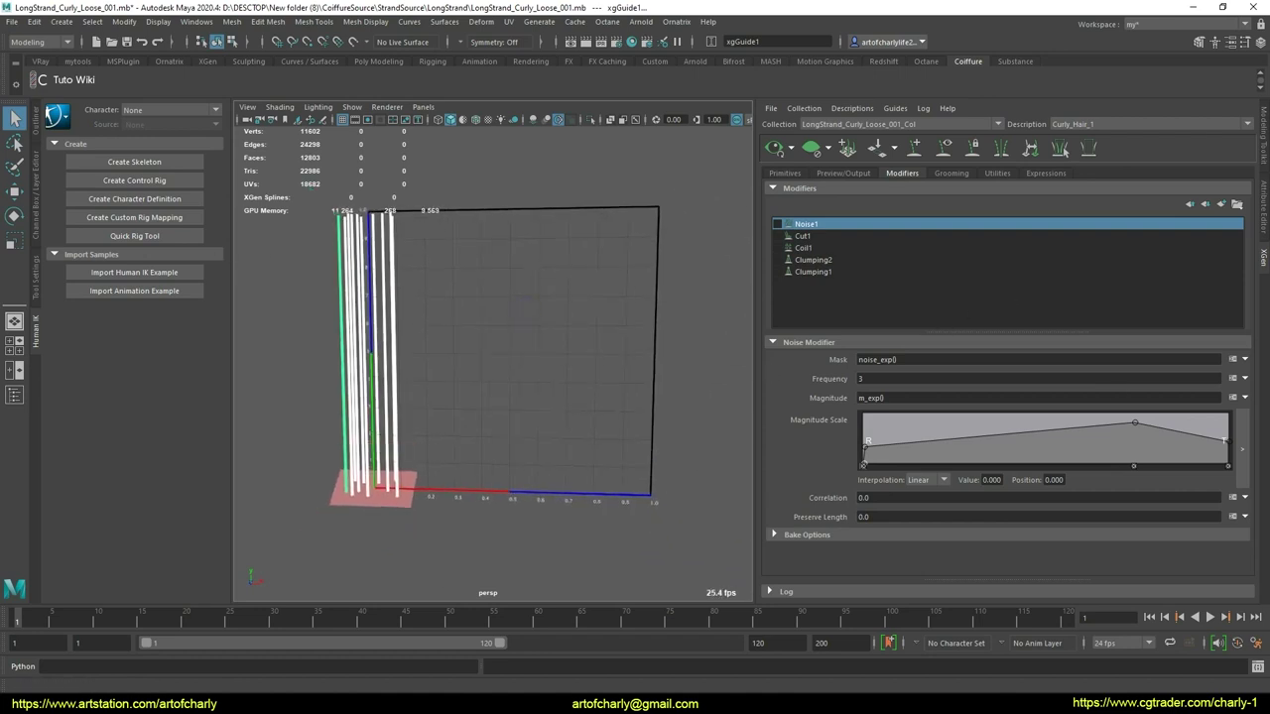
mouse_move(982, 174)
mouse_down()
mouse_move(1005, 178)
mouse_move(628, 135)
mouse_up()
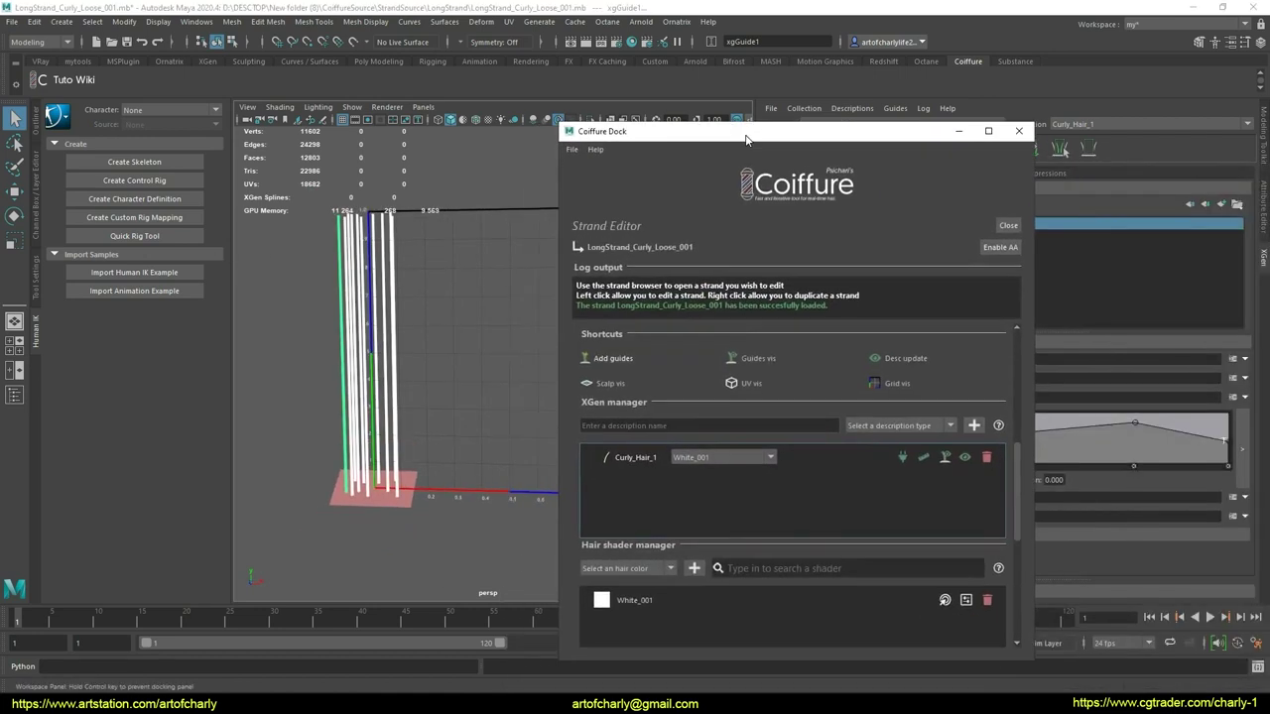
- Hide the viewport grid and move the Coiffure window out of the way
click(888, 388)
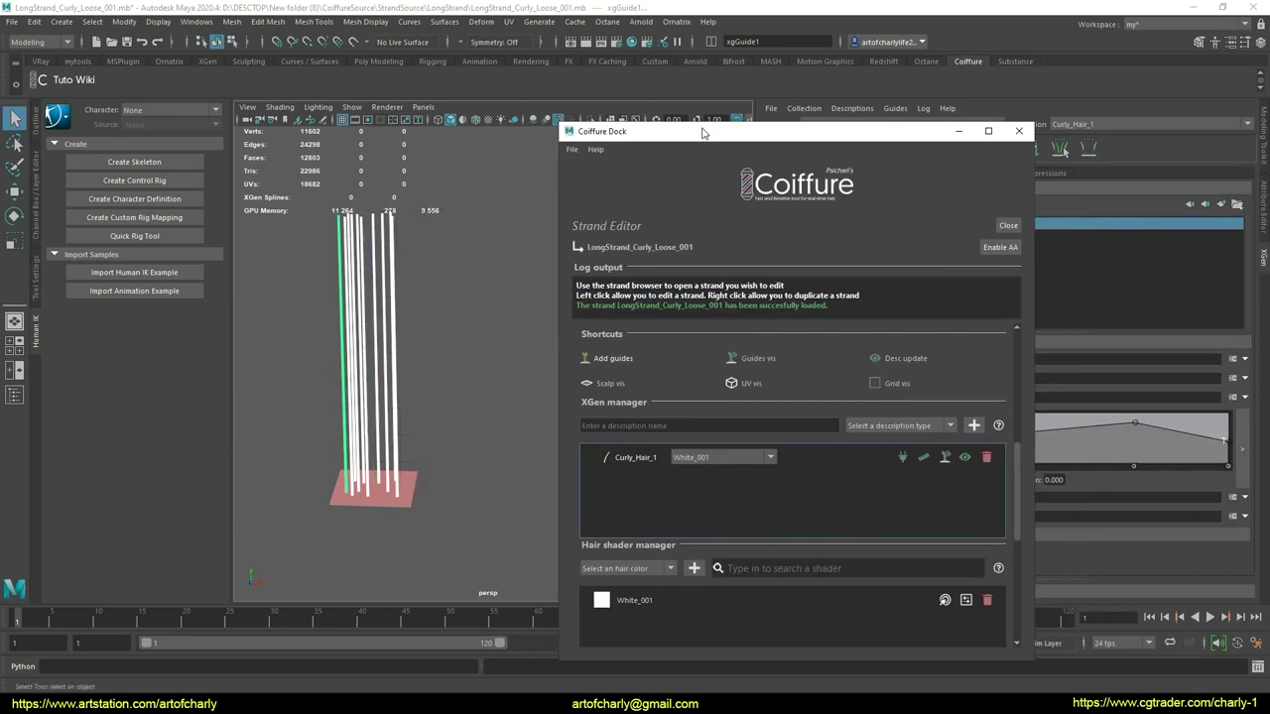
drag(702, 132, 1091, 223)
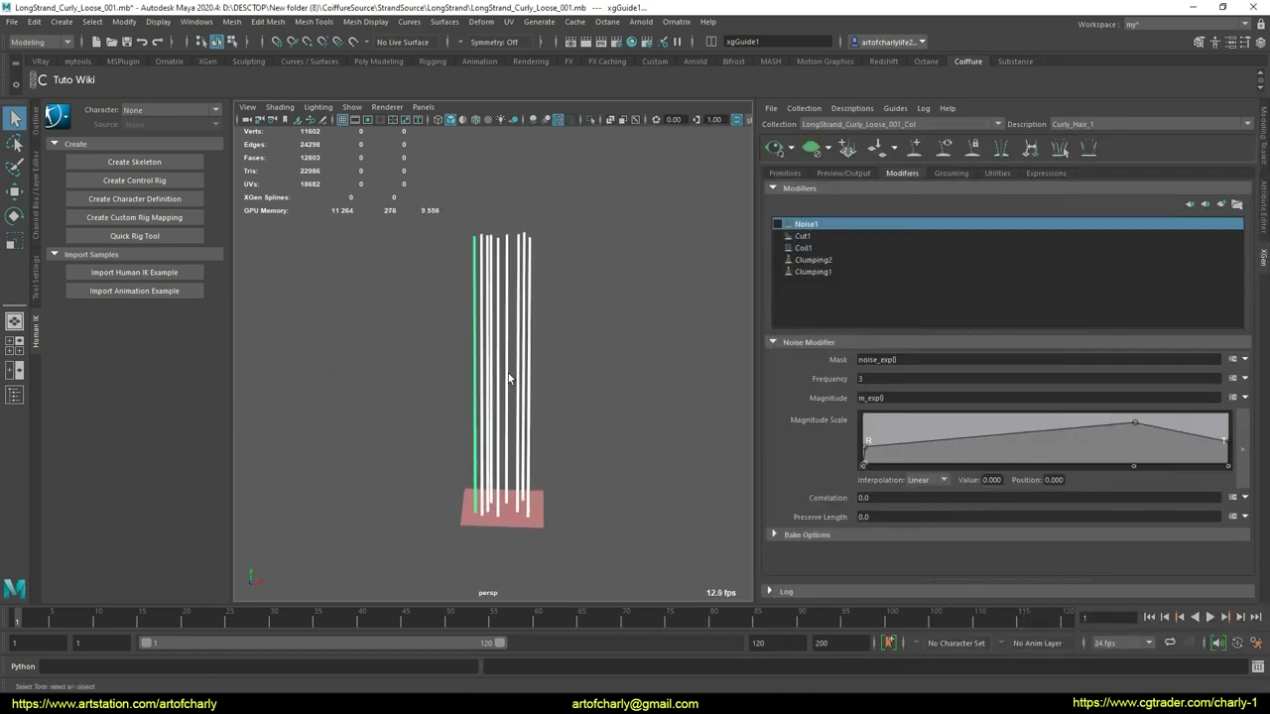
alt+drag(508, 378, 505, 377)
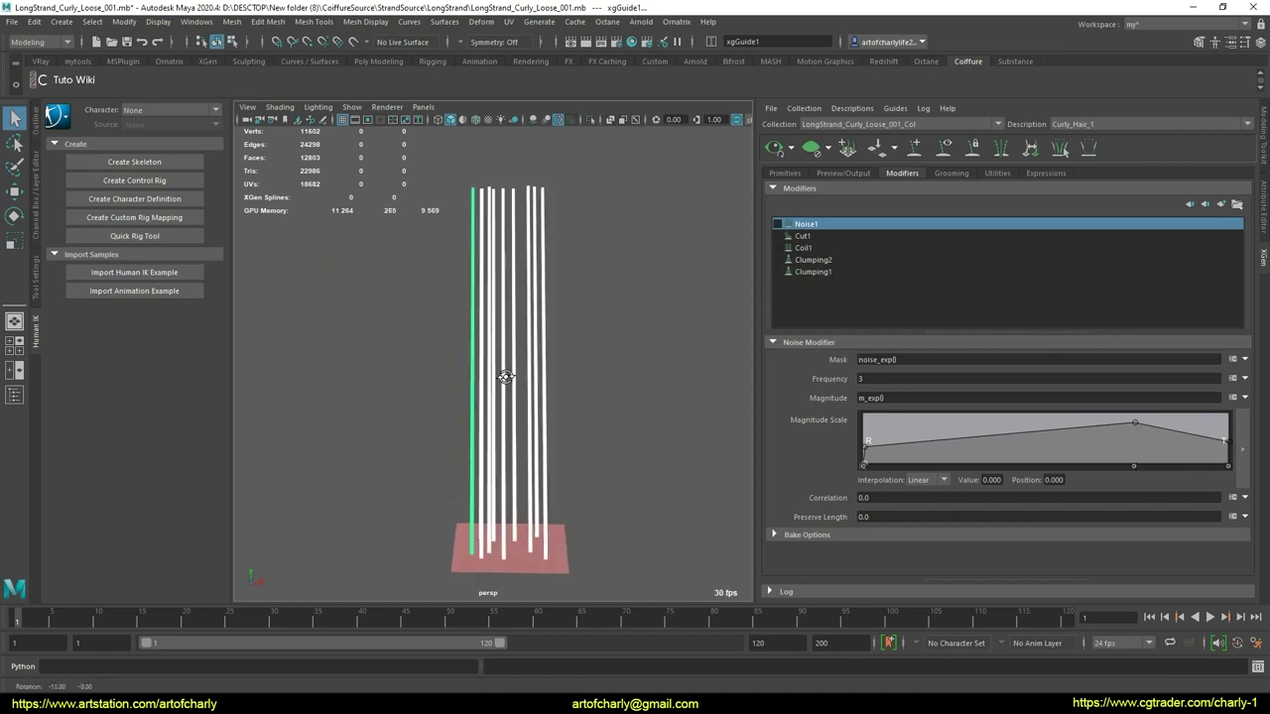
- Scale one guide curve down so it is shorter than the other guides
click(529, 189)
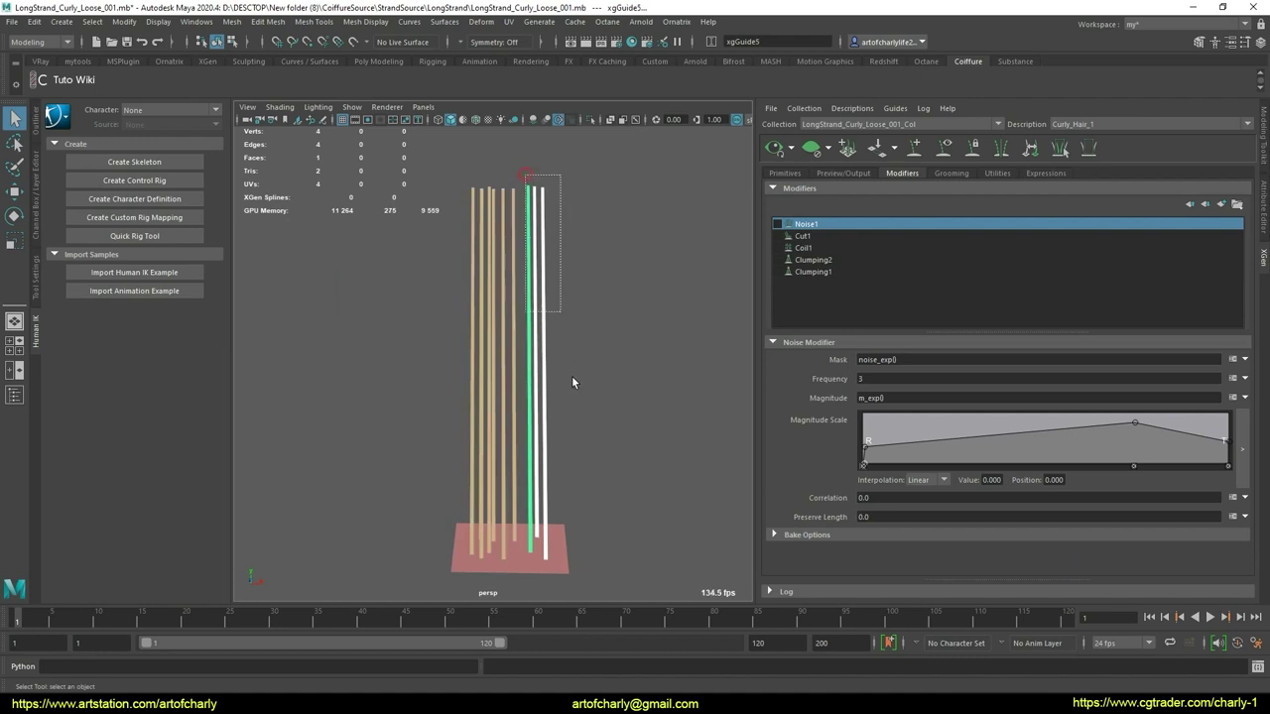
key(r)
mouse_move(533, 352)
alt+mouse_down()
mouse_move(508, 483)
mouse_move(534, 362)
mouse_move(492, 311)
alt+mouse_up()
key(q)
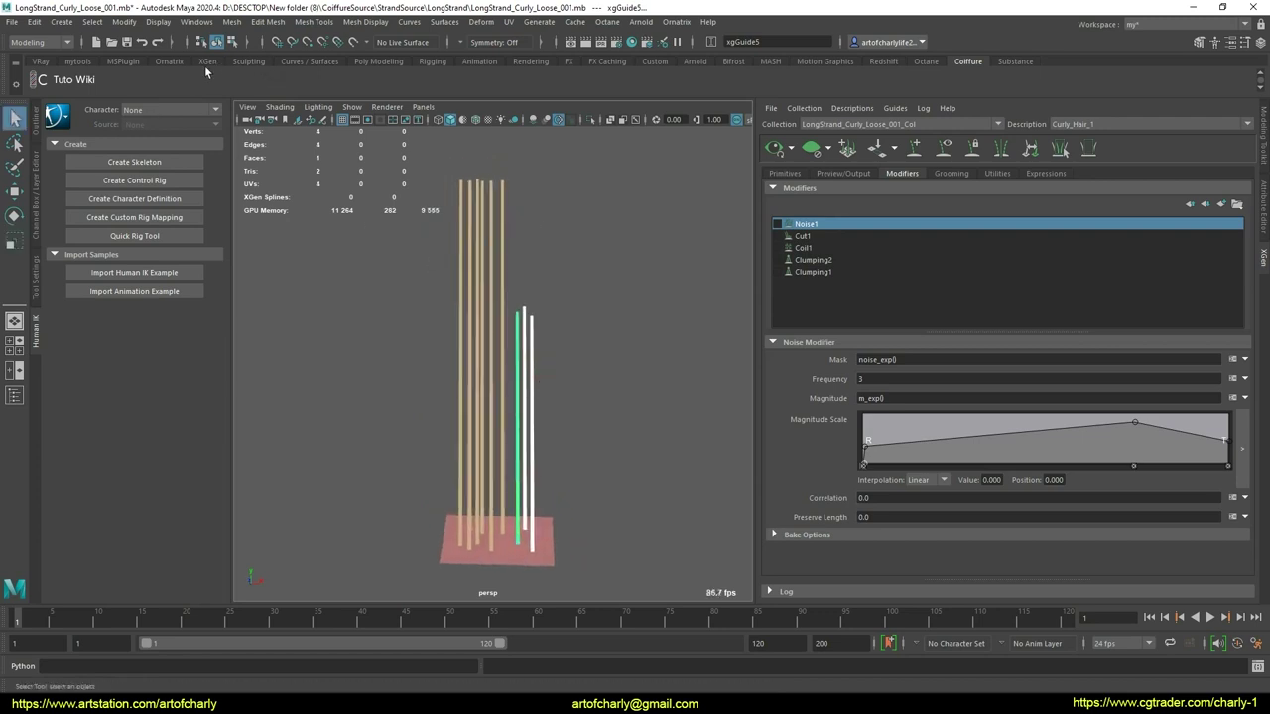
click(208, 63)
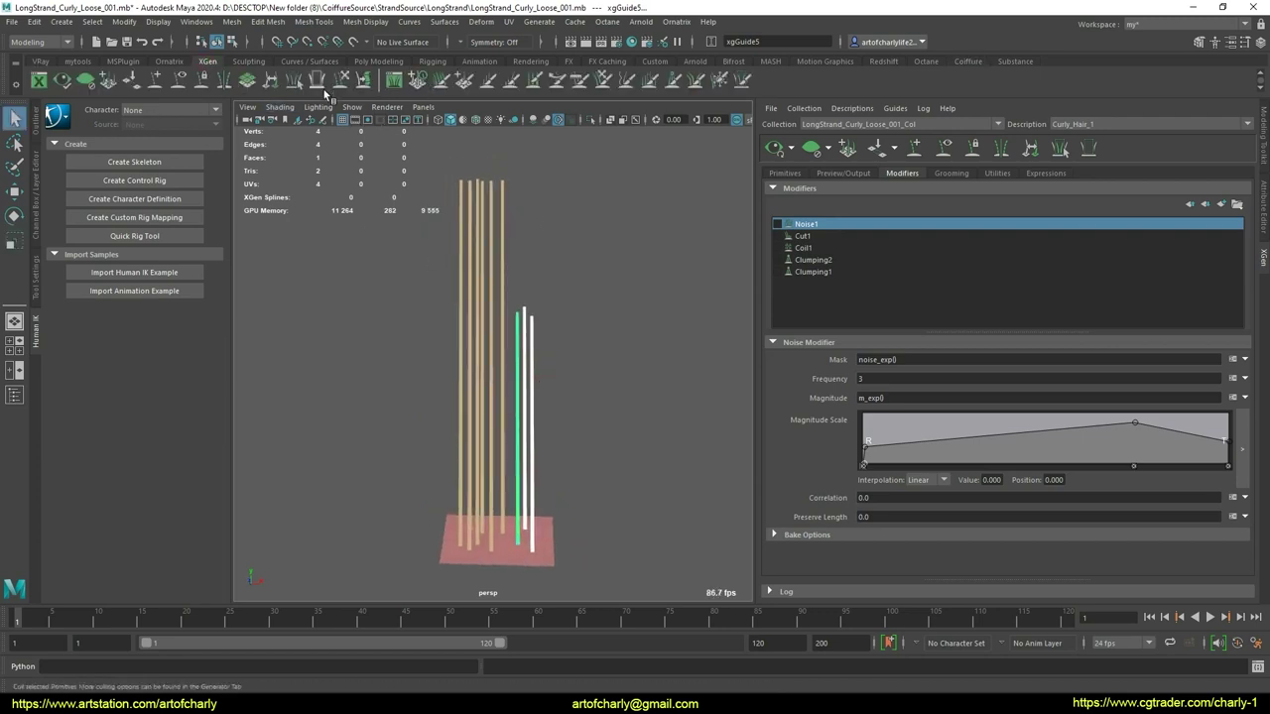
- Bend a green guide with the XGen Sculpt brush, undoing the last tip stroke
click(480, 352)
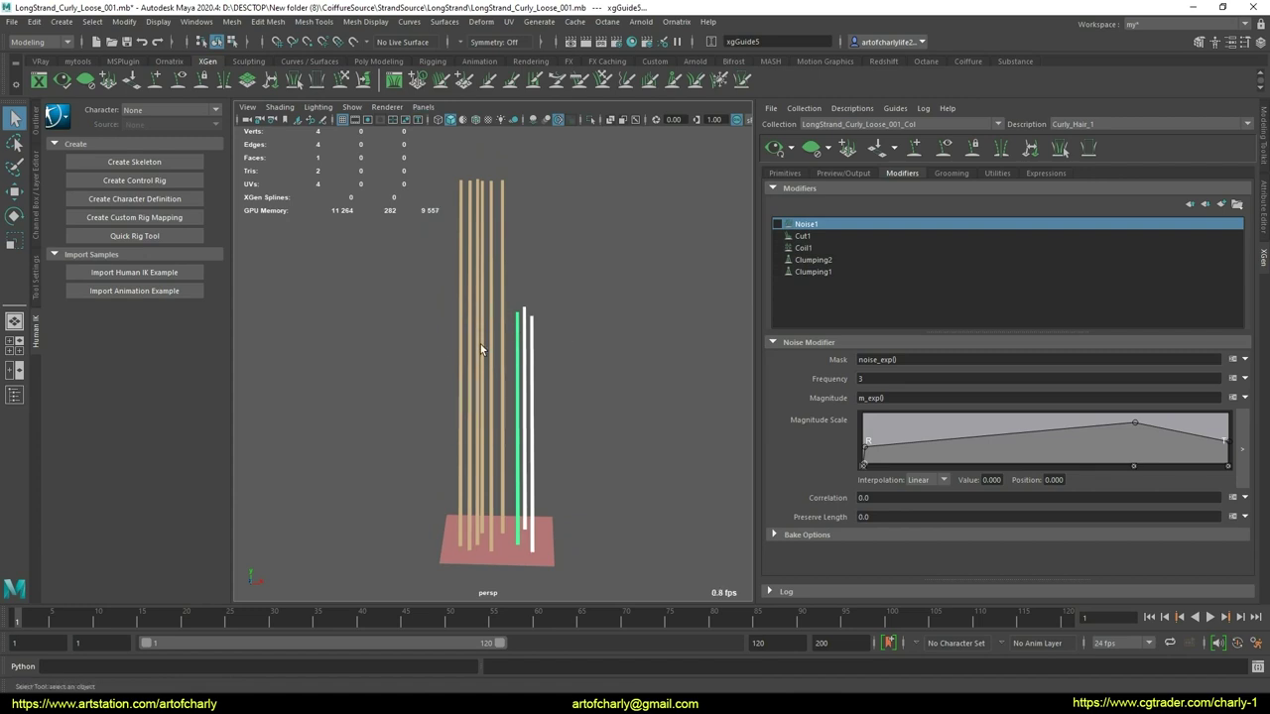
click(477, 299)
click(478, 299)
click(478, 302)
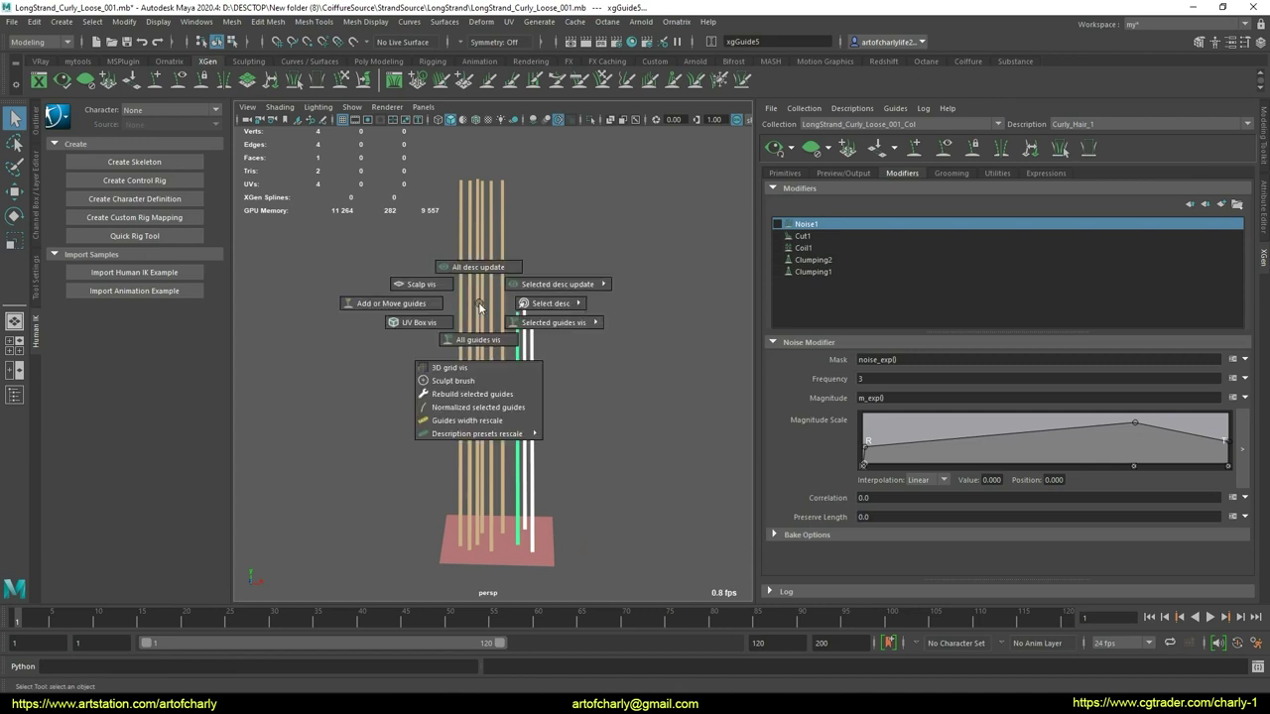
click(503, 382)
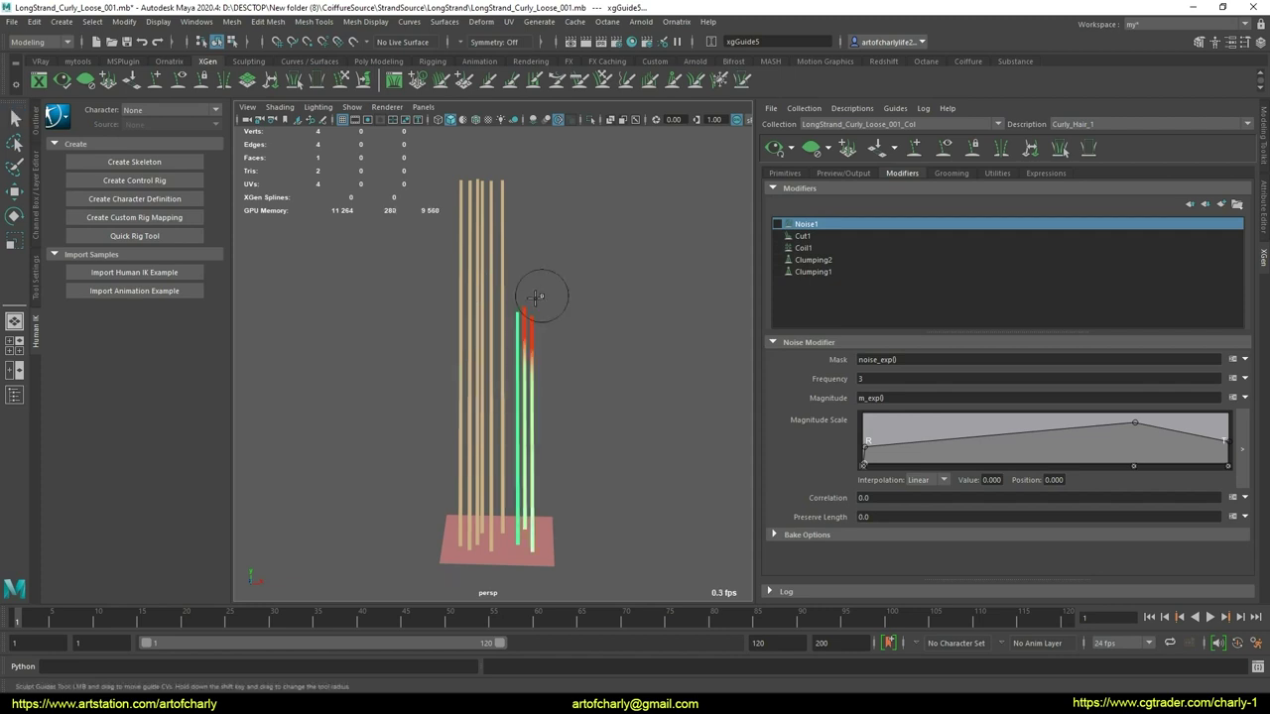
mouse_move(538, 294)
mouse_down()
mouse_move(559, 290)
mouse_move(496, 326)
mouse_move(524, 291)
mouse_move(567, 320)
mouse_up()
drag(604, 387, 540, 282)
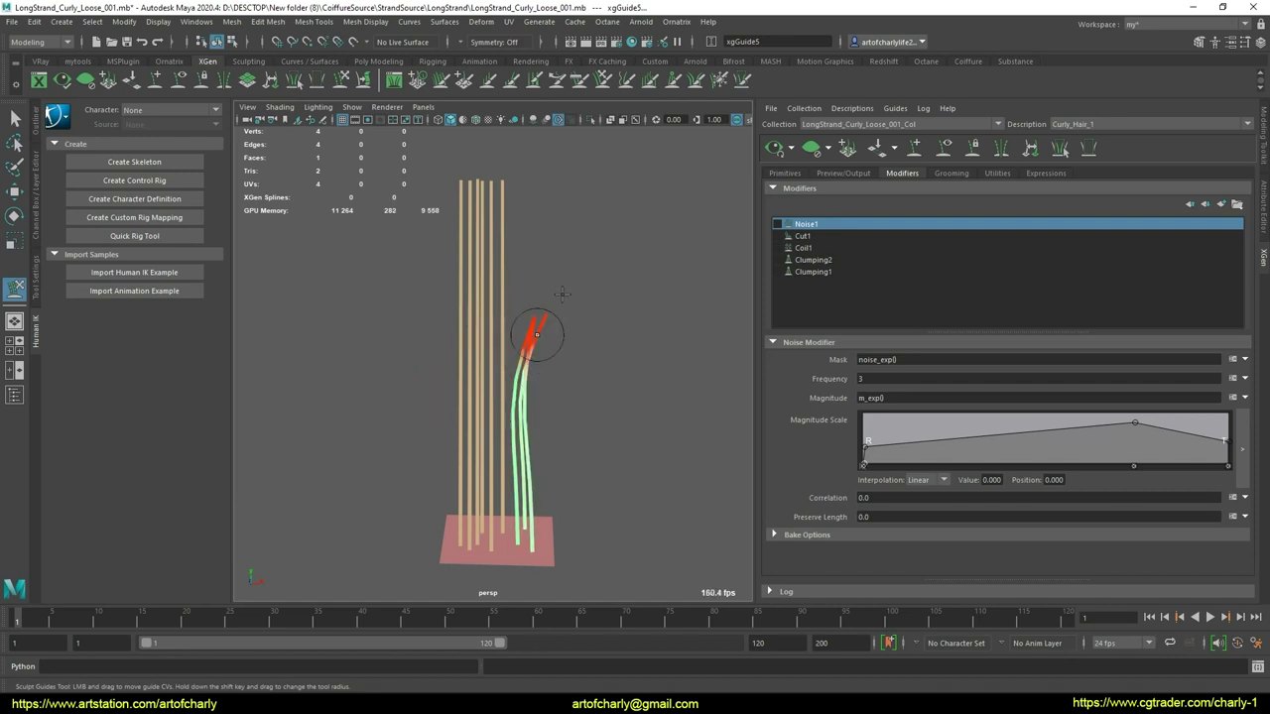
key(ctrl+z)
- Hide the guides and generate the full XGen hair preview
key(q)
click(943, 154)
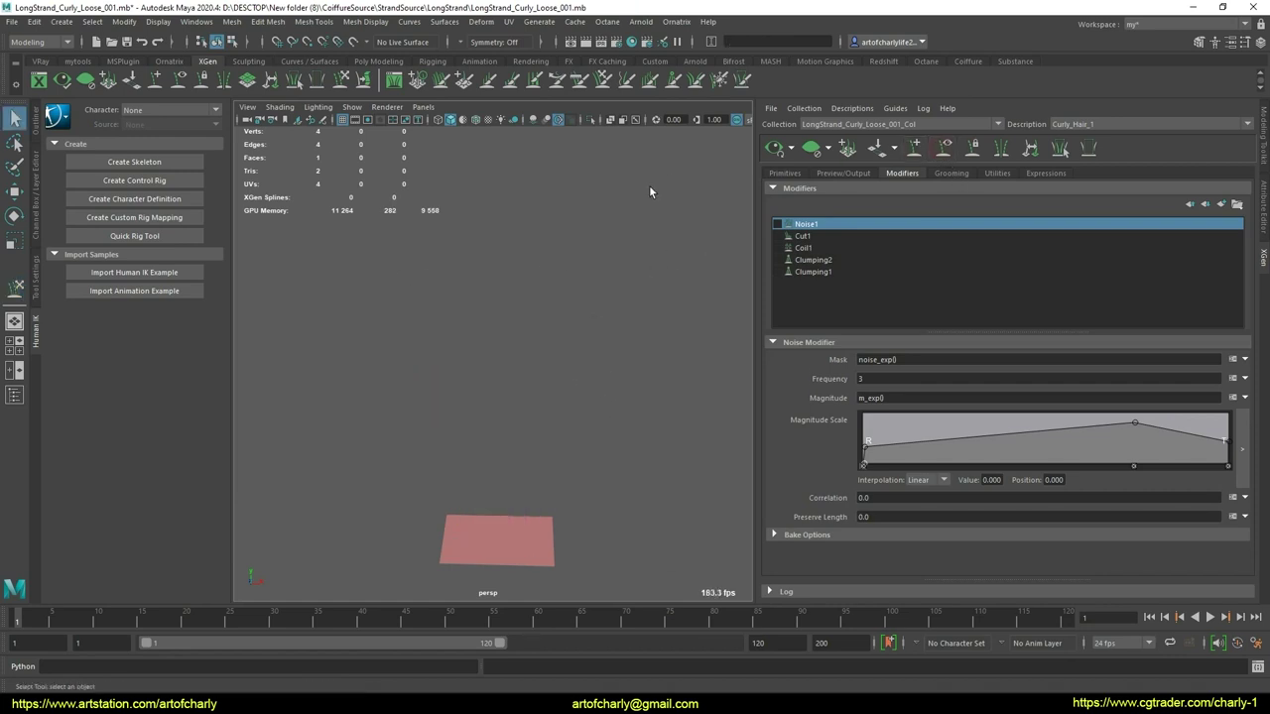
click(774, 149)
mouse_move(530, 322)
alt+mouse_down()
mouse_move(498, 297)
mouse_move(606, 292)
mouse_move(629, 309)
alt+mouse_up()
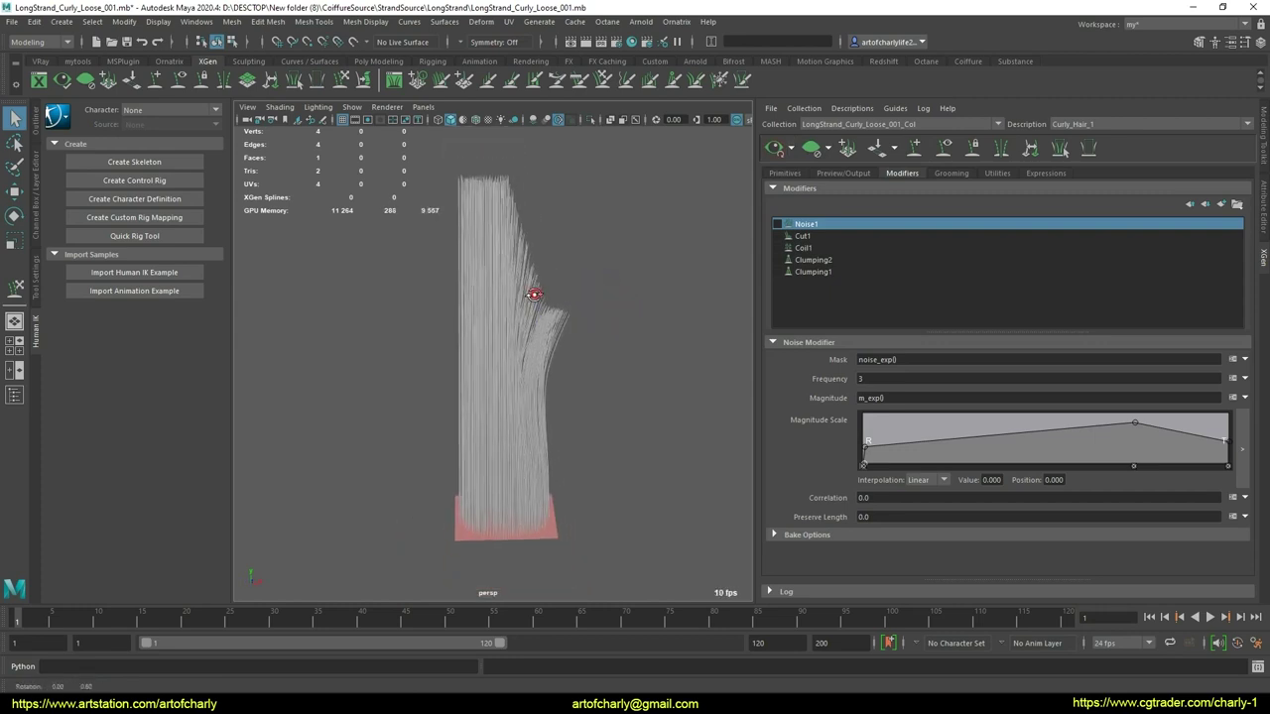
- Enable Clumping1, Clumping2 and Coil1, lowering Coil1's Count to 2, then 1
click(777, 271)
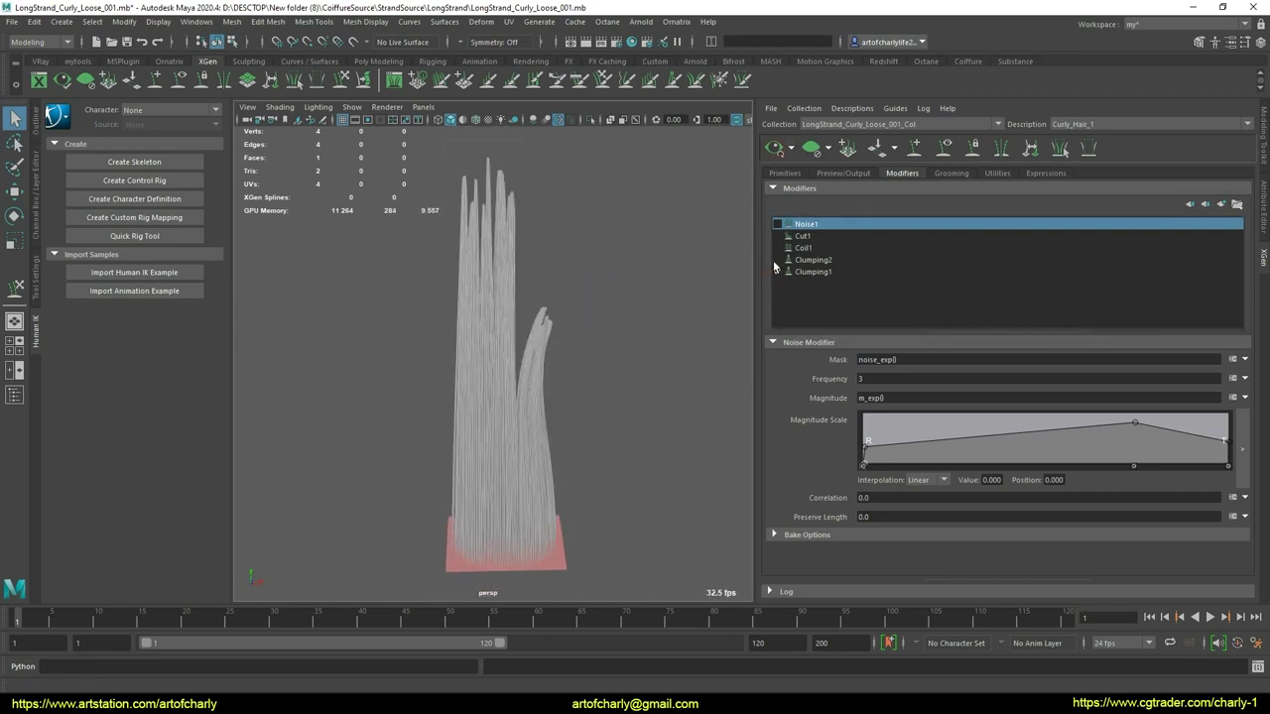
click(777, 260)
click(776, 248)
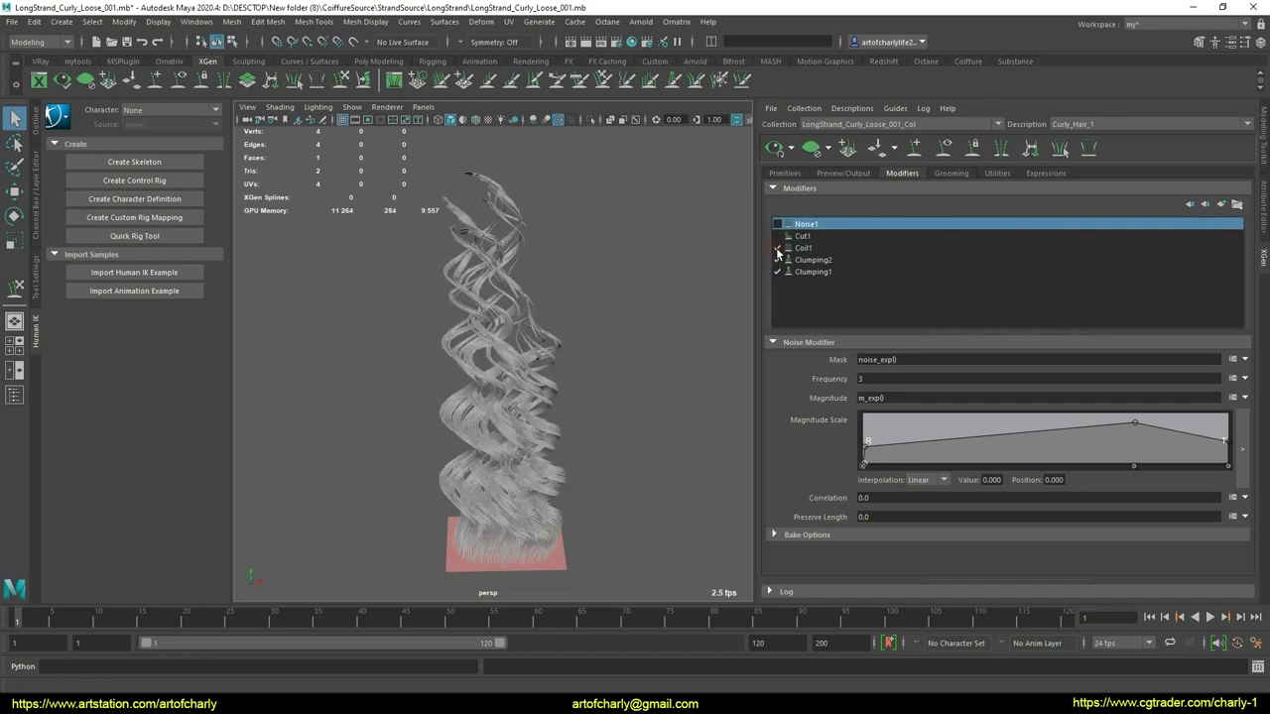
click(804, 248)
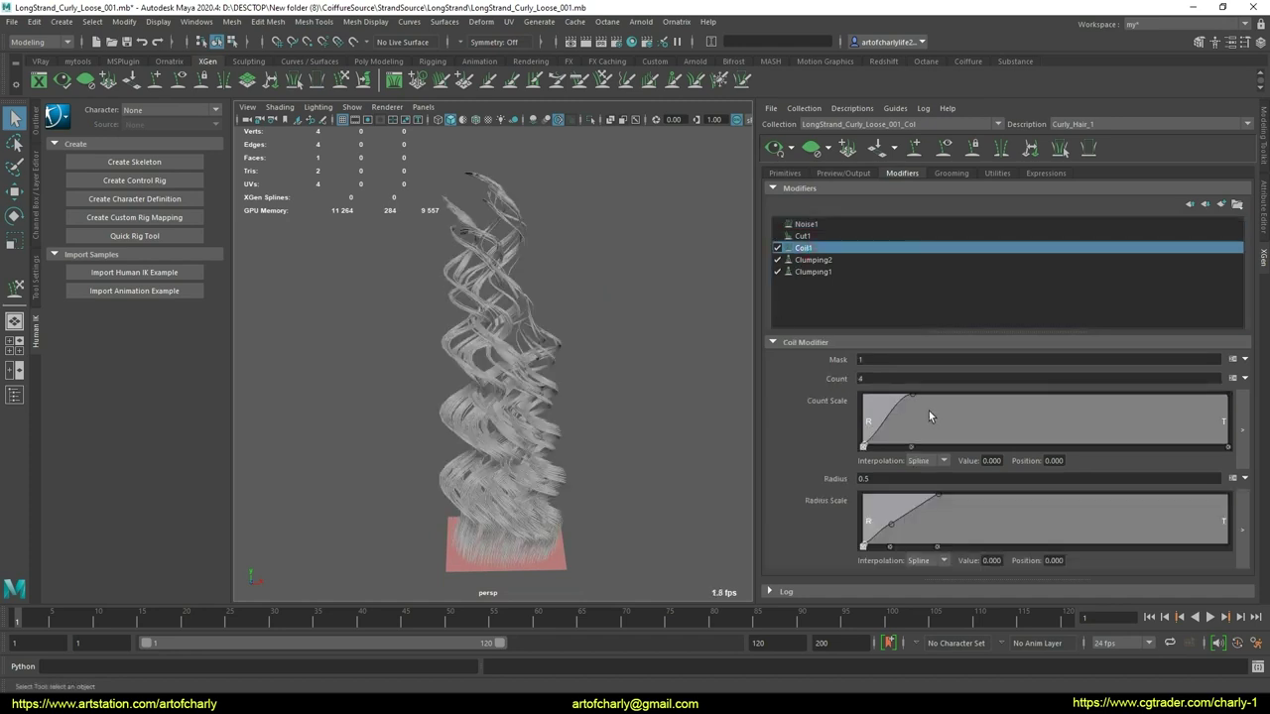
double_click(875, 378)
text(2)
key(Return)
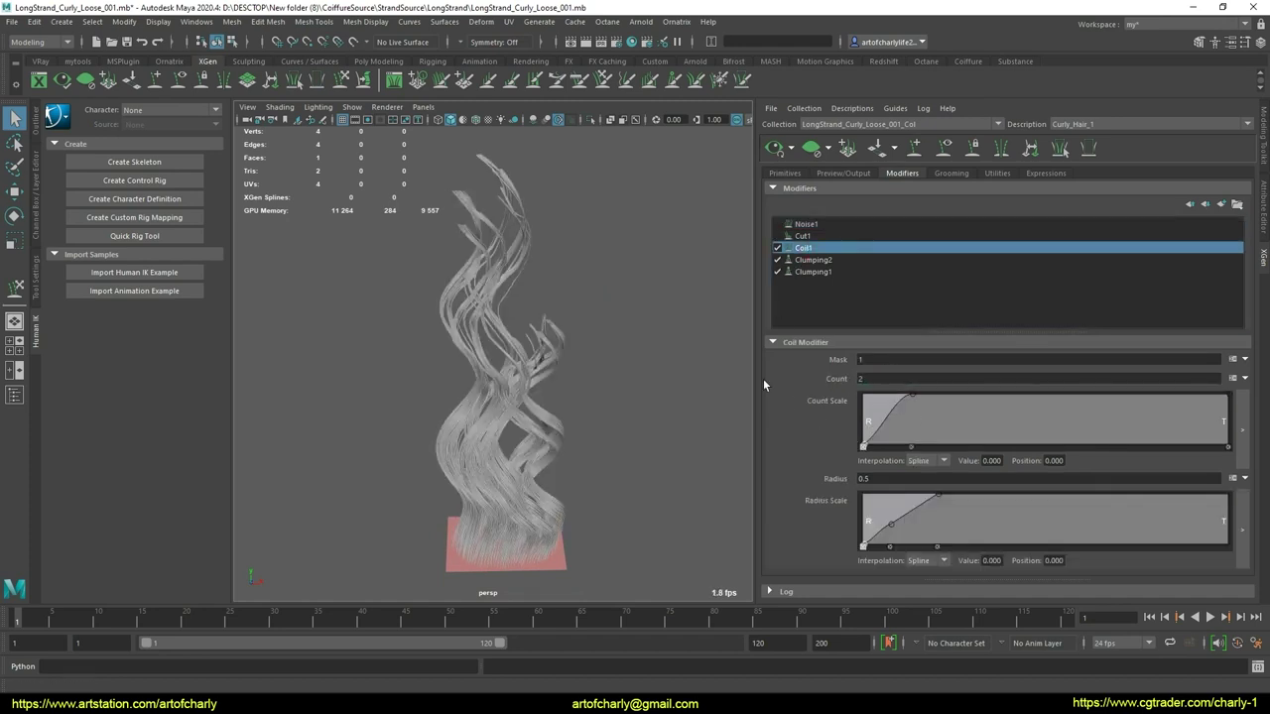
double_click(877, 379)
text(1)
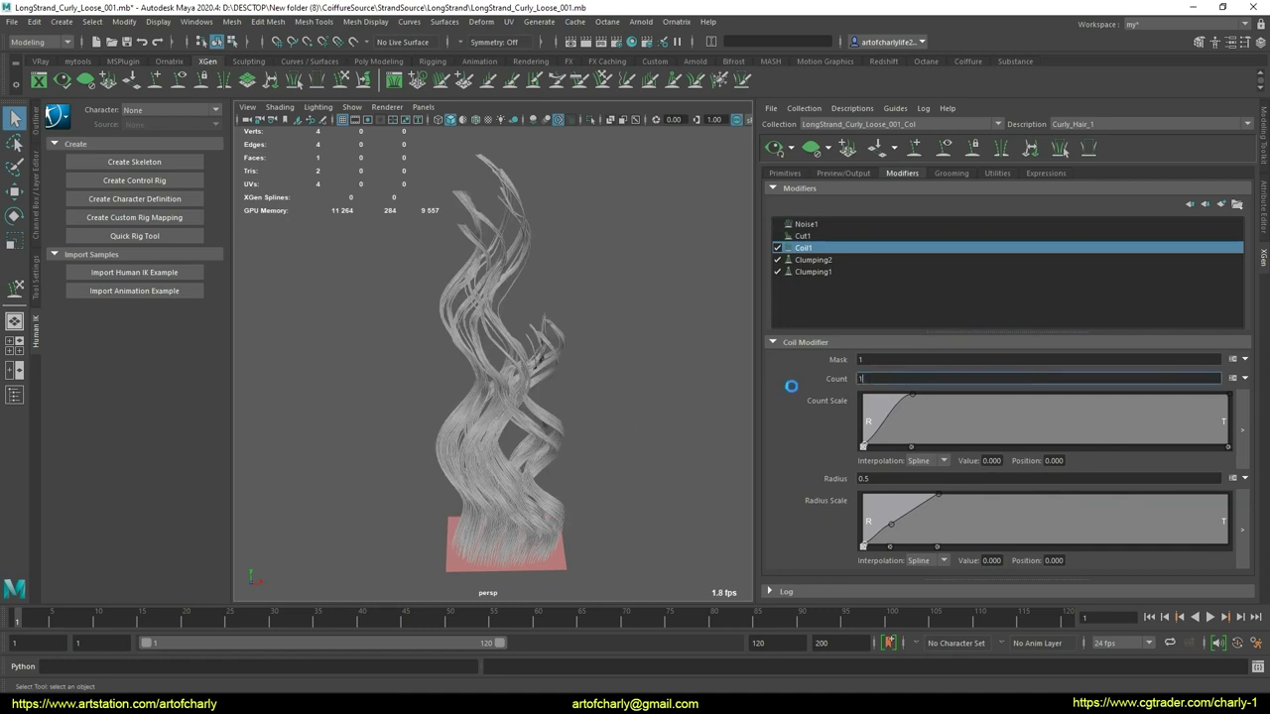
key(Return)
- Enable the Cut1 and Noise1 modifiers
mouse_move(715, 440)
alt+mouse_down()
mouse_move(390, 399)
mouse_move(530, 403)
mouse_move(553, 426)
mouse_move(534, 352)
mouse_move(546, 403)
alt+mouse_up()
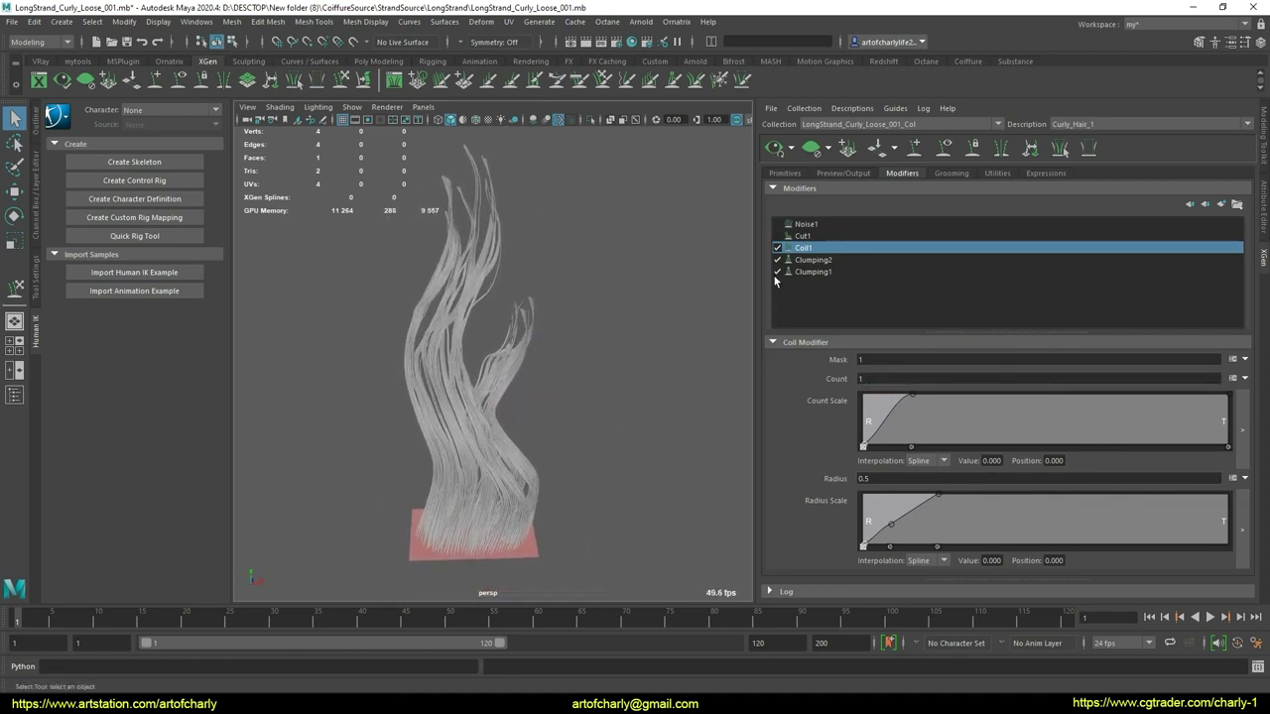
click(802, 236)
click(804, 224)
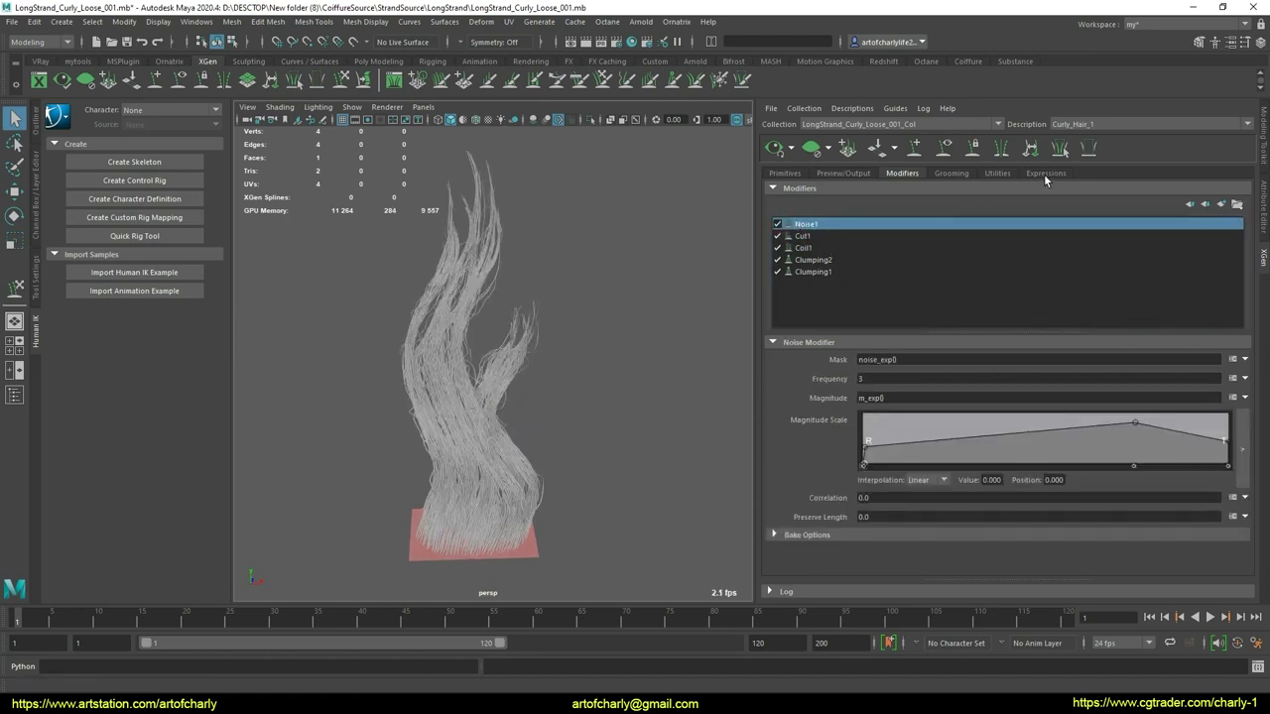
- Raise noise_exp's Non Stray Value to 0.175 and adjust its stray values
click(1044, 176)
click(807, 217)
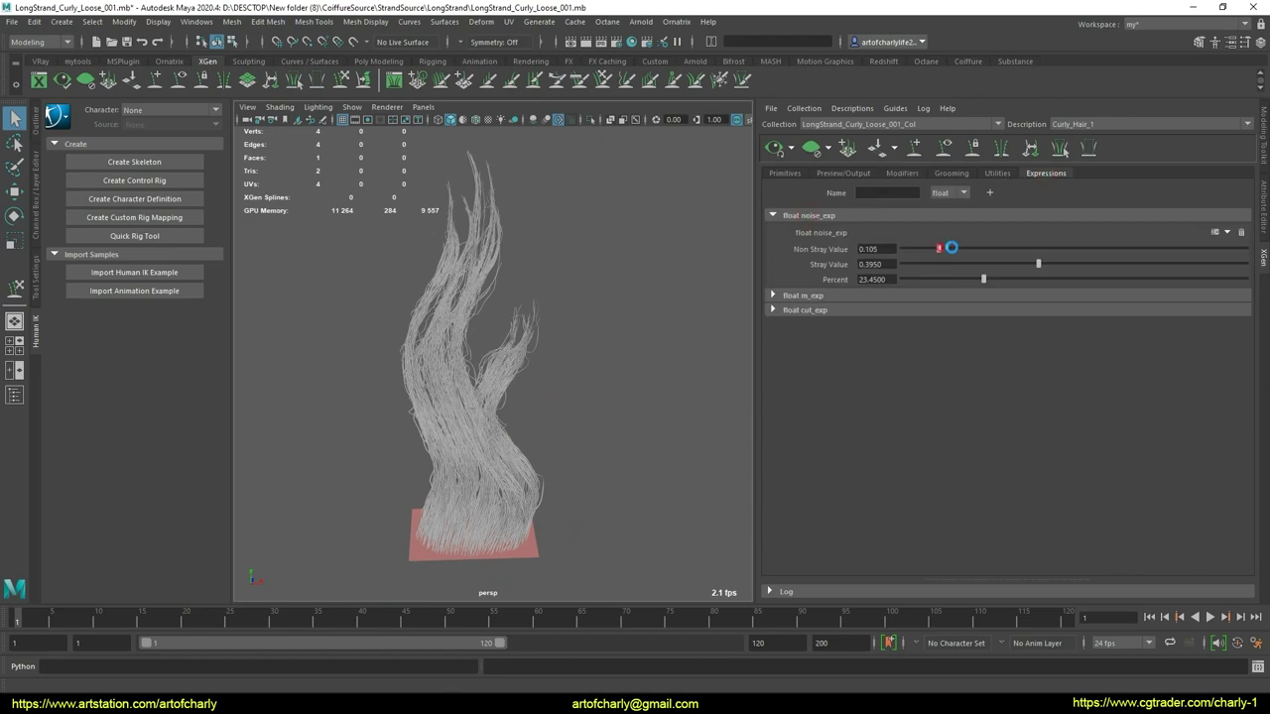
drag(950, 247, 962, 249)
mouse_move(547, 303)
alt+right_down()
mouse_move(582, 300)
mouse_move(555, 307)
alt+right_up()
drag(962, 248, 964, 248)
mouse_move(1038, 264)
mouse_down()
mouse_move(1069, 267)
mouse_move(1019, 259)
mouse_move(1065, 278)
mouse_move(971, 279)
mouse_up()
- Lower the m_exp Min value and set cut_exp Rand Min 0.0, Rand Max 0.21
click(833, 294)
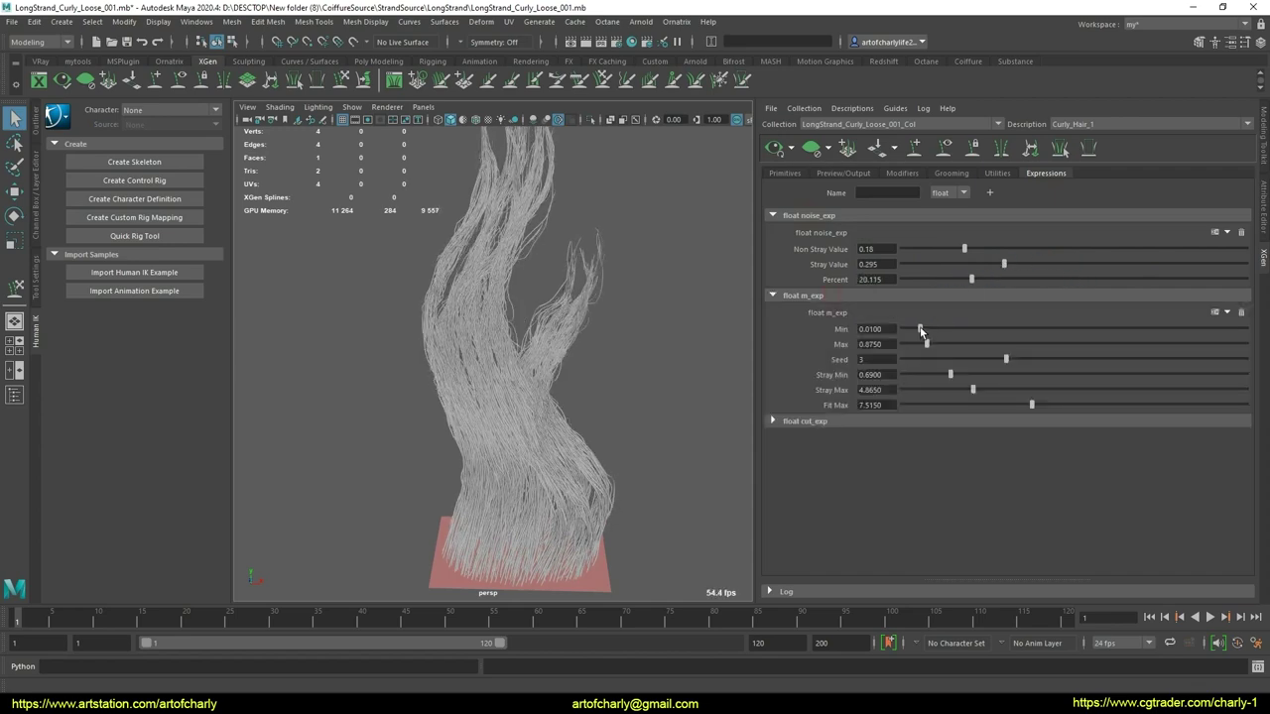
mouse_move(921, 331)
mouse_down()
mouse_move(988, 329)
mouse_move(916, 344)
mouse_up()
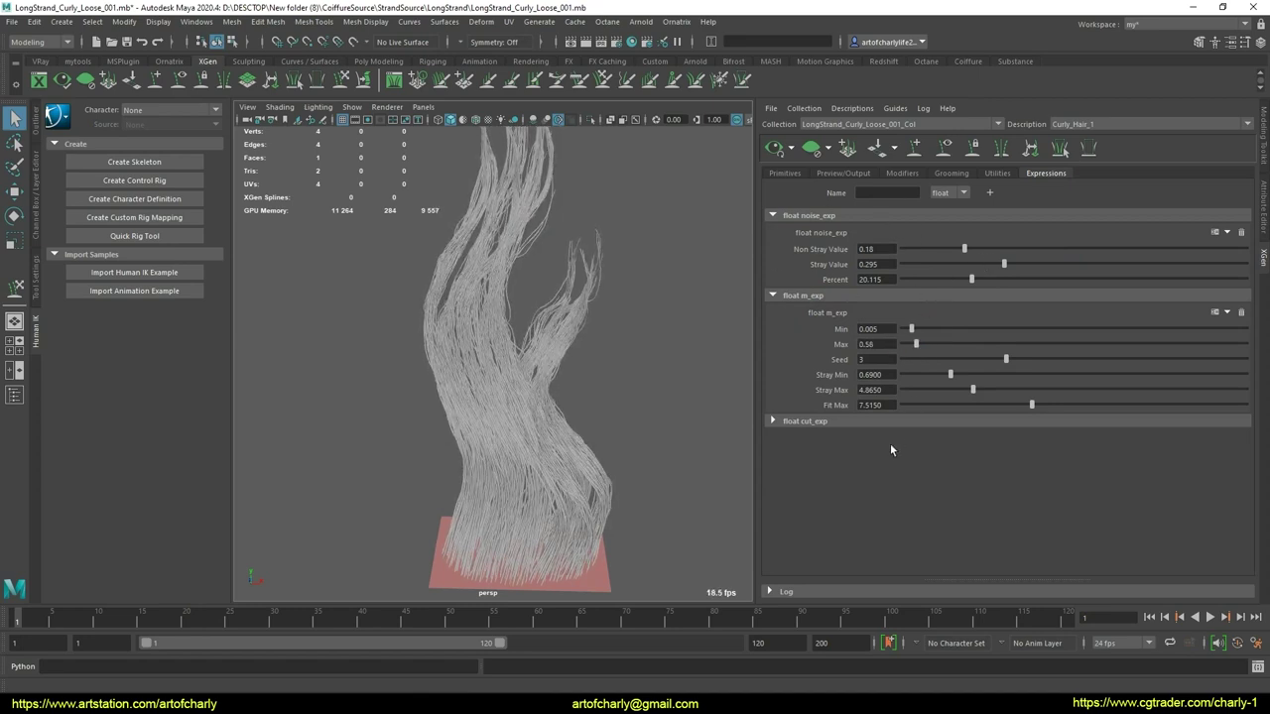
click(836, 428)
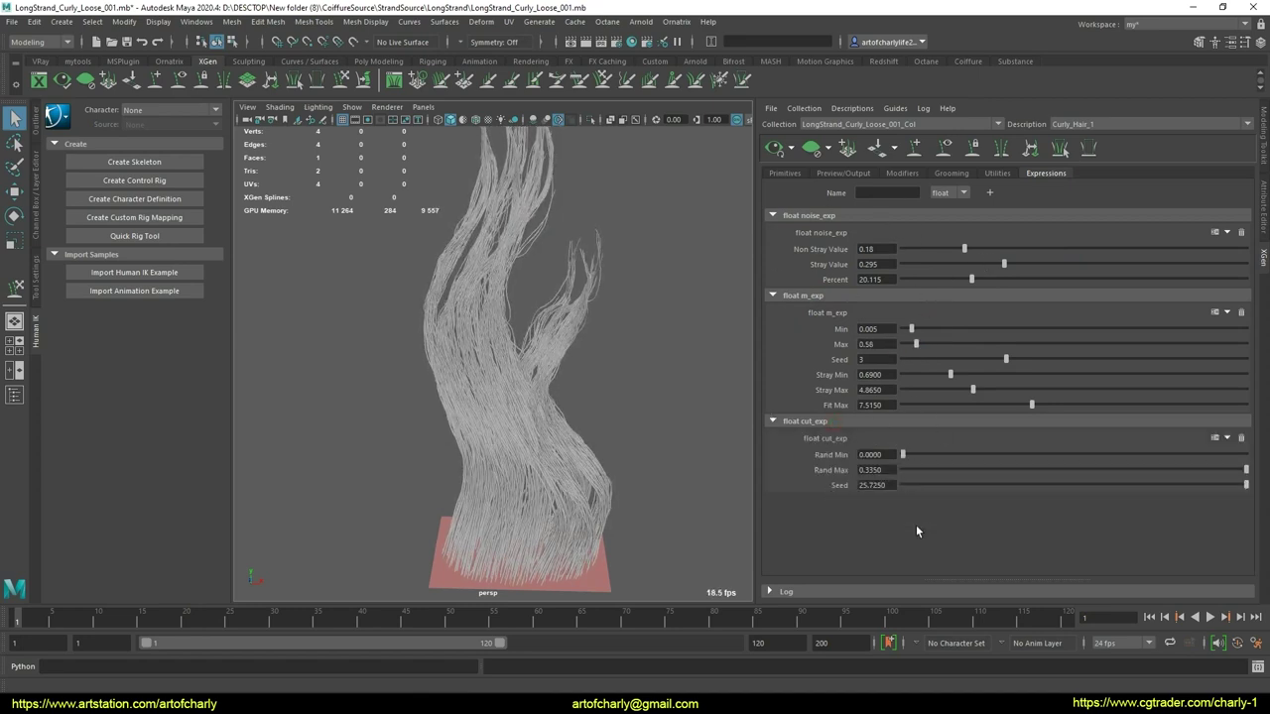
click(914, 458)
click(1011, 473)
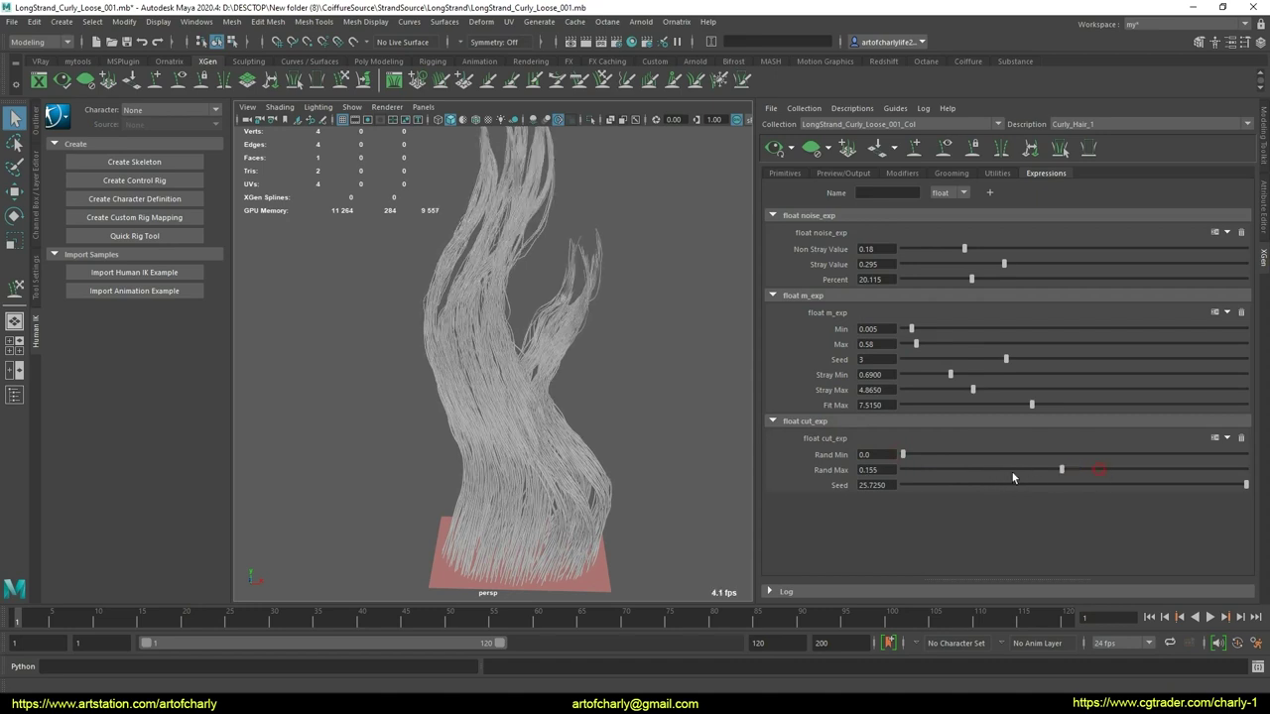
- Check the Cut1 modifier, then raise cut_exp Rand Max to 0.235
click(958, 172)
click(904, 173)
click(815, 236)
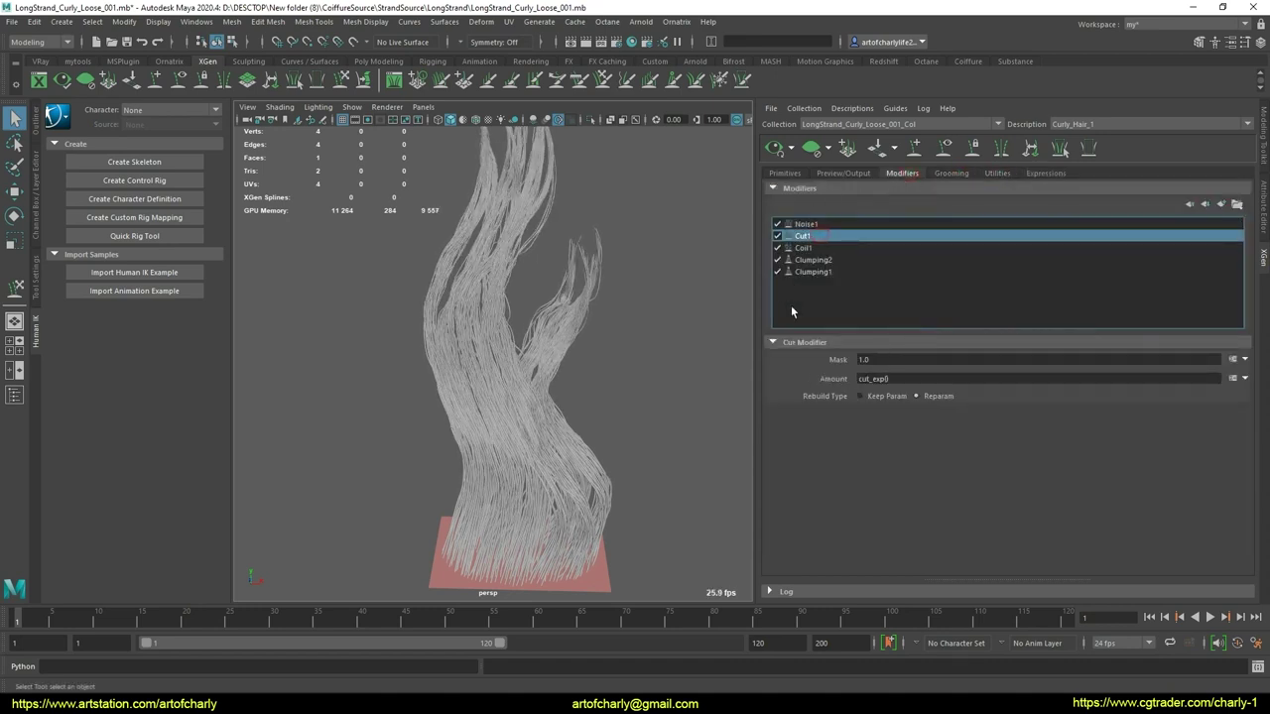
click(1039, 174)
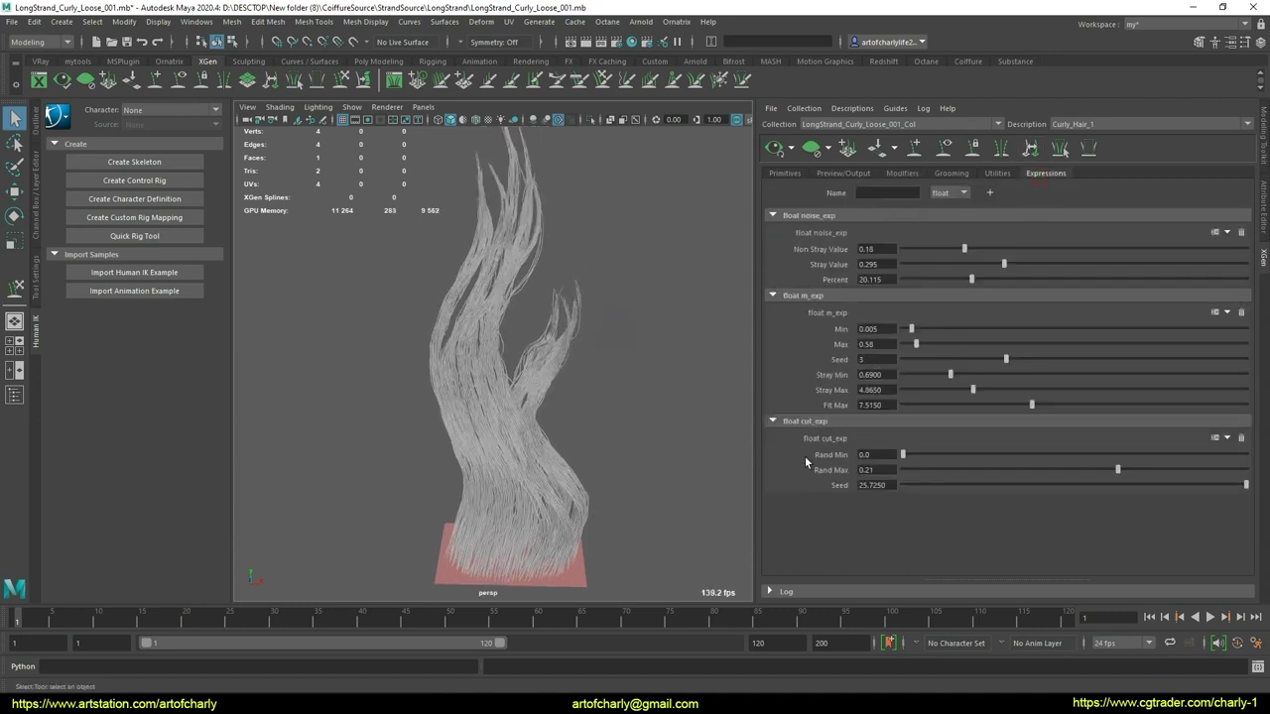
alt+drag(582, 354, 1024, 491)
drag(1129, 464, 1143, 469)
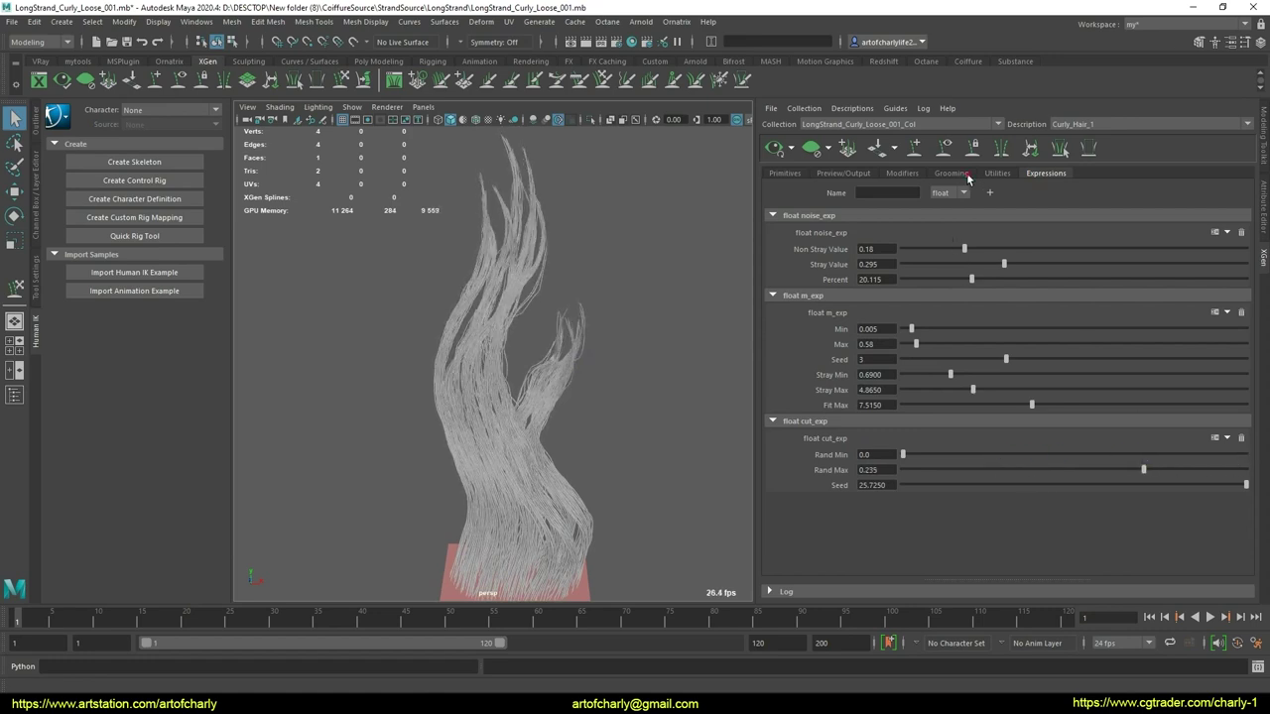
- Review the Cut1, Clumping2, Clumping1 and Noise1 modifier settings
click(903, 174)
click(808, 233)
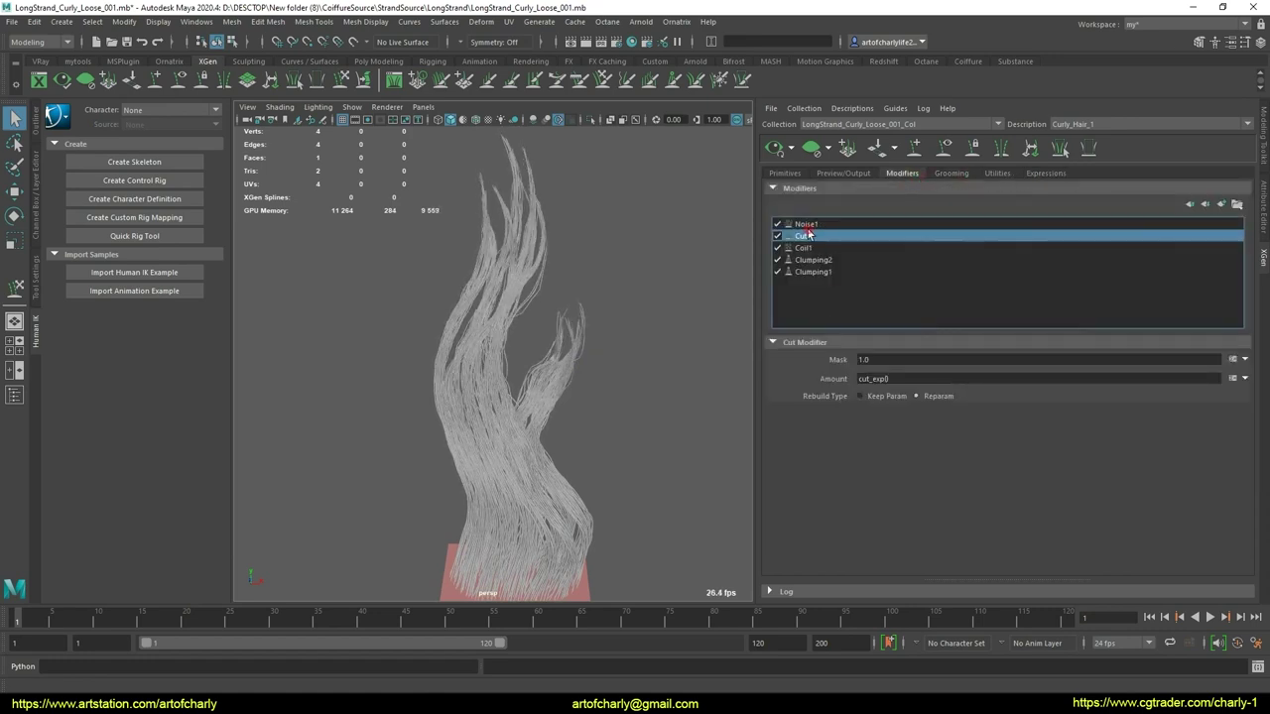
click(812, 259)
click(811, 271)
click(812, 258)
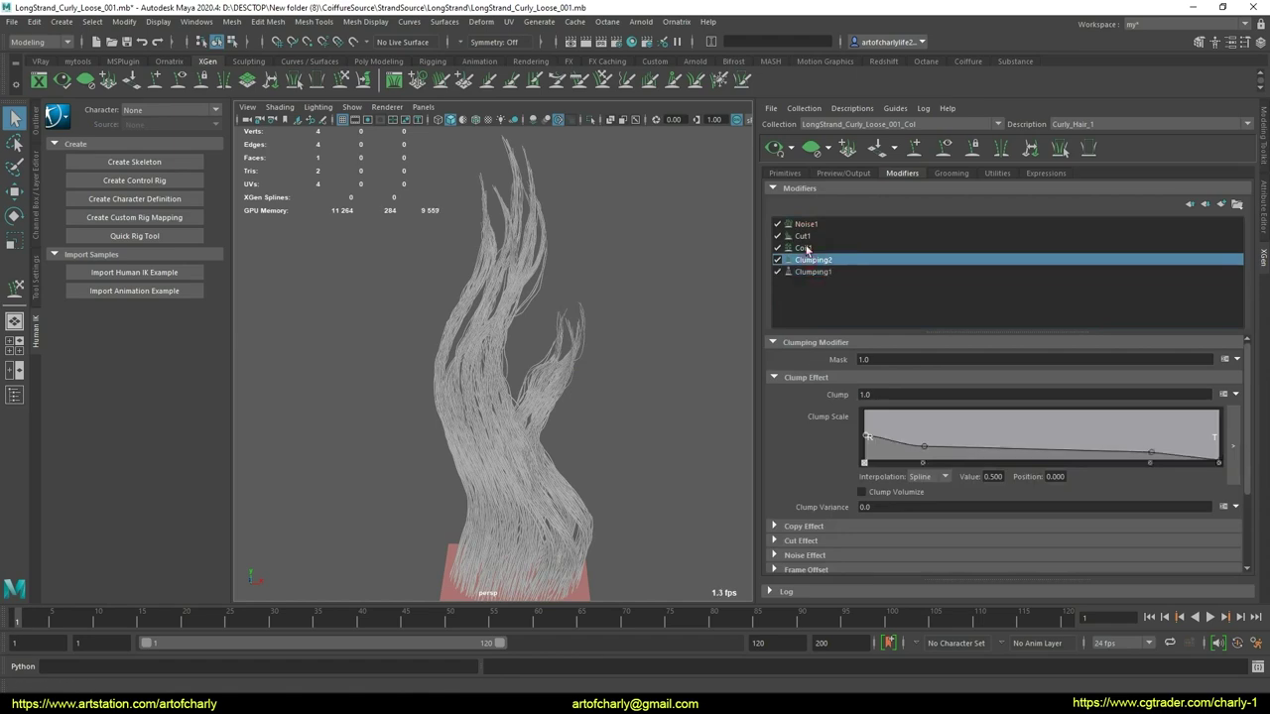
click(804, 236)
click(806, 227)
mouse_move(576, 368)
alt+mouse_down()
mouse_move(581, 294)
mouse_move(512, 390)
mouse_move(540, 372)
mouse_move(581, 447)
mouse_move(595, 386)
mouse_move(707, 373)
mouse_move(487, 363)
mouse_move(679, 307)
alt+mouse_up()
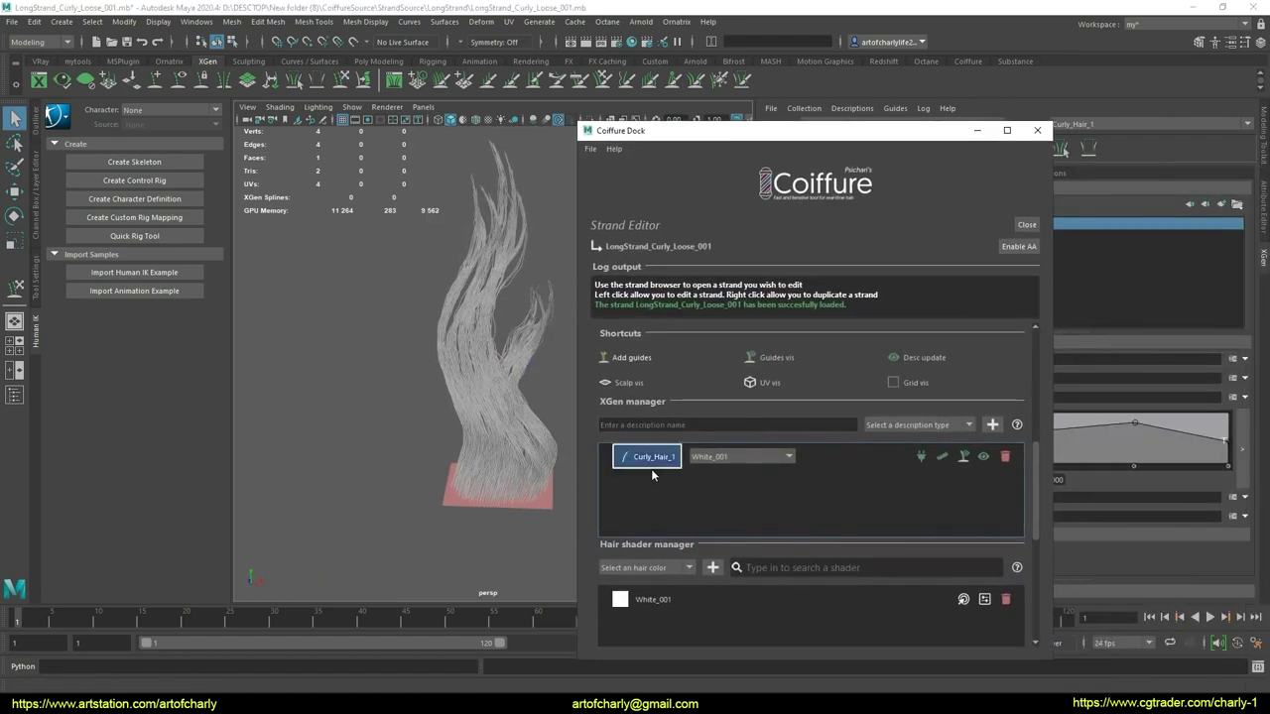
- Load the strand with the White_001 shader, hide the scalp plane and frame it on black
click(753, 458)
click(700, 478)
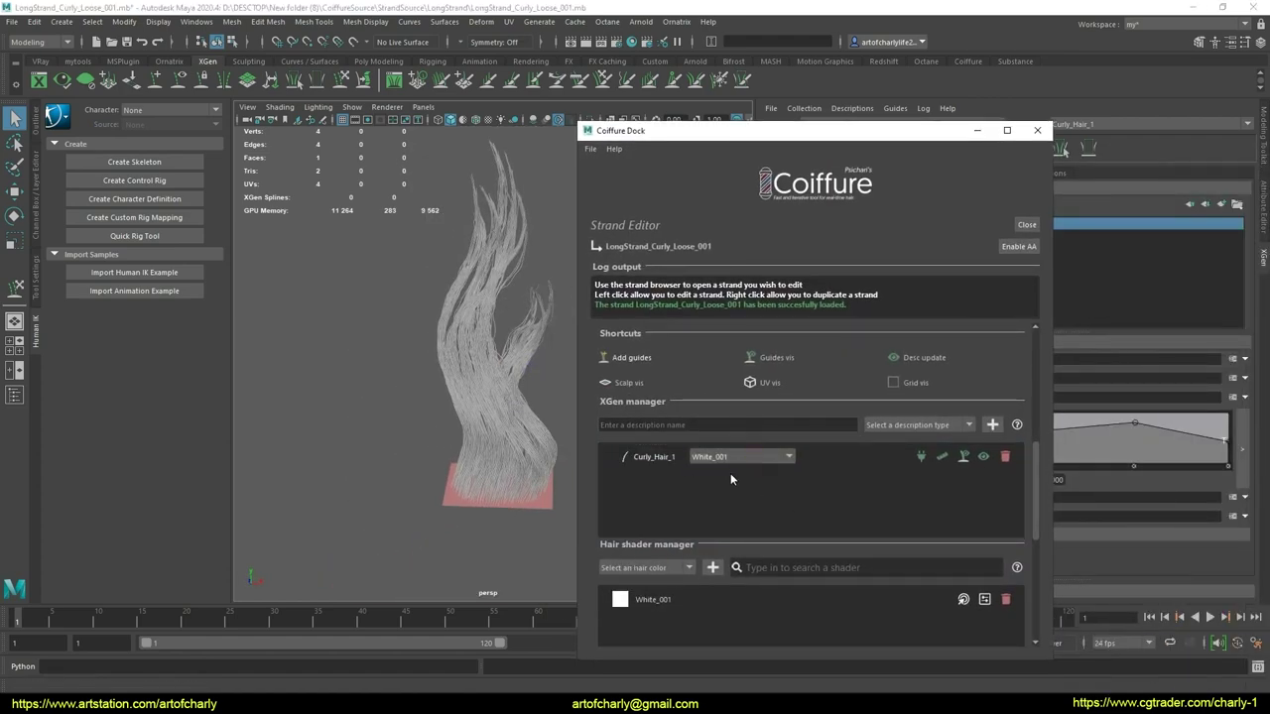
drag(1038, 479, 1035, 579)
mouse_move(692, 512)
alt+middle_down()
mouse_move(707, 521)
mouse_move(705, 509)
alt+middle_up()
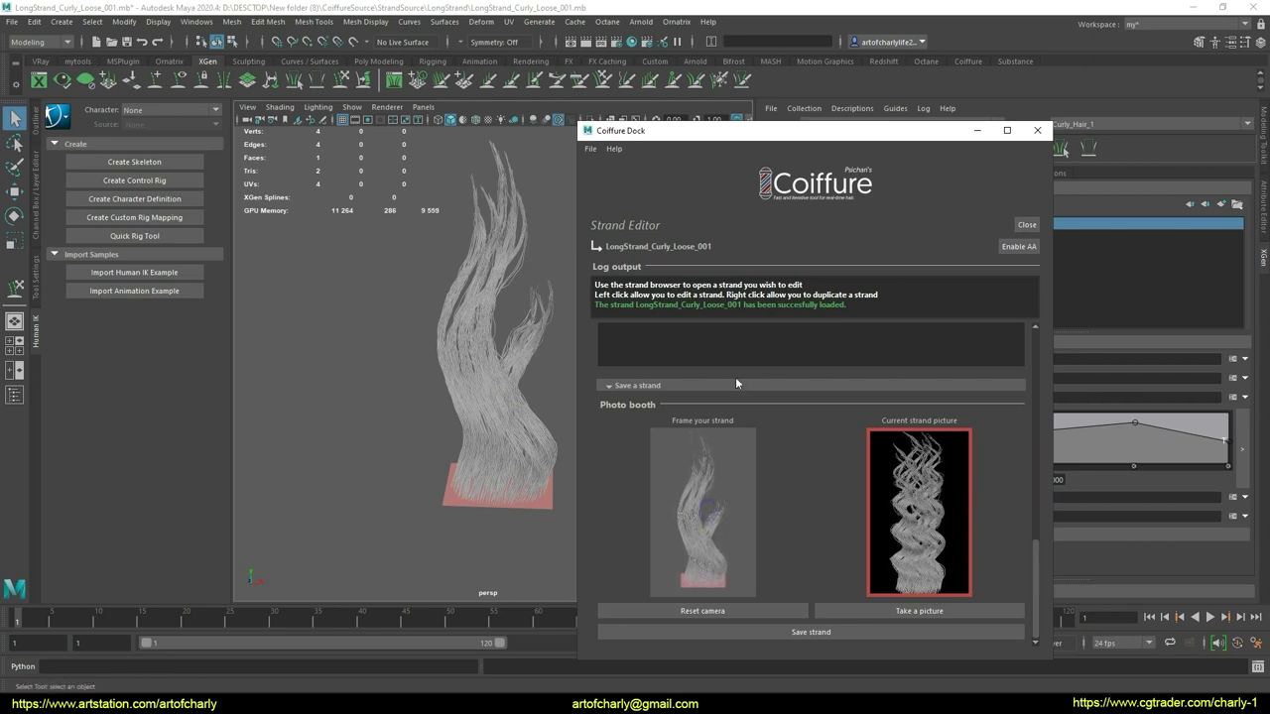
drag(1034, 548, 1032, 422)
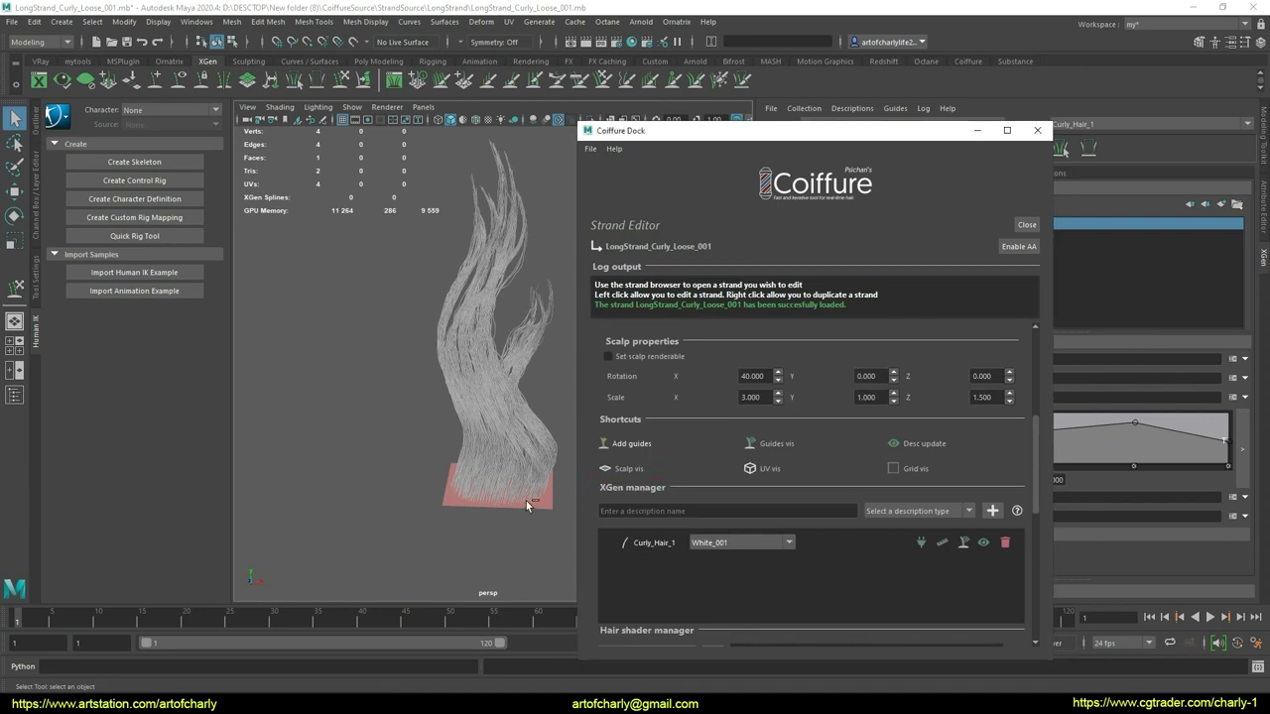
click(620, 468)
drag(1035, 467, 1034, 601)
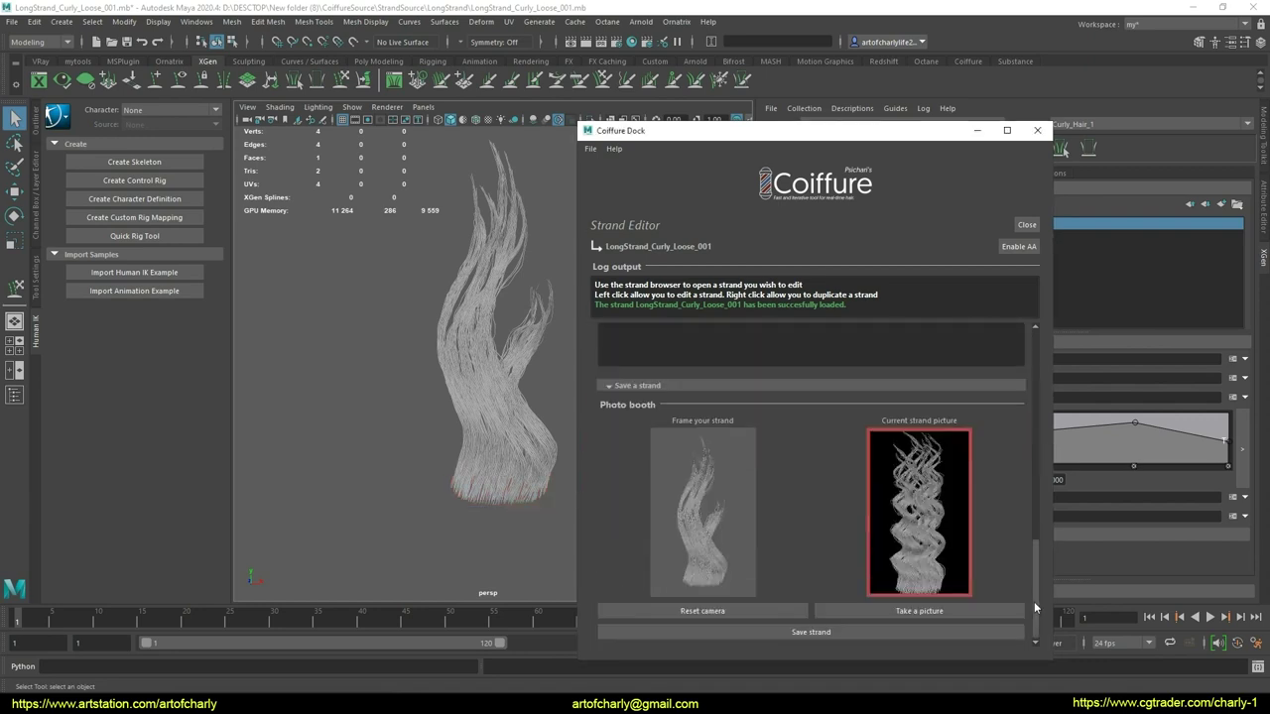
alt+drag(385, 385, 403, 390)
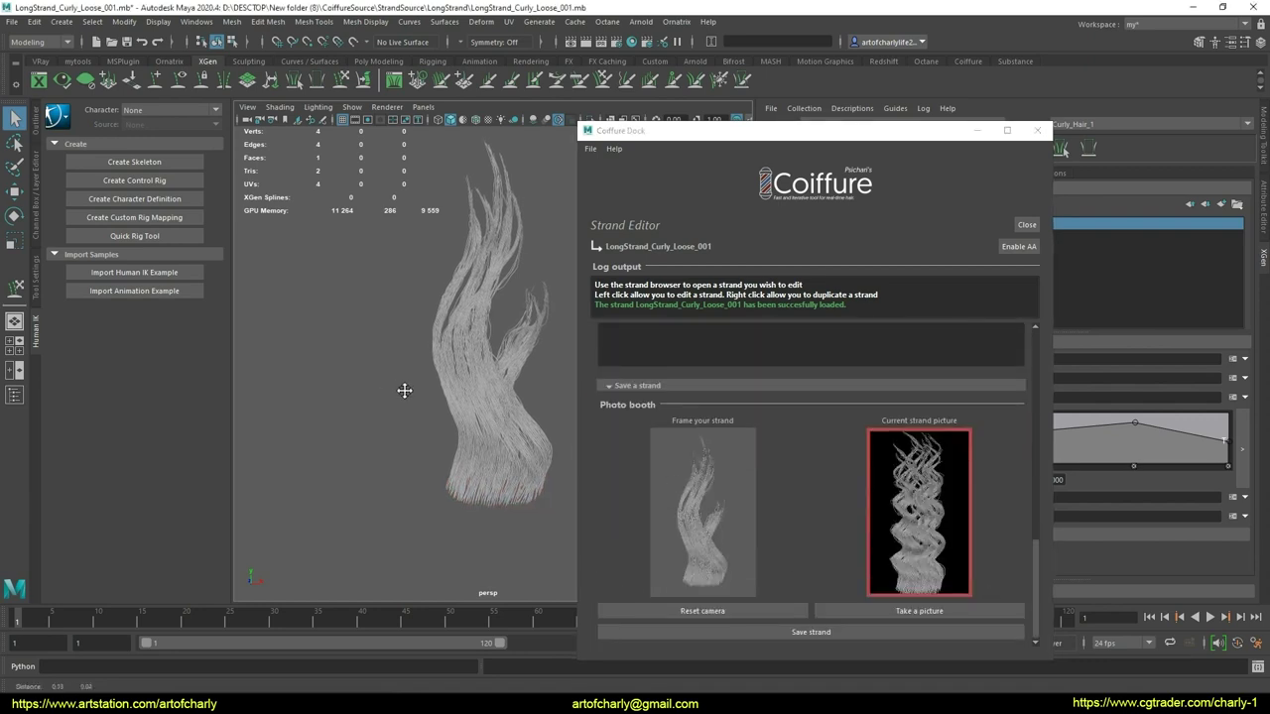
key(alt+b)
key(alt+b)
key(alt+b)
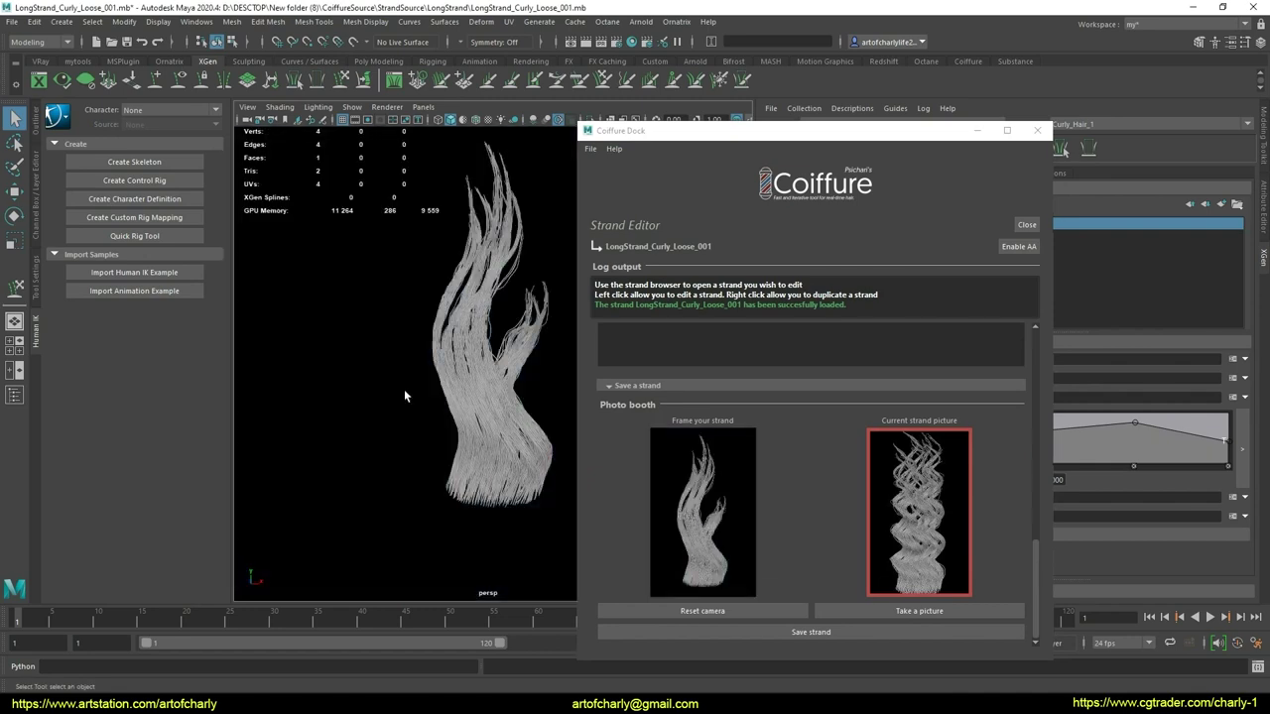
click(671, 525)
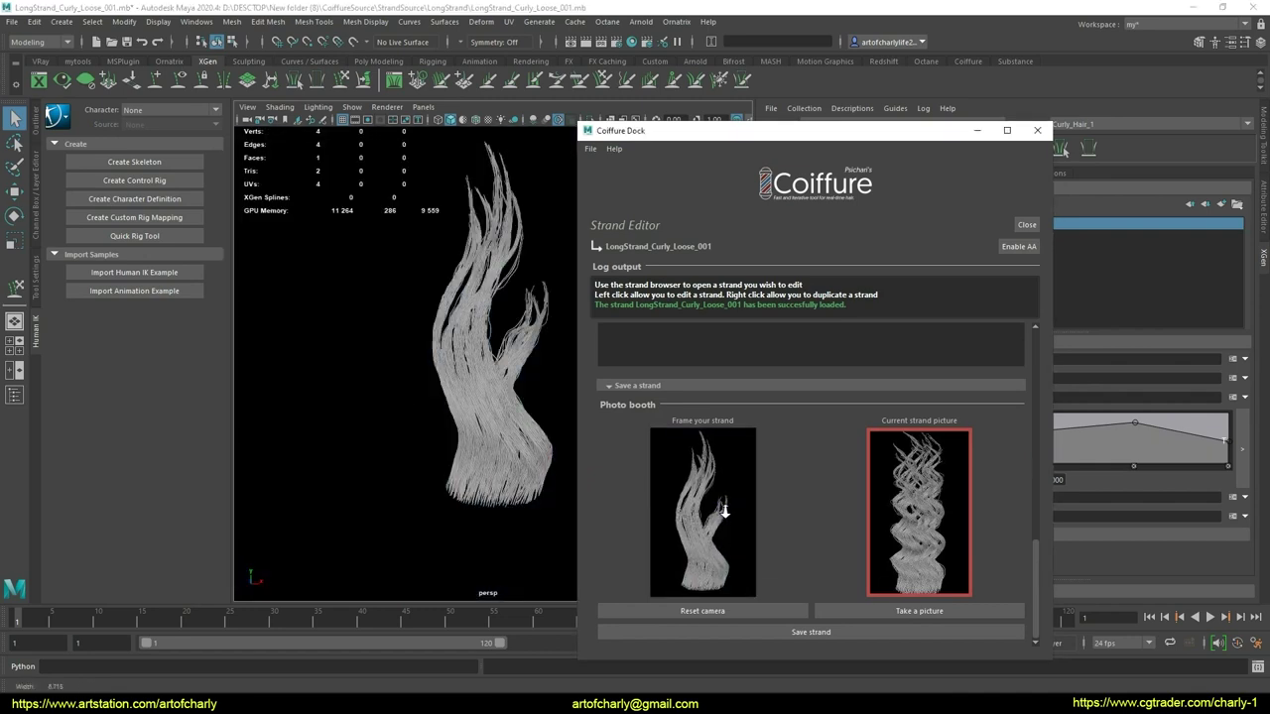
- Take a picture of the strand and close the Strand Editor
click(917, 610)
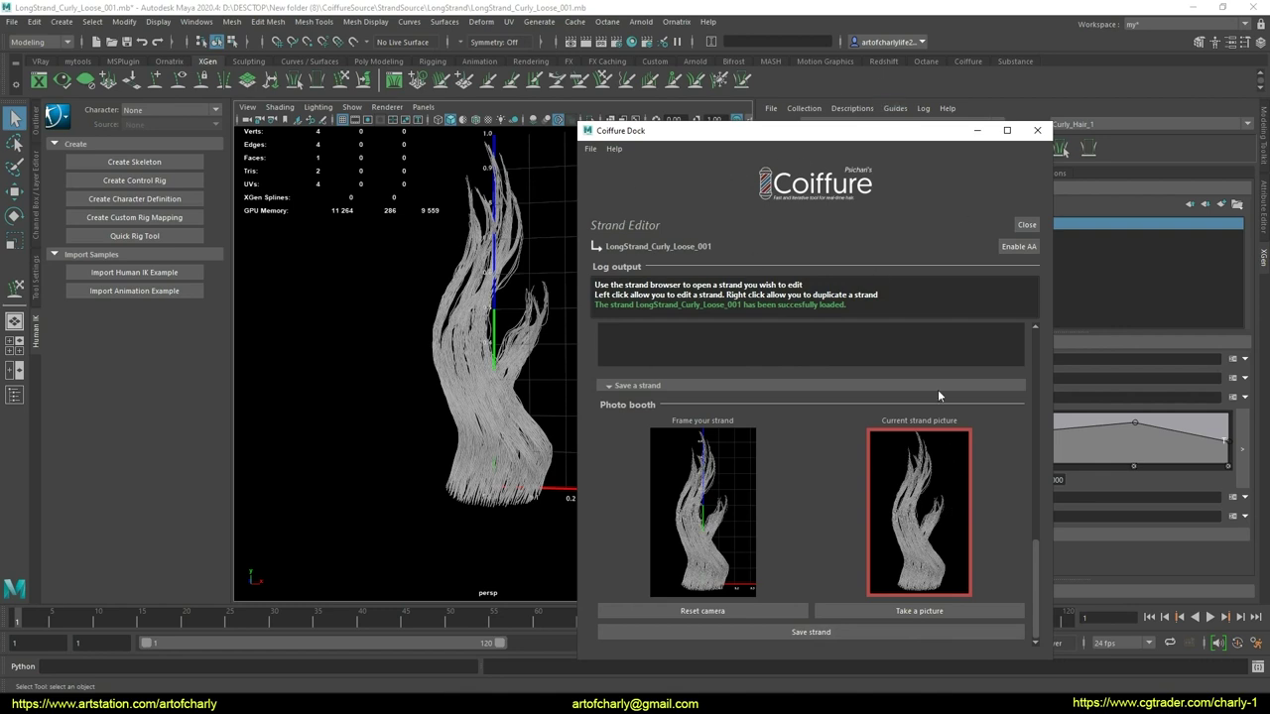
click(848, 631)
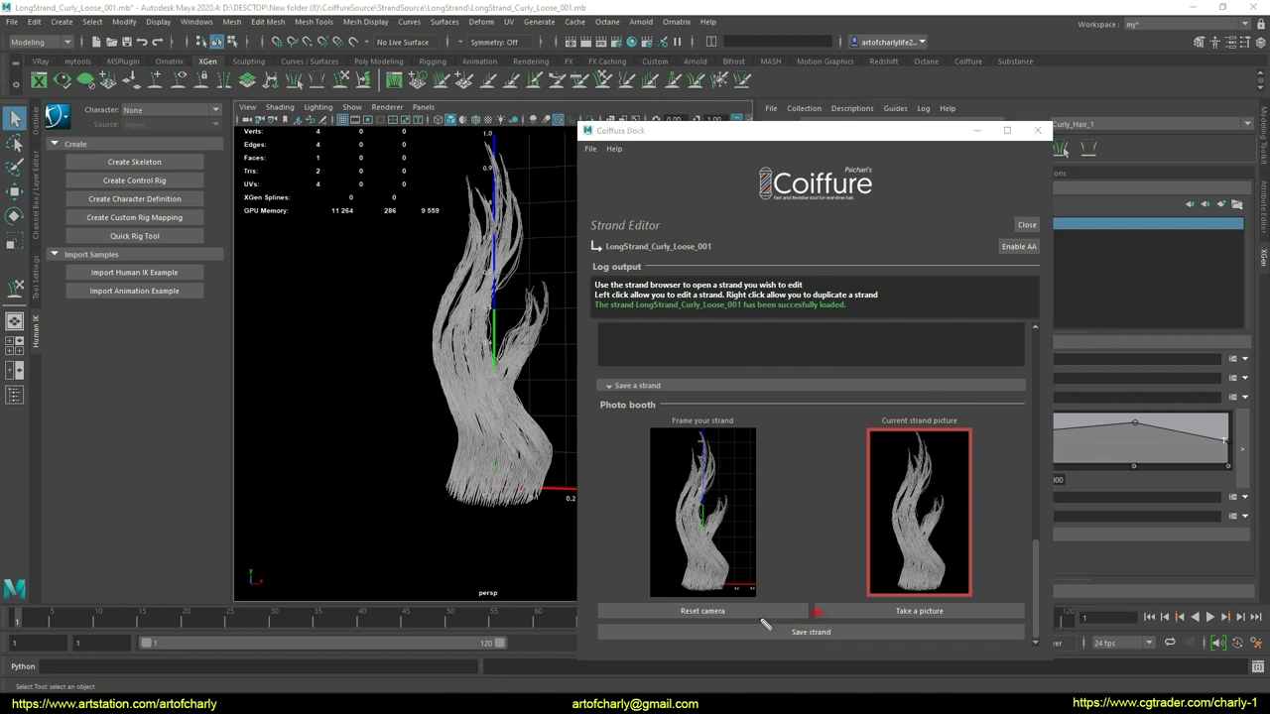
key(Escape)
click(1026, 226)
- Discard the unsaved scene and duplicate Curly_Loose_001 as LongStrand_Curly_Loose_002
click(643, 394)
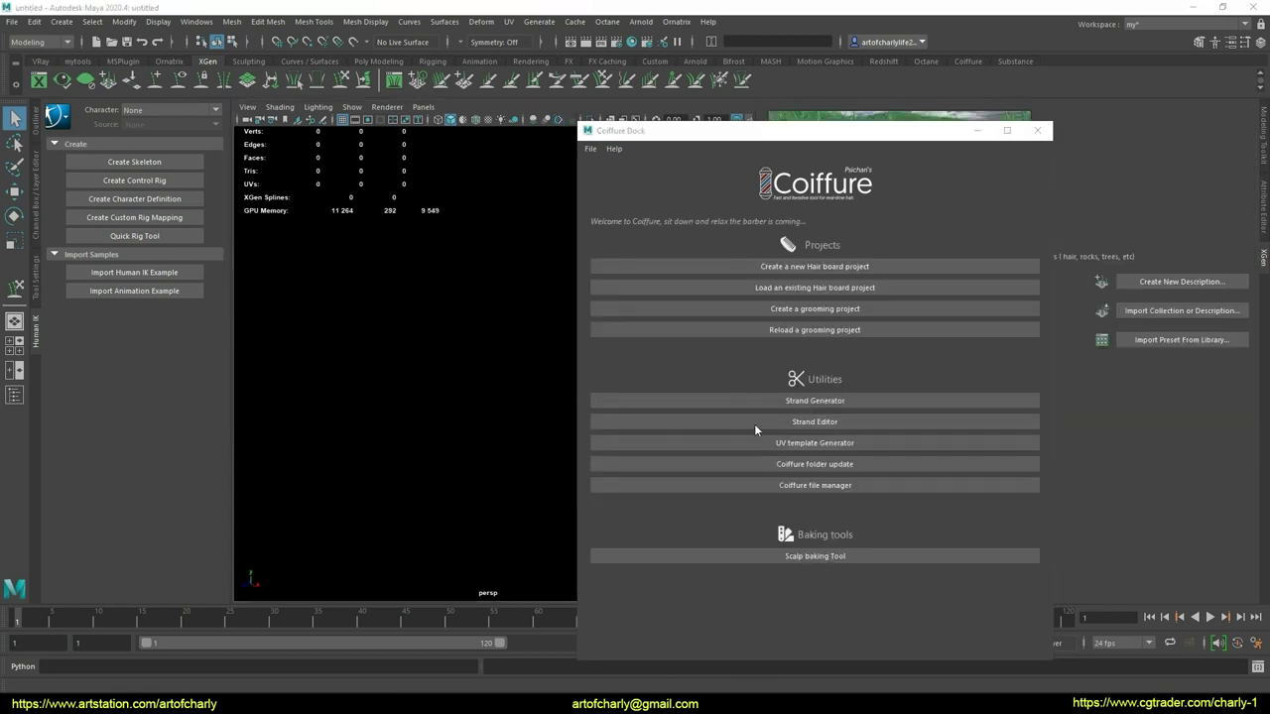
click(843, 423)
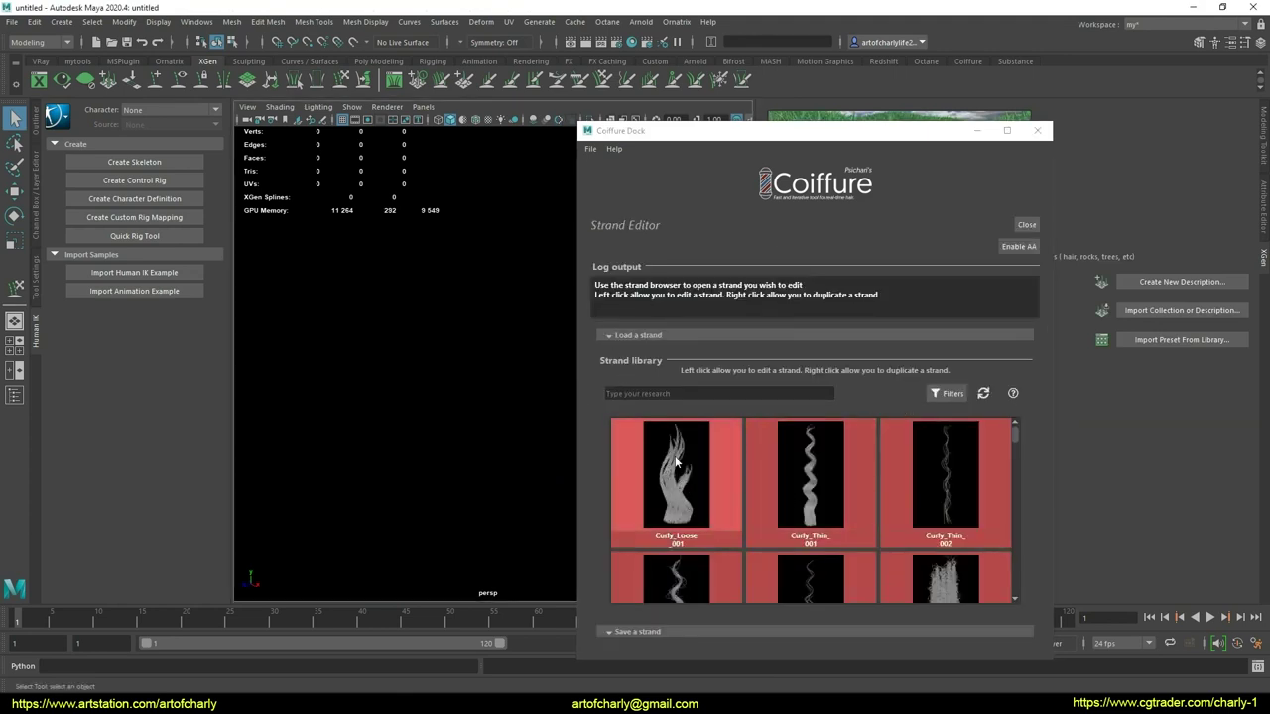
right_click(688, 453)
click(727, 455)
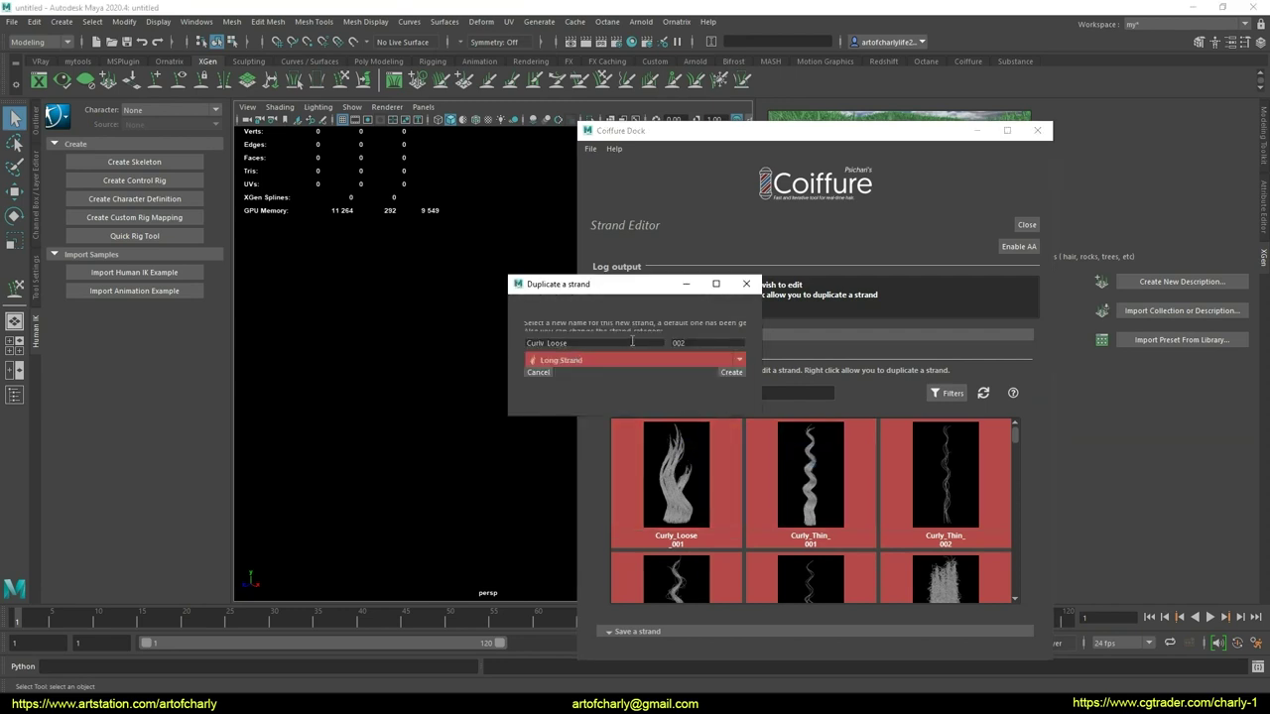
click(696, 340)
click(695, 499)
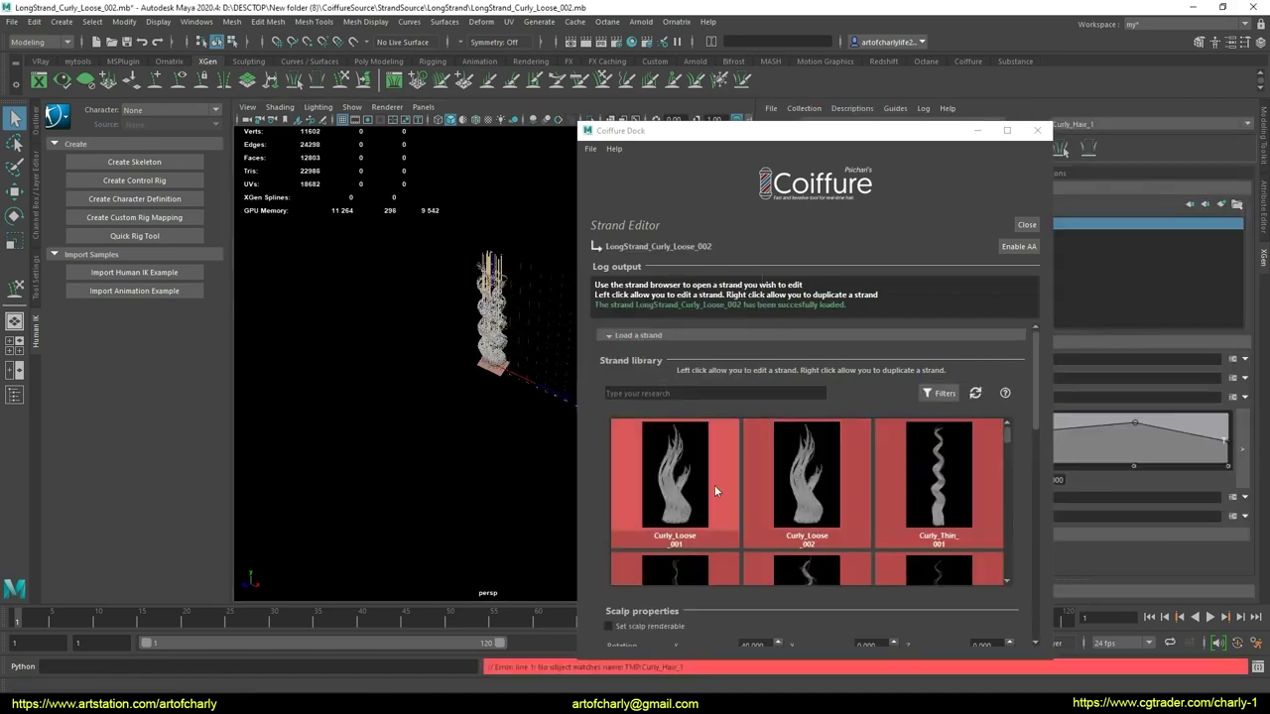
- Zoom in close on the strand and save LongStrand_Curly_Loose_002 with its picture
scroll(465, 505, up, 2)
scroll(474, 486, up, 2)
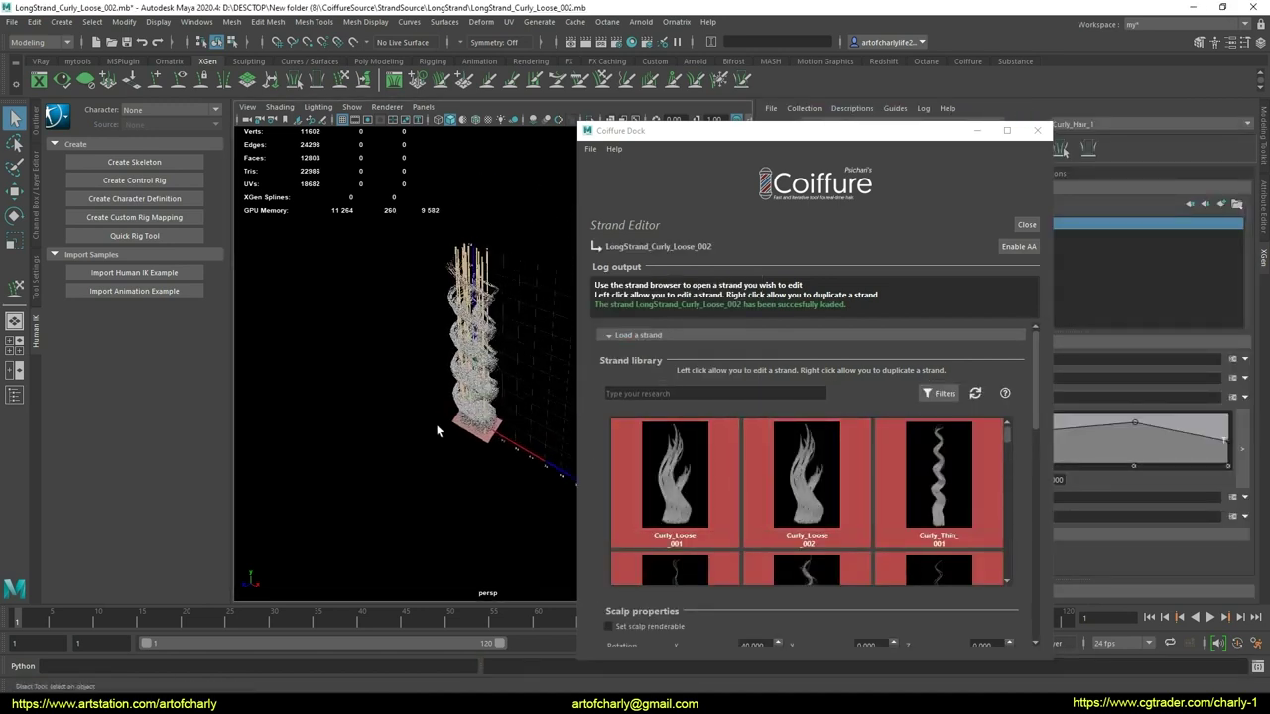
scroll(489, 455, up, 3)
scroll(489, 454, up, 2)
scroll(489, 454, up, 1)
drag(1031, 415, 1033, 614)
scroll(727, 492, up, 2)
scroll(727, 493, up, 2)
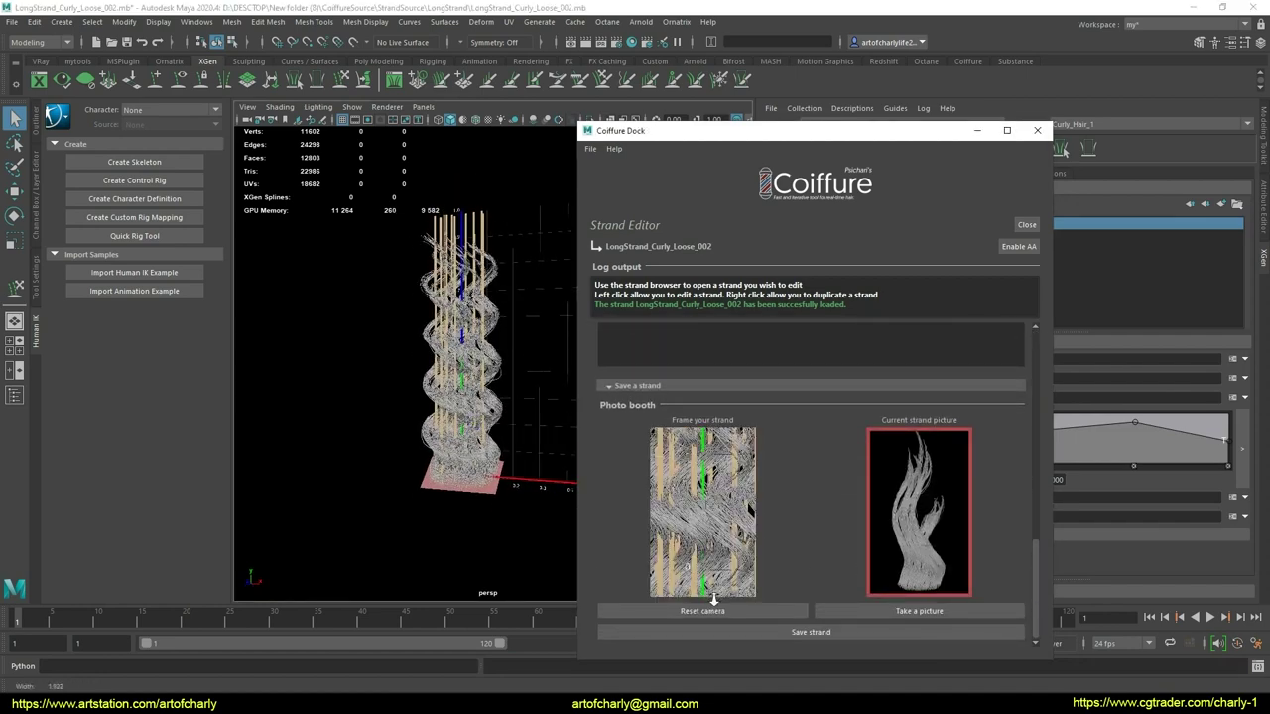
scroll(727, 493, up, 2)
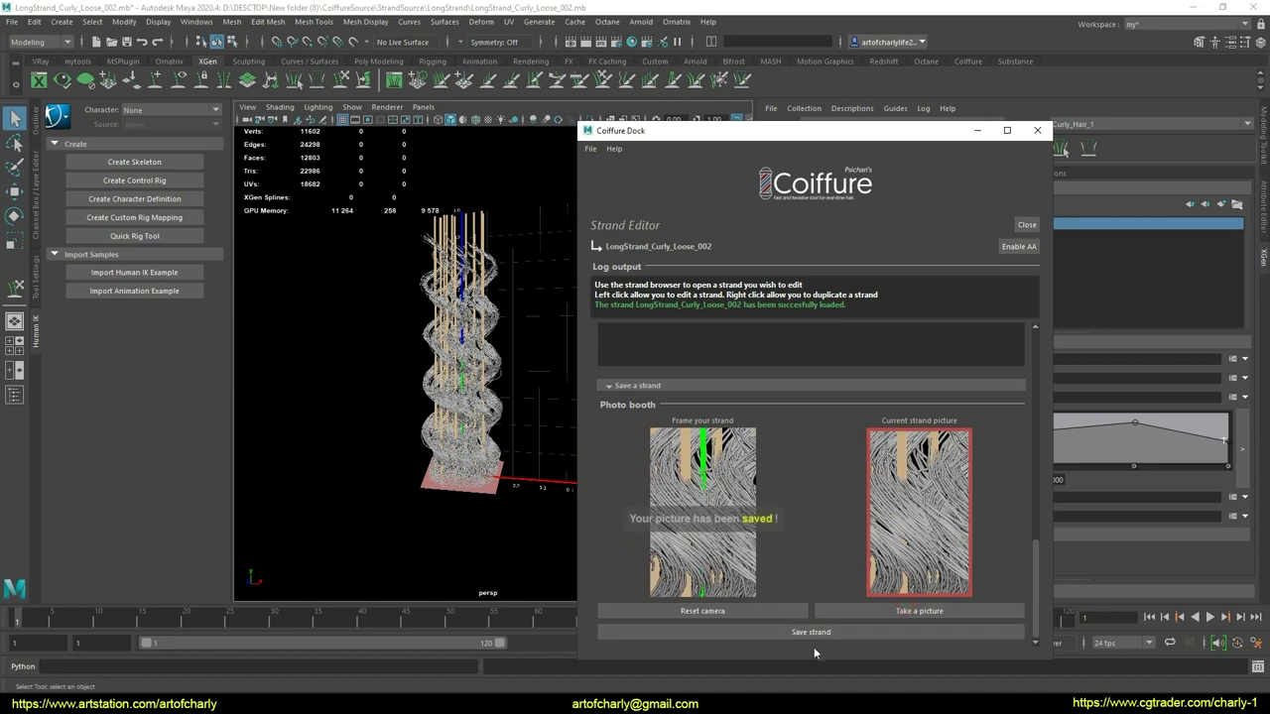
click(812, 632)
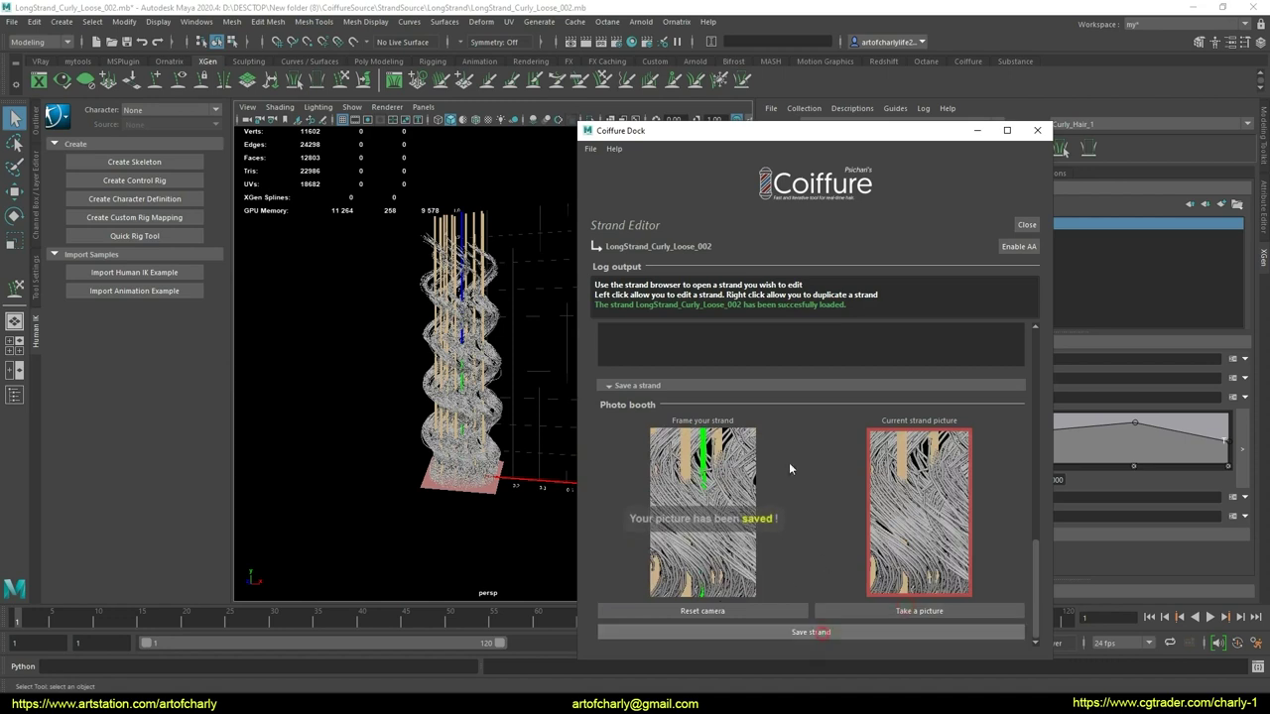
- Close the Strand Editor, reopen it to check the library, then return home
click(1029, 225)
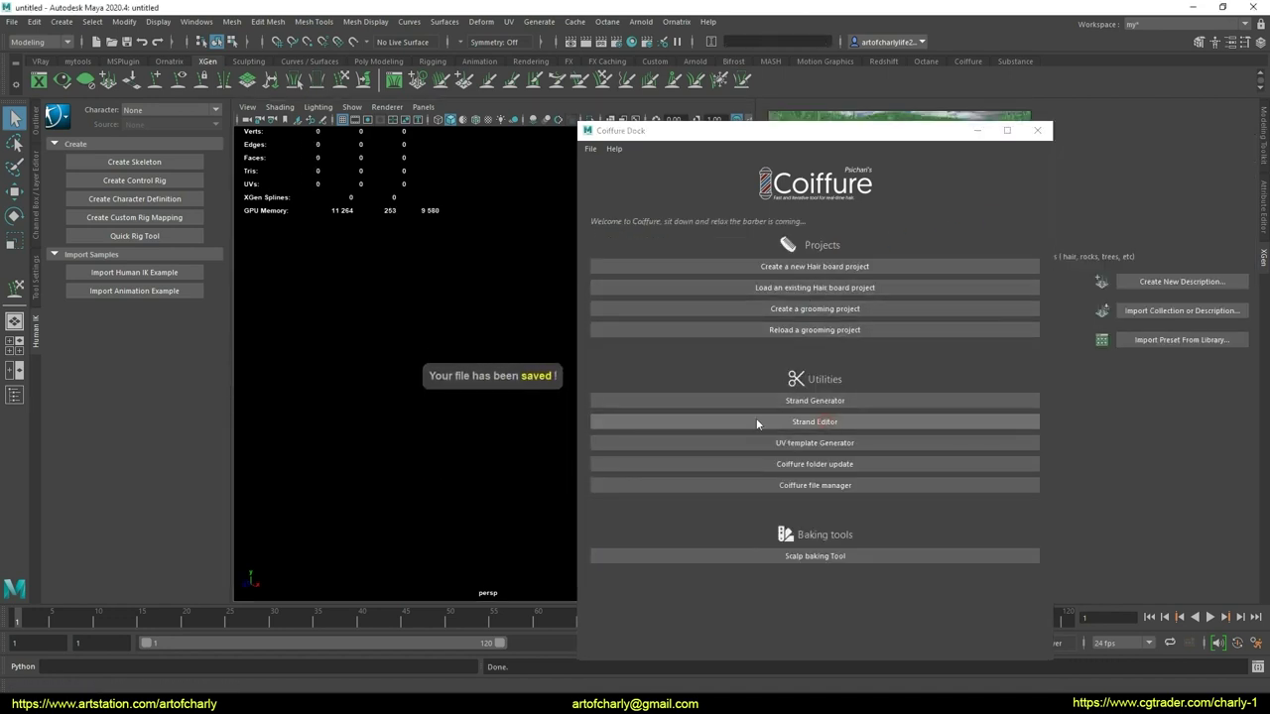
click(757, 423)
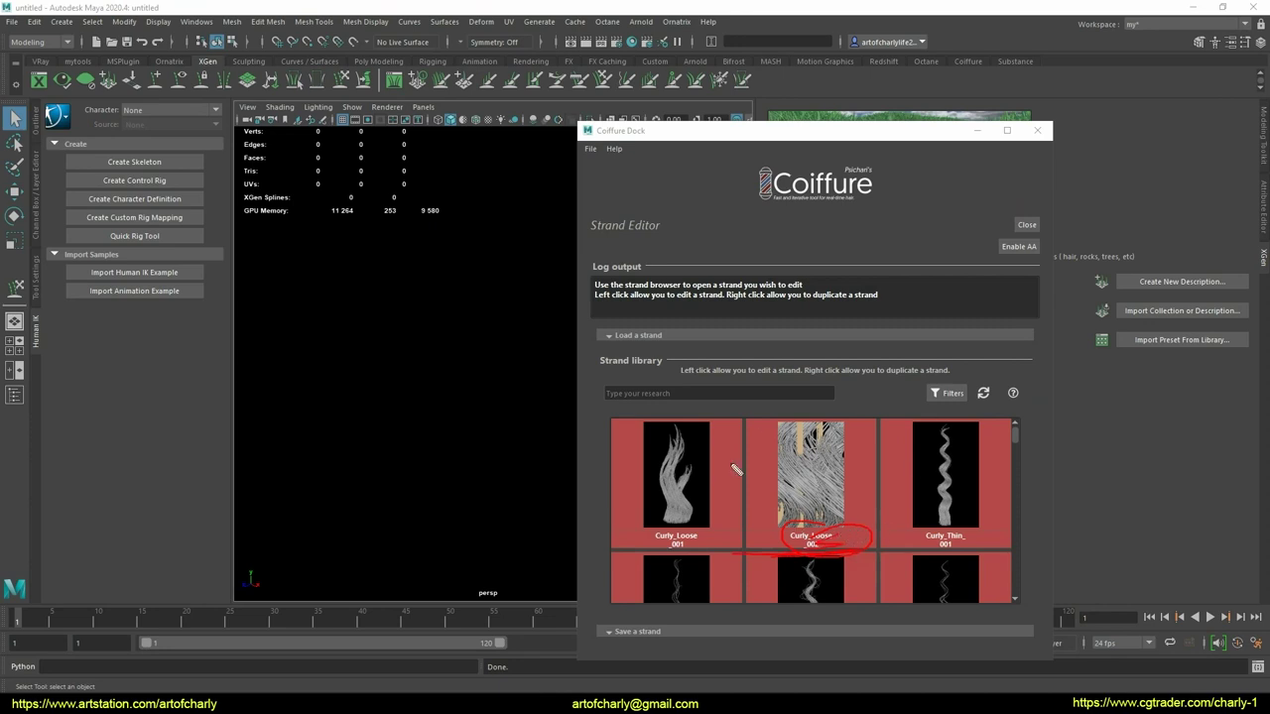
click(1027, 224)
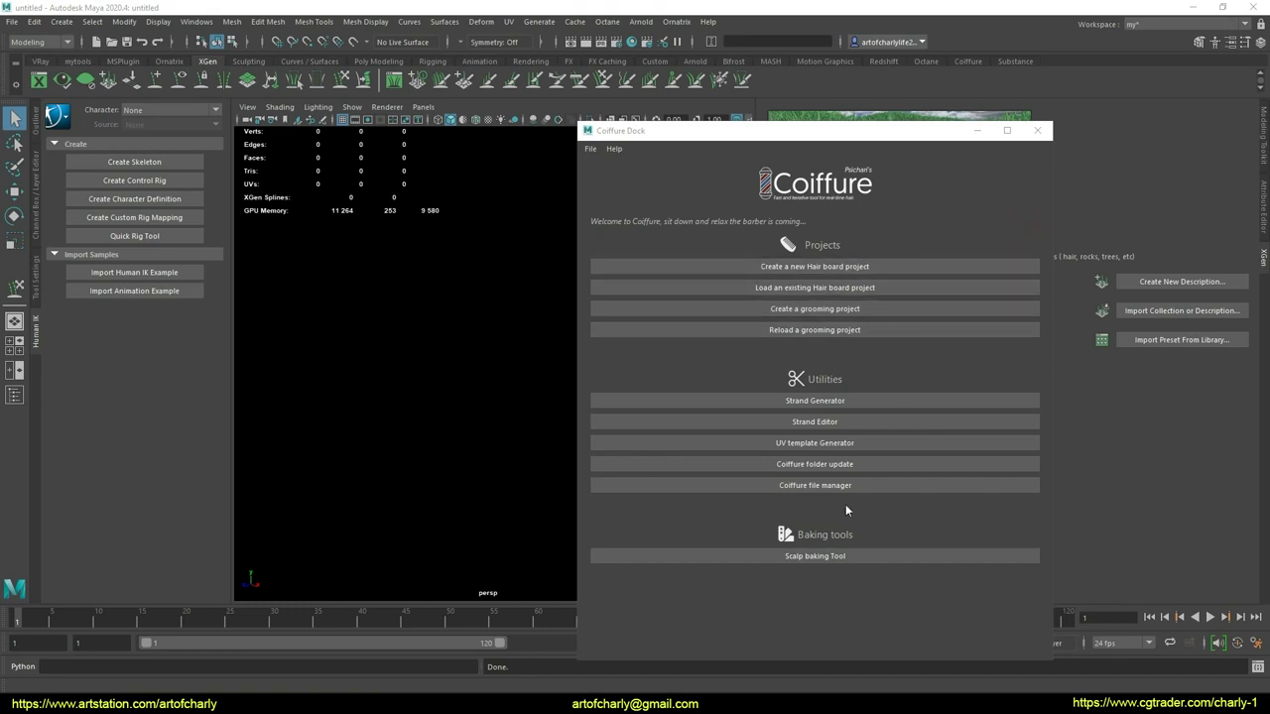
- Create a new hair board project named coiffure_testD
click(823, 266)
click(725, 310)
text(coiffure_test)
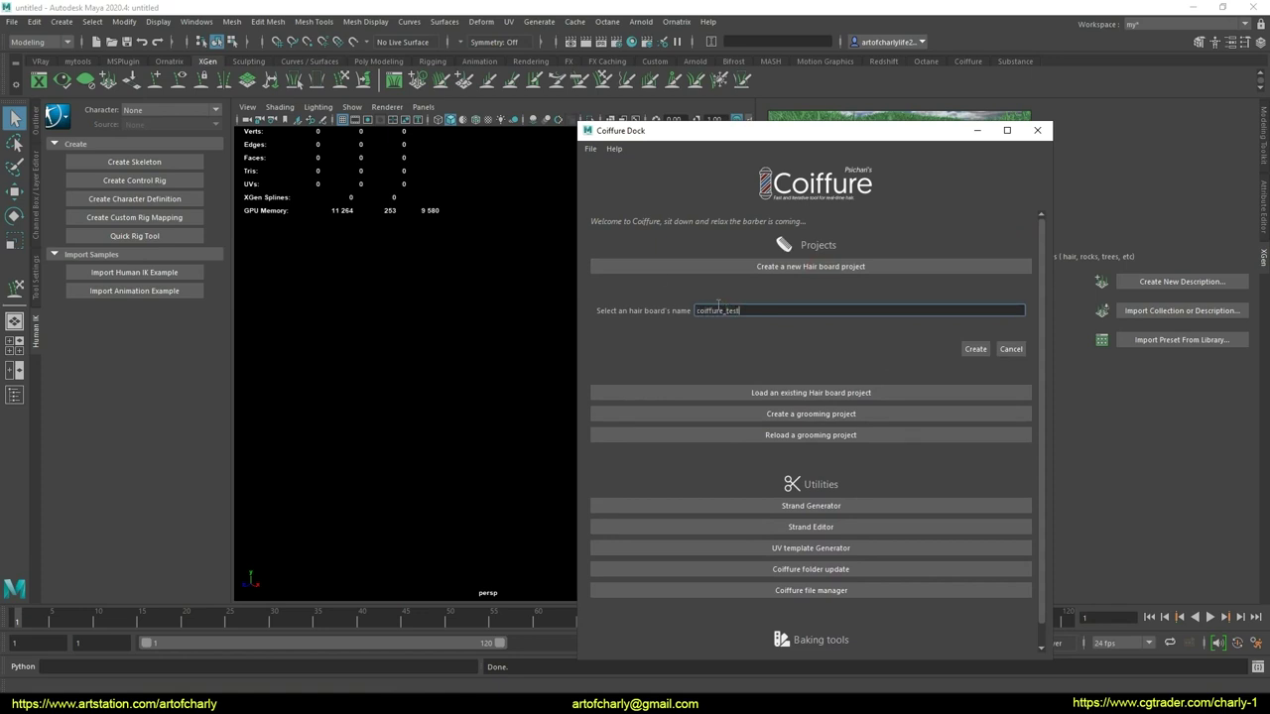
text(D)
click(975, 343)
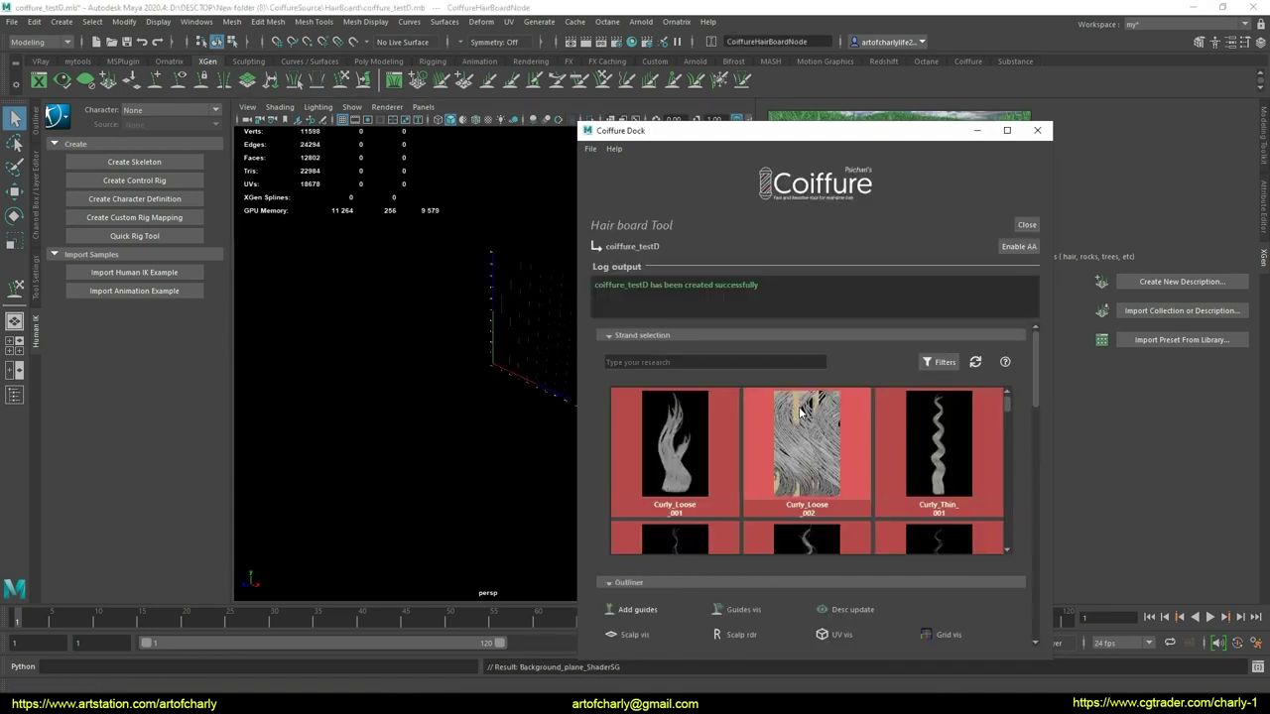
- Switch to a gradient background and tumble the view to face the board nearly front-on
alt+drag(312, 390, 375, 374)
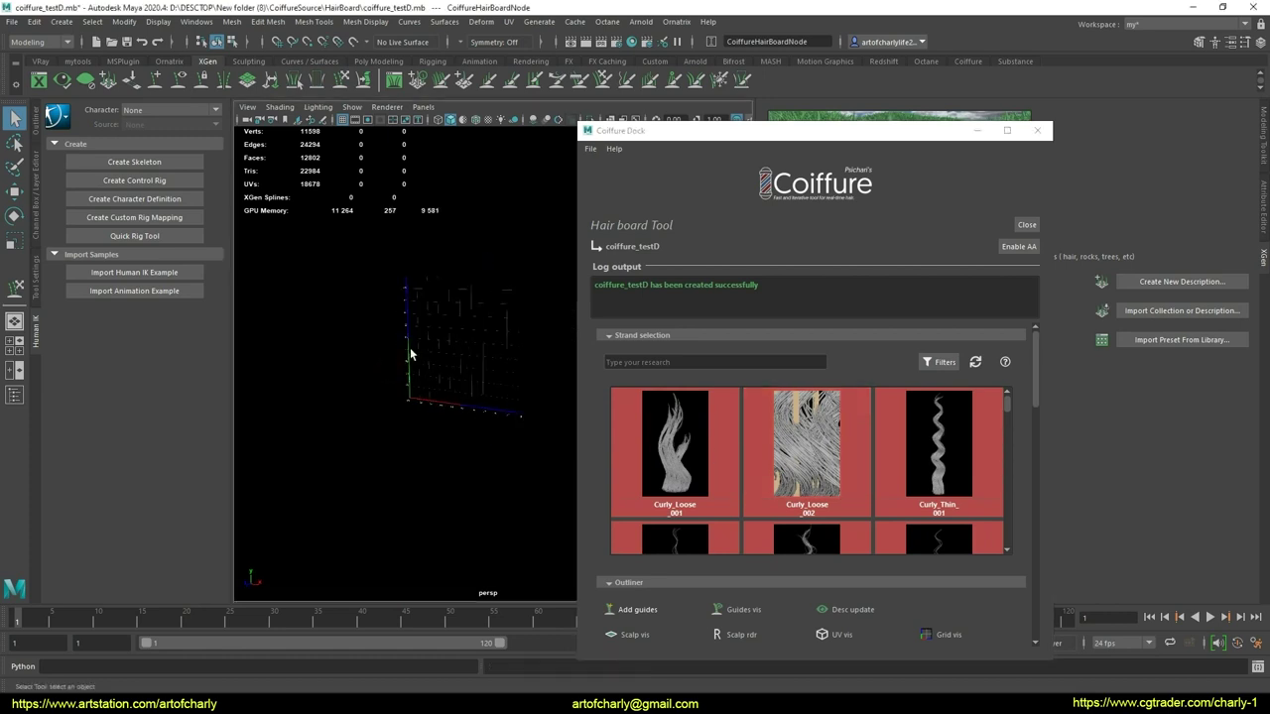
key(alt+b)
key(alt+b)
key(alt+b)
mouse_move(410, 348)
alt+right_down()
mouse_move(464, 479)
mouse_move(439, 394)
mouse_move(569, 130)
alt+right_up()
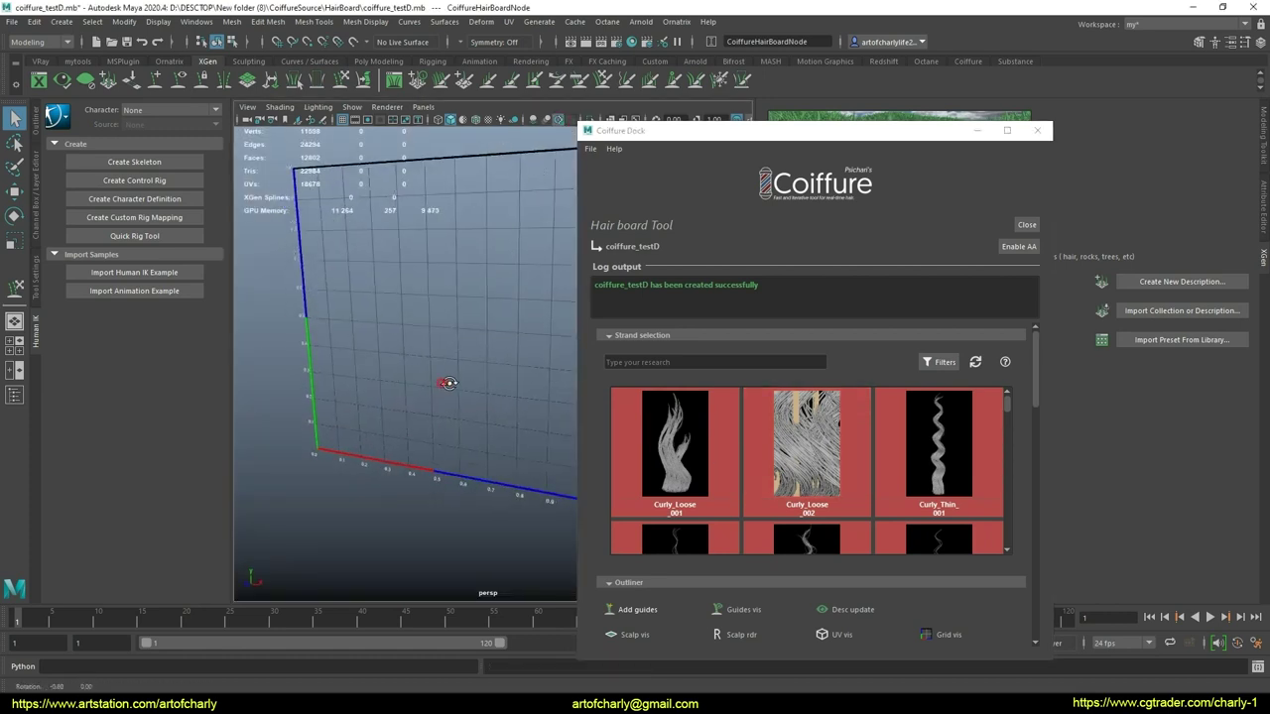
mouse_move(439, 377)
alt+mouse_down()
mouse_move(505, 272)
mouse_move(559, 119)
alt+mouse_up()
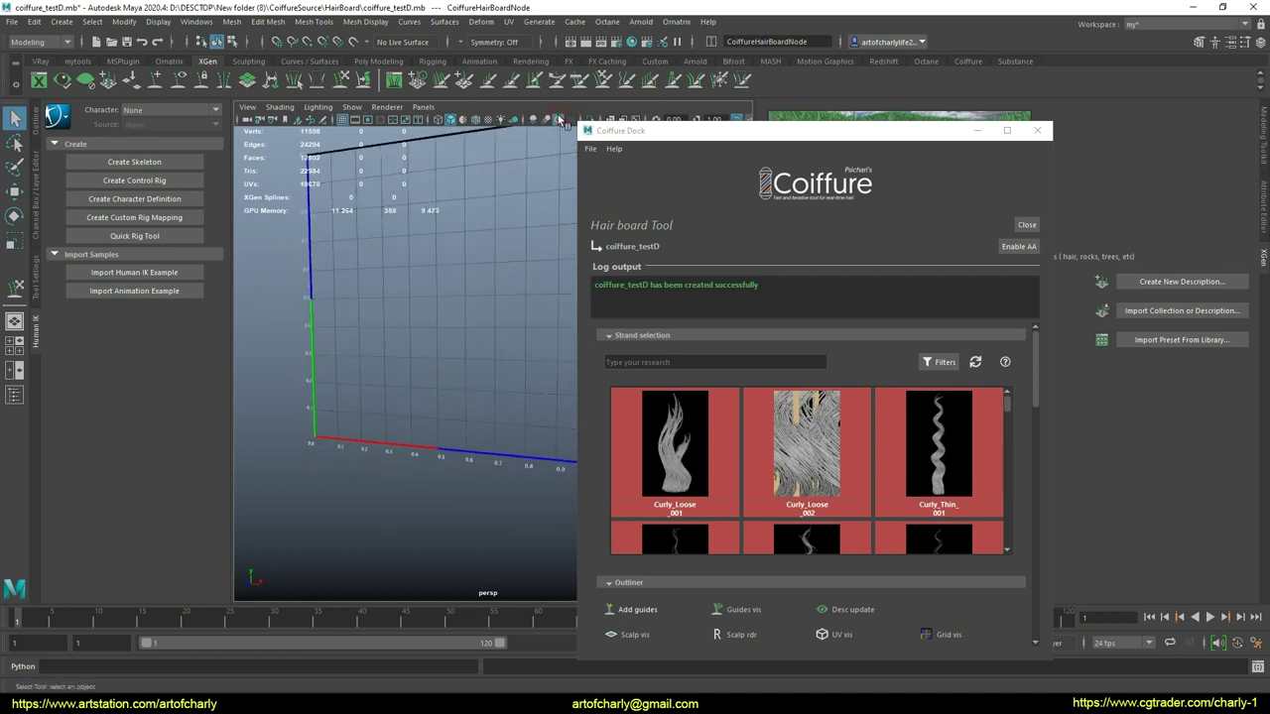
alt+drag(420, 394, 440, 352)
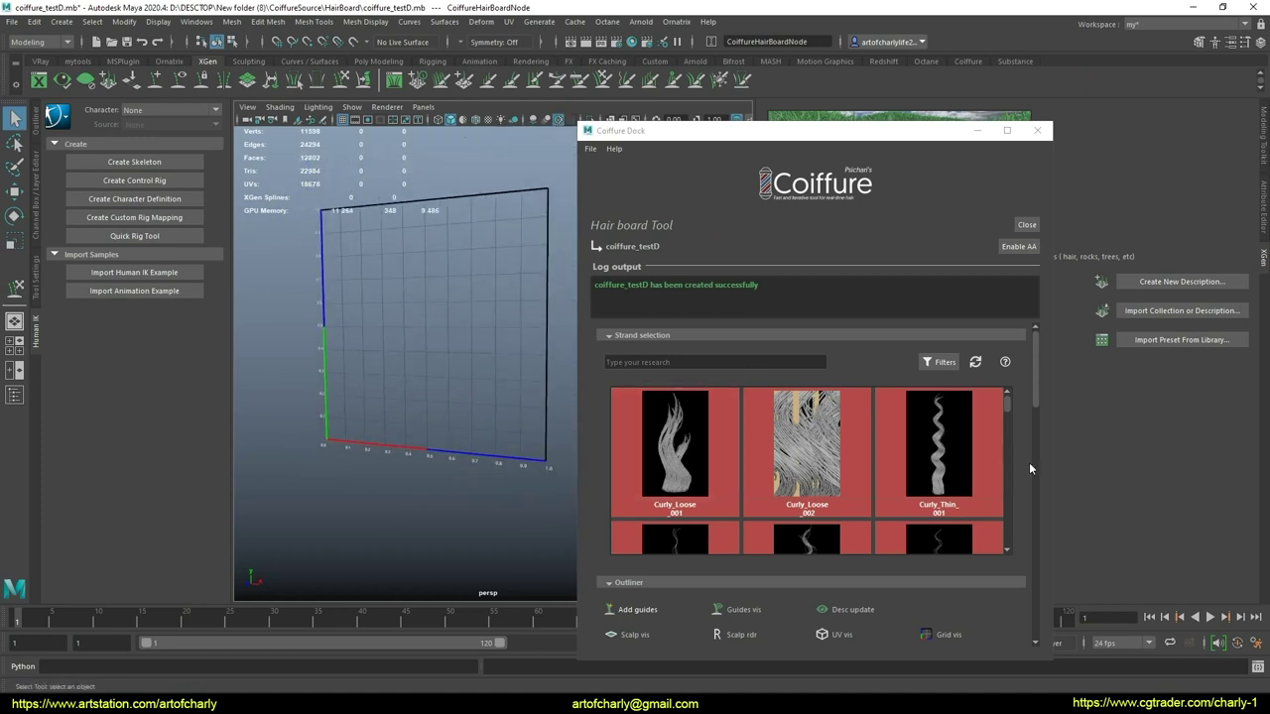
scroll(697, 455, down, 5)
scroll(697, 455, down, 3)
scroll(701, 472, down, 2)
scroll(703, 482, down, 3)
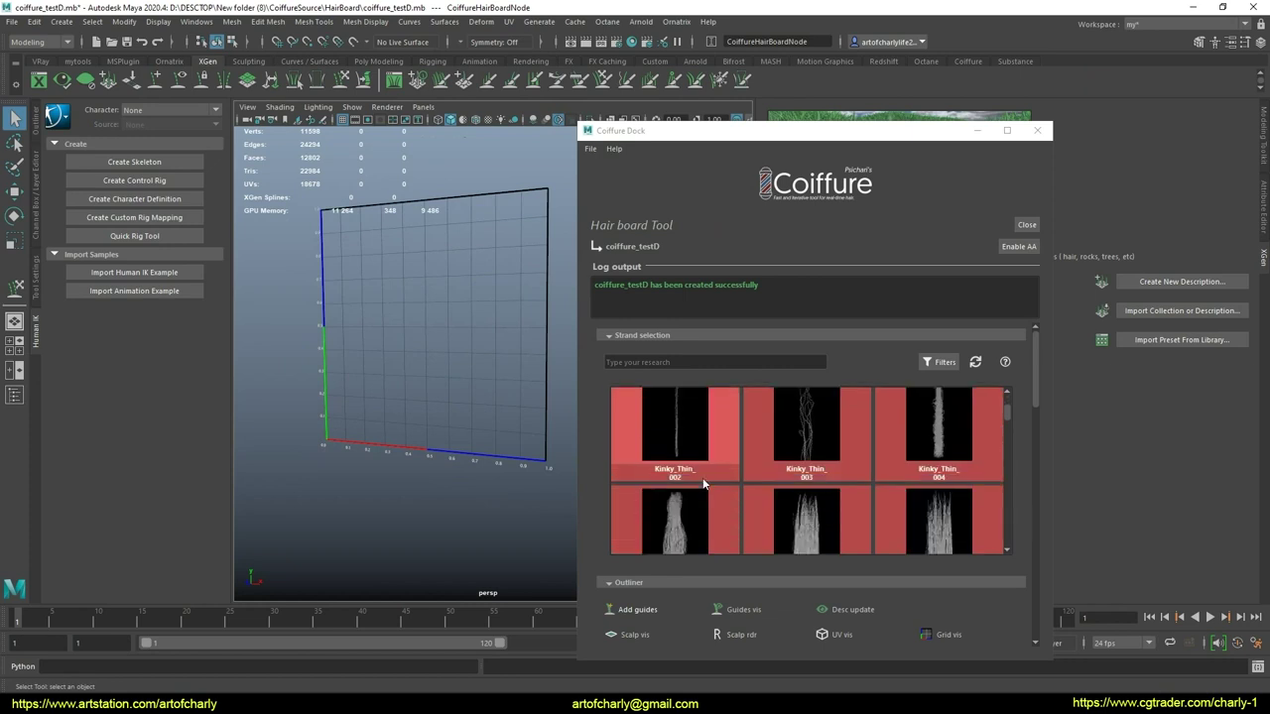
scroll(724, 476, down, 3)
scroll(794, 461, up, 3)
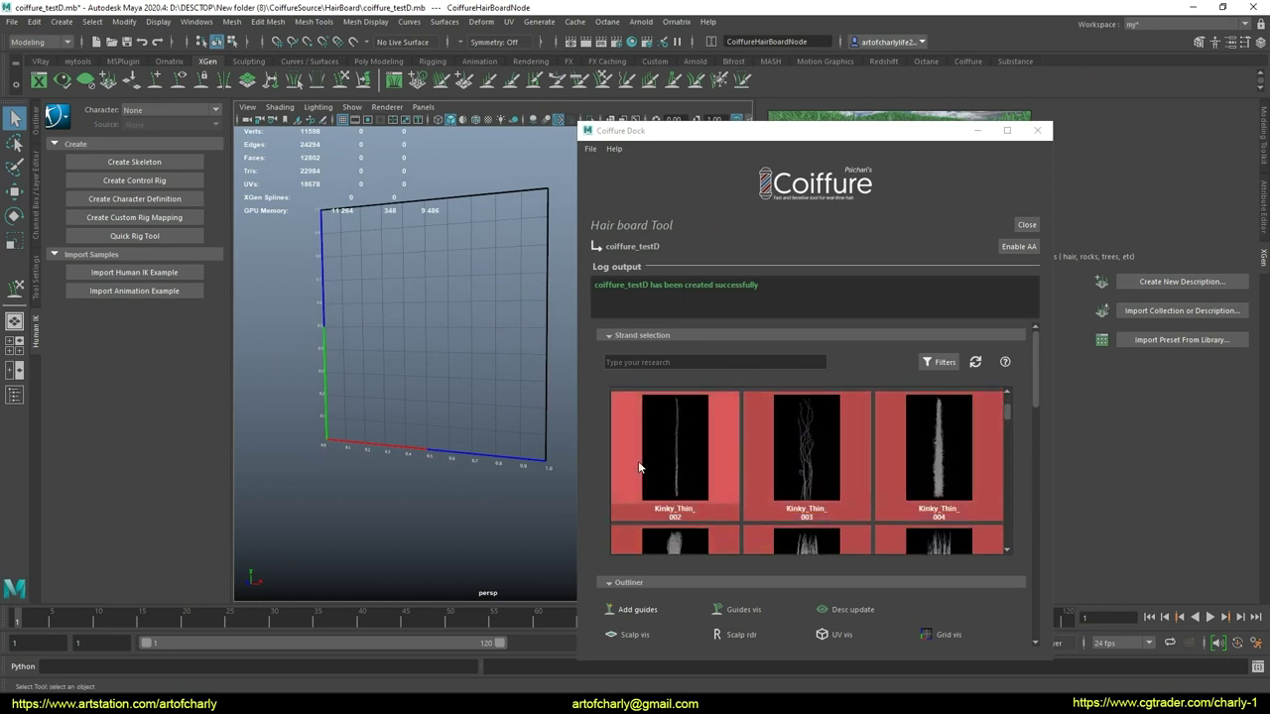
- Import the Kinky_Thin_003, Kinky_Soft_002, Kinky_Soft_001 and Curly_Thin_001 strands onto the board
click(850, 453)
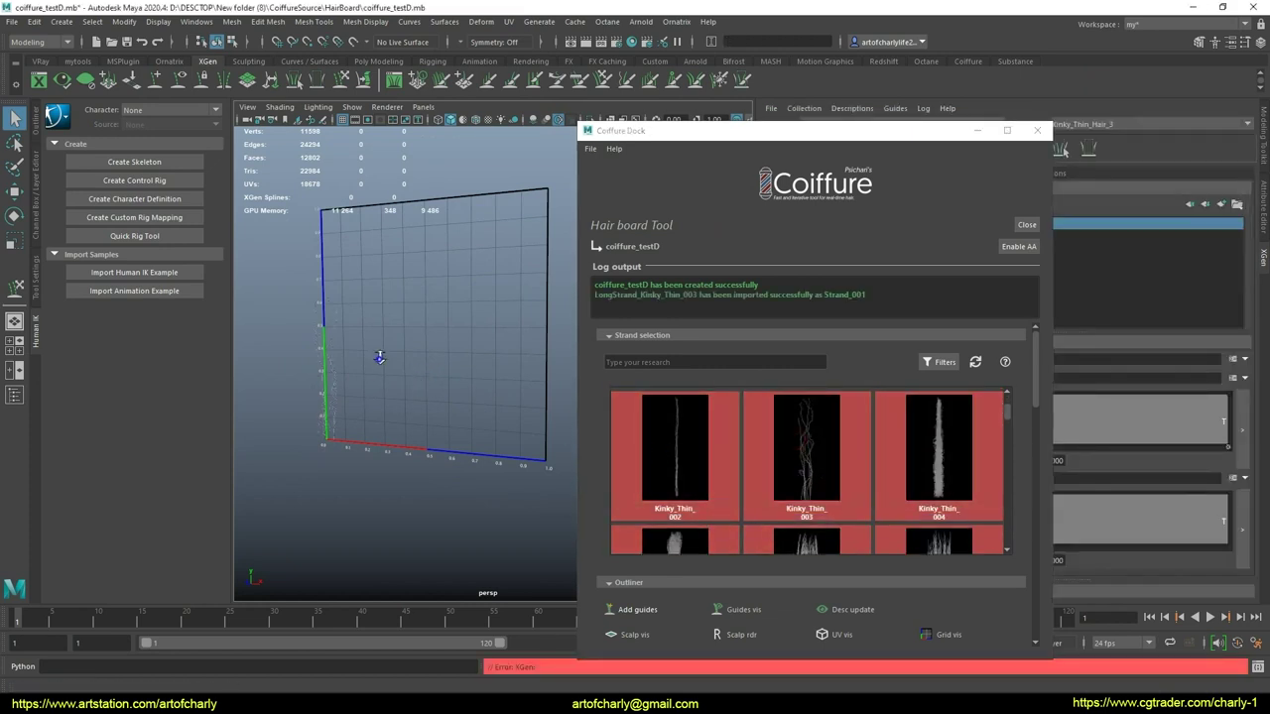
scroll(734, 461, up, 2)
scroll(744, 461, up, 1)
click(793, 478)
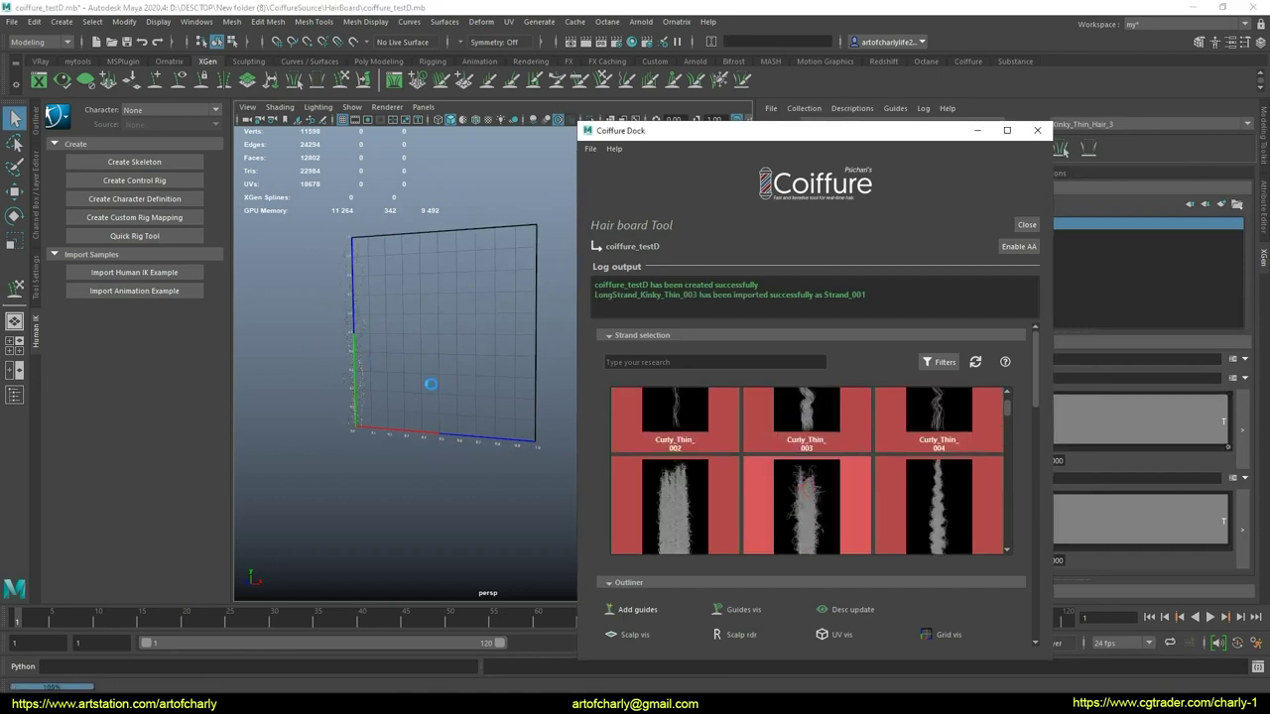
click(698, 481)
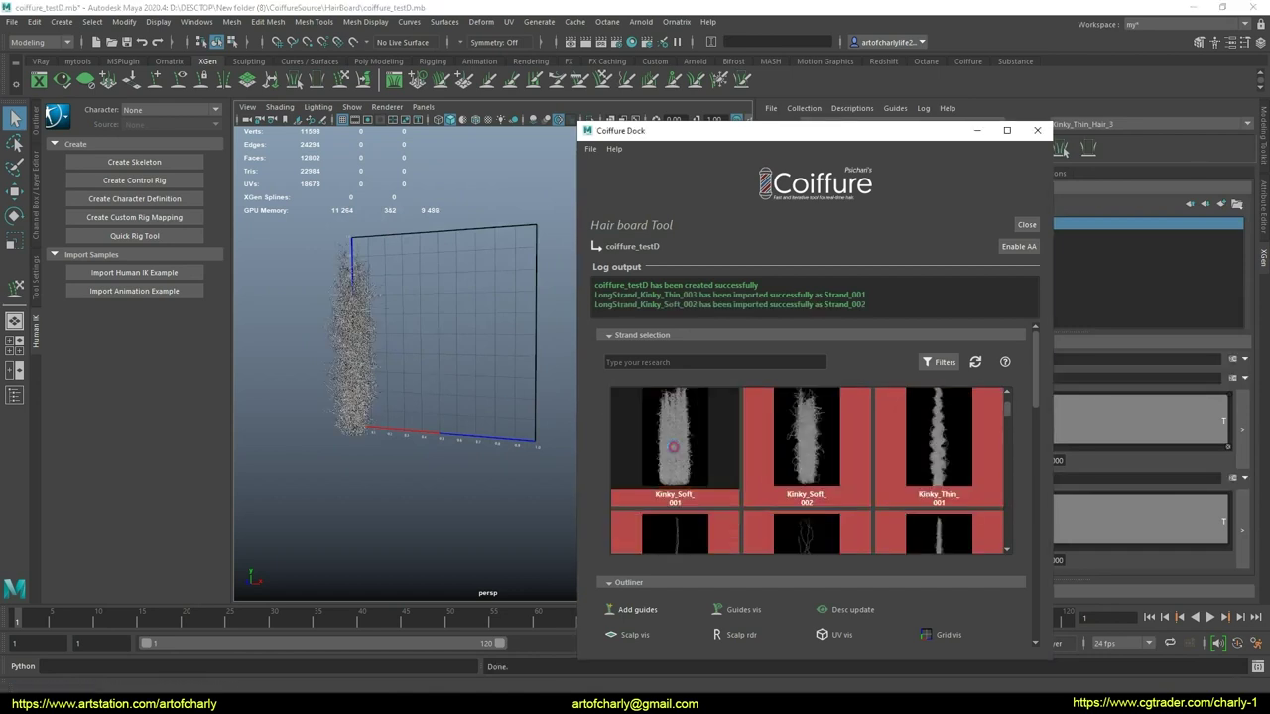
scroll(868, 461, down, 1)
click(973, 436)
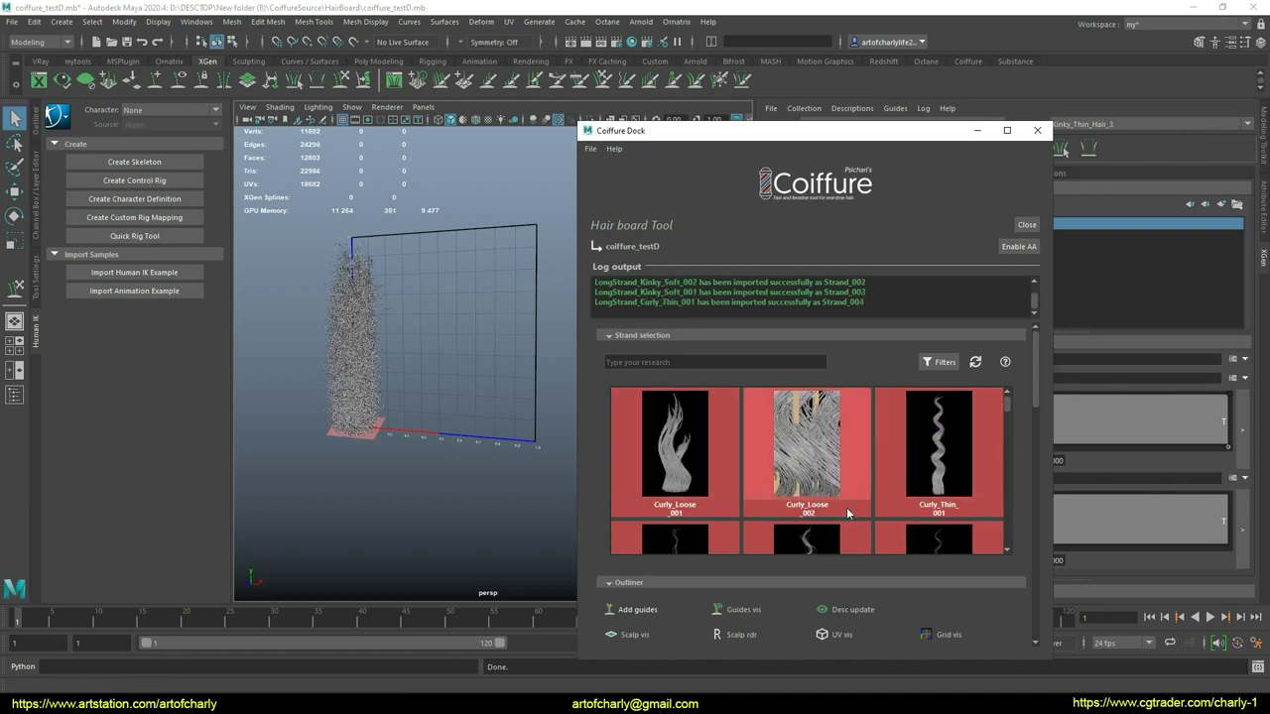
scroll(846, 507, down, 1)
- Show the scalp planes, move one plane right and reposition and raise Strand_002's plane
click(634, 596)
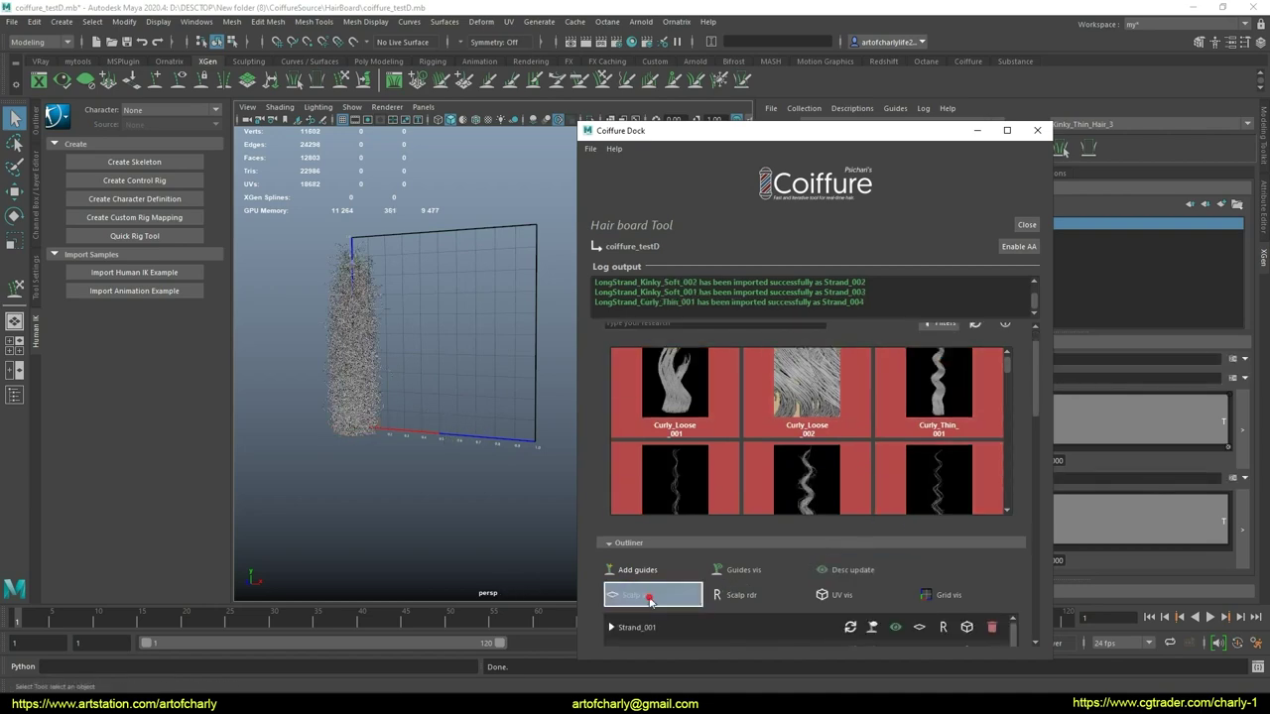
alt+drag(366, 527, 415, 487)
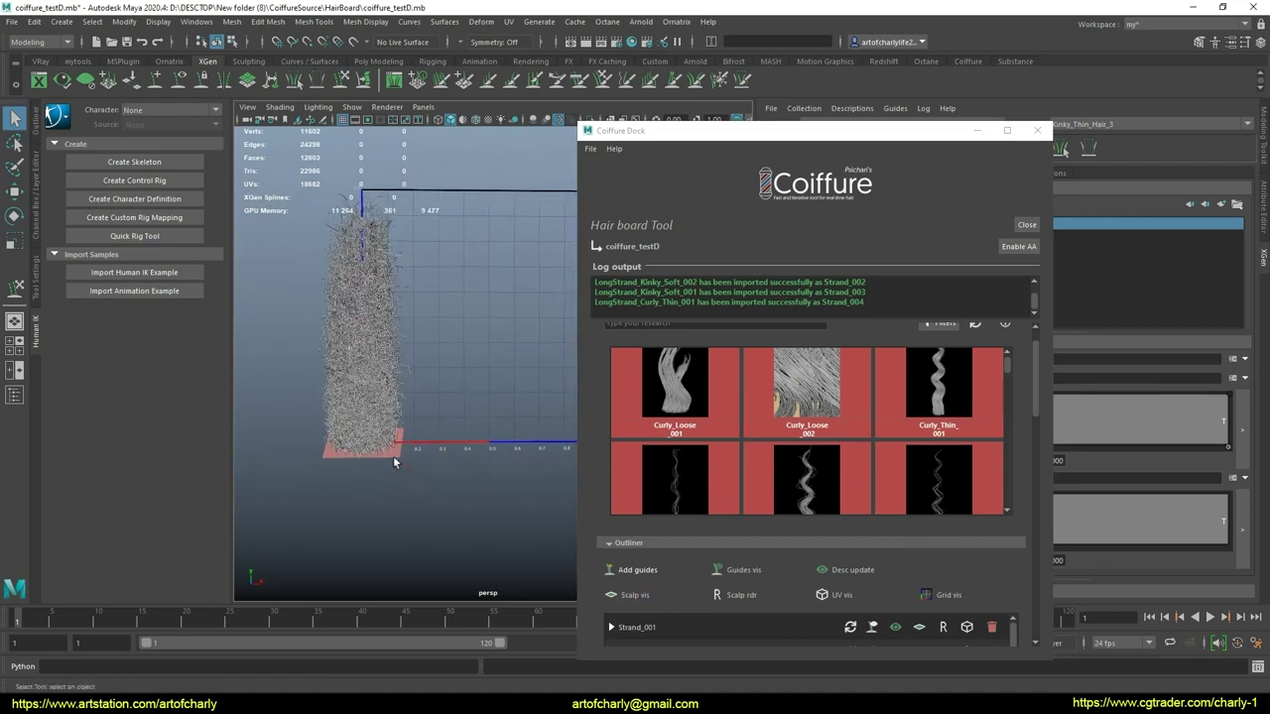
click(393, 448)
key(w)
drag(394, 442, 532, 439)
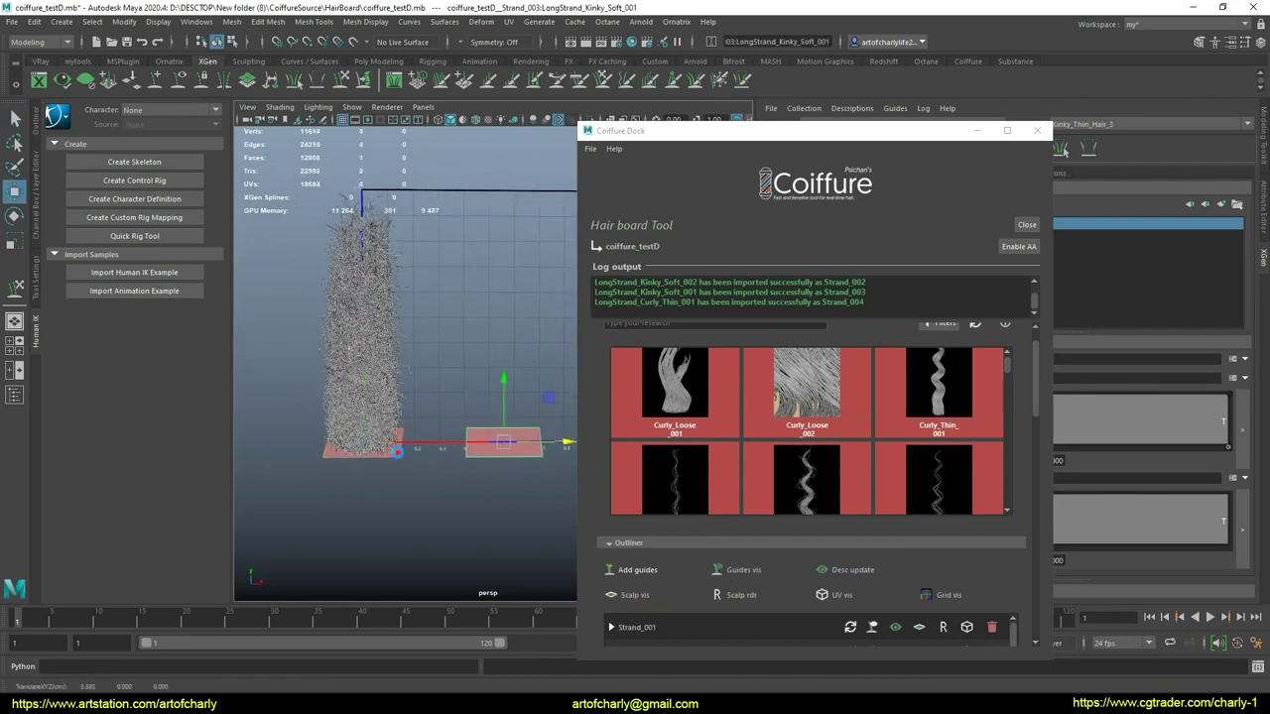
alt+middle_drag(481, 457, 392, 456)
click(426, 443)
drag(427, 443, 485, 441)
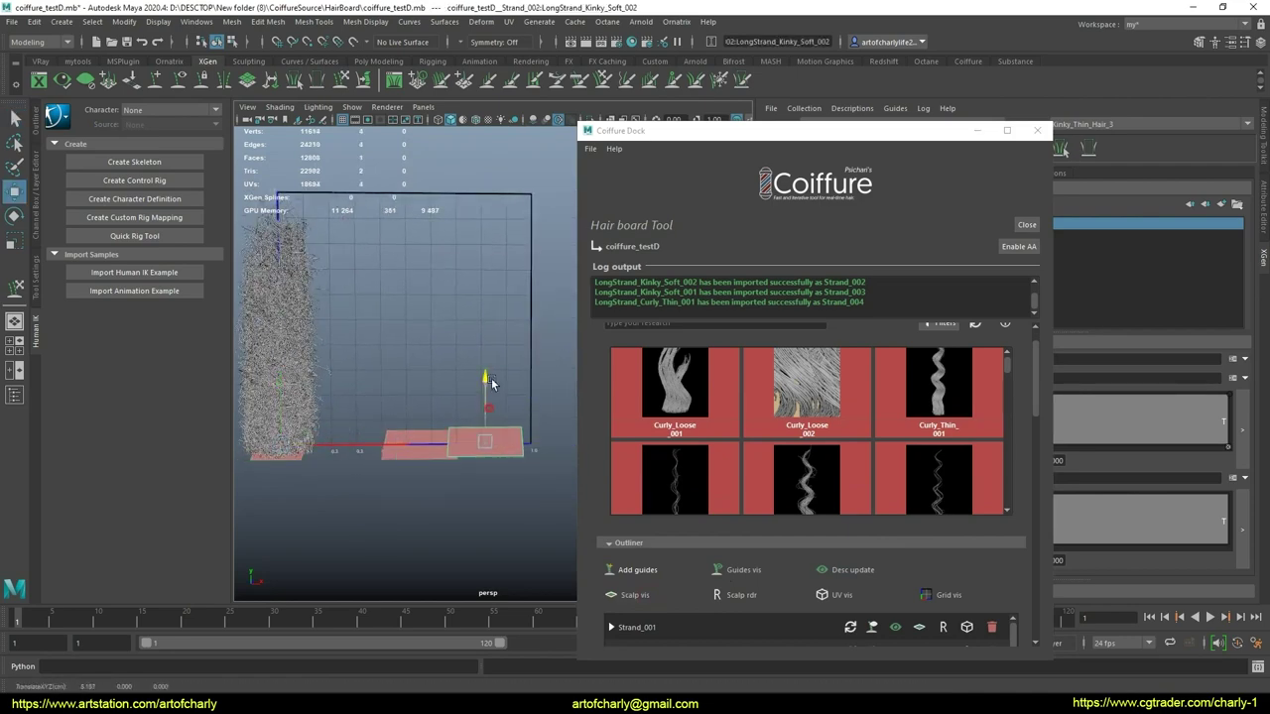
drag(493, 384, 493, 323)
- Raise the left scalp plane, shift Strand_004's plane left, and update the hair descriptions
click(349, 446)
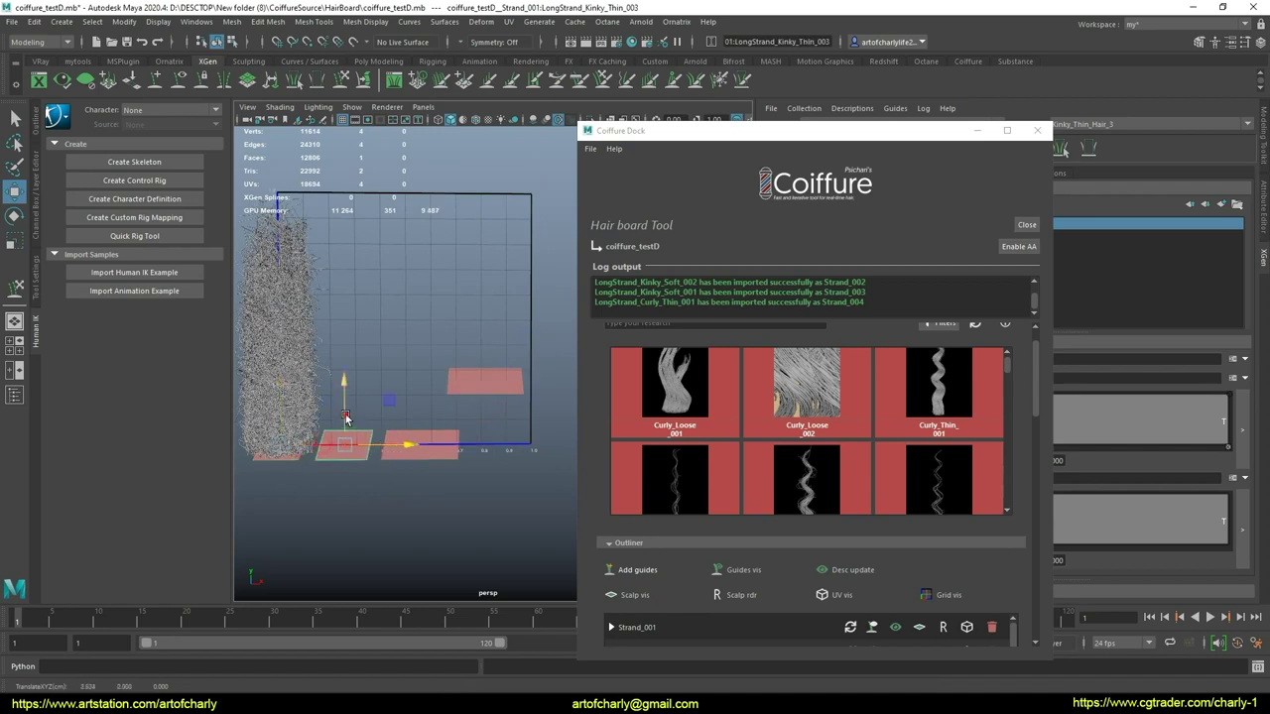
drag(346, 418, 345, 307)
alt+middle_drag(290, 462, 333, 462)
click(325, 462)
mouse_move(352, 452)
mouse_down()
mouse_move(285, 451)
mouse_move(352, 452)
mouse_up()
click(846, 573)
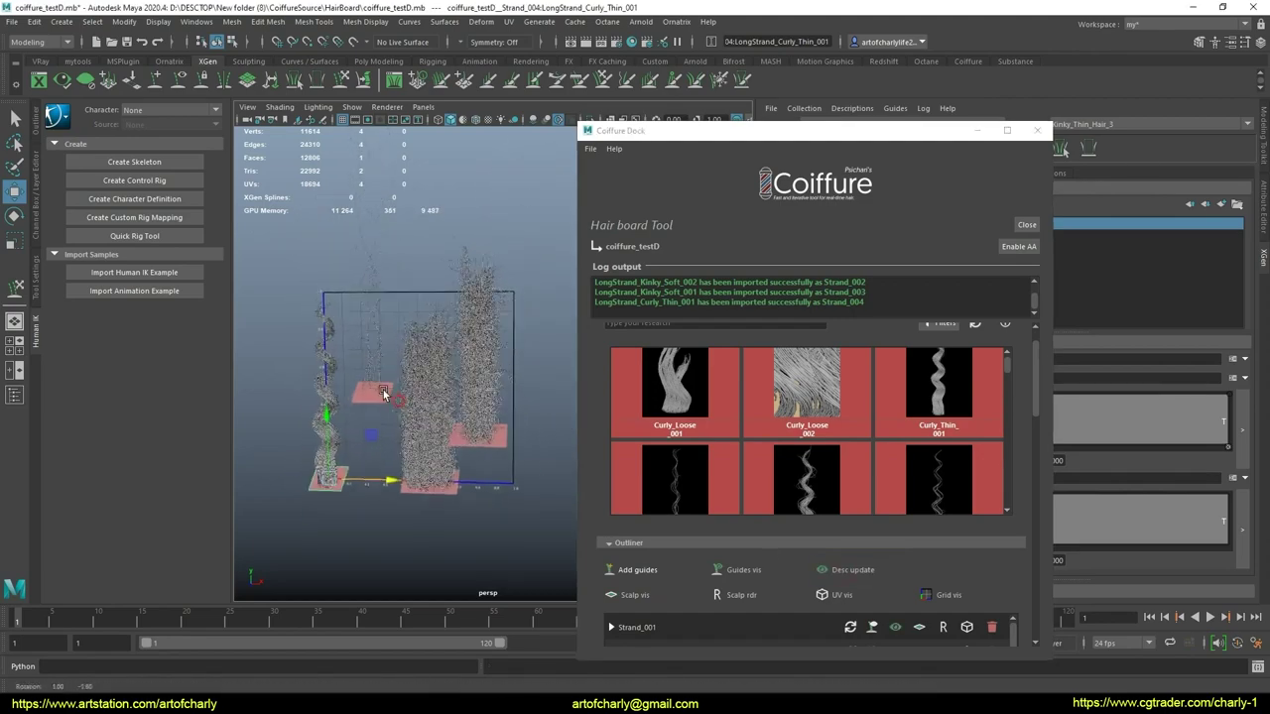
scroll(384, 393, up, 5)
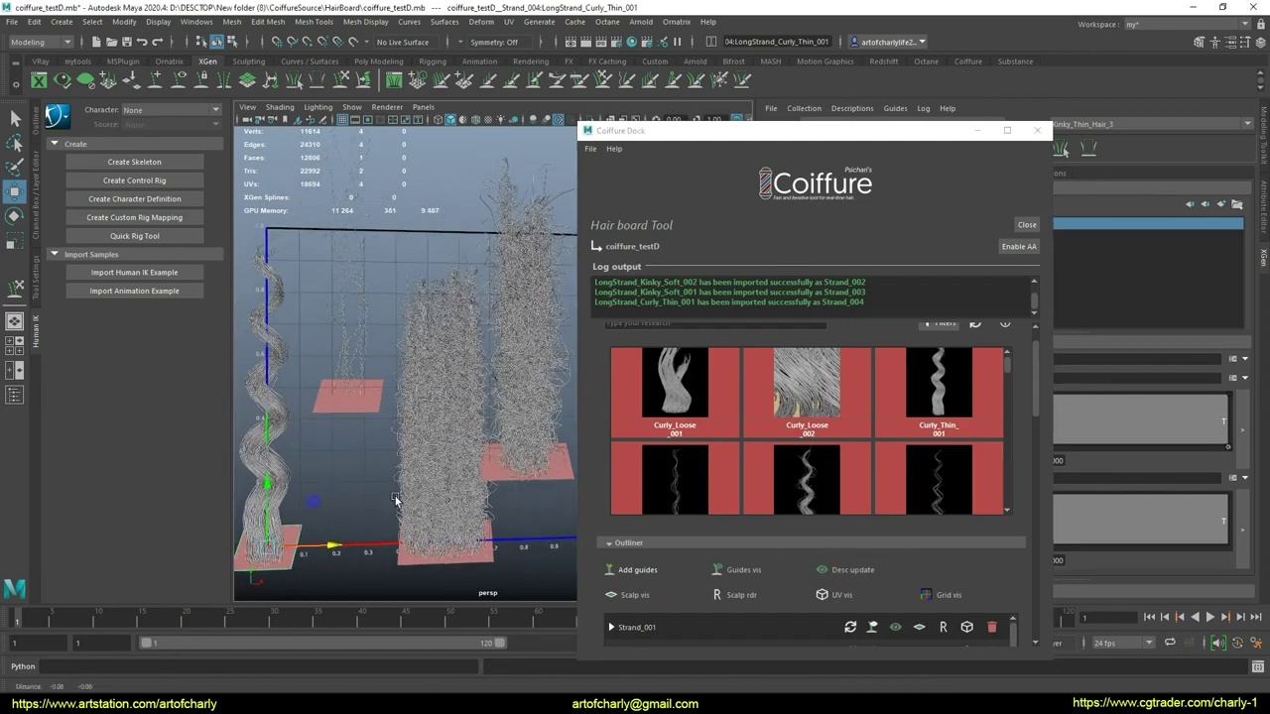
scroll(395, 501, down, 5)
scroll(480, 420, up, 3)
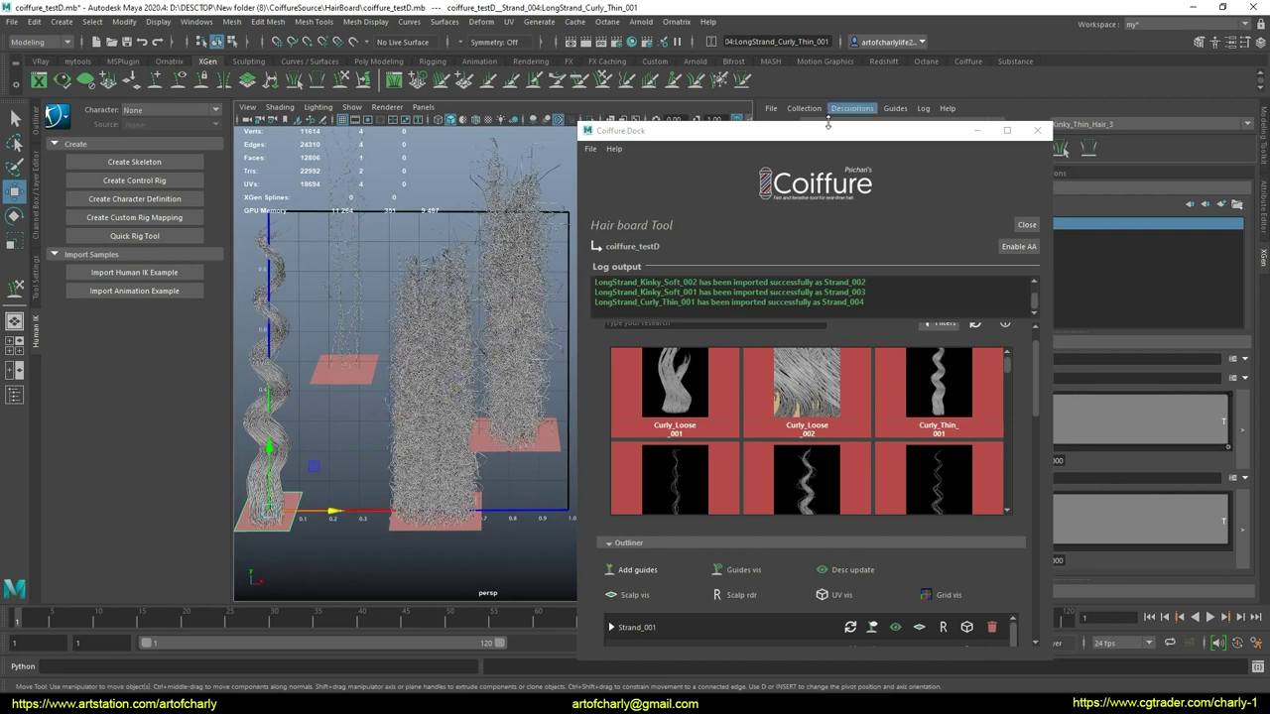
- Expand Strand_004 to reveal Curly_Hair_Thin, with its Noise1, Cut1, Coil1 and Clumping modifiers showing in XGen
drag(828, 126, 883, 70)
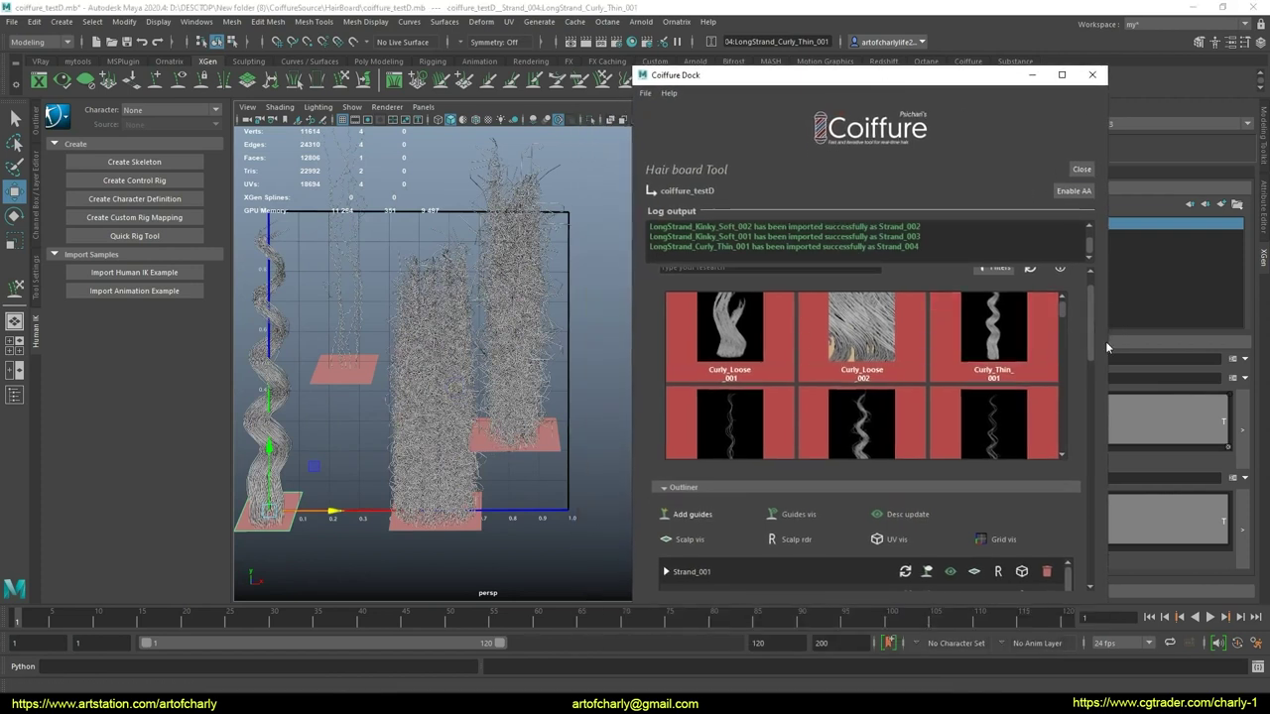
scroll(1091, 342, down, 2)
scroll(1087, 362, down, 3)
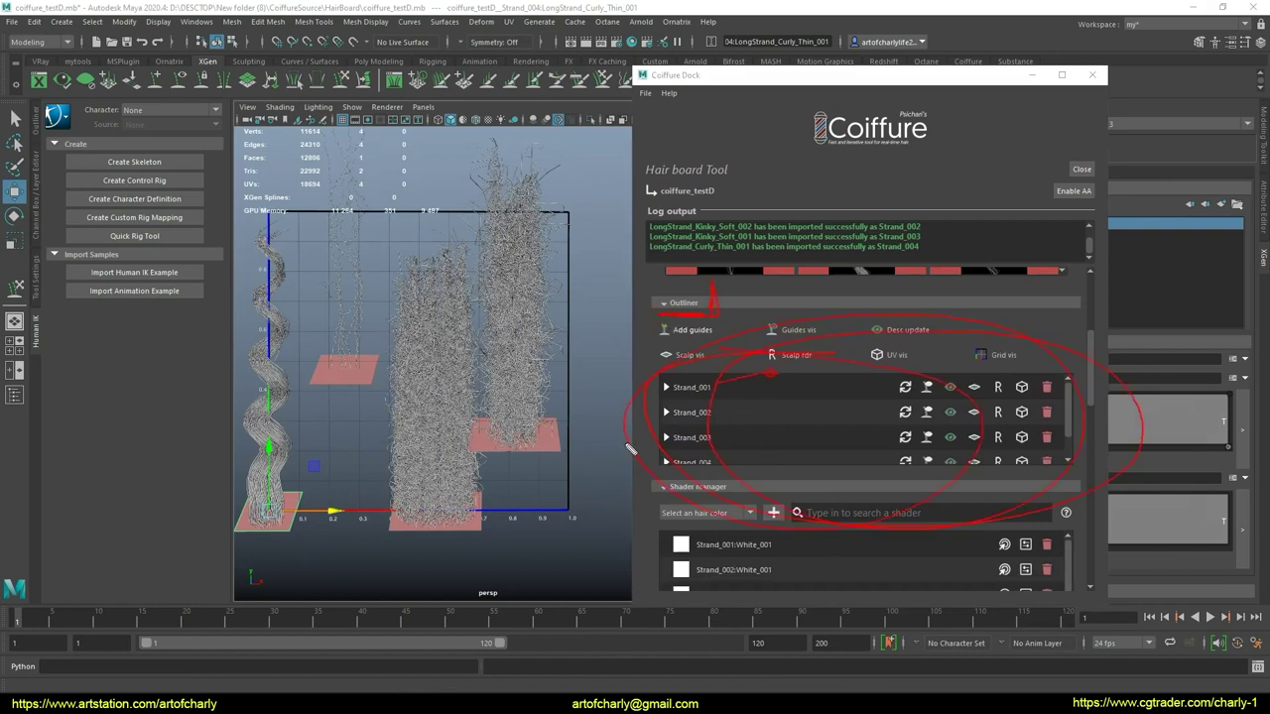
key(Escape)
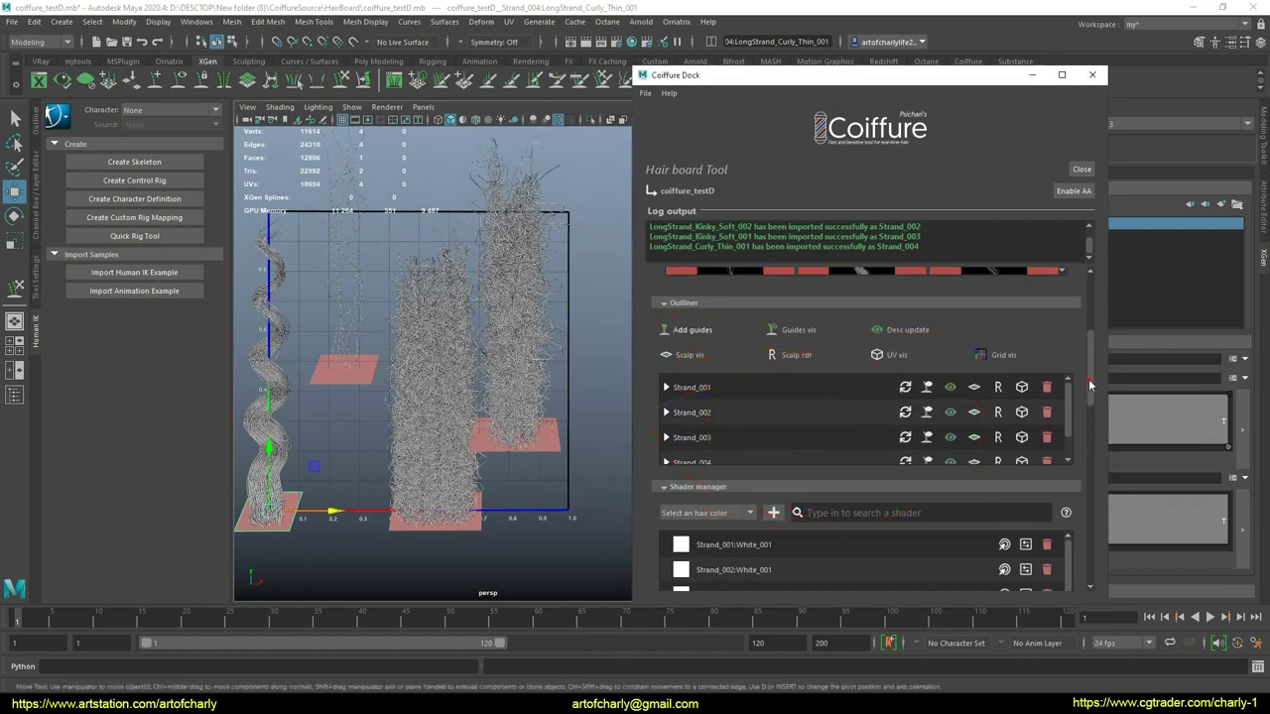
scroll(1089, 385, down, 1)
scroll(1067, 363, down, 2)
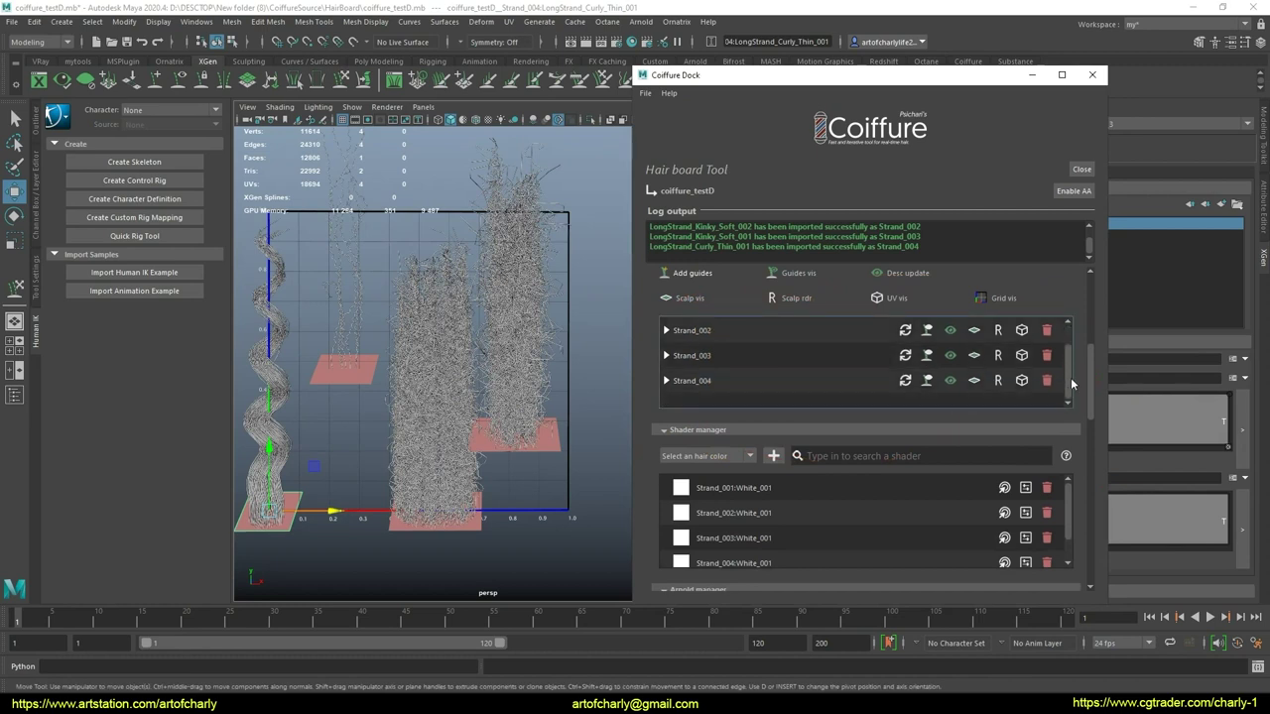
click(694, 385)
click(666, 382)
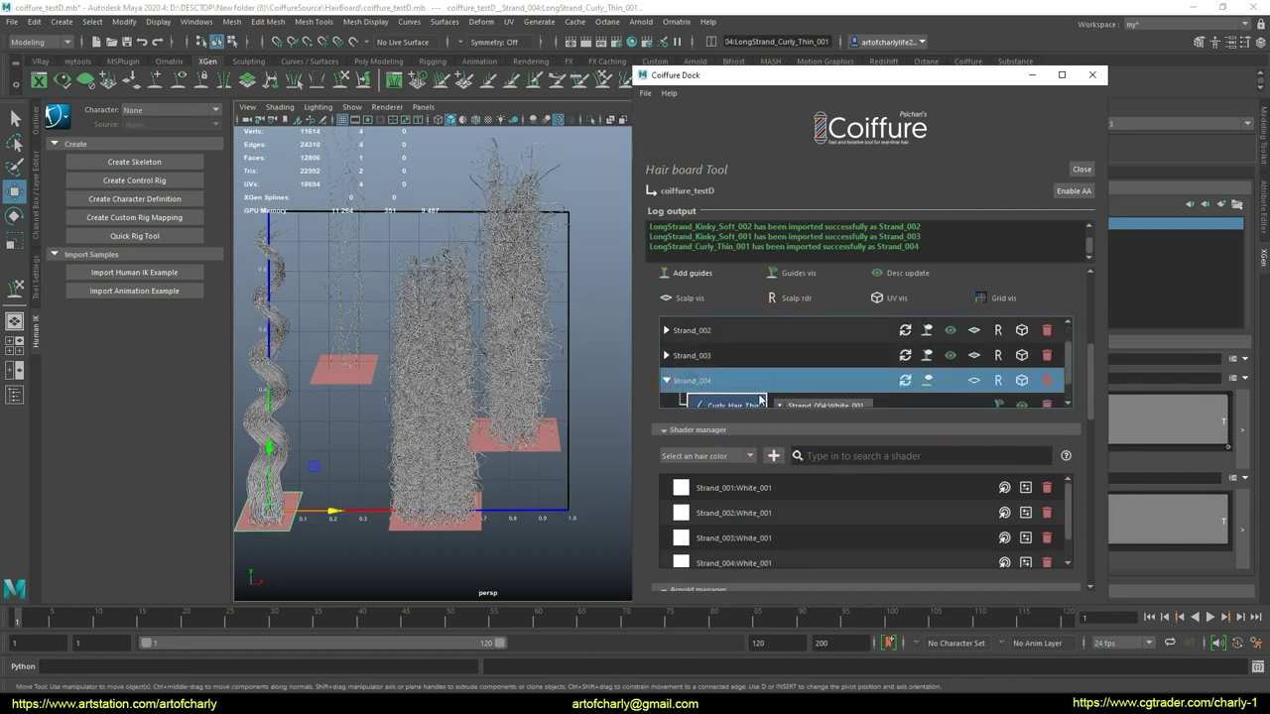
scroll(727, 388, down, 1)
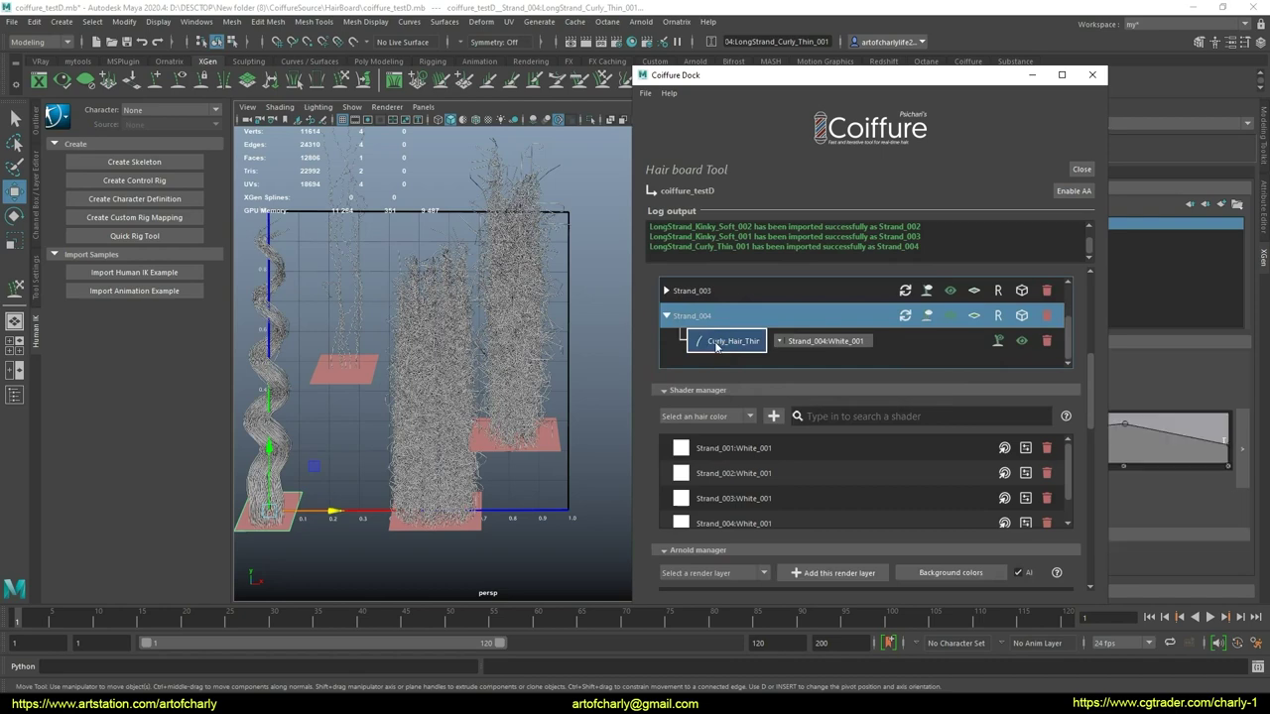
drag(907, 88, 904, 318)
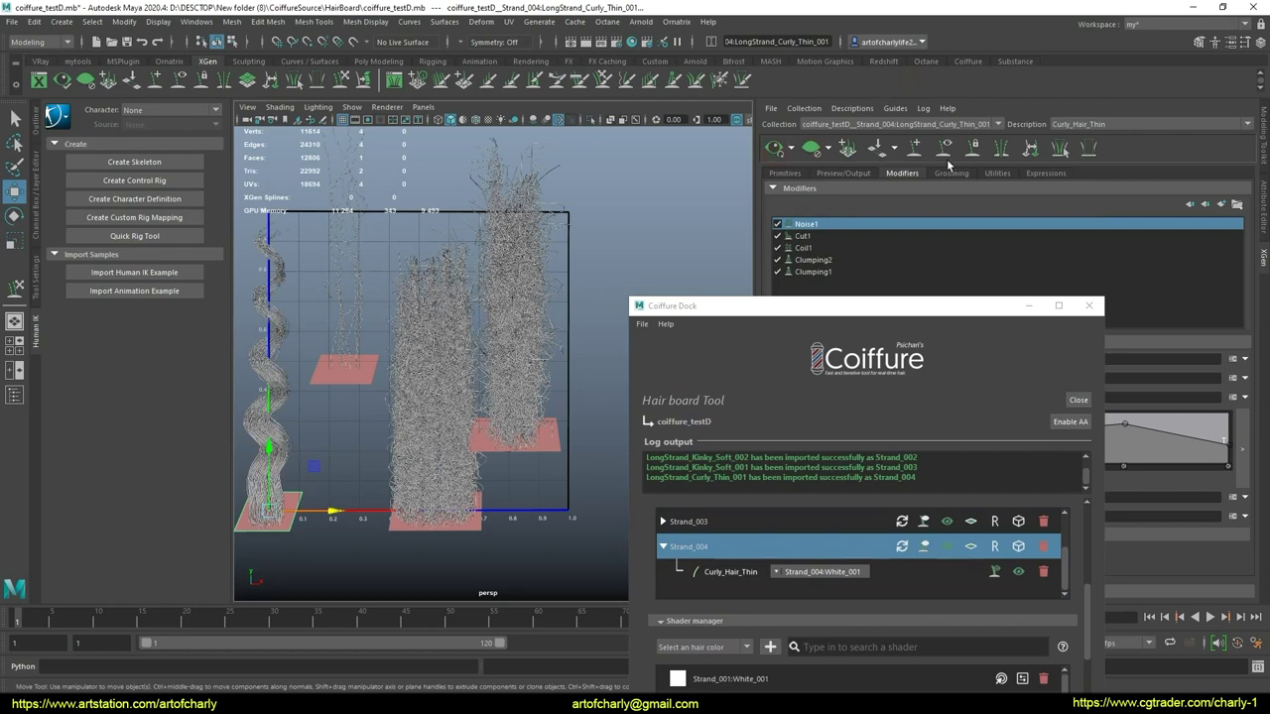
- Sculpt Strand_004's curly thin guides so they bend toward the upper right
alt+drag(367, 248, 422, 243)
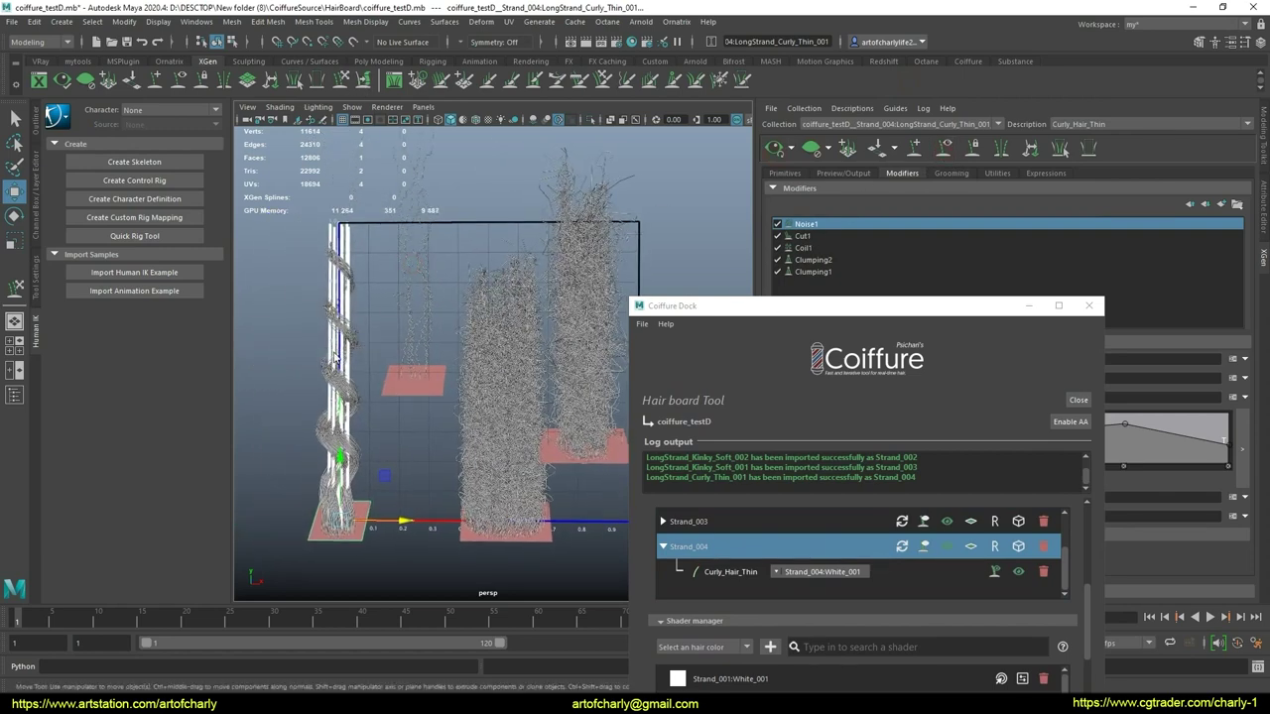
right_drag(335, 359, 306, 433)
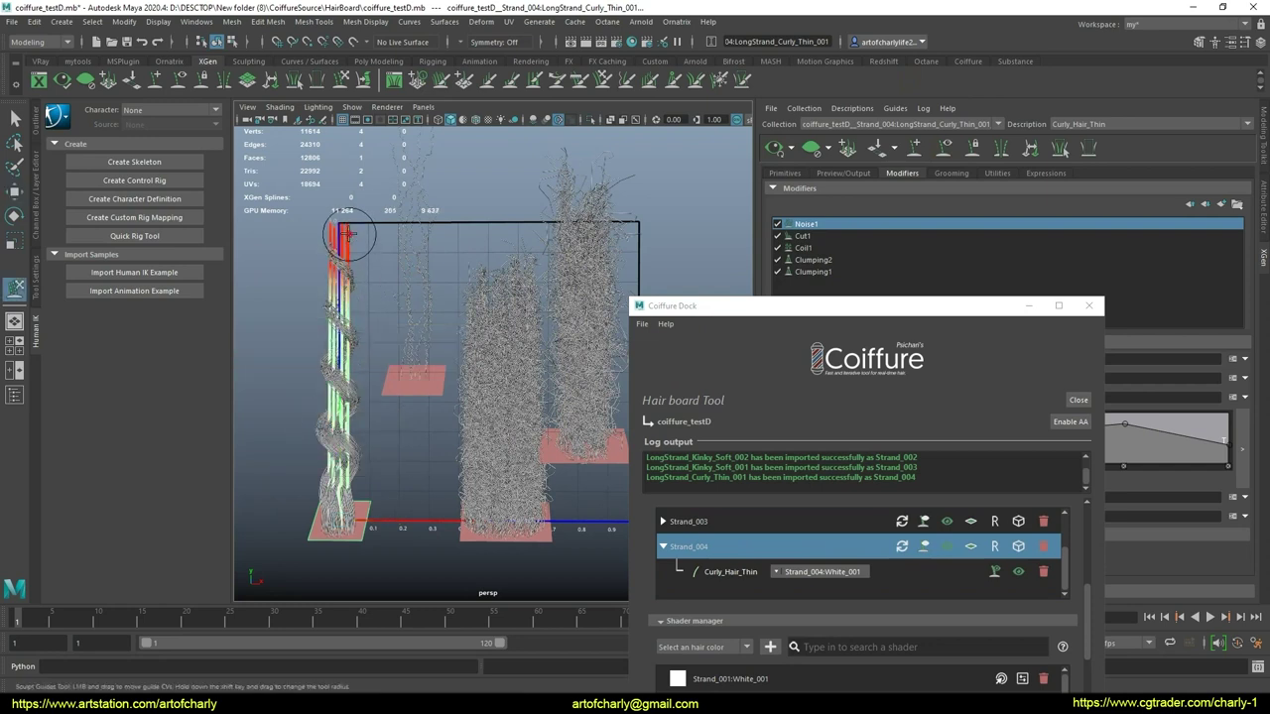
drag(346, 234, 437, 268)
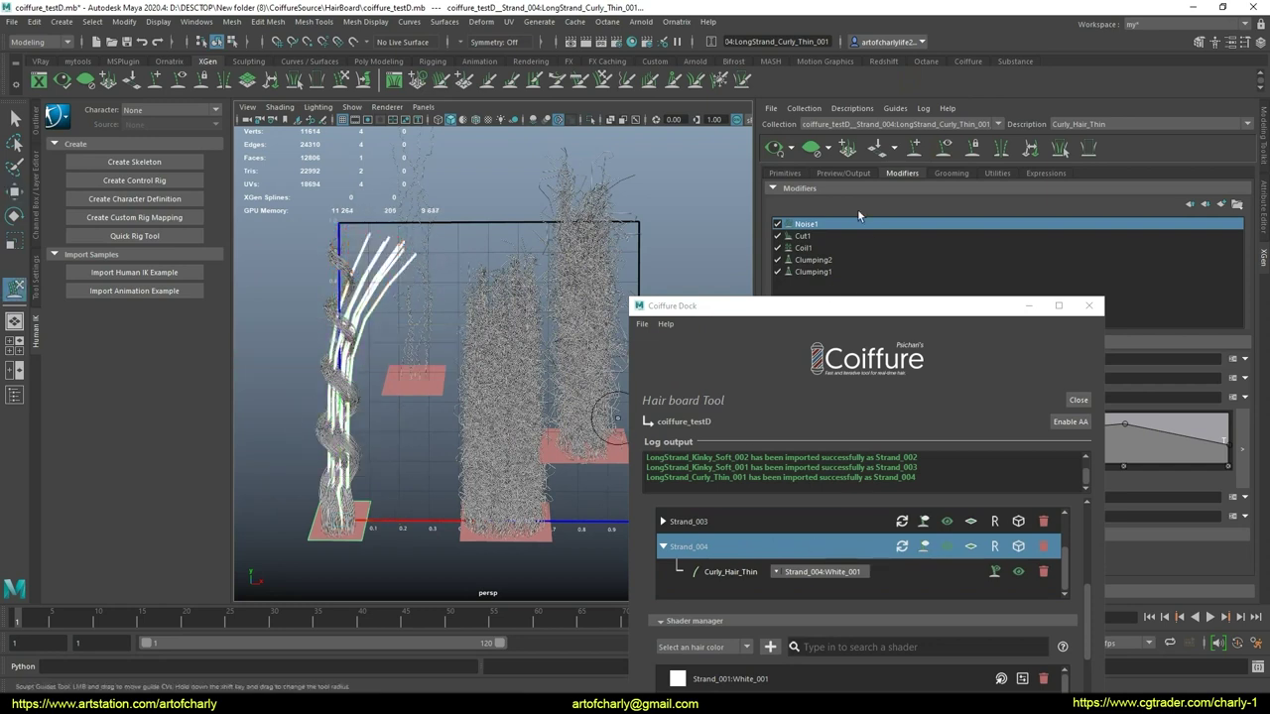
alt+drag(292, 397, 380, 417)
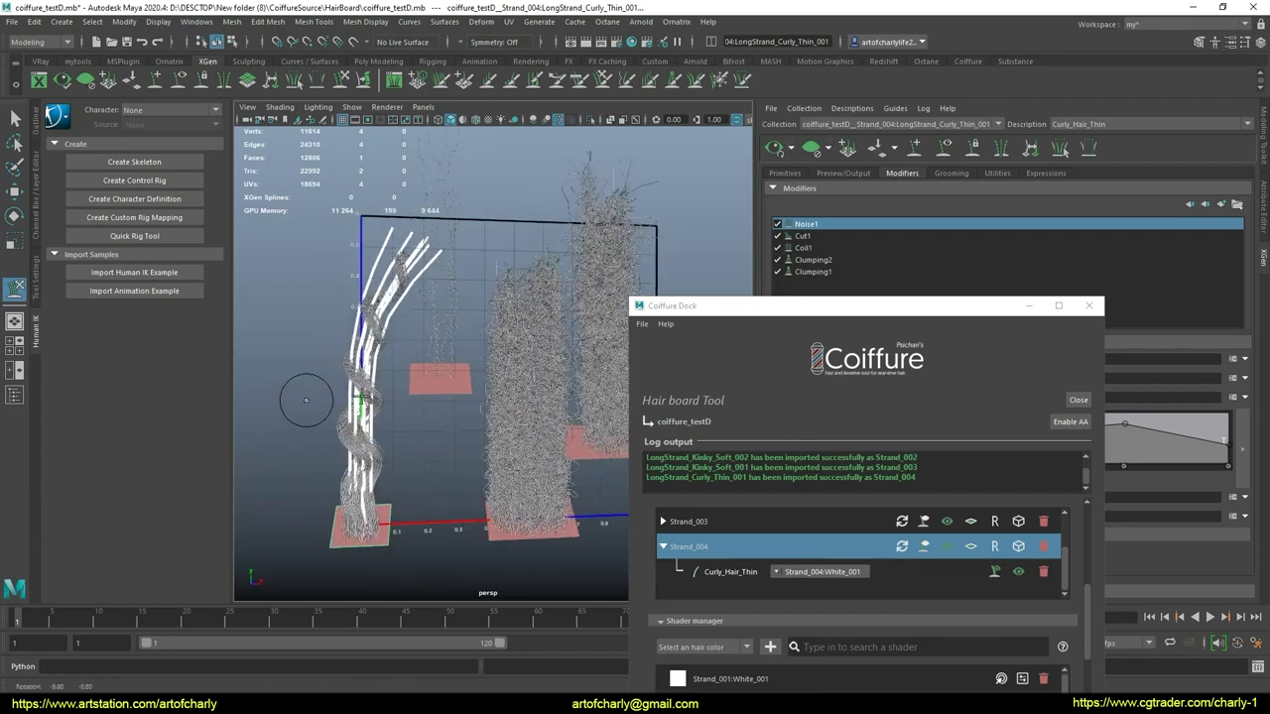
alt+drag(581, 285, 378, 369)
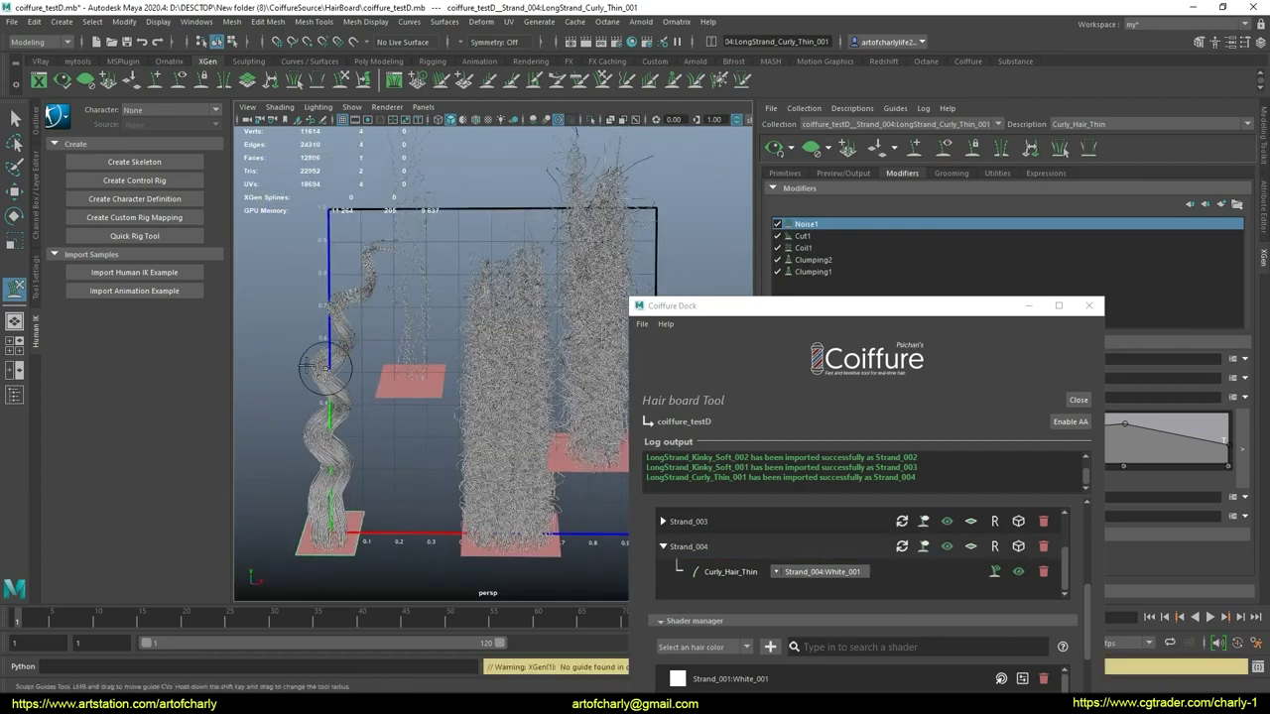
drag(734, 306, 798, 177)
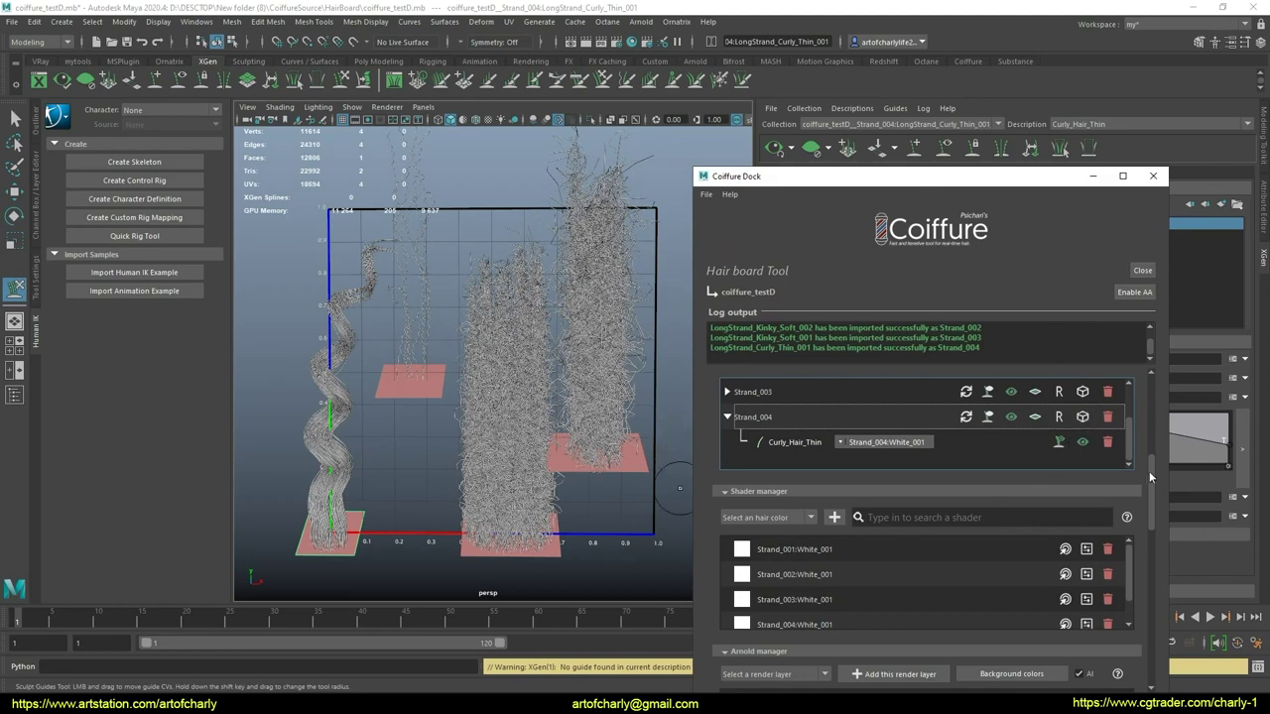
- Close the coiffure_testD hair board, skipping saving, to leave an empty untitled scene
drag(1149, 477, 1158, 394)
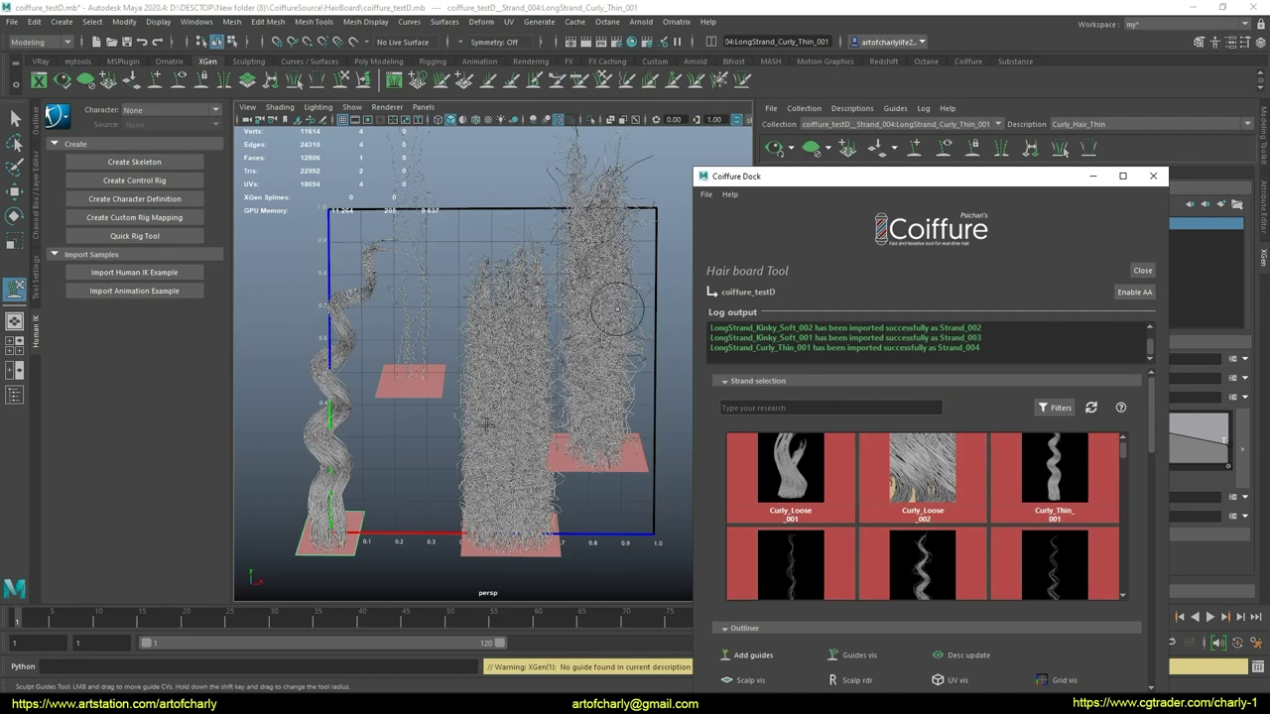
click(1142, 271)
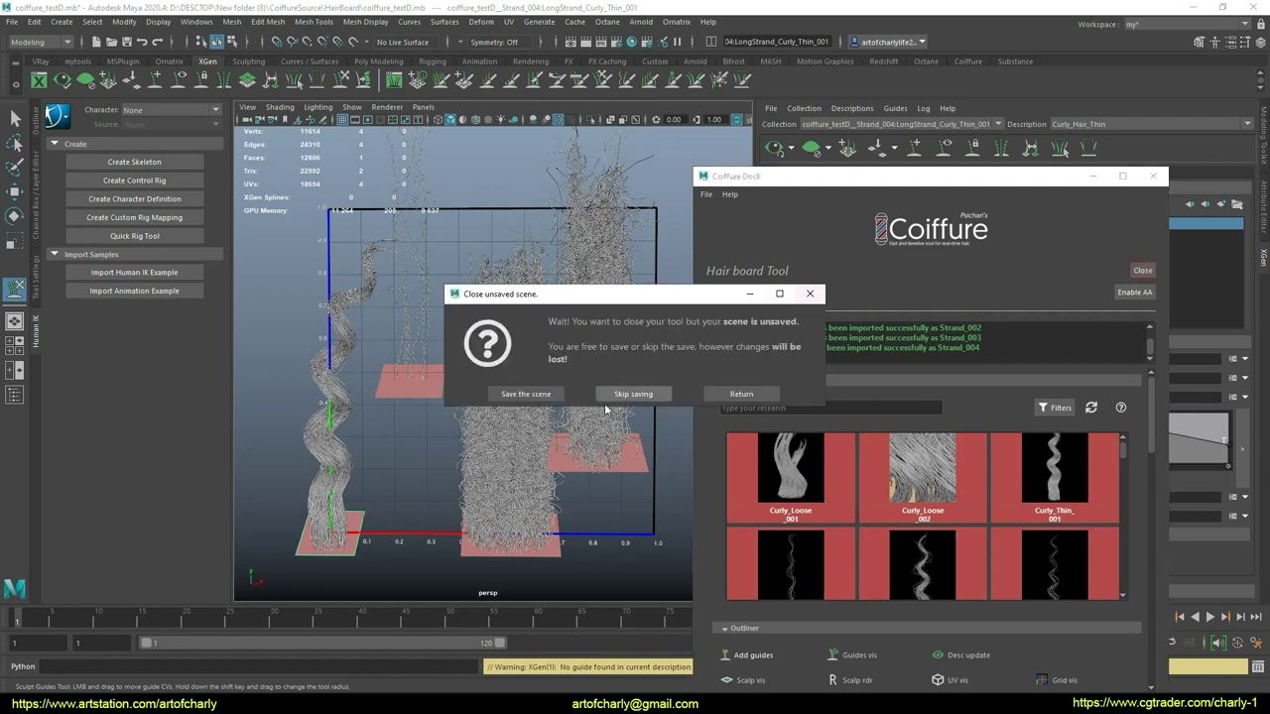
click(742, 394)
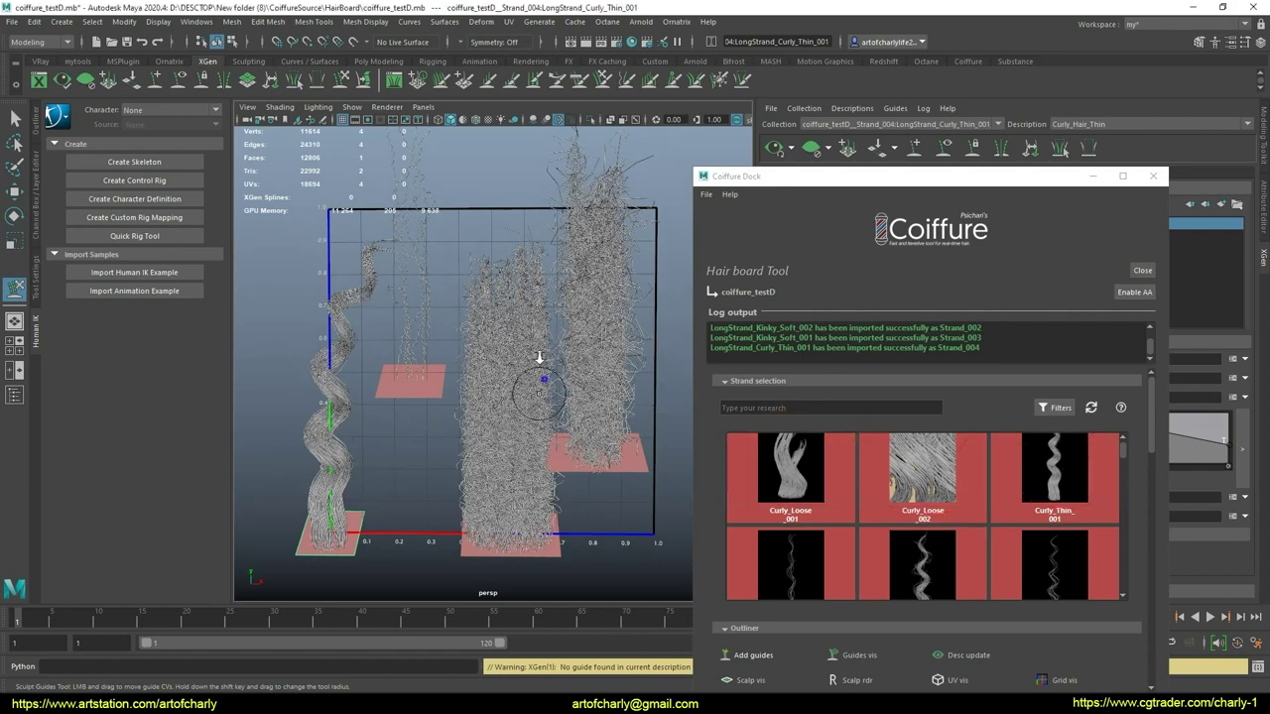
alt+right_drag(532, 427, 540, 337)
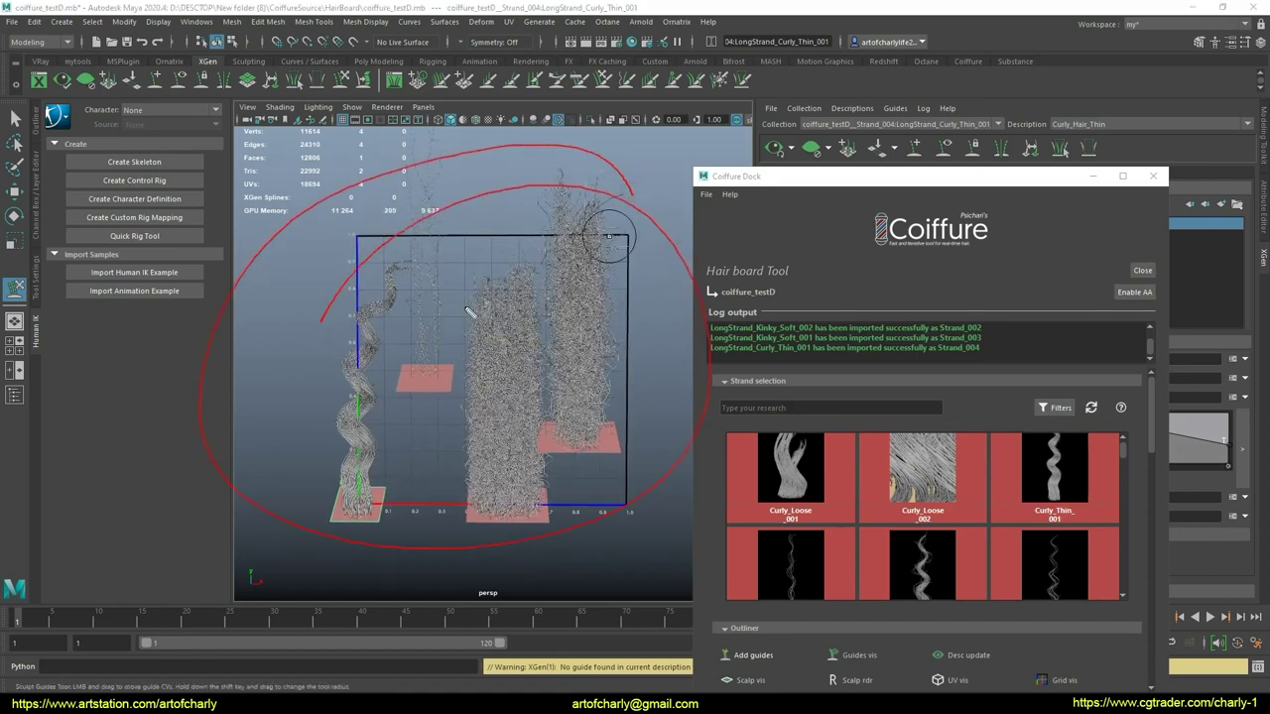
click(1141, 270)
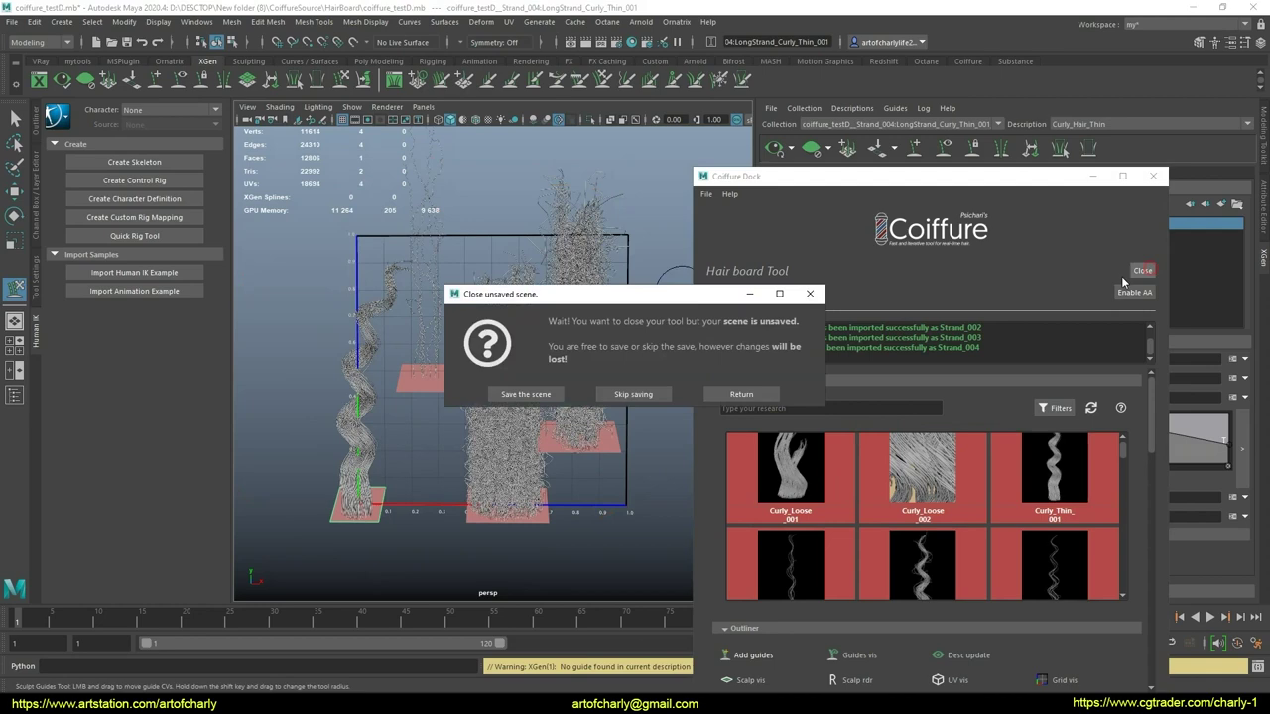
click(667, 393)
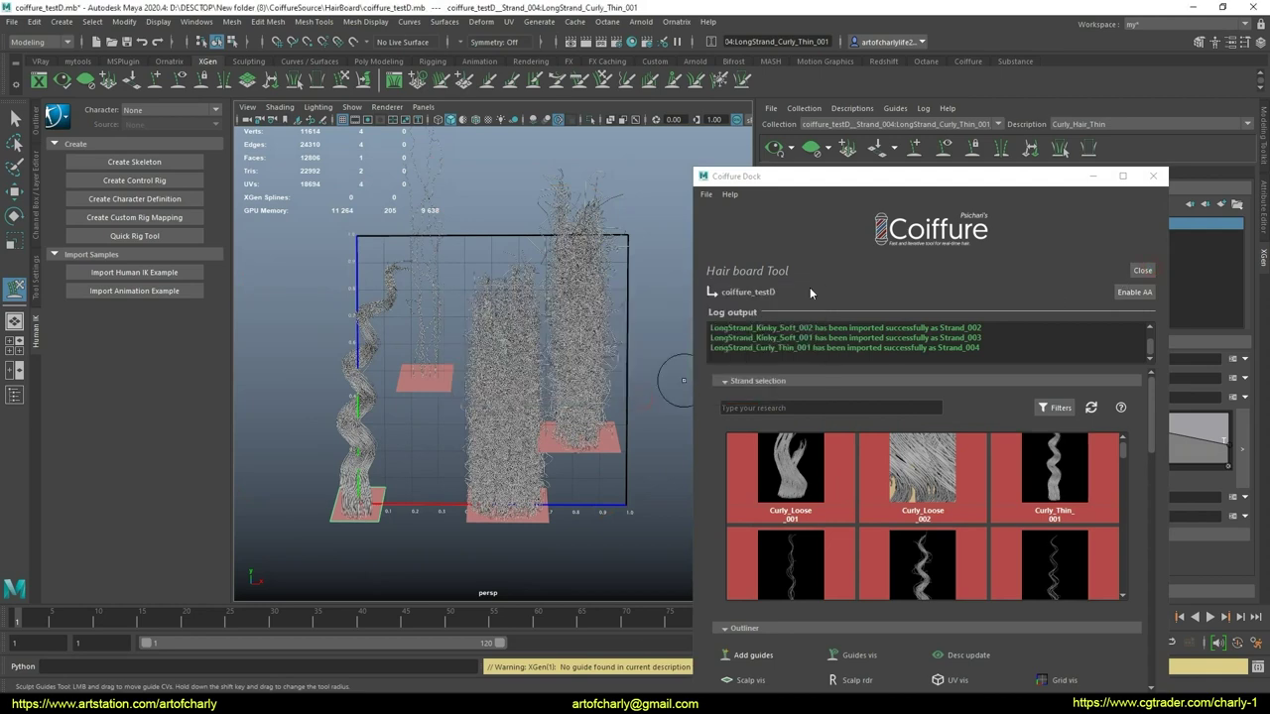
click(1143, 269)
click(658, 393)
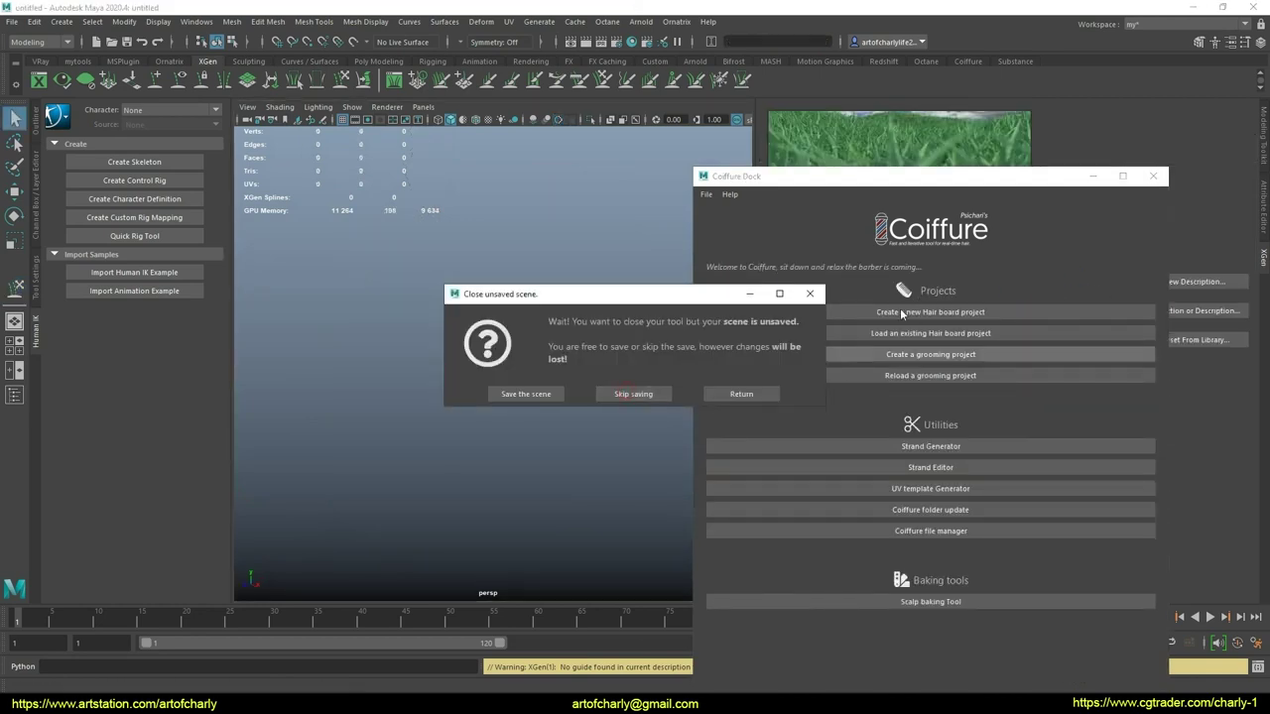
- Open the Curly_Loose_002 strand in the Coiffure Strand Editor
click(809, 294)
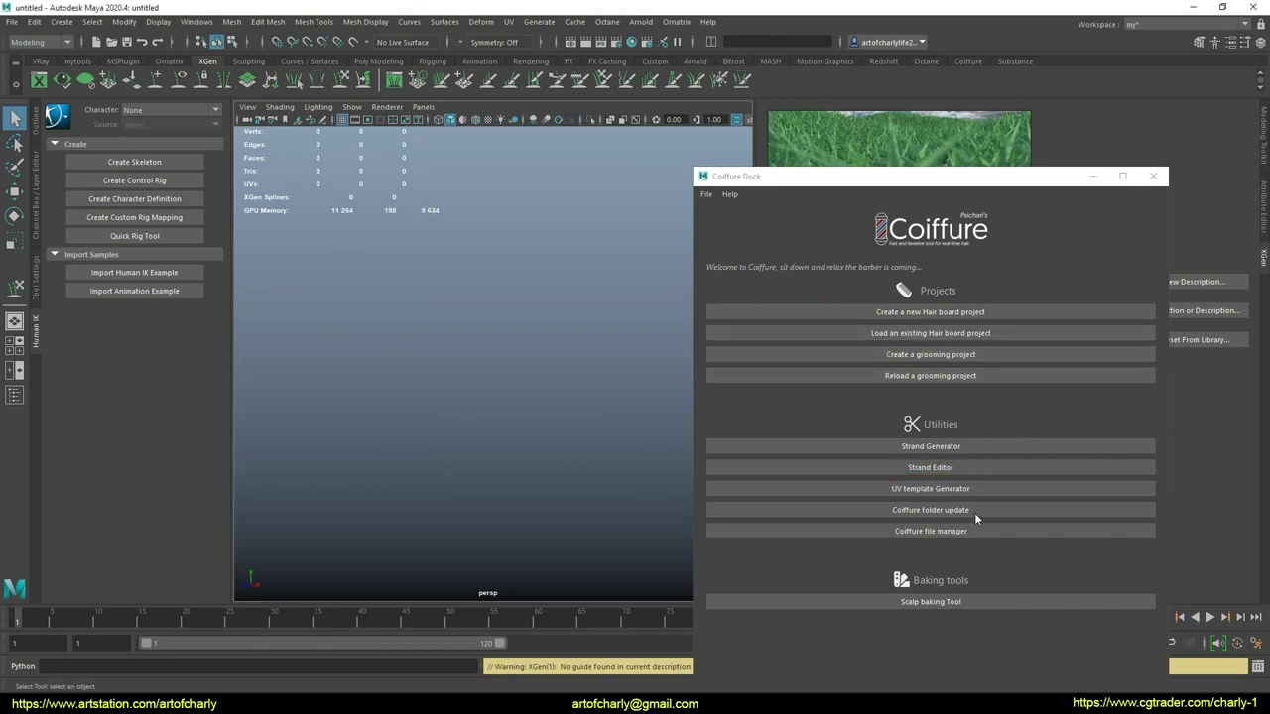
click(884, 468)
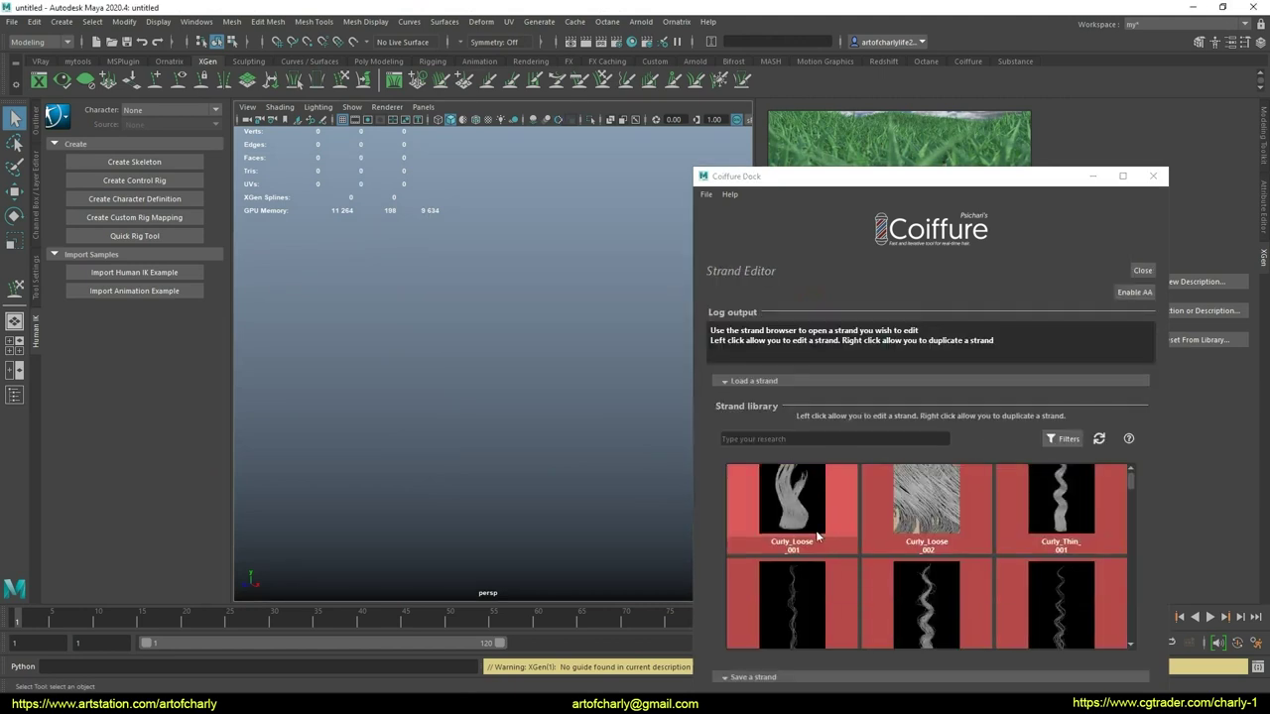
scroll(893, 486, down, 3)
scroll(1035, 539, up, 3)
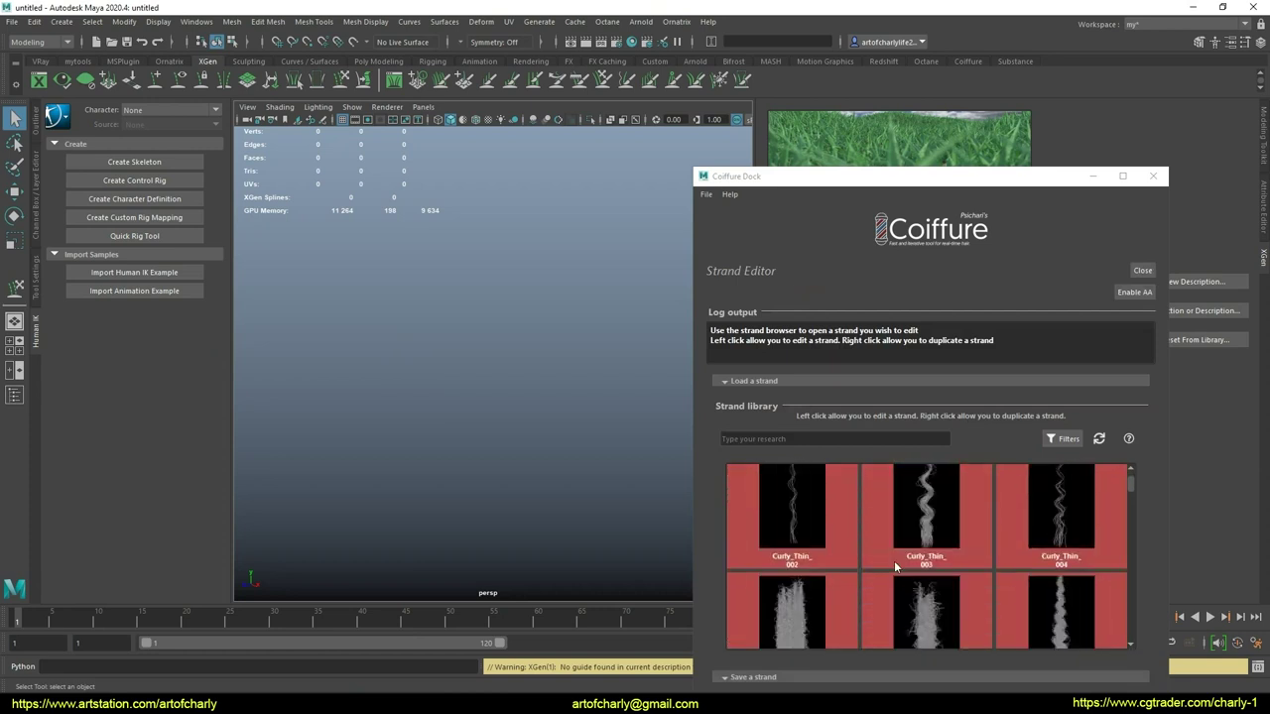
right_click(805, 509)
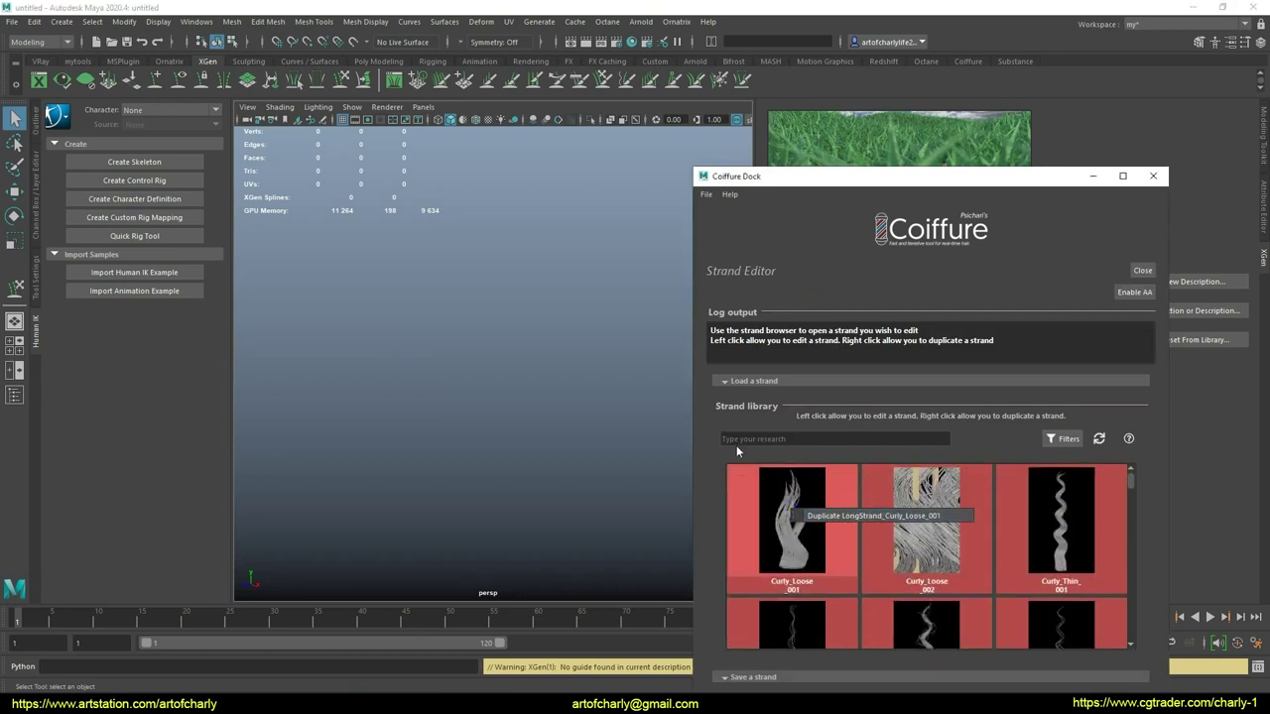
click(858, 516)
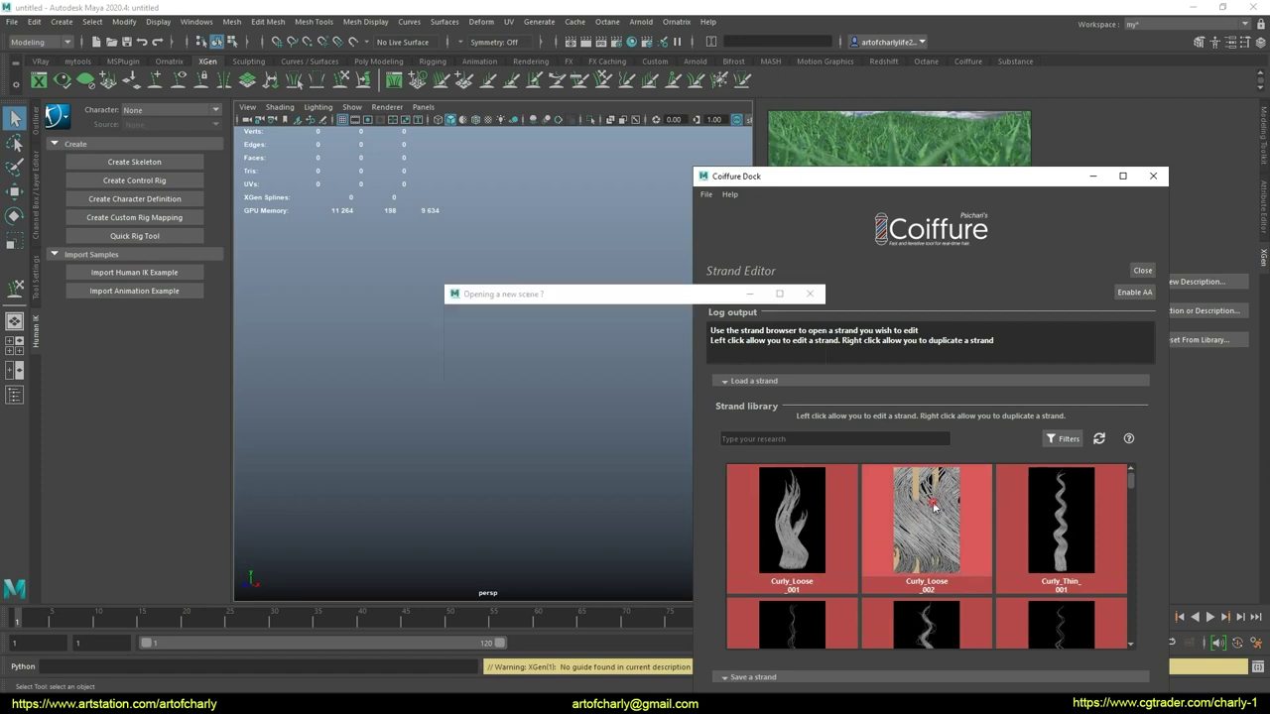
click(557, 397)
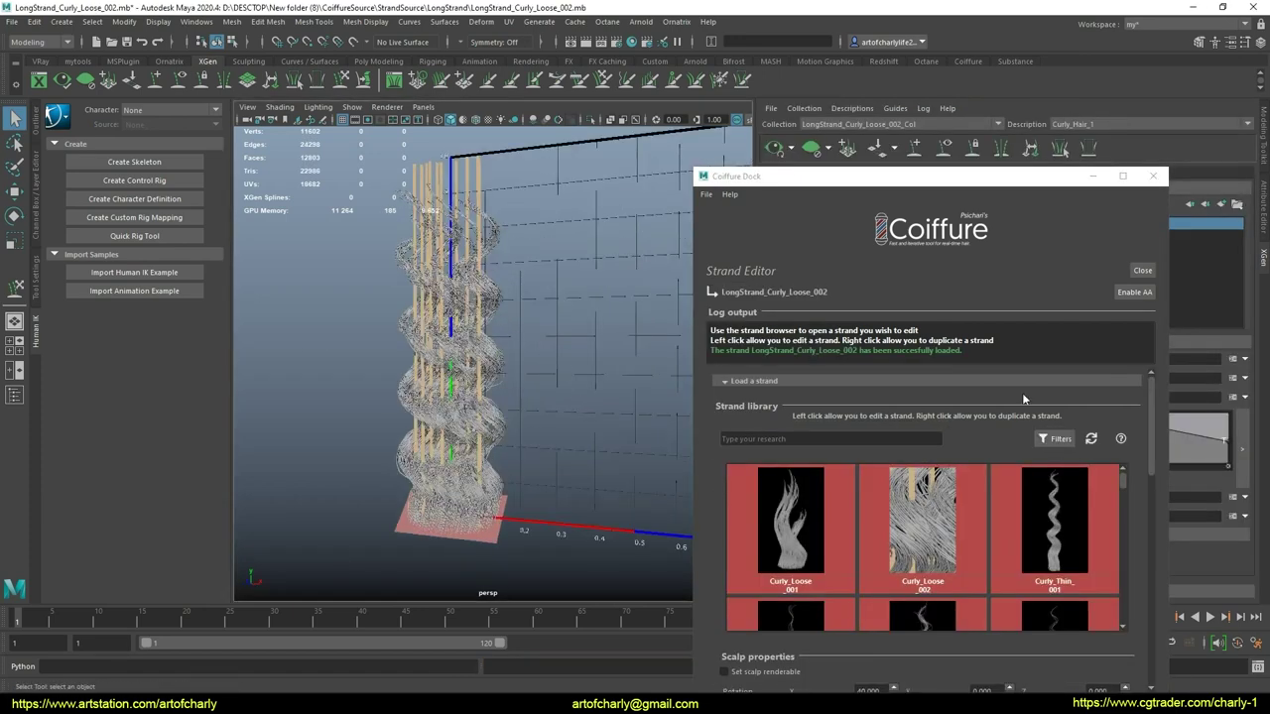
- Take a new picture of the strand on a black background, save it, and return home
drag(931, 197, 923, 130)
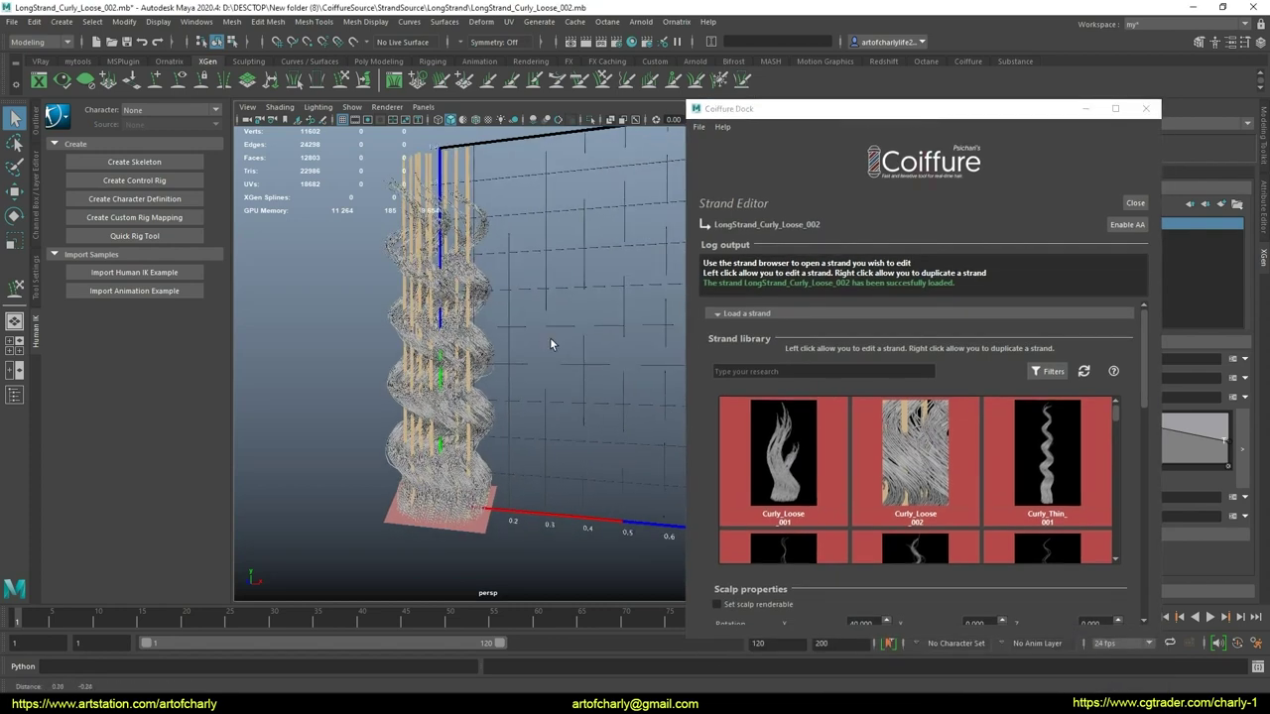
key(alt+b)
key(alt+b)
key(alt+b)
key(alt+b)
key(alt+b)
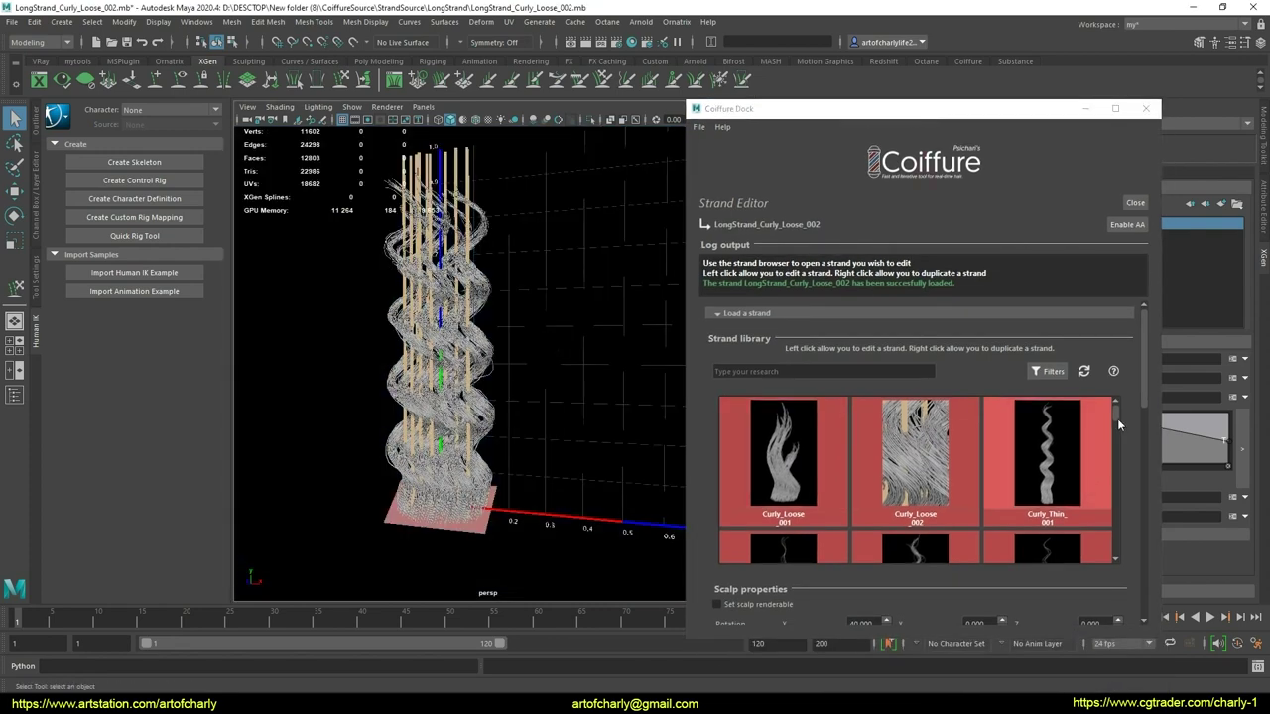
drag(1148, 390, 1162, 595)
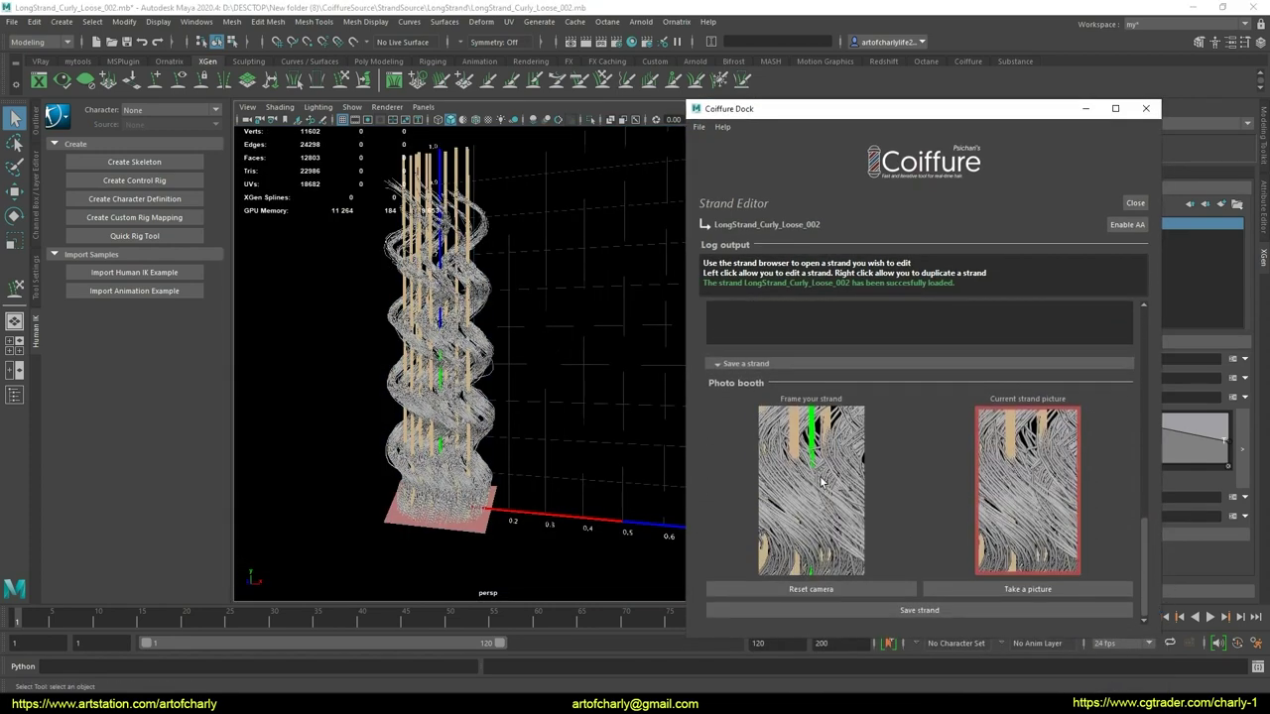
mouse_move(805, 422)
alt+middle_down()
mouse_move(831, 473)
mouse_move(823, 496)
alt+middle_up()
click(1027, 589)
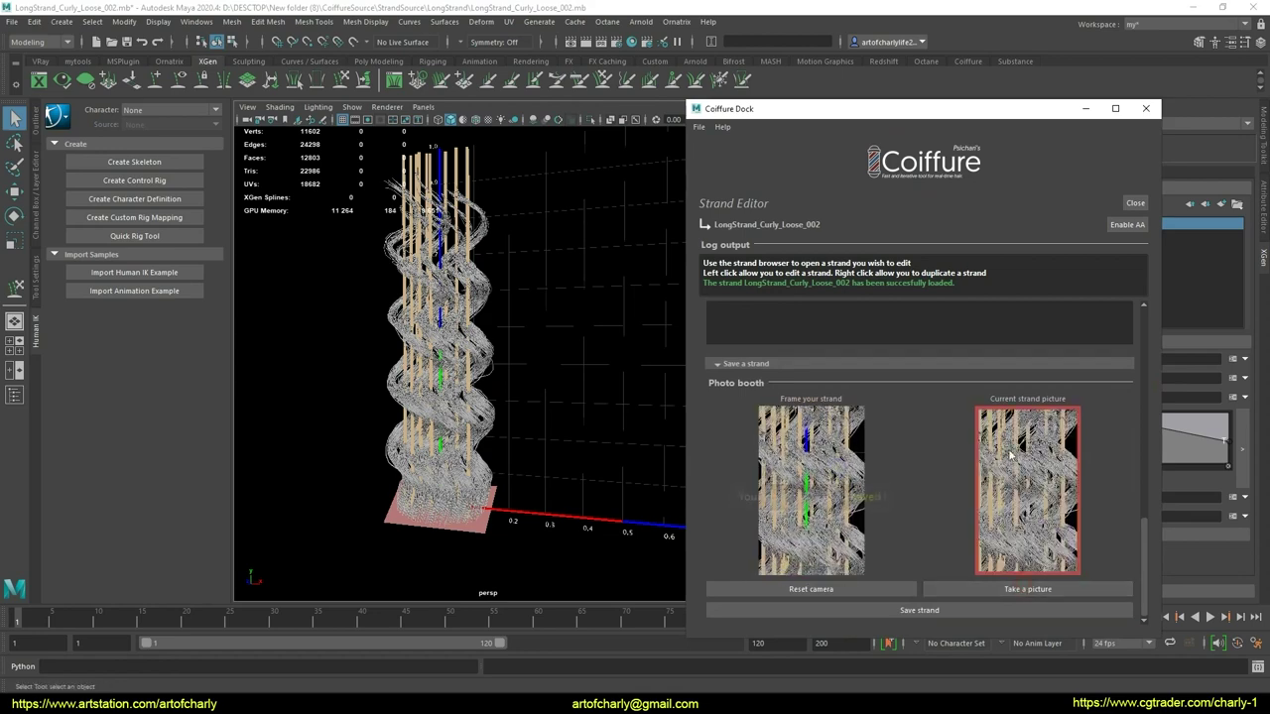
click(945, 611)
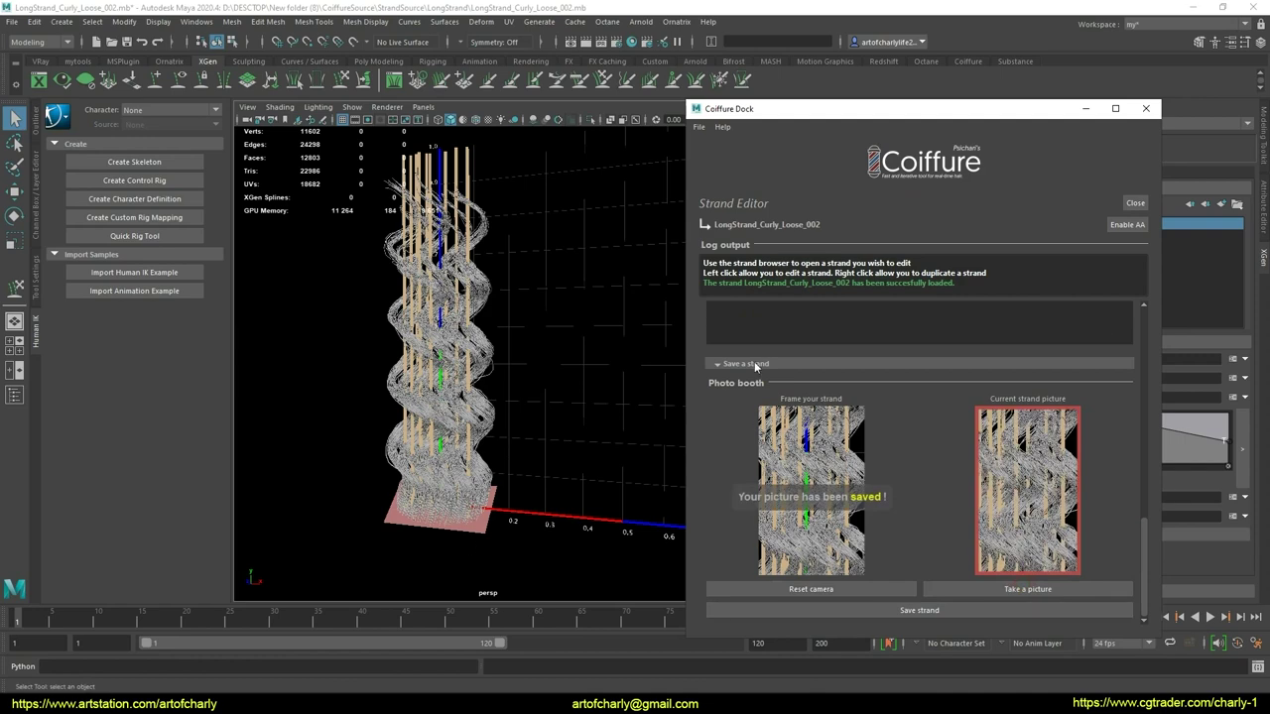
click(955, 607)
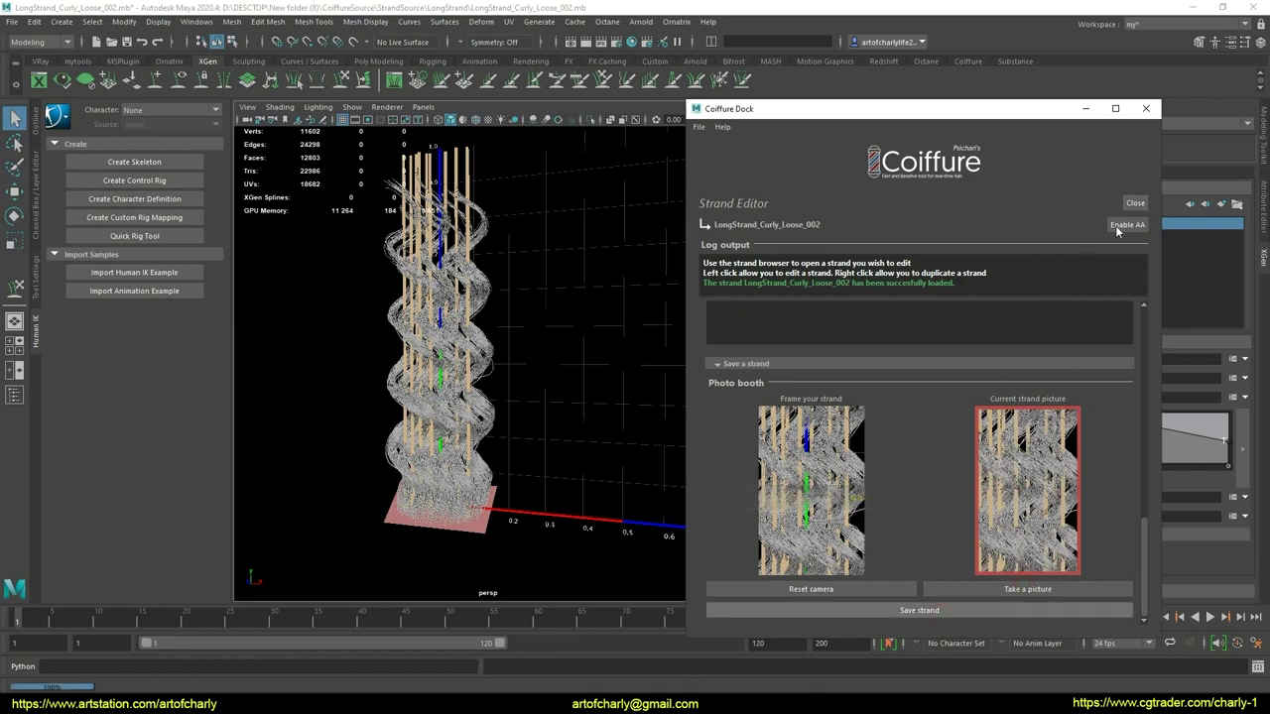
click(1133, 204)
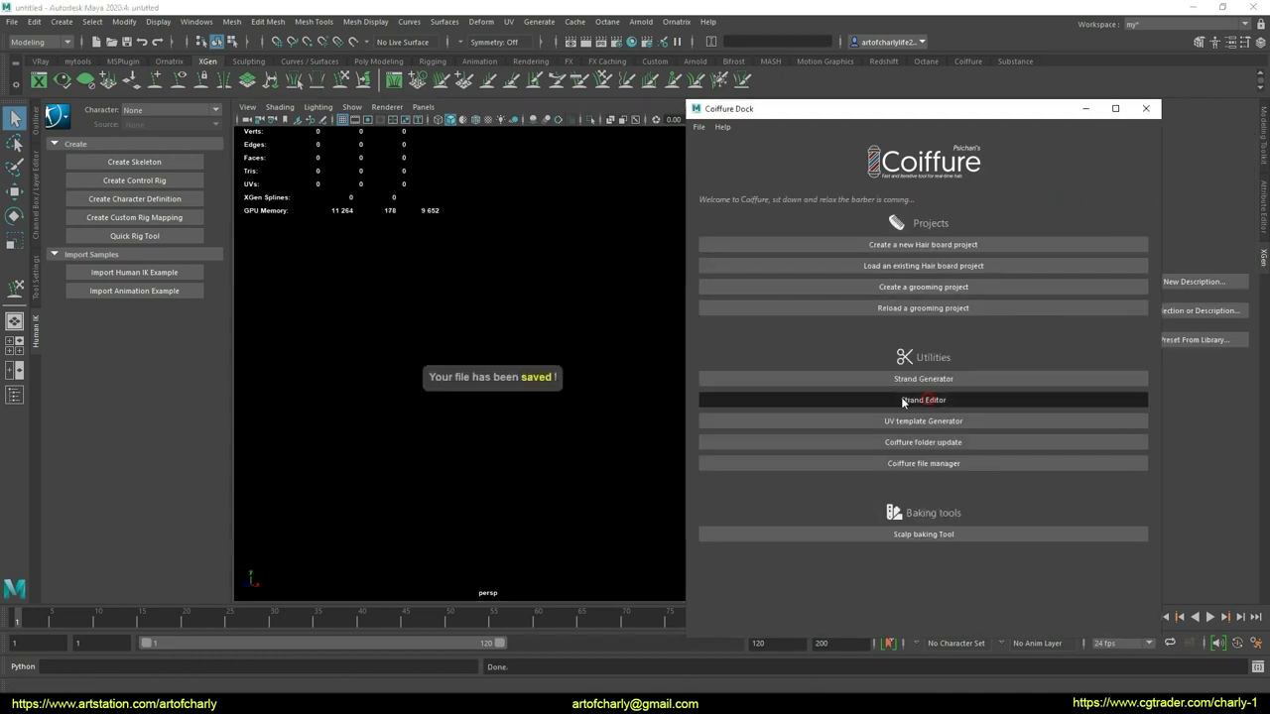
- Check the strand library, then load the existing coiffure_testD hair board project
click(901, 399)
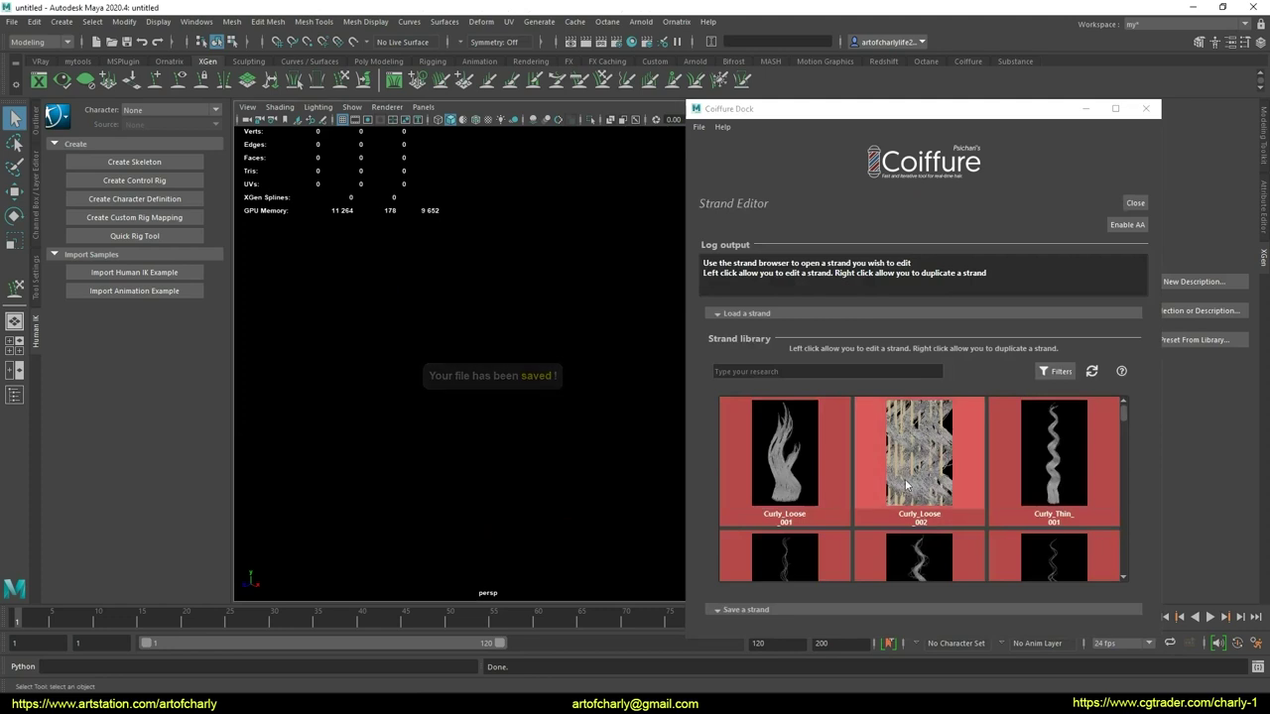
click(1134, 202)
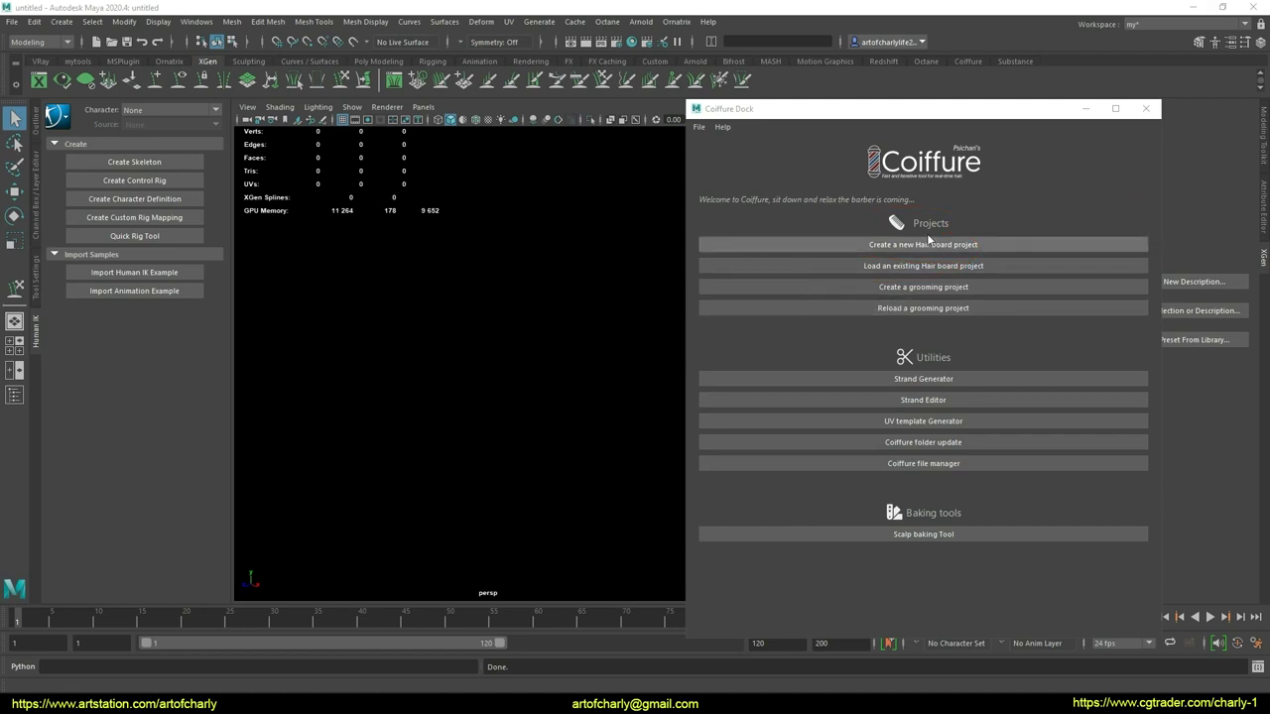
click(923, 266)
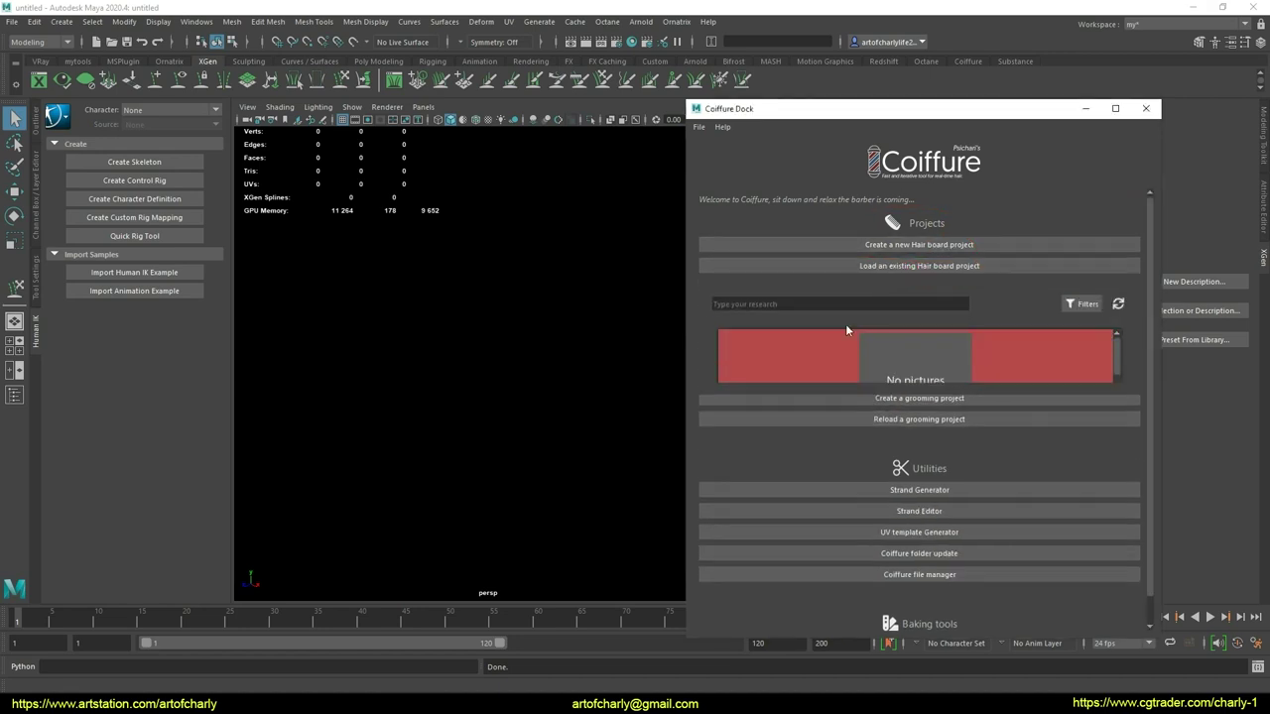
double_click(948, 401)
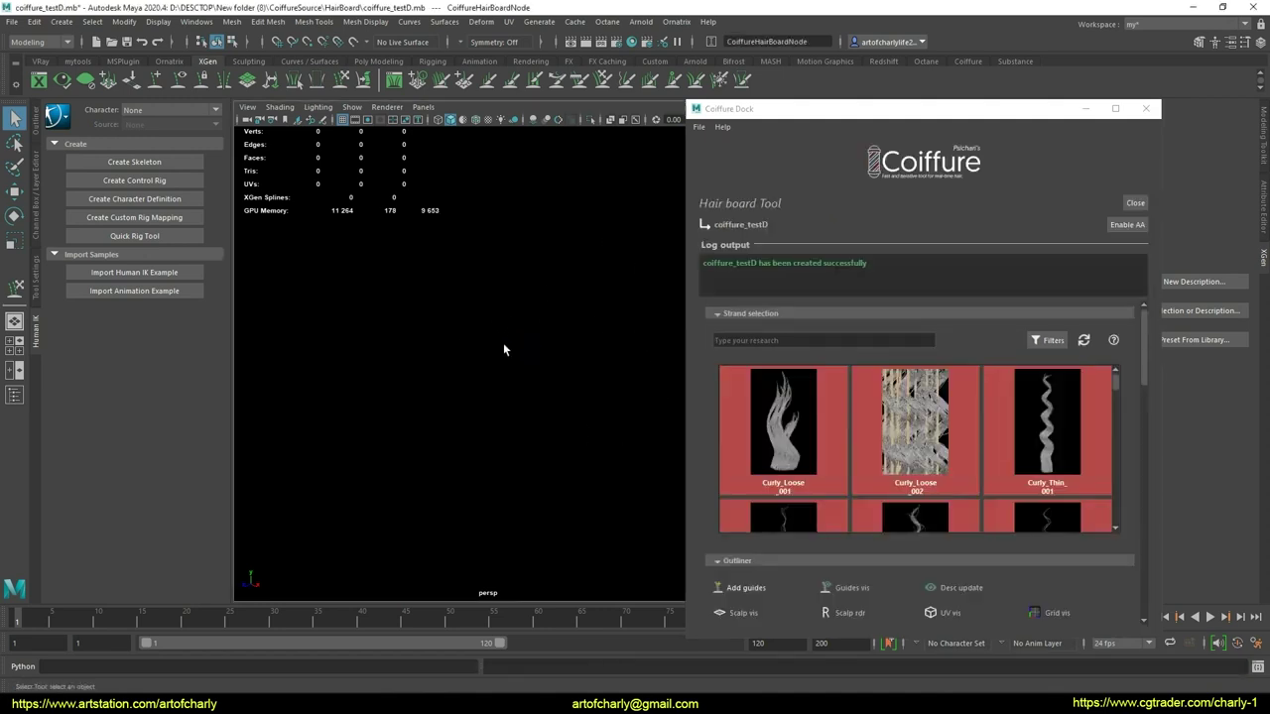
- Import Curly_Loose_001 onto the board, with a gradient viewport background
key(alt+b)
key(alt+b)
key(alt+b)
key(alt+b)
key(alt+b)
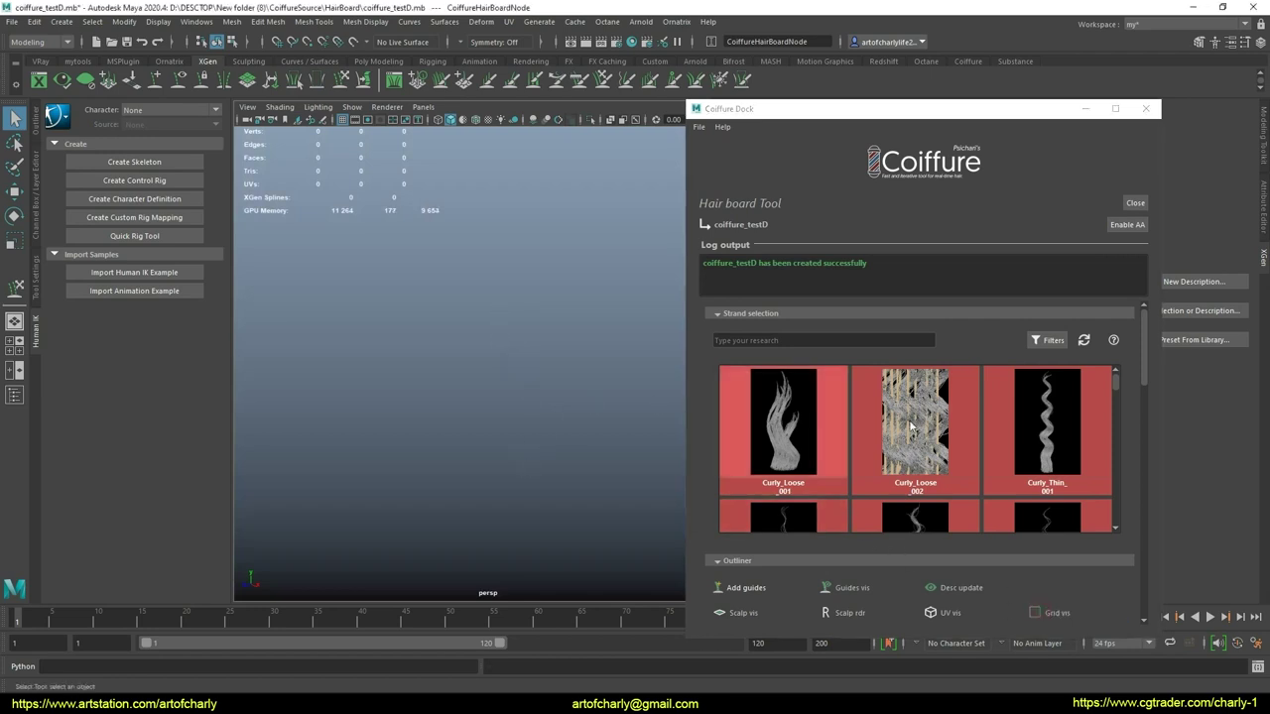
scroll(839, 434, down, 3)
scroll(740, 396, up, 3)
drag(794, 441, 464, 350)
- Expand the new Strand_001 to reveal Curly_Hair_1 and its XGen modifiers
scroll(488, 397, up, 2)
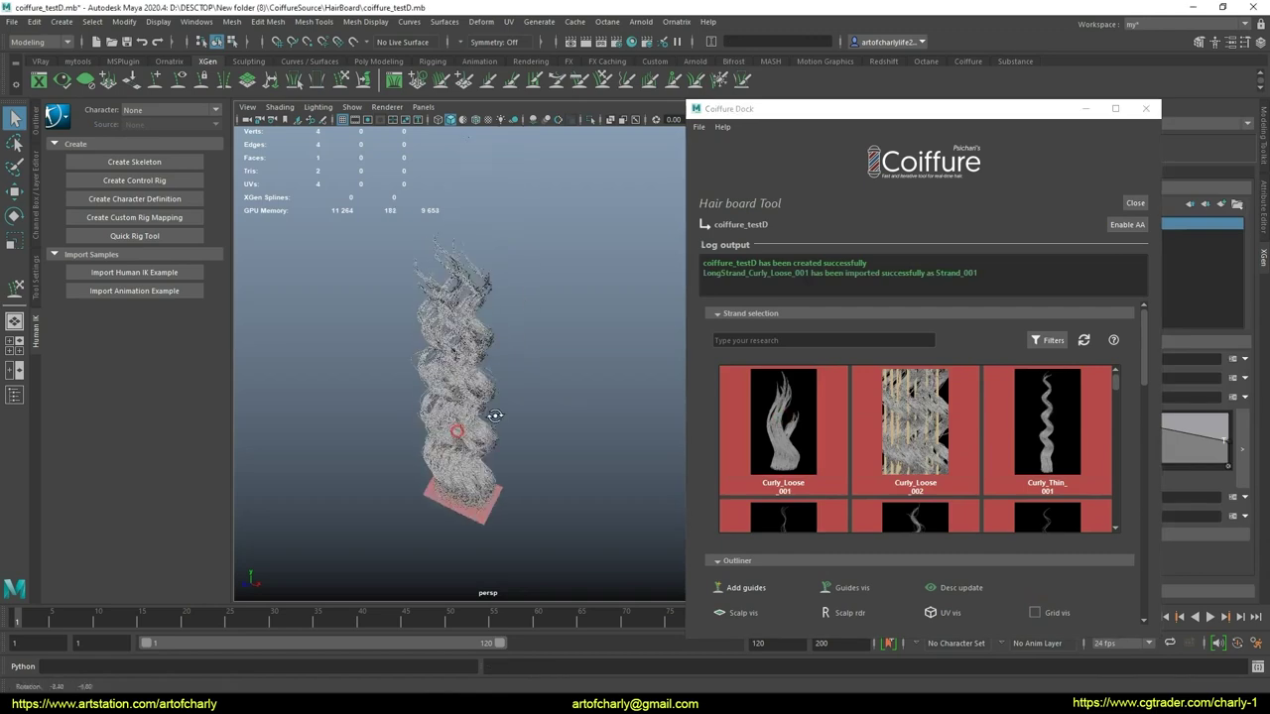
scroll(490, 416, up, 3)
scroll(452, 345, up, 2)
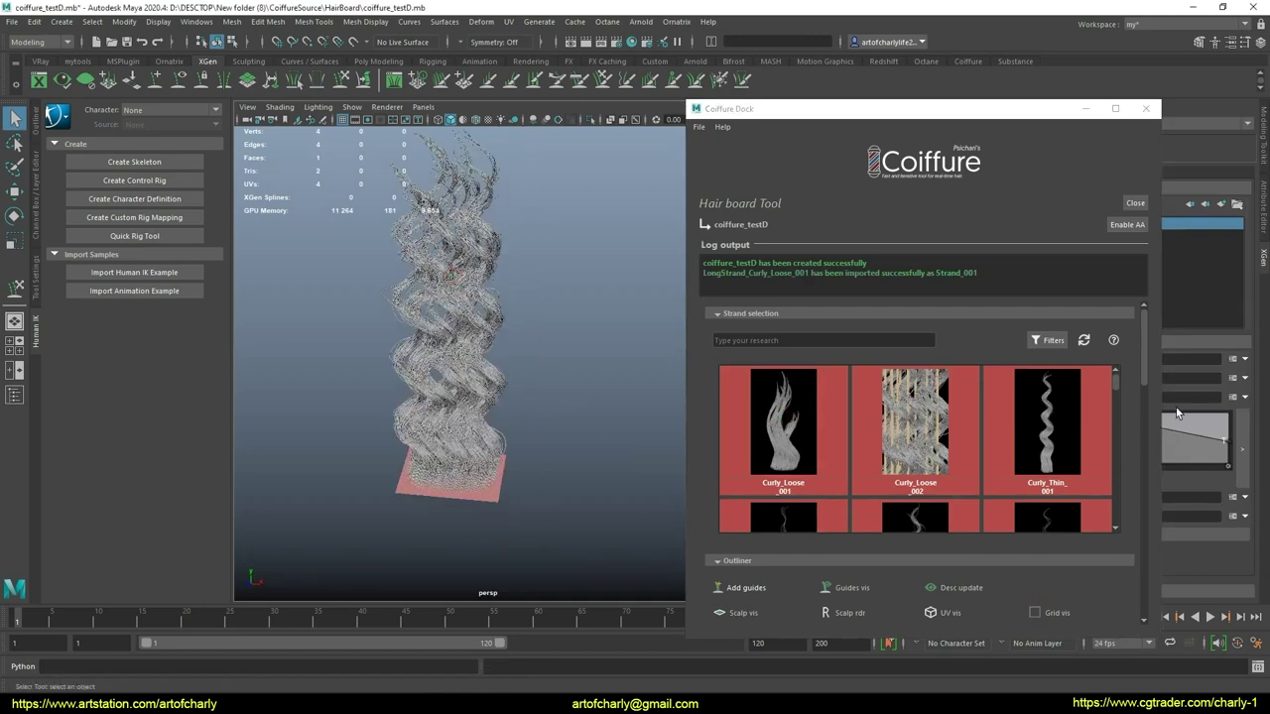
mouse_move(1143, 352)
mouse_down()
mouse_move(1144, 420)
mouse_move(1142, 405)
mouse_up()
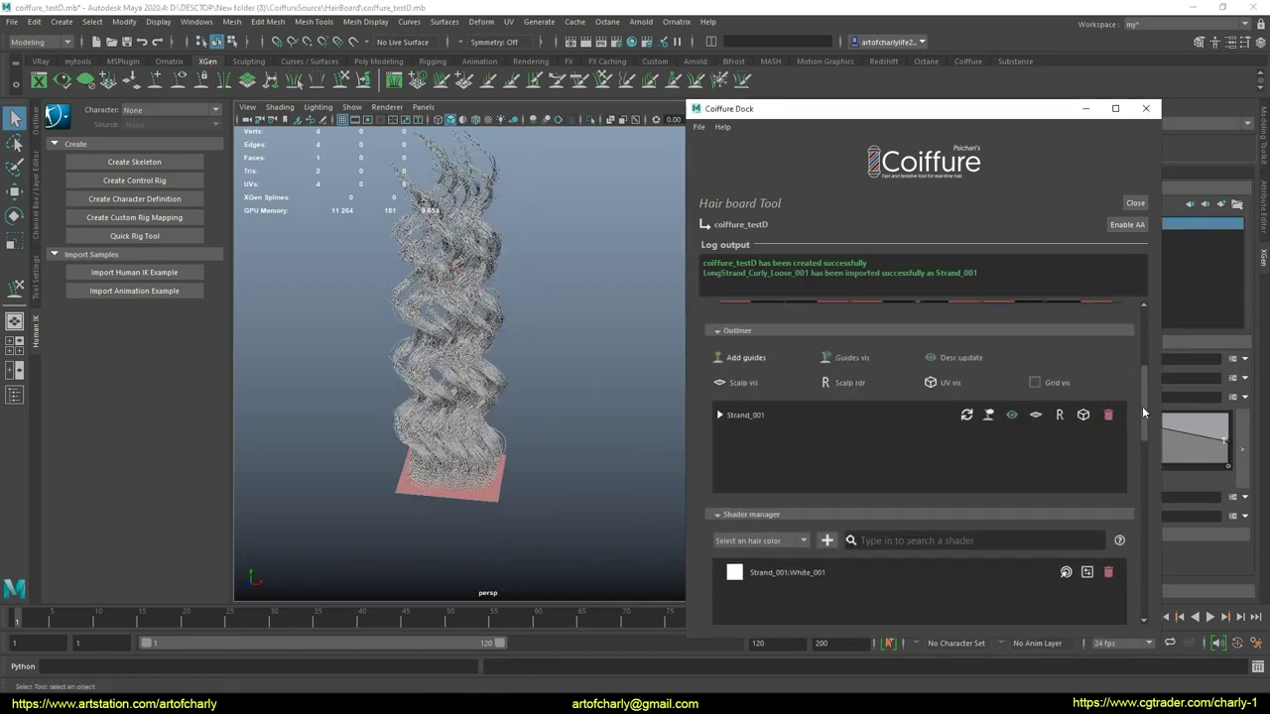
click(719, 416)
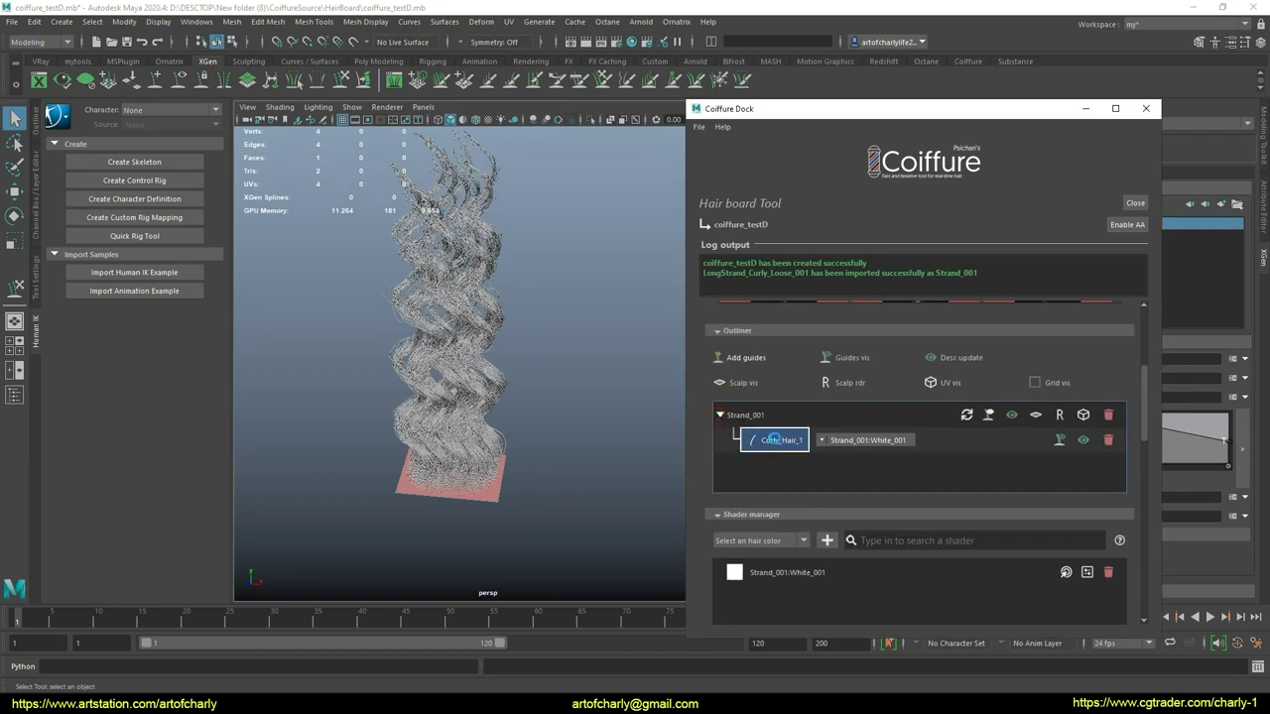
drag(893, 109, 821, 315)
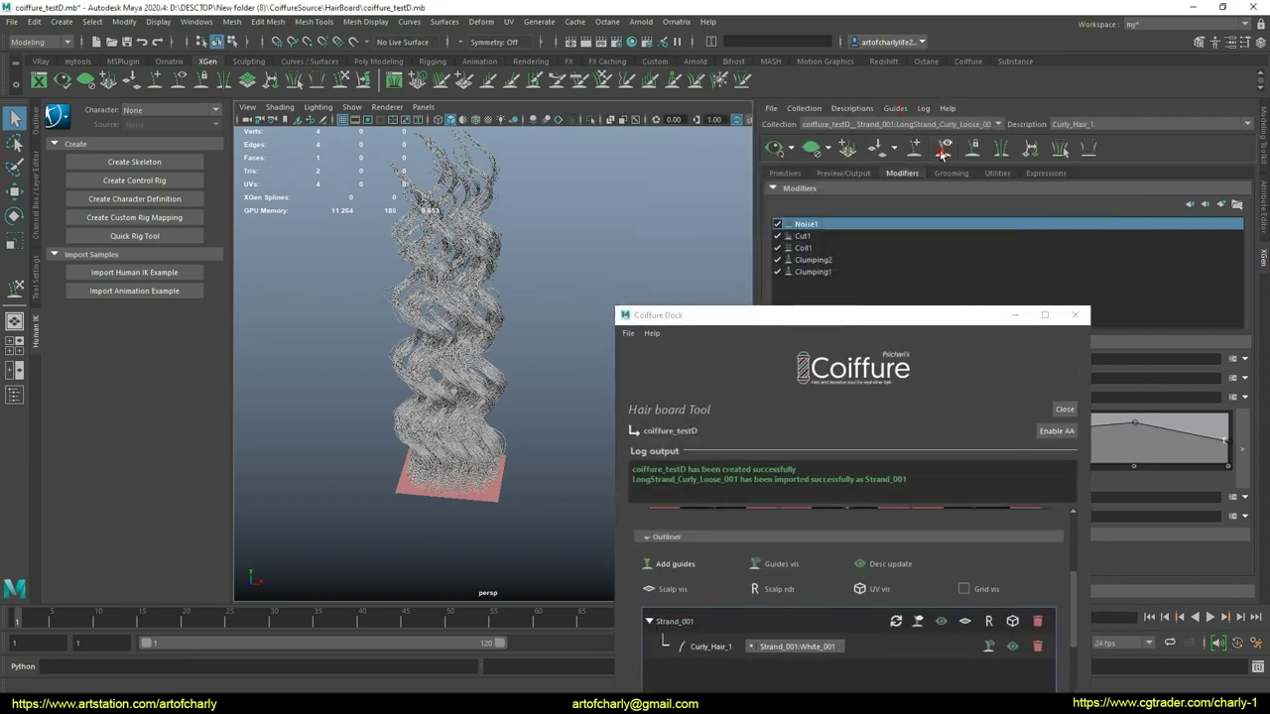
- Show Strand_001's guides and sculpt several guide tops to bend outward to the right
click(943, 151)
alt+middle_drag(567, 350, 546, 347)
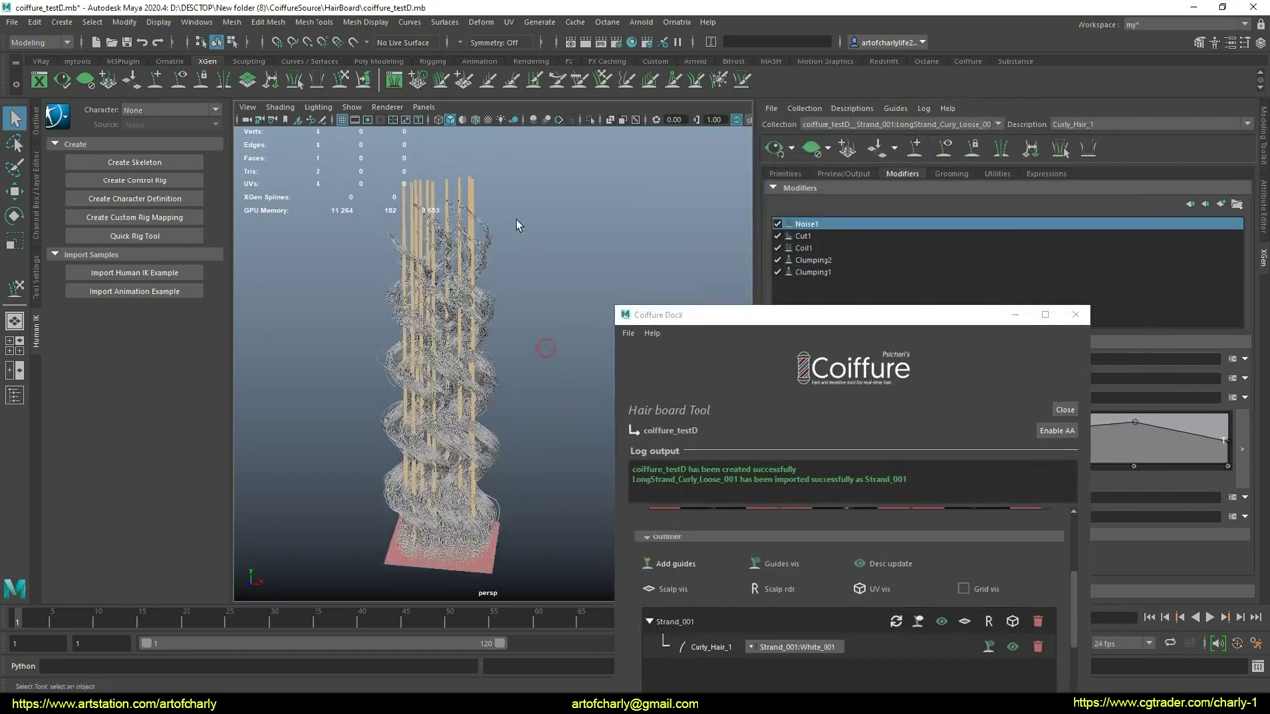
click(474, 273)
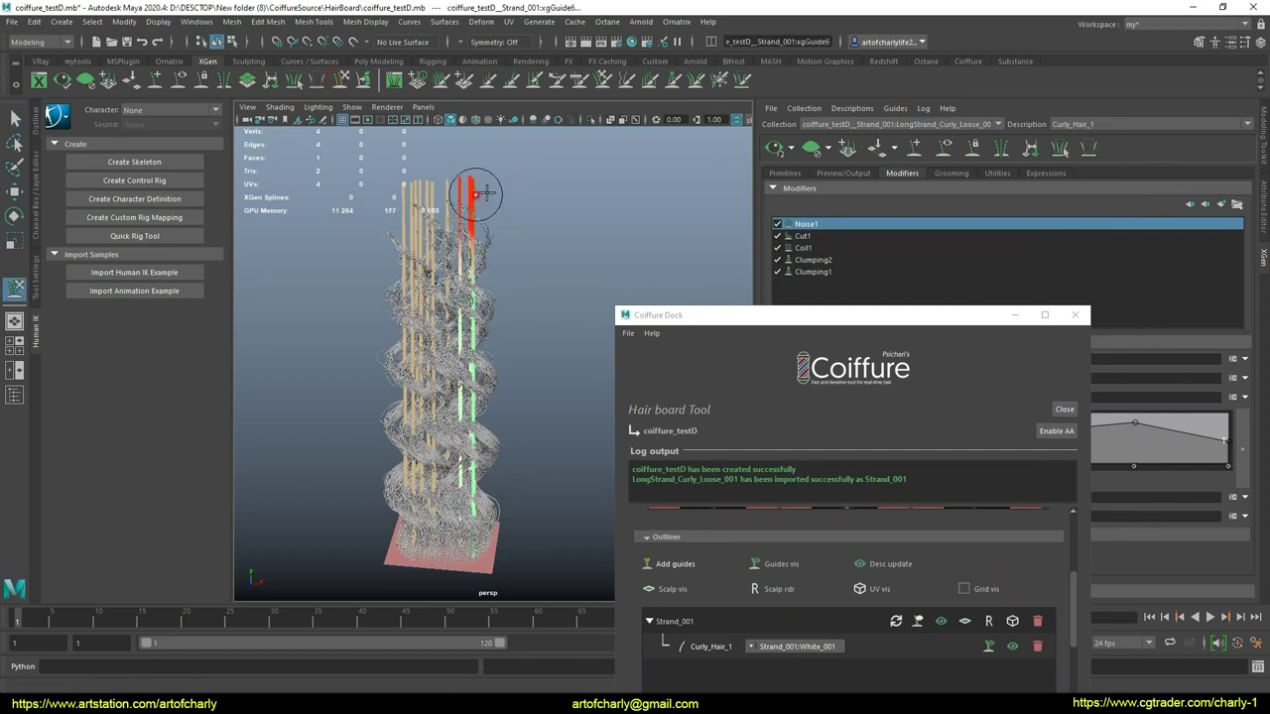
mouse_move(474, 205)
mouse_down()
mouse_move(542, 221)
mouse_move(509, 199)
mouse_move(603, 355)
mouse_up()
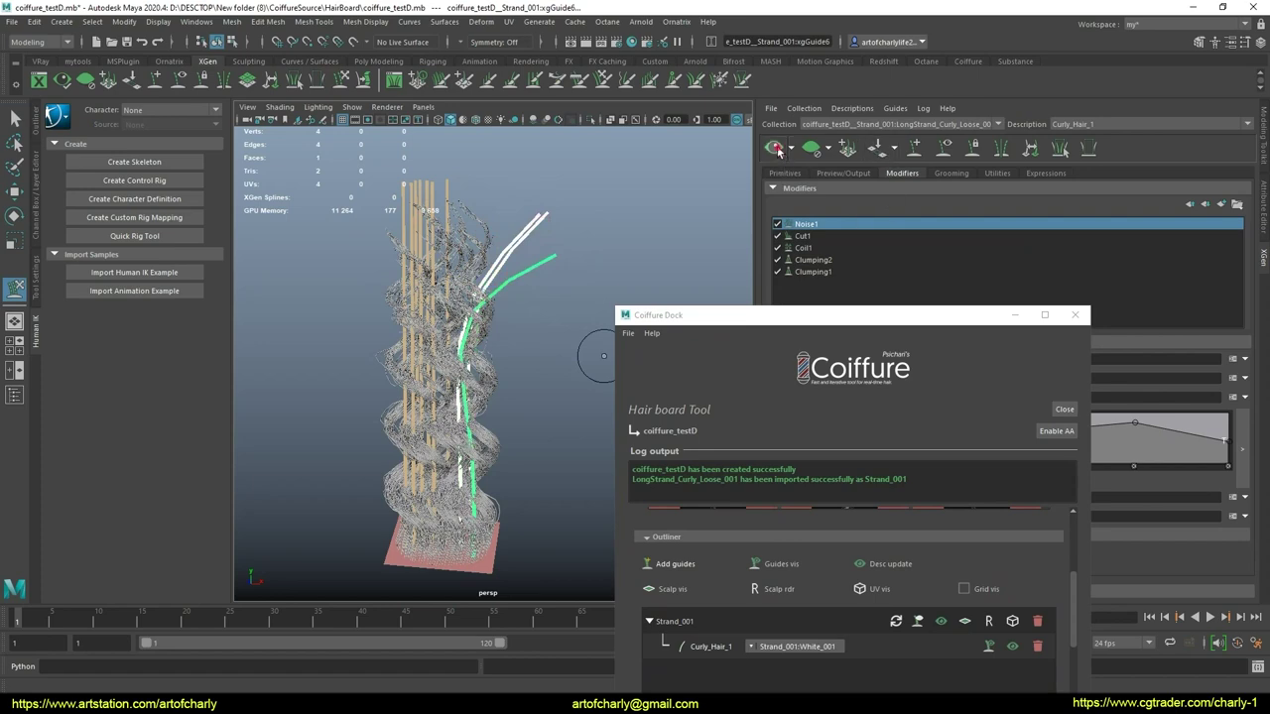
scroll(581, 331, up, 2)
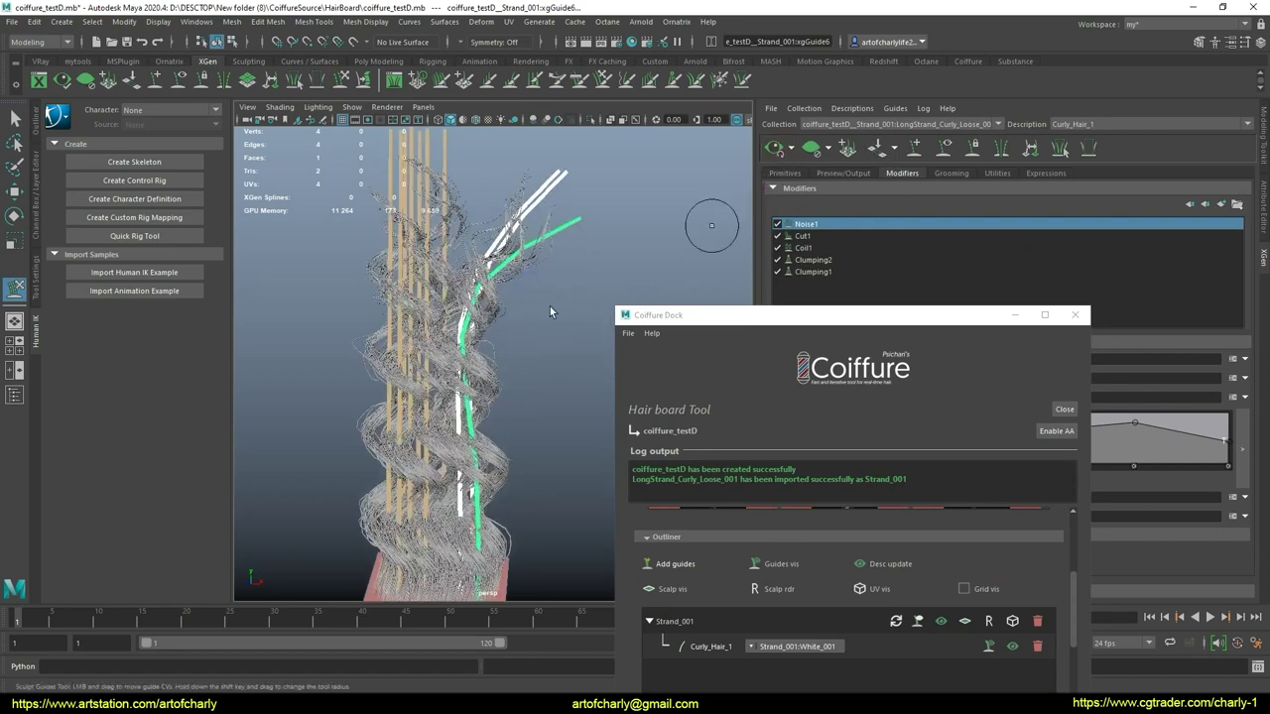
scroll(536, 324, down, 2)
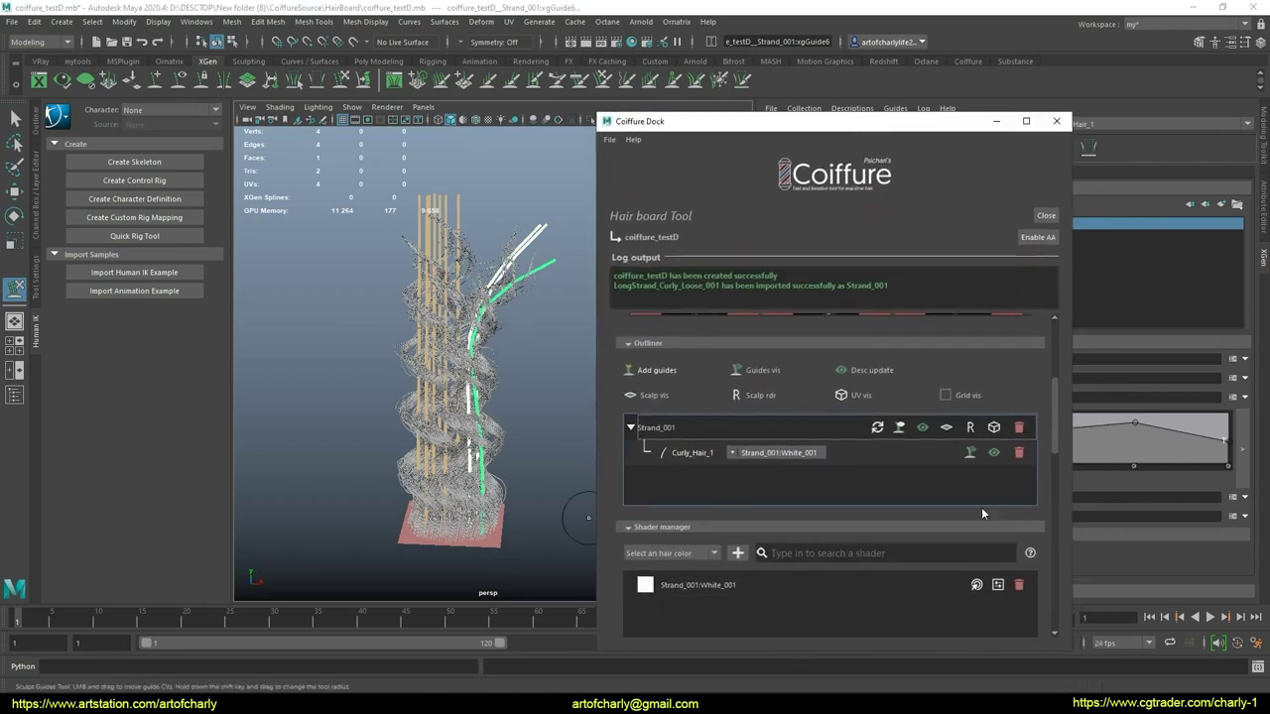
- Scroll the Coiffure Dock down to the poly strip/tube, UV template and Save hair board sections
scroll(981, 513, down, 3)
scroll(905, 514, down, 3)
scroll(897, 508, down, 3)
scroll(855, 506, down, 2)
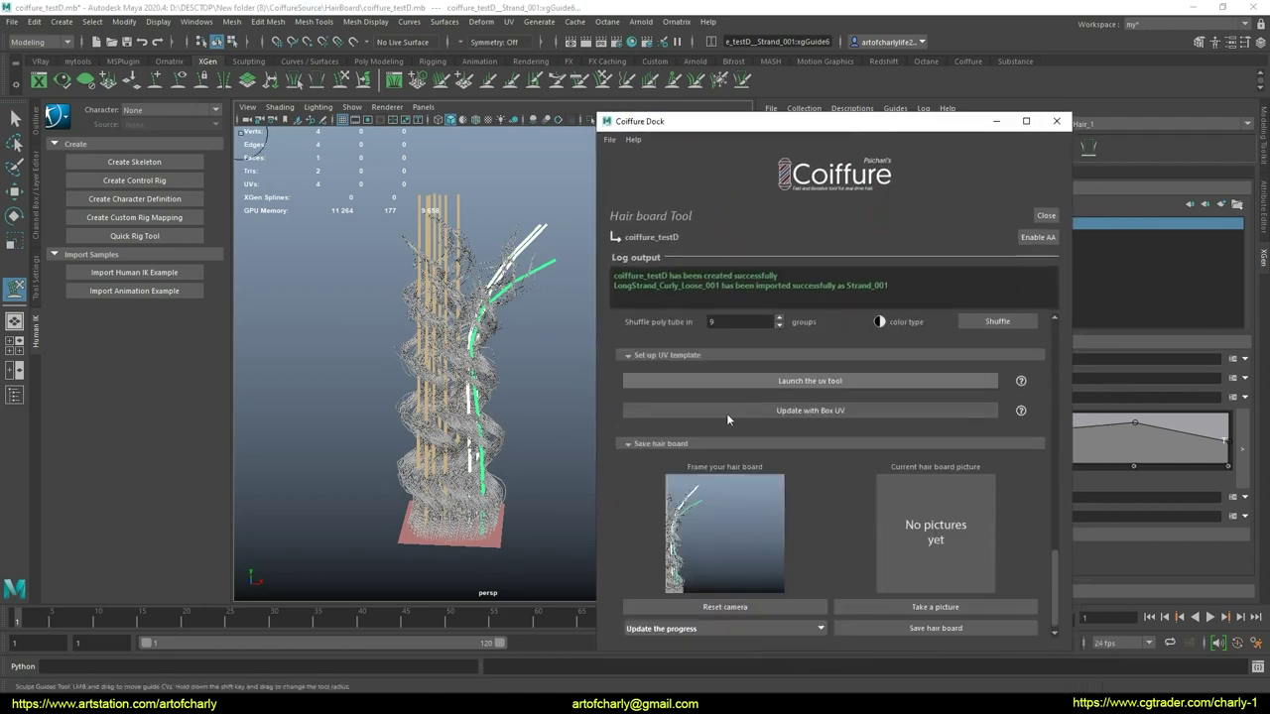
scroll(736, 523, up, 3)
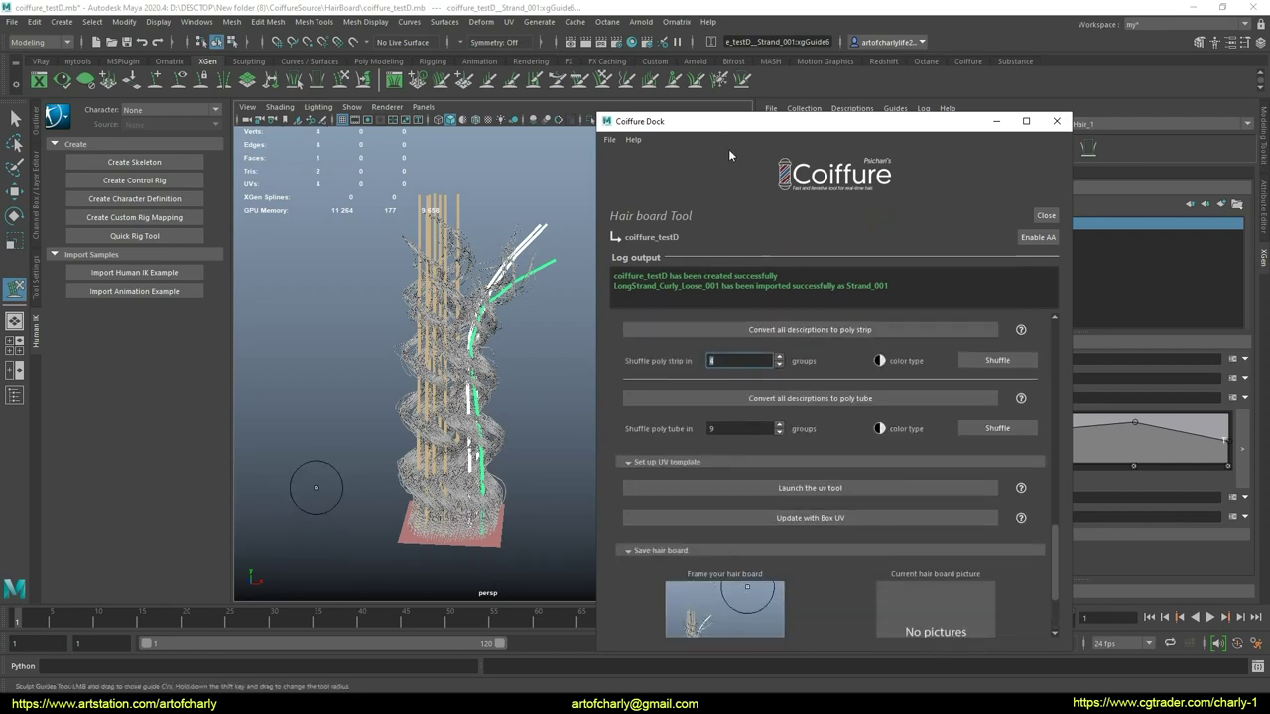
drag(728, 121, 749, 69)
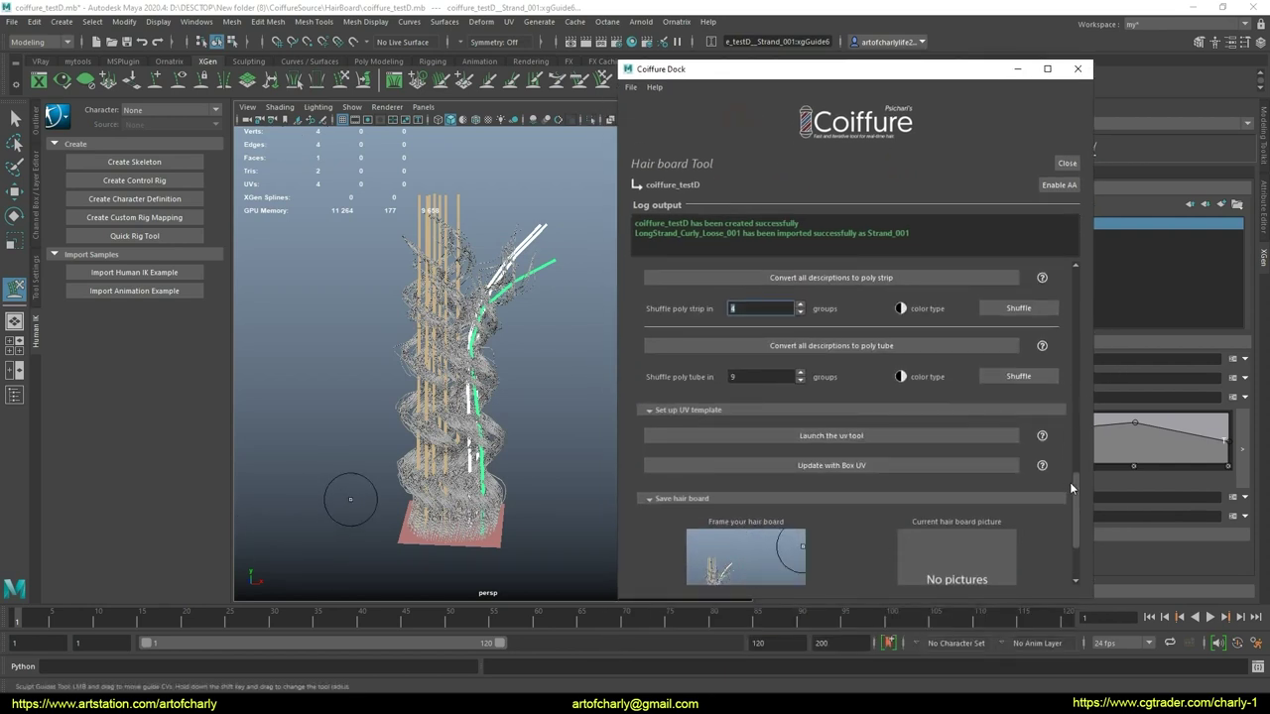
scroll(906, 518, down, 3)
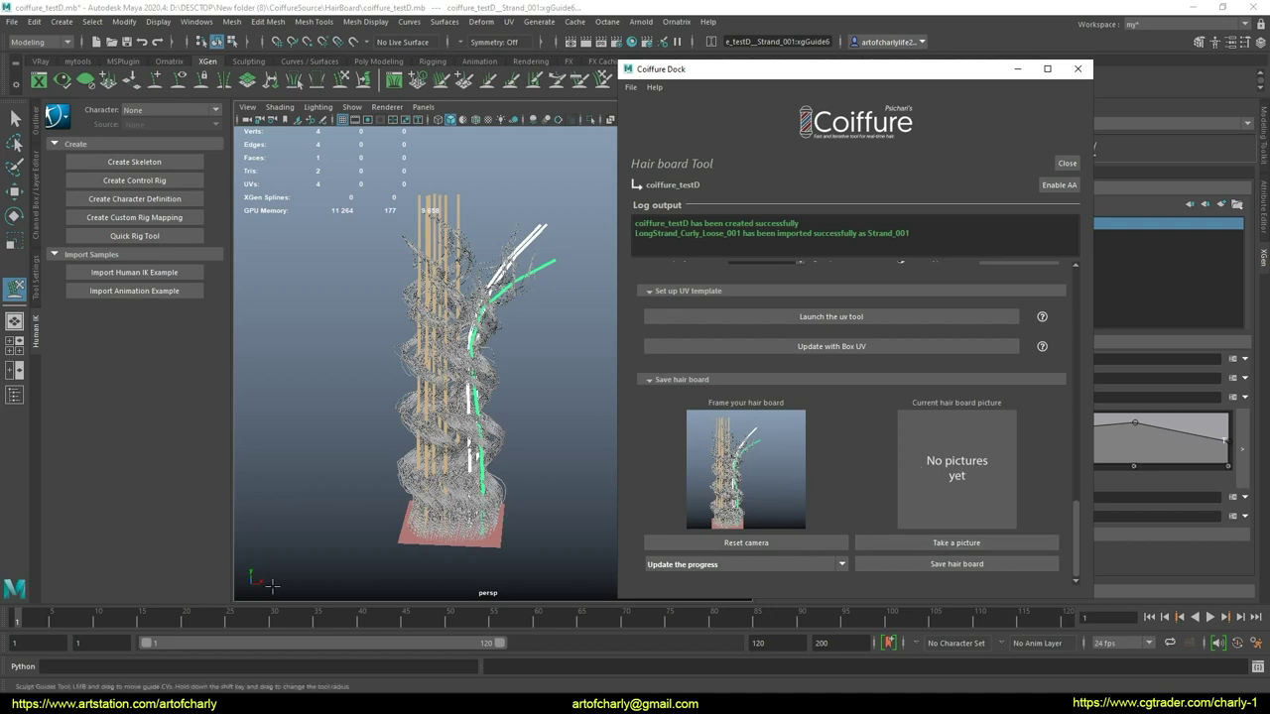
drag(687, 74, 720, 92)
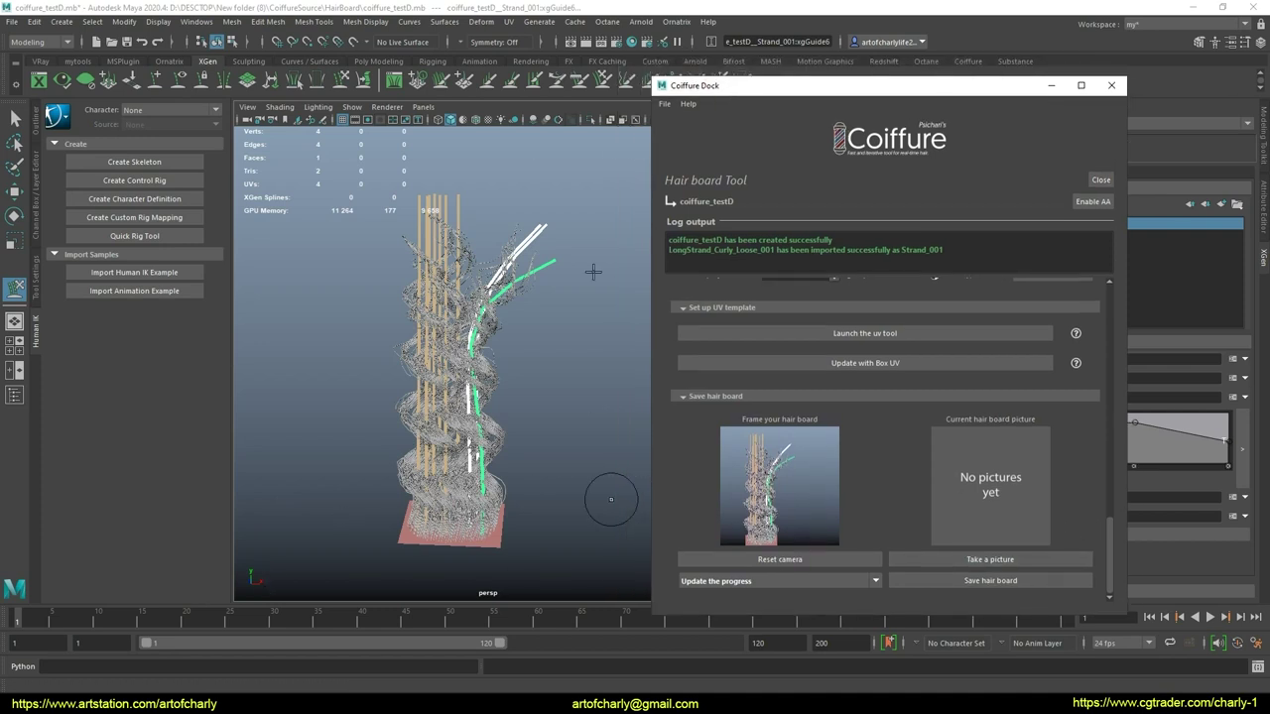